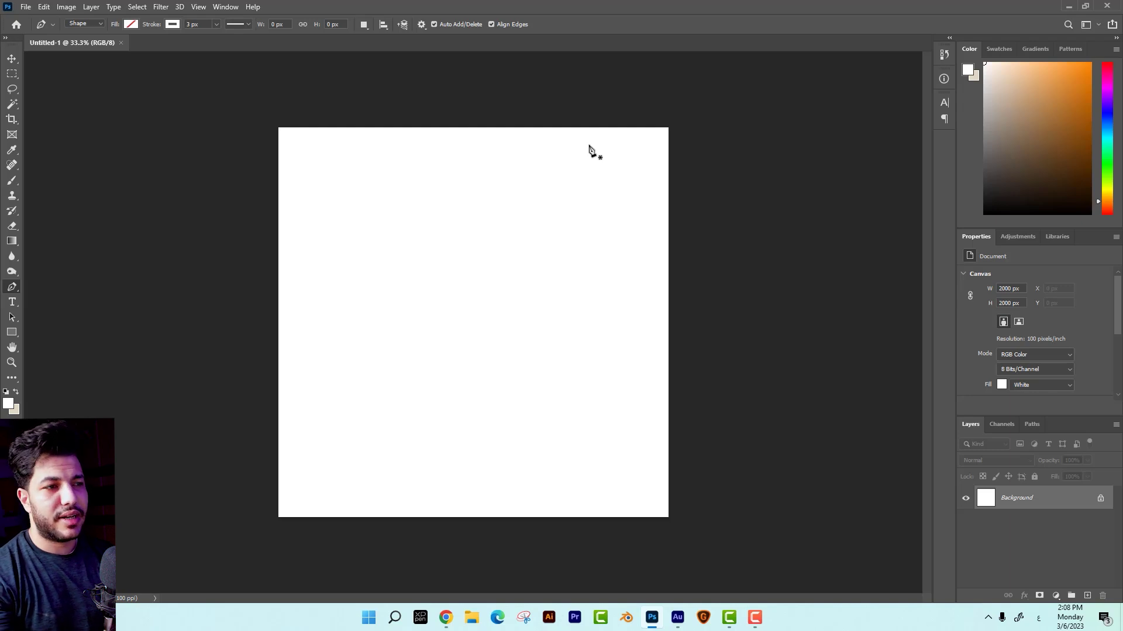
# Open Freepik, search for 'box', and page to the second page of results.
pyautogui.hotkey('alt', 'Tab')
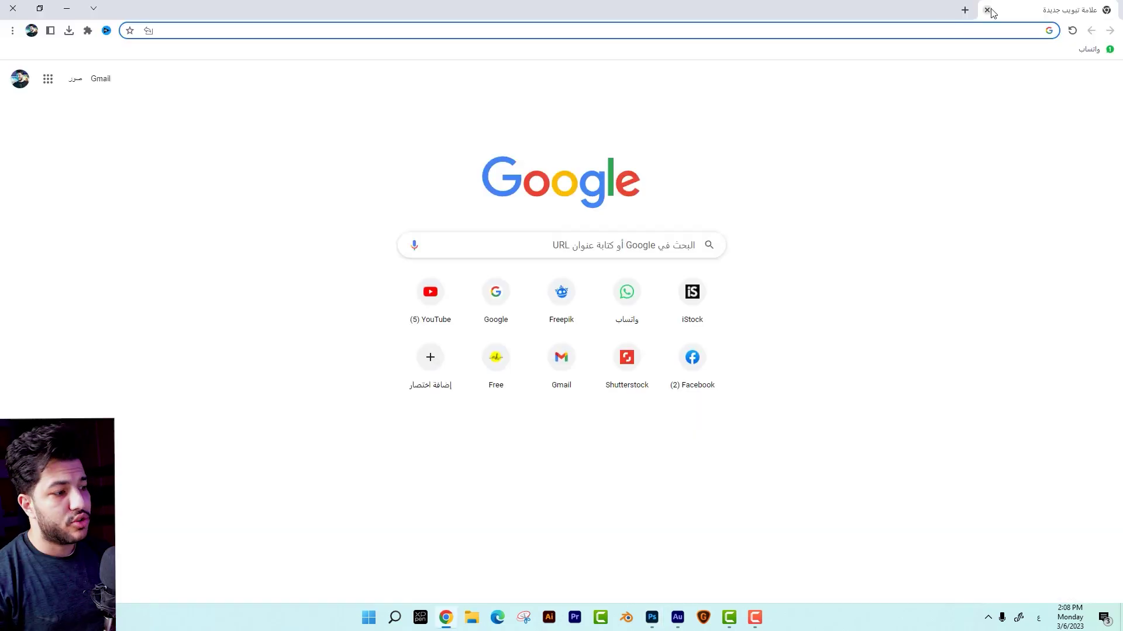
pyautogui.write('freepik')
pyautogui.press('Return')
pyautogui.write('box')
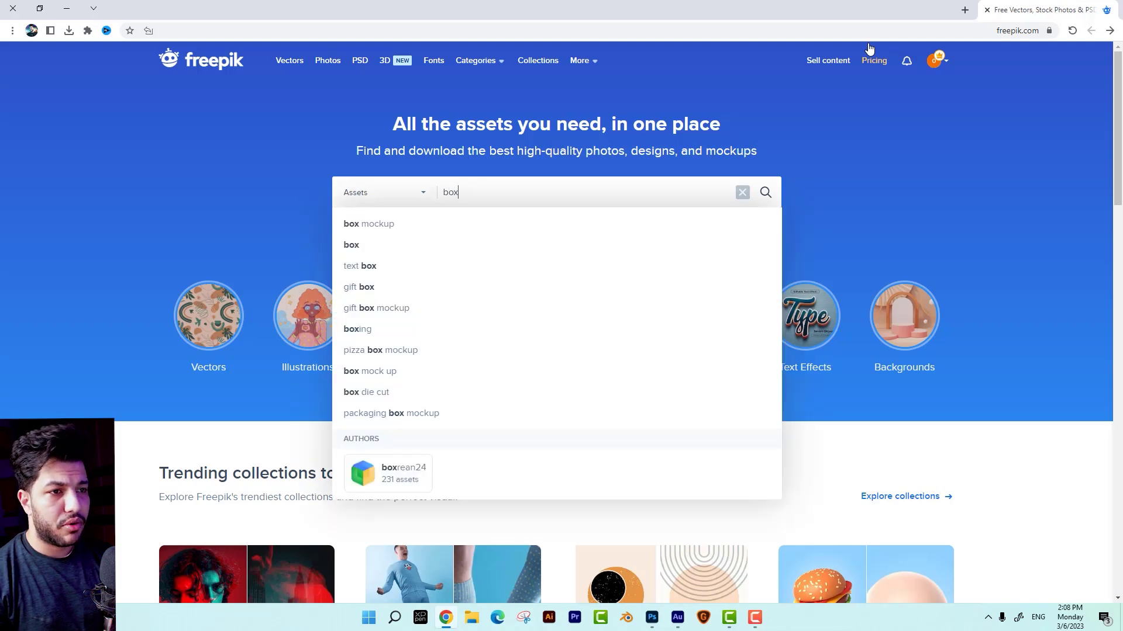
pyautogui.press('Return')
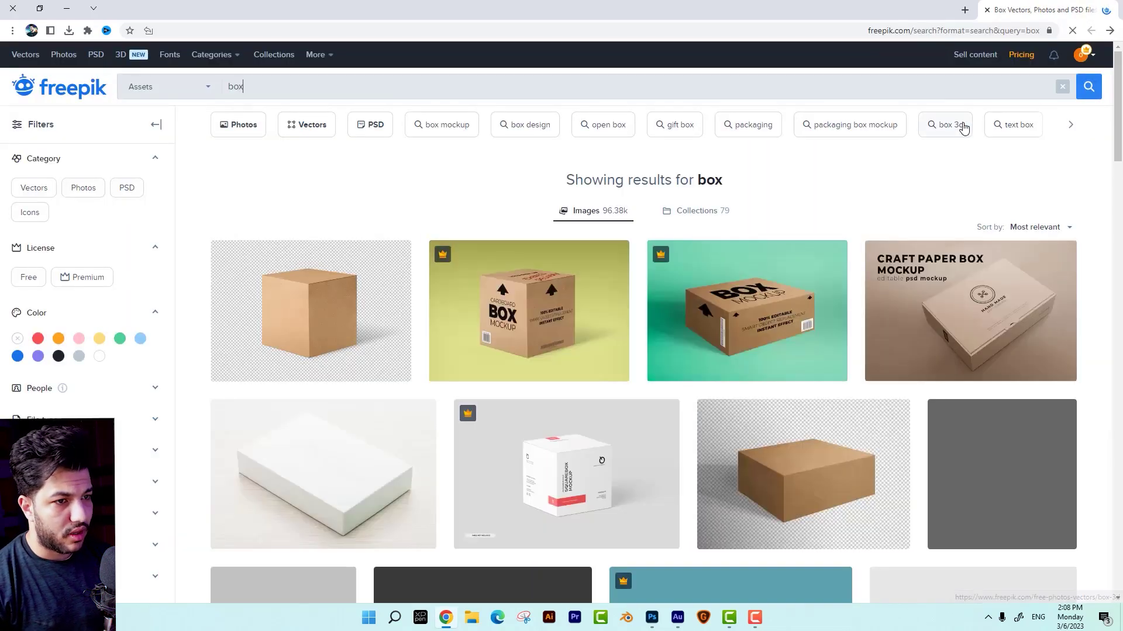
pyautogui.scroll(-10, 819, 129)
pyautogui.scroll(-5, 759, 148)
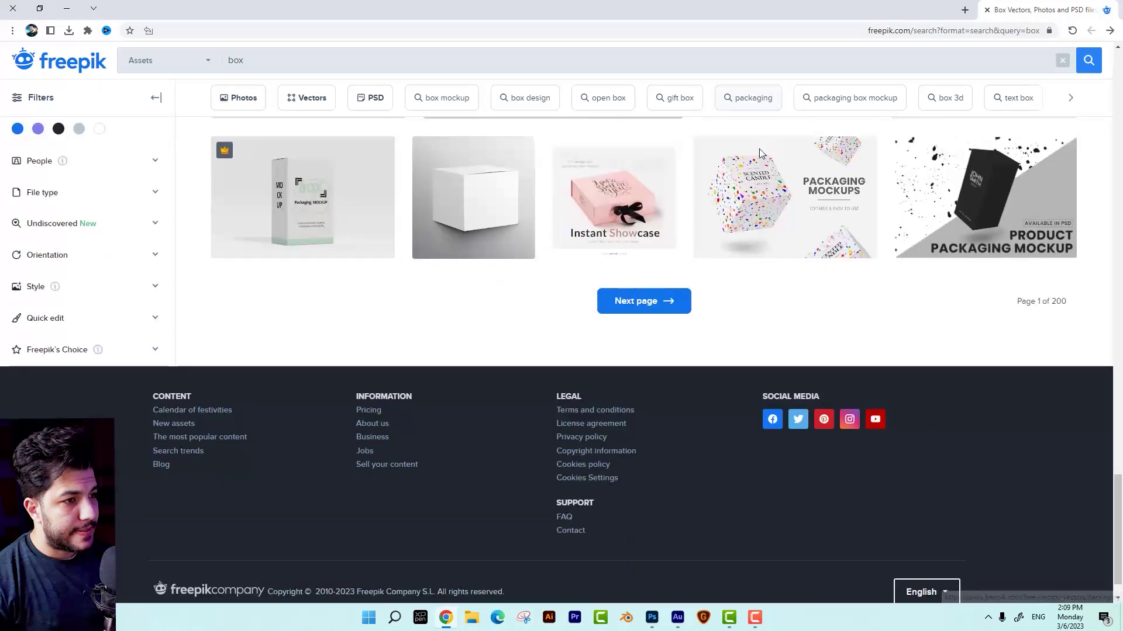
pyautogui.click(641, 314)
pyautogui.write('cartoo')
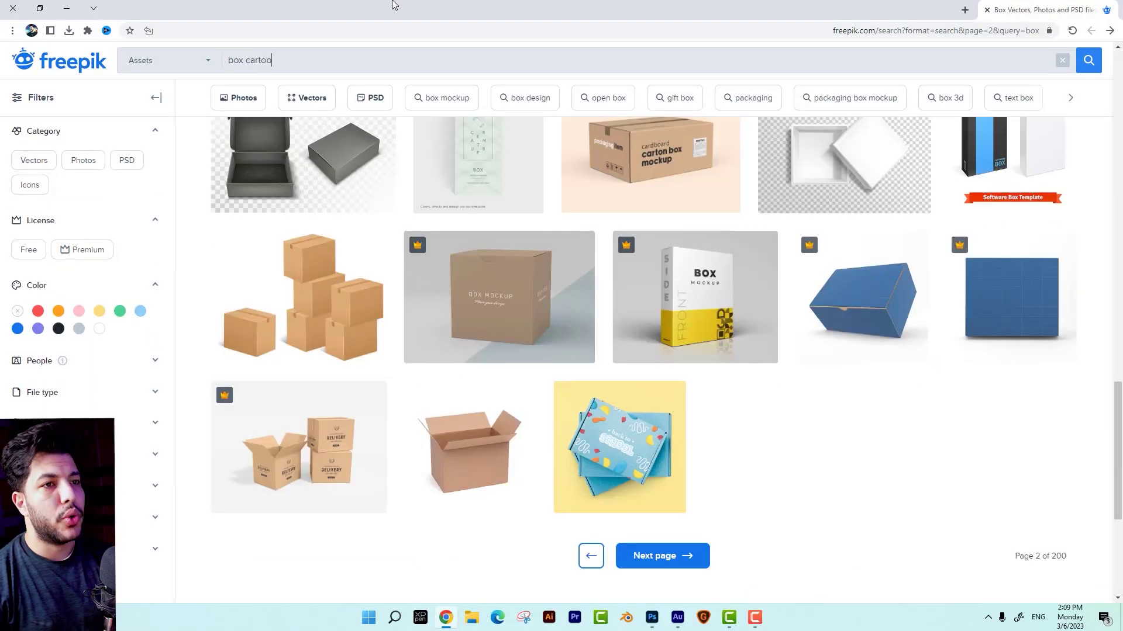
# Search 'box cartoon', browse its results, then filter to Photos only.
pyautogui.write('n')
pyautogui.press('Return')
pyautogui.scroll(-10, 551, 231)
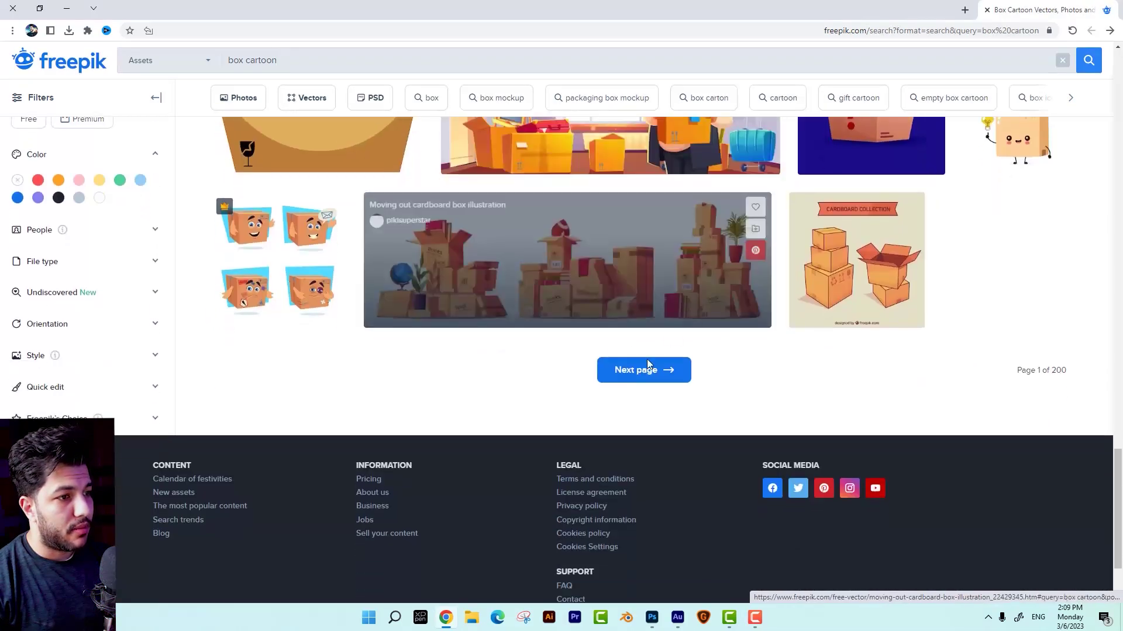
pyautogui.click(646, 368)
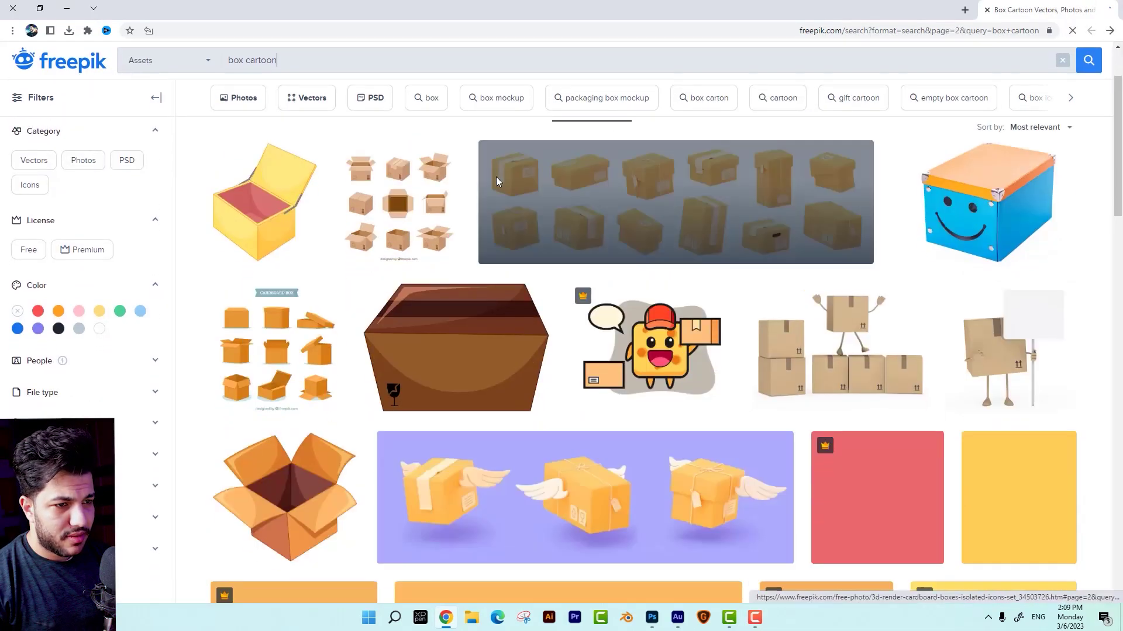
pyautogui.scroll(-5, 497, 179)
pyautogui.scroll(-5, 497, 178)
pyautogui.scroll(-5, 497, 178)
pyautogui.scroll(-5, 497, 178)
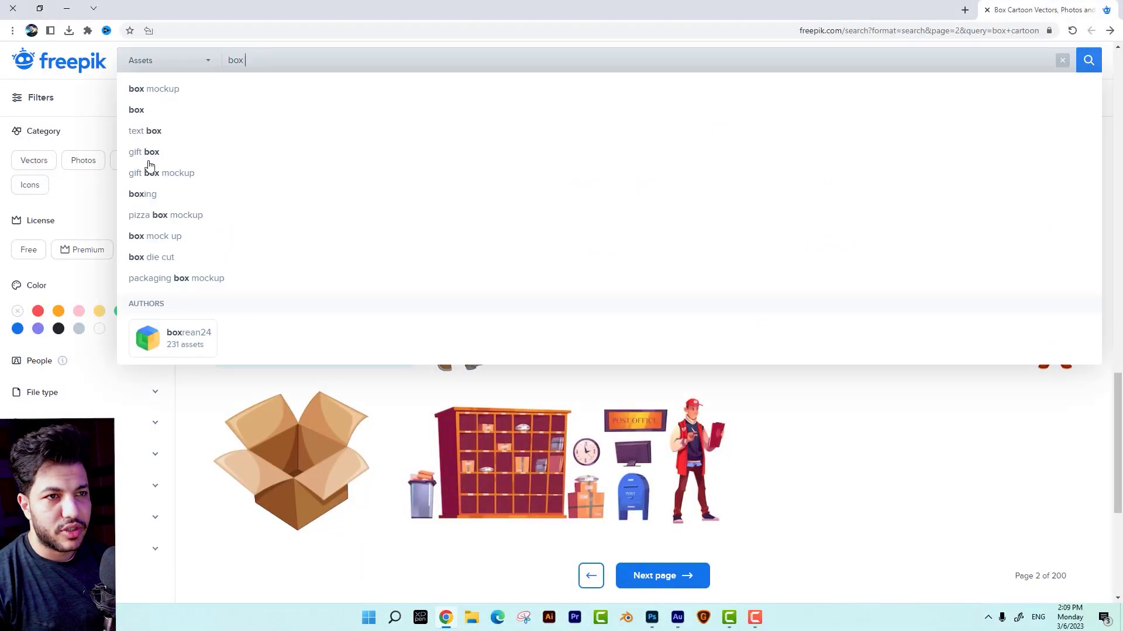
pyautogui.write('cartoon')
pyautogui.click(86, 165)
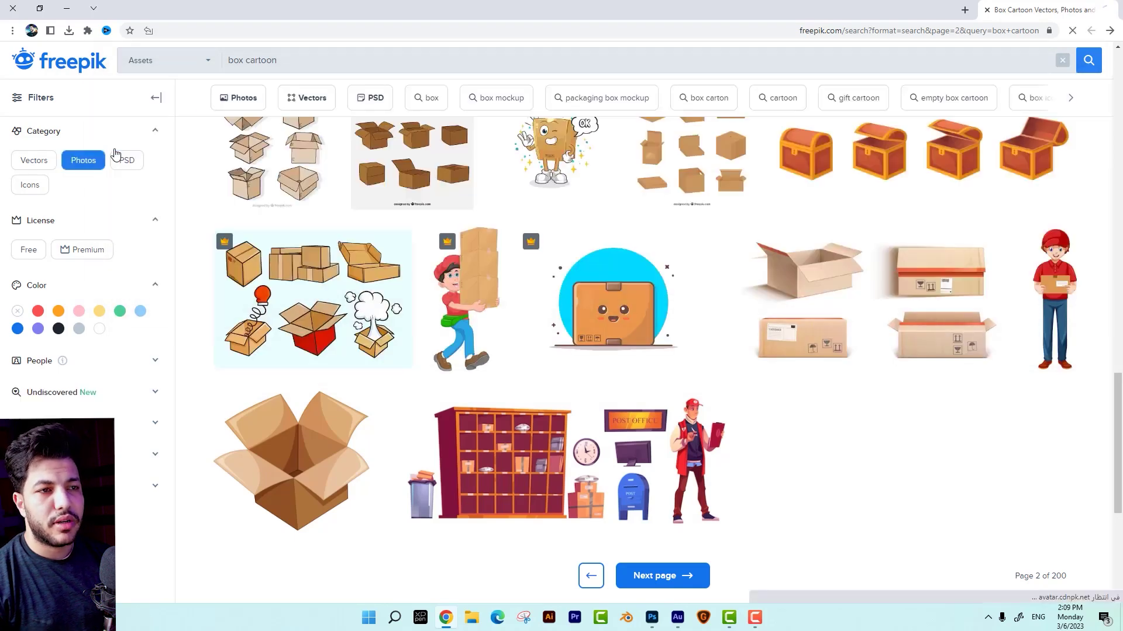
pyautogui.scroll(-4, 318, 157)
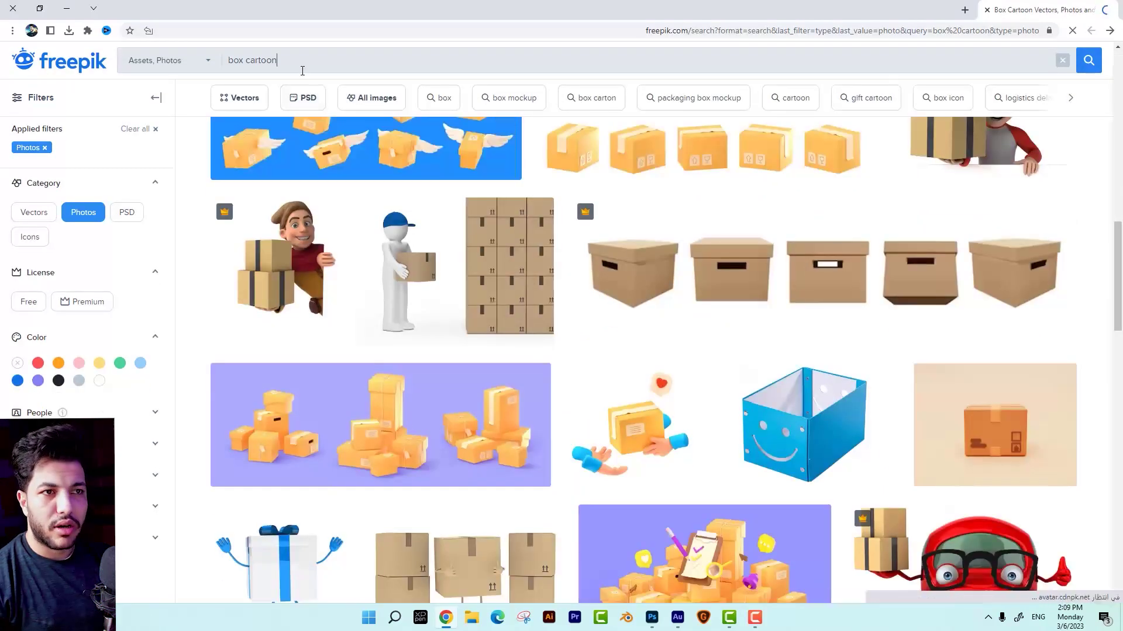
# Change the query back to 'box' photos and open the carton-on-white photo.
pyautogui.moveTo(300, 68); pyautogui.dragTo(246, 69)
pyautogui.press('BackSpace')
pyautogui.press('Return')
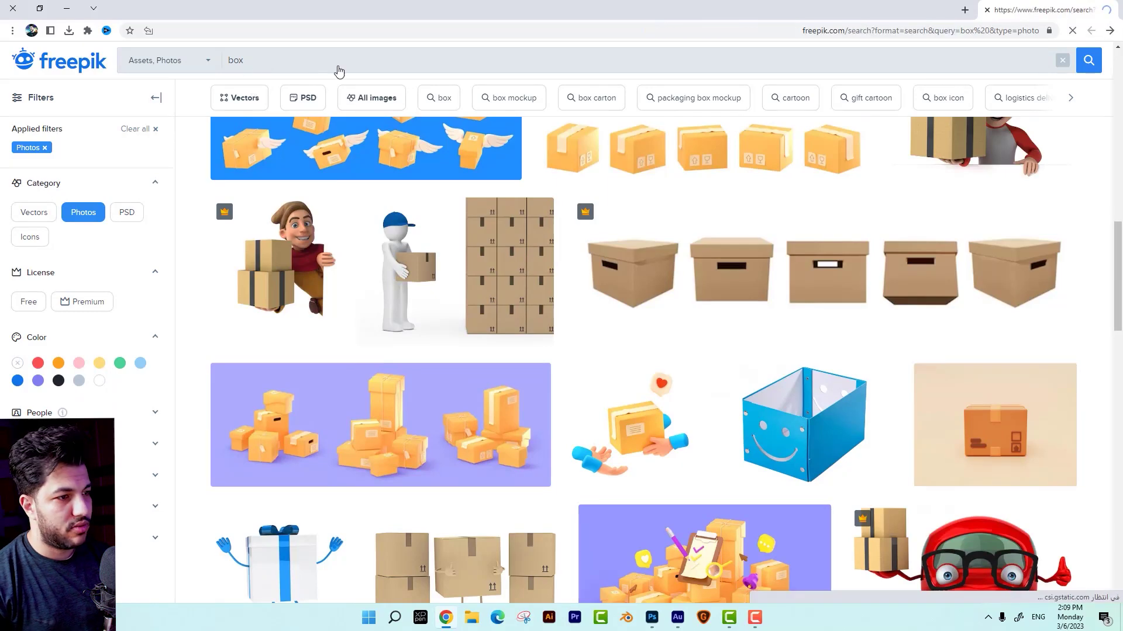
pyautogui.scroll(-5, 769, 170)
pyautogui.scroll(-5, 805, 138)
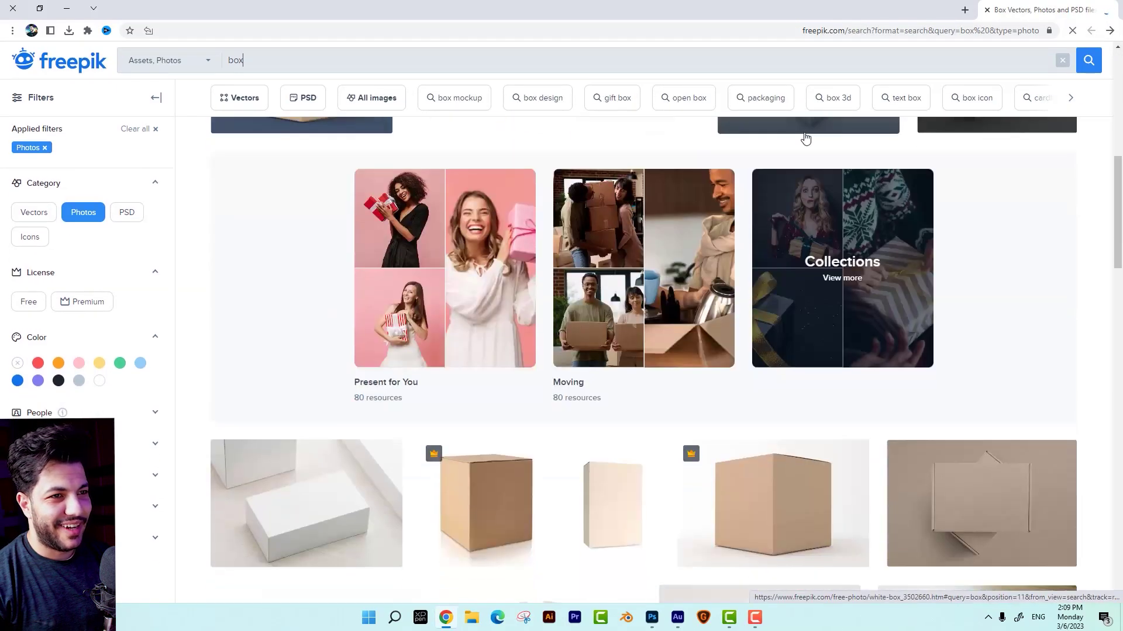
pyautogui.scroll(5, 1010, 220)
pyautogui.scroll(-4, 865, 256)
pyautogui.scroll(-2, 778, 246)
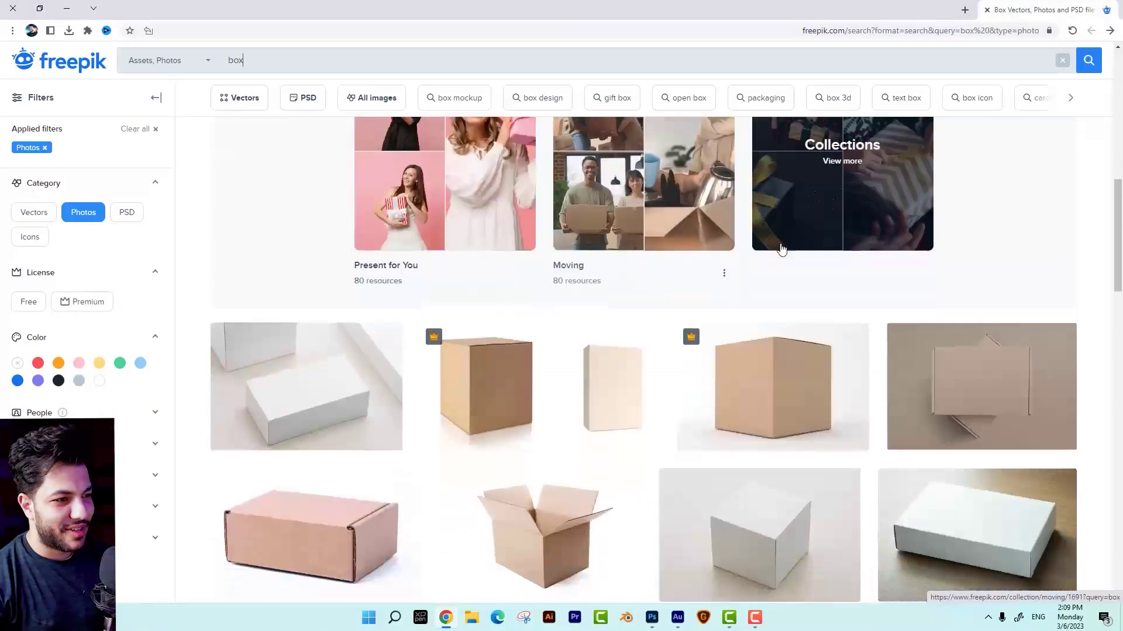
pyautogui.scroll(-3, 966, 233)
pyautogui.click(965, 236)
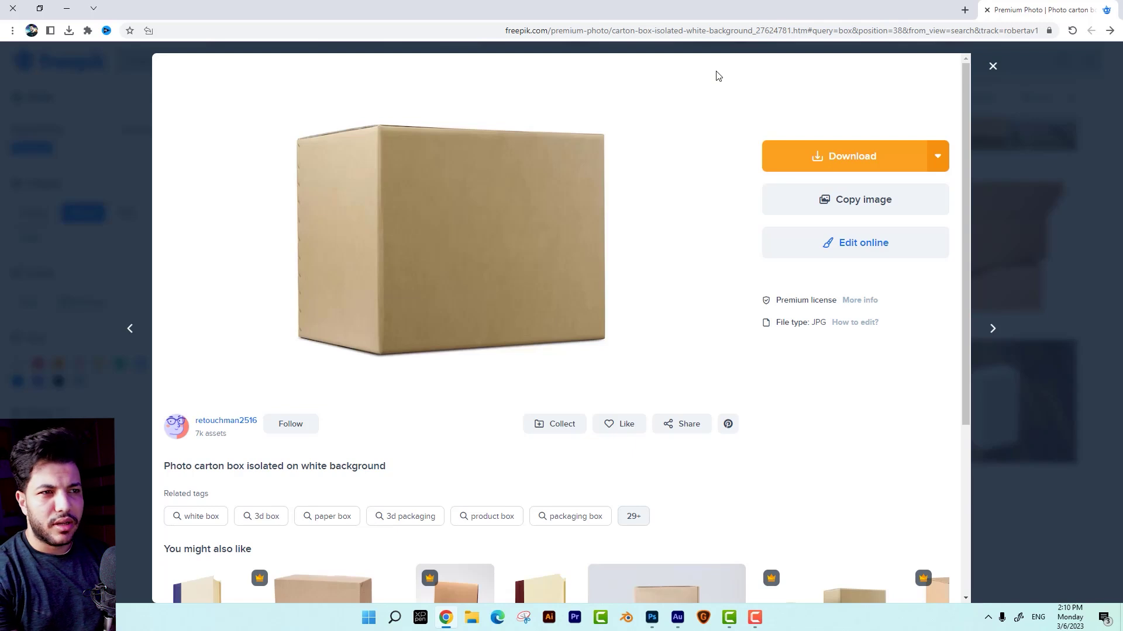
# Download the carton box isolated on white JPG from Freepik.
pyautogui.click(865, 169)
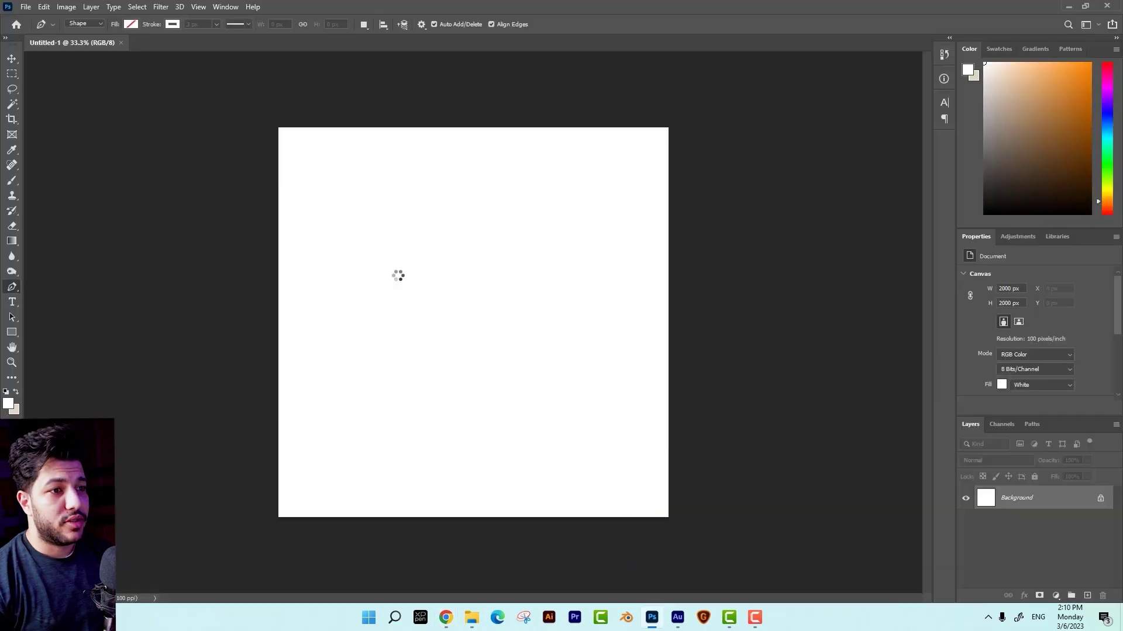
# Place the downloaded carton photo, shrink it, and rasterize the layer.
pyautogui.press('Return')
pyautogui.hotkey('ctrl', 't')
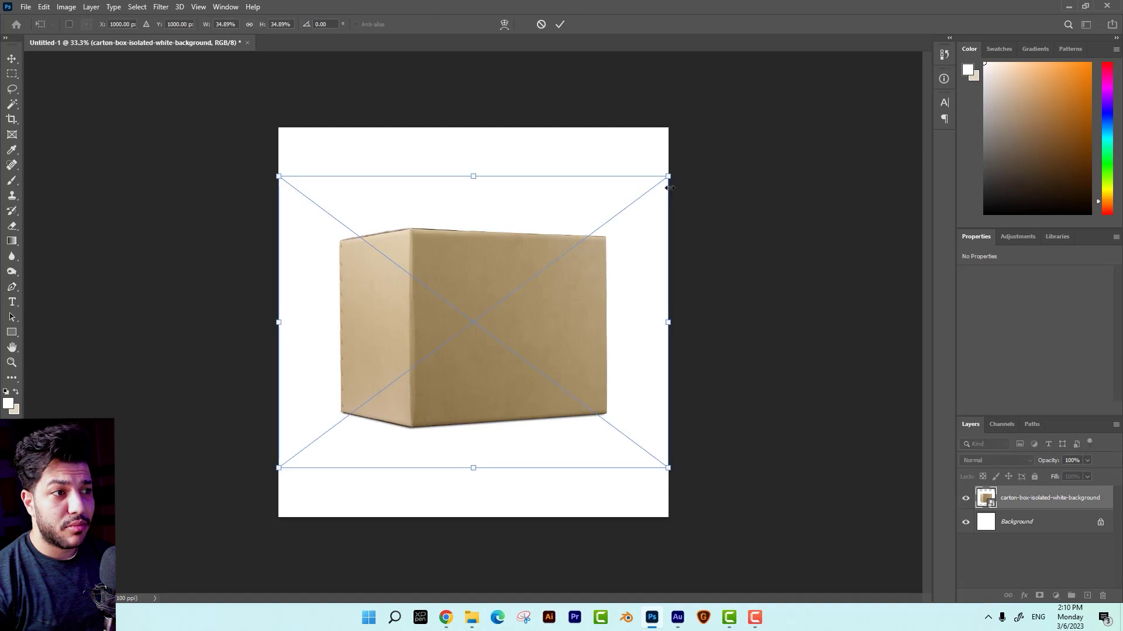
pyautogui.moveTo(667, 177)
pyautogui.mouseDown()
pyautogui.moveTo(624, 208)
pyautogui.moveTo(646, 226)
pyautogui.mouseUp()
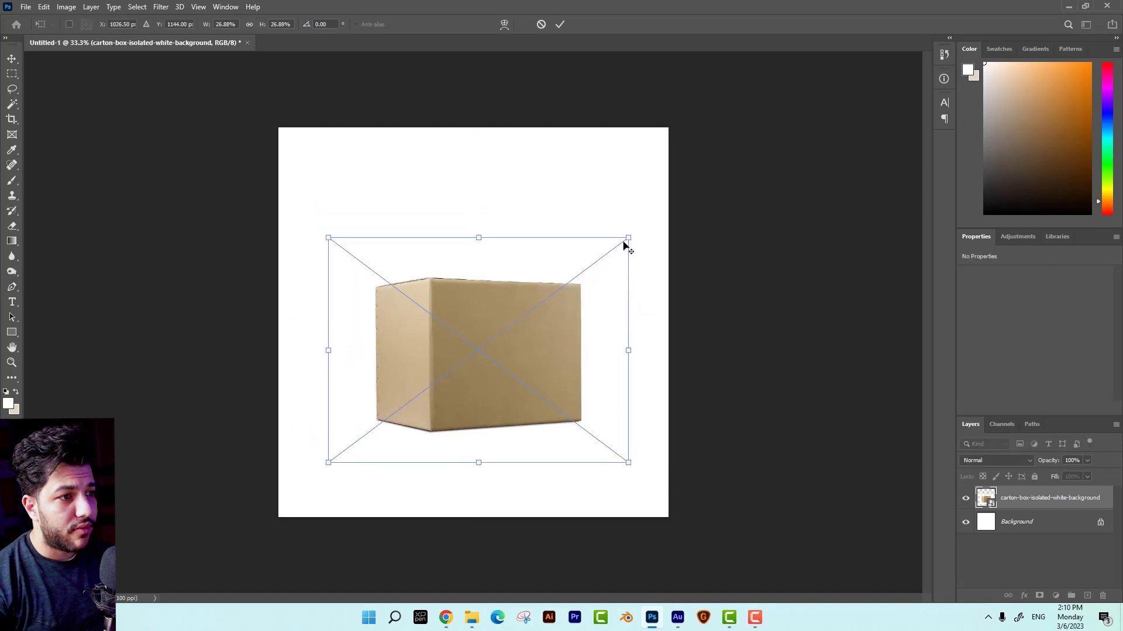
pyautogui.press('Return')
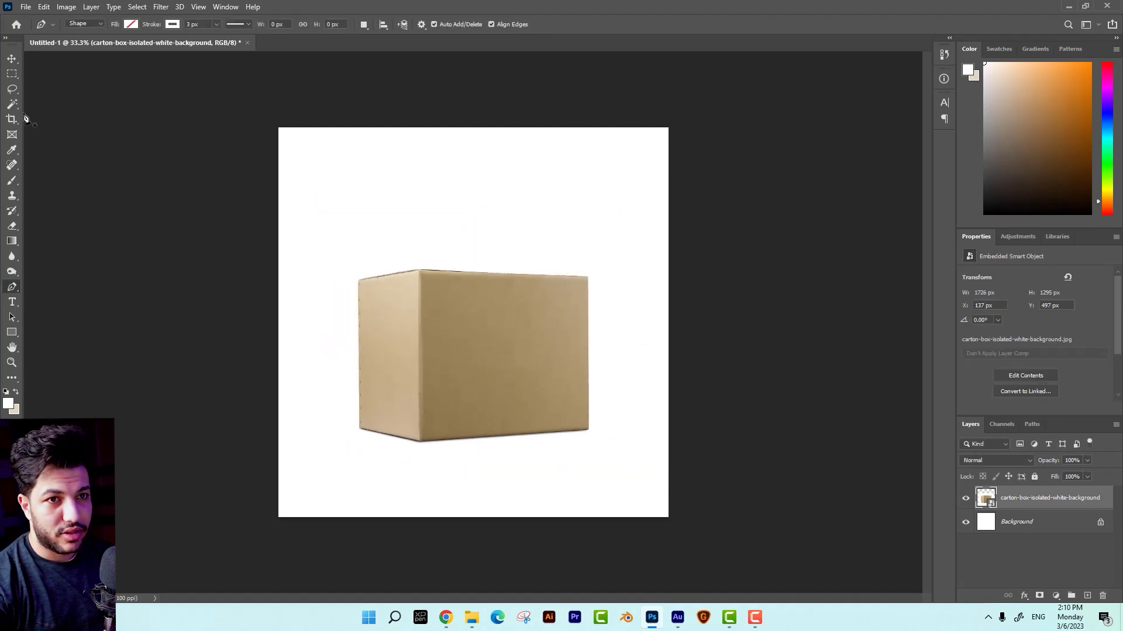
pyautogui.press('w')
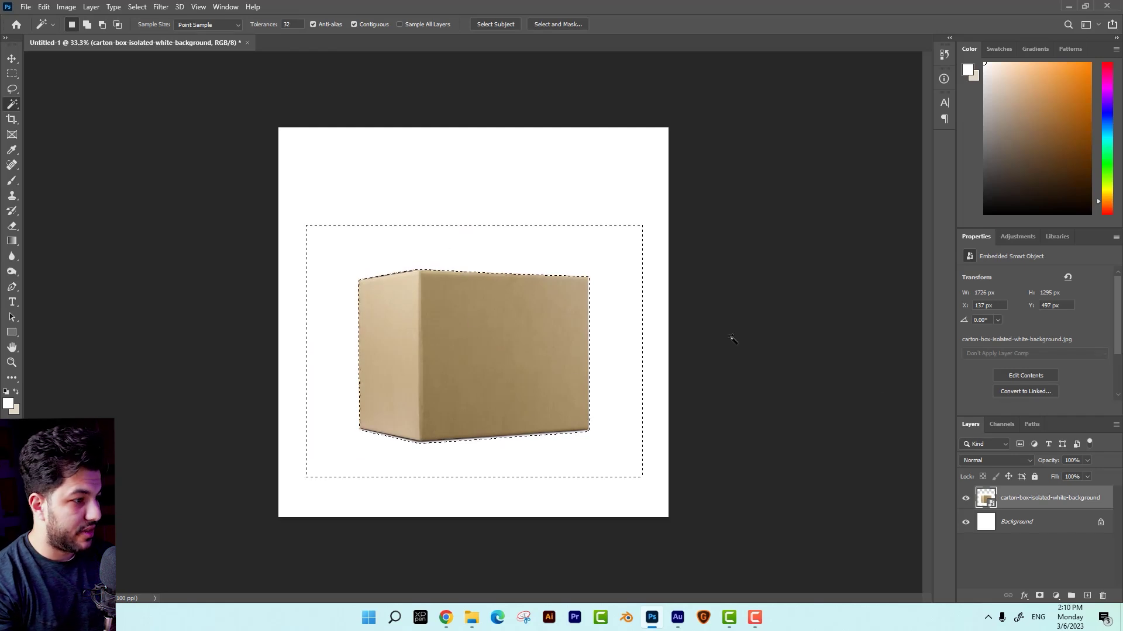
pyautogui.rightClick(1029, 498)
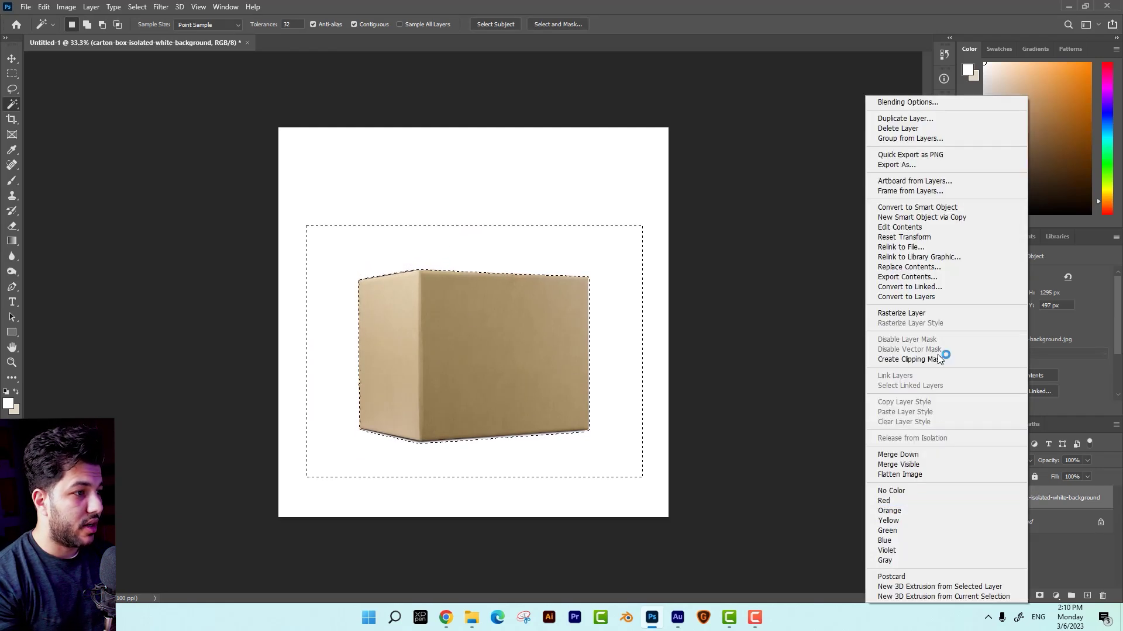
pyautogui.click(883, 313)
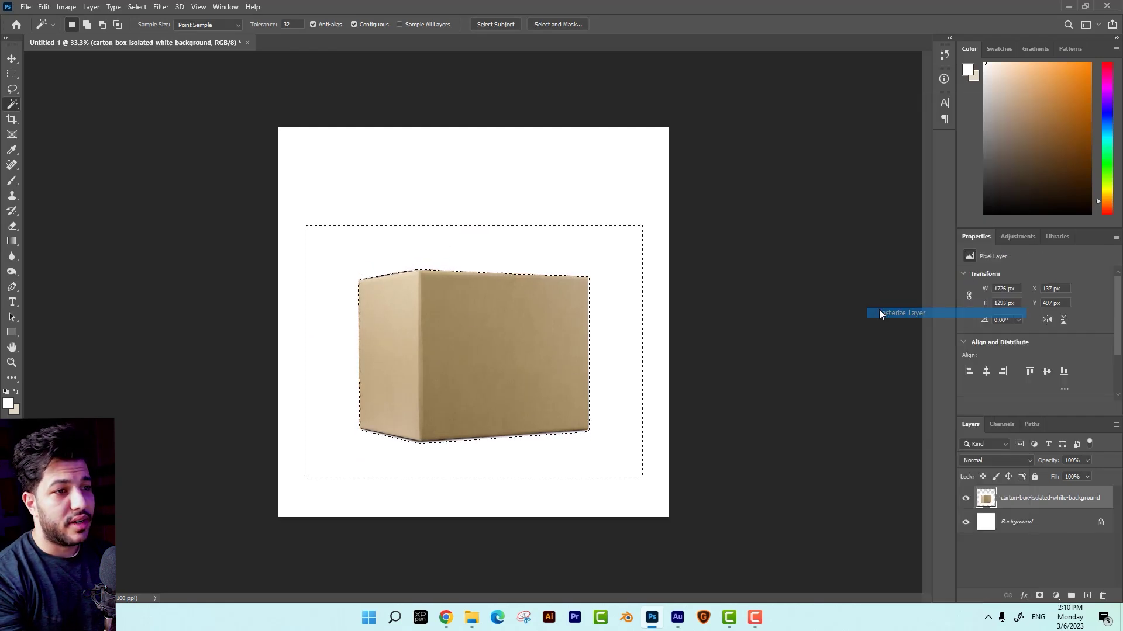
# Move the carton down and to the left and make it narrower.
pyautogui.click(11, 59)
pyautogui.moveTo(488, 330); pyautogui.dragTo(455, 332)
pyautogui.hotkey('ctrl', 't')
pyautogui.moveTo(583, 366); pyautogui.dragTo(562, 366)
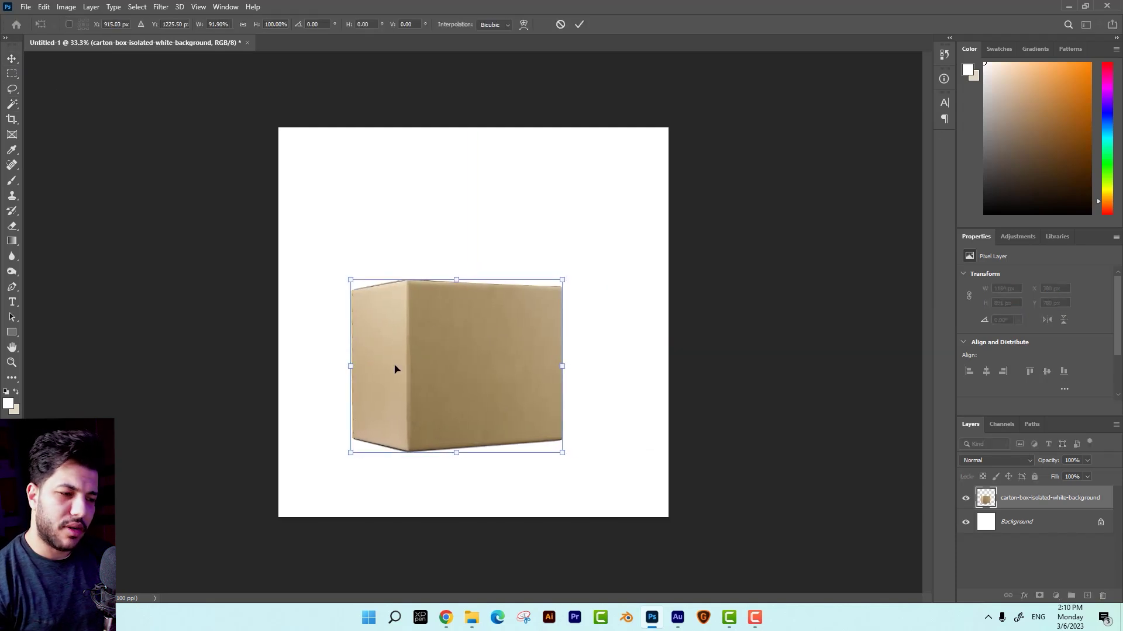
pyautogui.press('Return')
# Trace the box's top edge with a Pen path and delete the stray area above it.
pyautogui.hotkey('ctrl', '+')
pyautogui.hotkey('ctrl', '+')
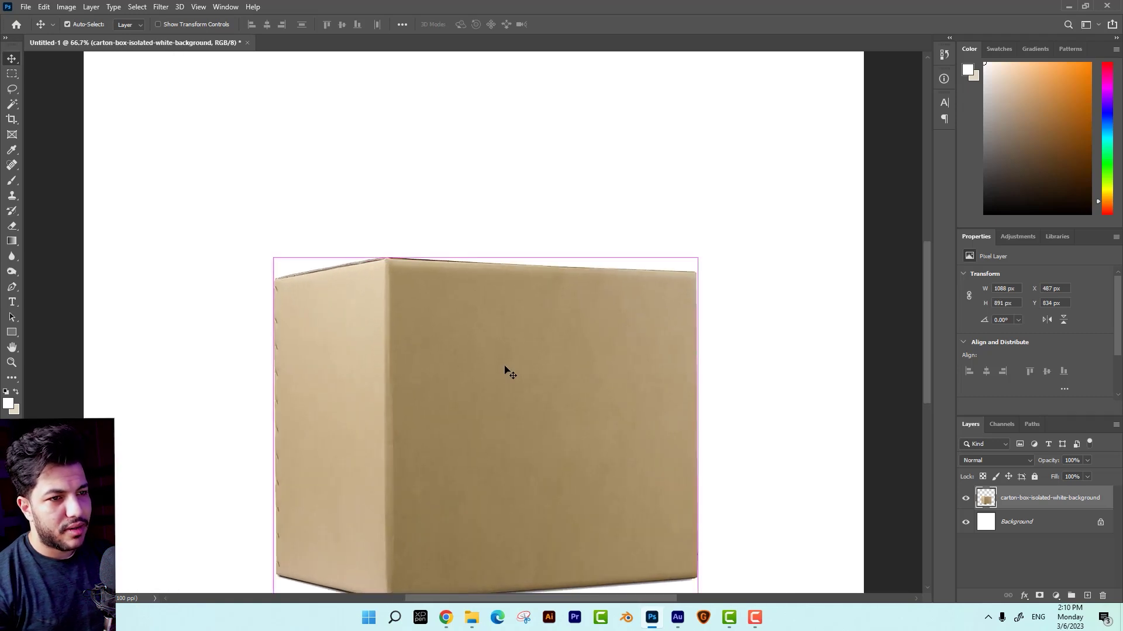
pyautogui.press('p')
pyautogui.hotkey('ctrl', '+')
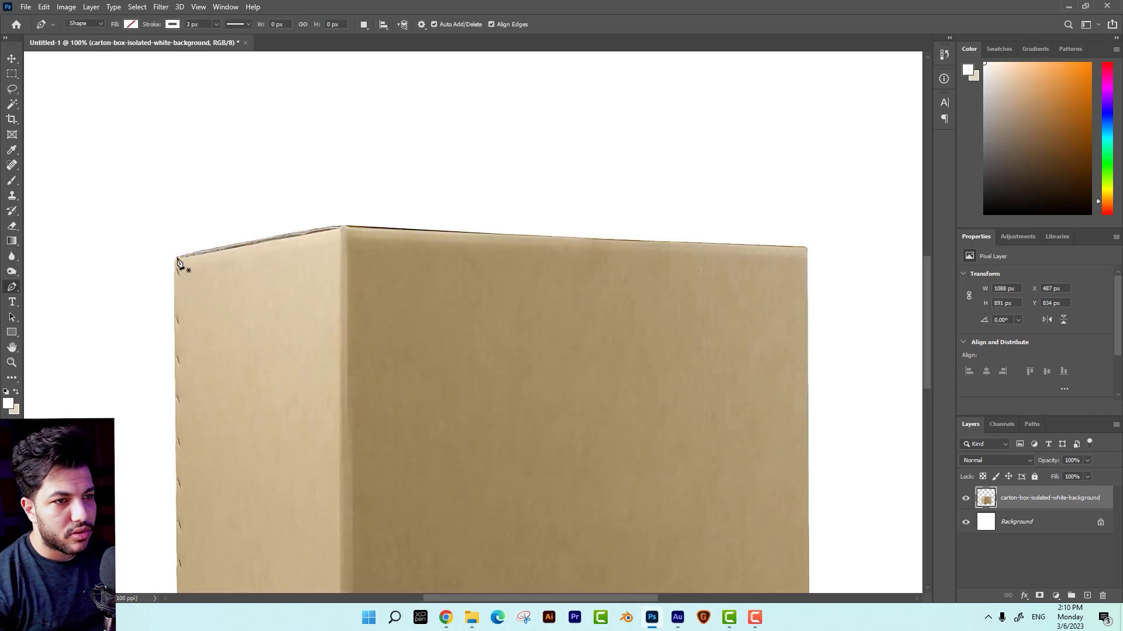
pyautogui.click(177, 258)
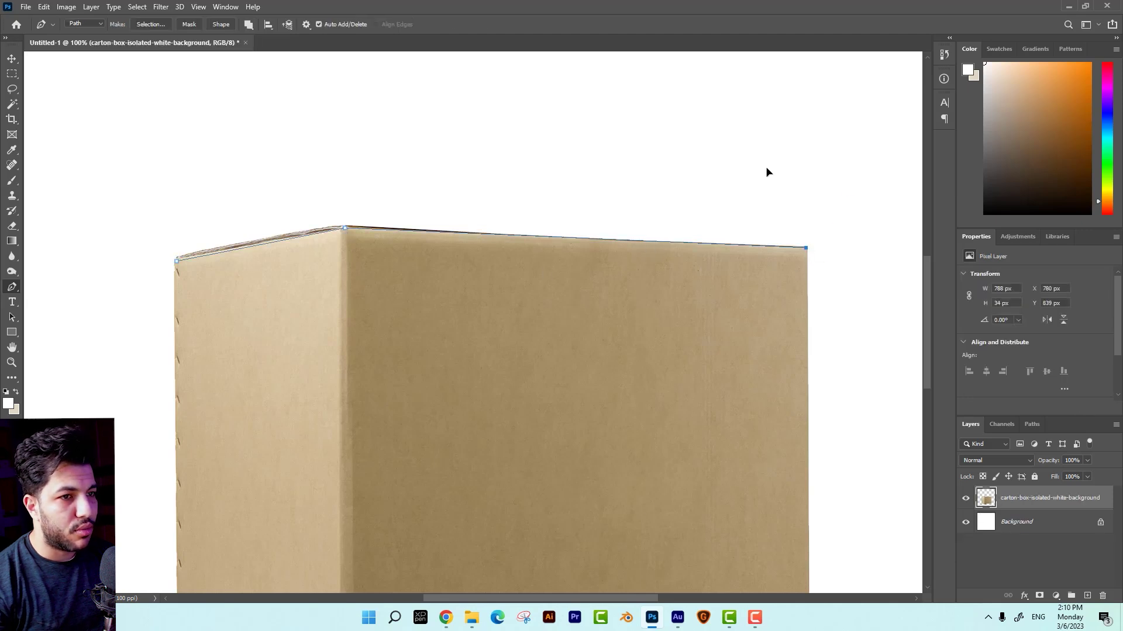
pyautogui.moveTo(767, 171); pyautogui.dragTo(90, 181)
pyautogui.hotkey('ctrl', 'Return')
pyautogui.press('Delete')
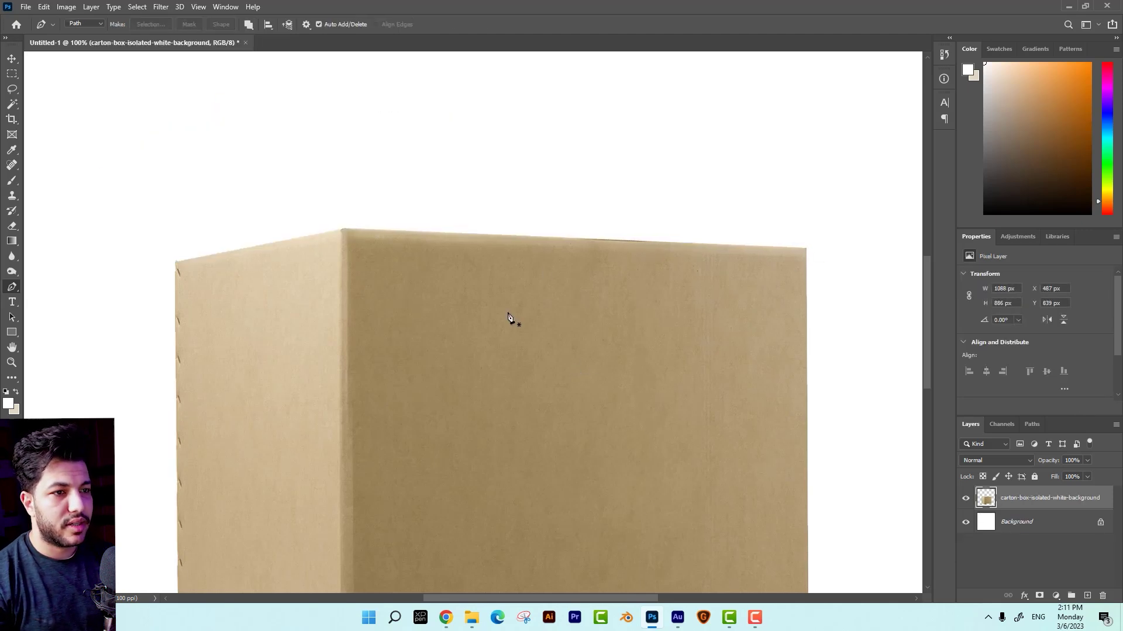
# Scale the carton down slightly about its centre.
pyautogui.hotkey('ctrl', '-')
pyautogui.hotkey('ctrl', '-')
pyautogui.hotkey('ctrl', '-')
pyautogui.hotkey('ctrl', 't')
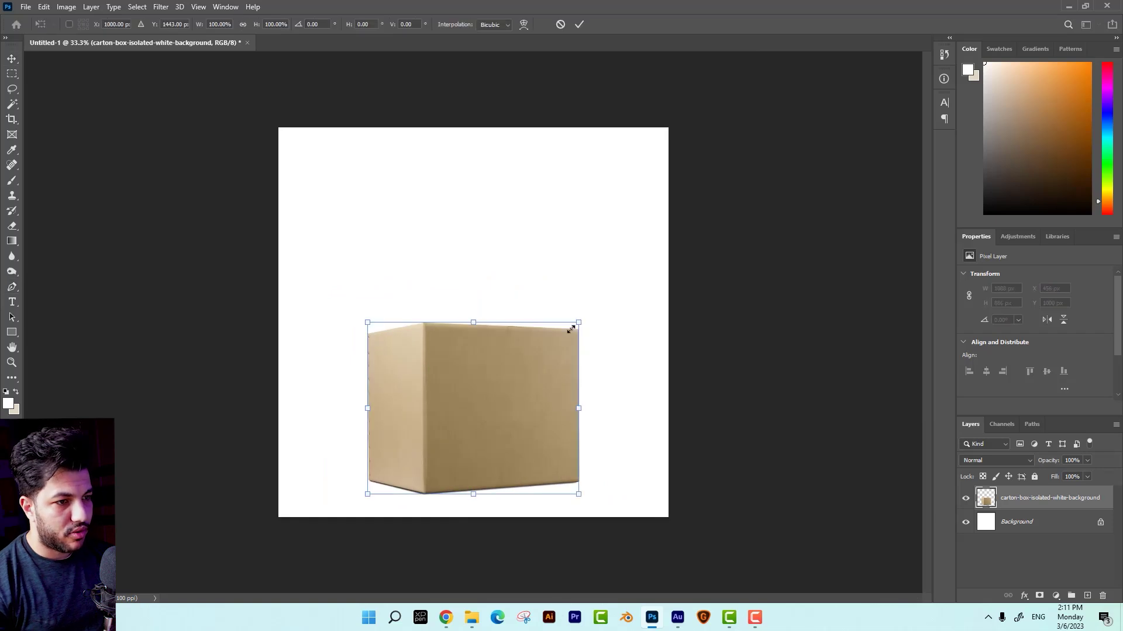
pyautogui.moveTo(571, 329); pyautogui.dragTo(563, 334)
pyautogui.press('Return')
# In a new tab, search Google Images for 'ارز الضحى png' rice bag images.
pyautogui.click(445, 616)
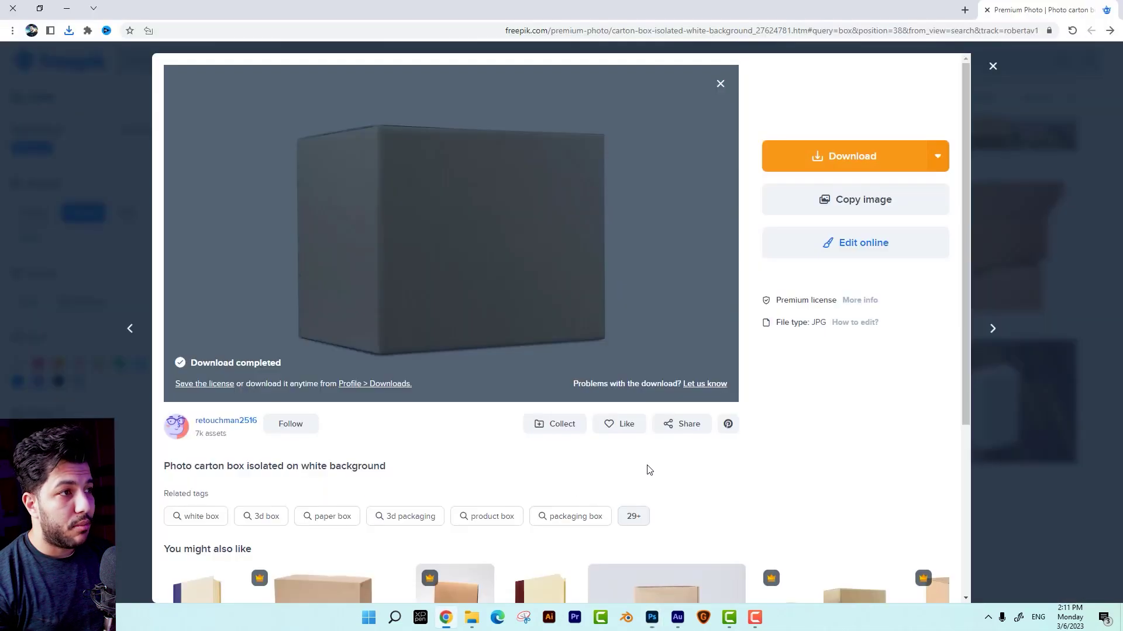
pyautogui.click(963, 9)
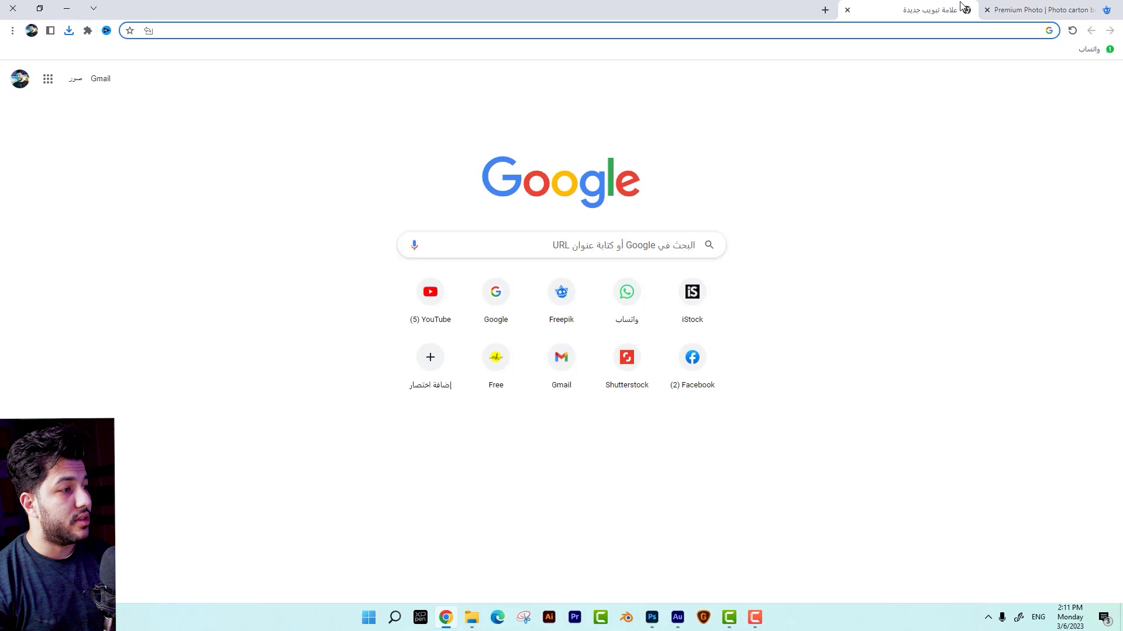
pyautogui.write('g')
pyautogui.press('Return')
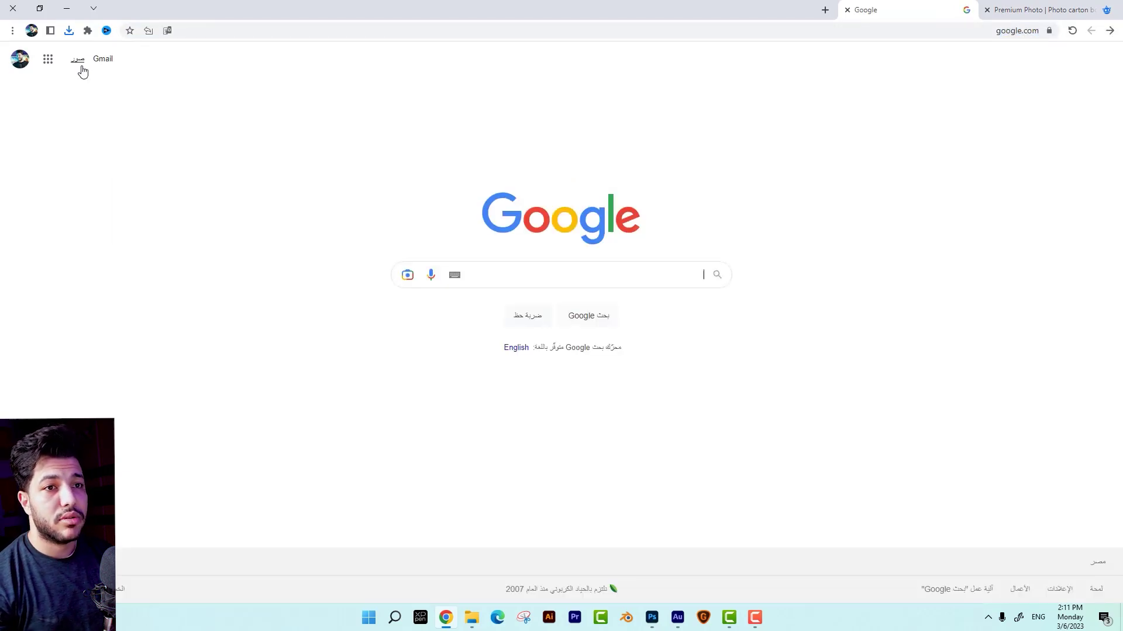
pyautogui.click(82, 68)
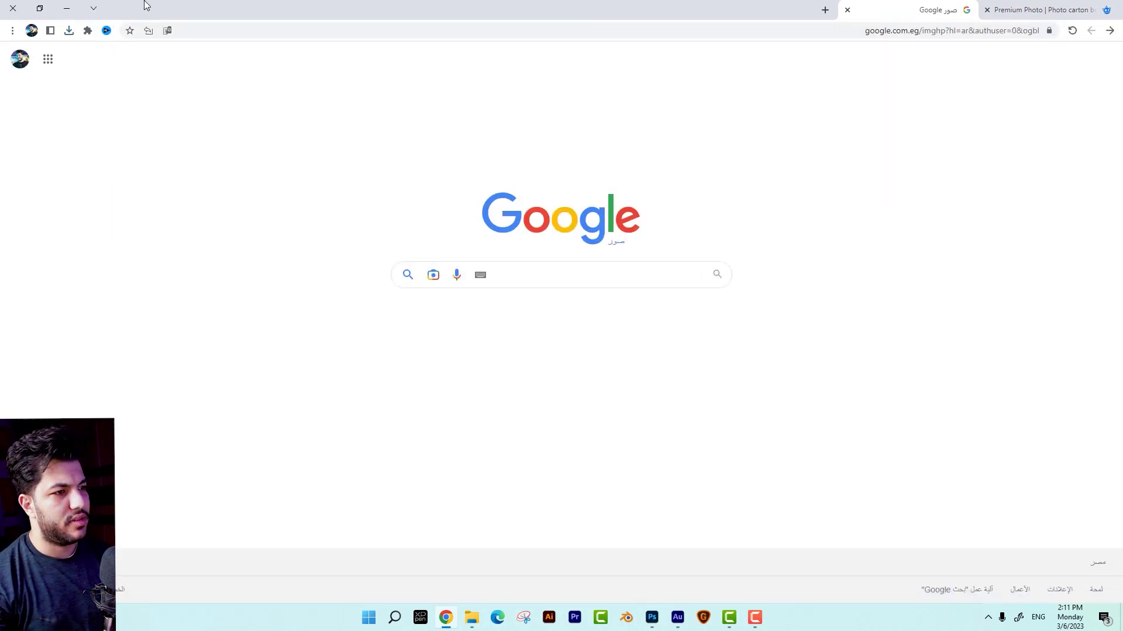
pyautogui.write('ارز')
pyautogui.press('Down')
pyautogui.press('Return')
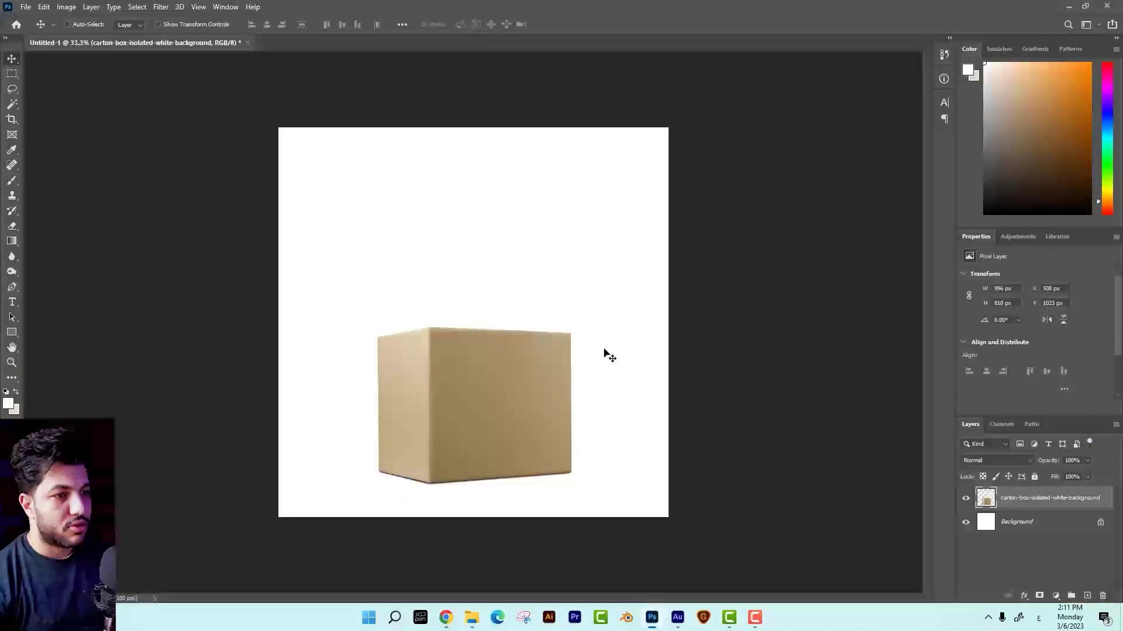
# Paste the rice bag over the box and delete its white fringe.
pyautogui.hotkey('ctrl', 'v')
pyautogui.moveTo(477, 377); pyautogui.dragTo(480, 346)
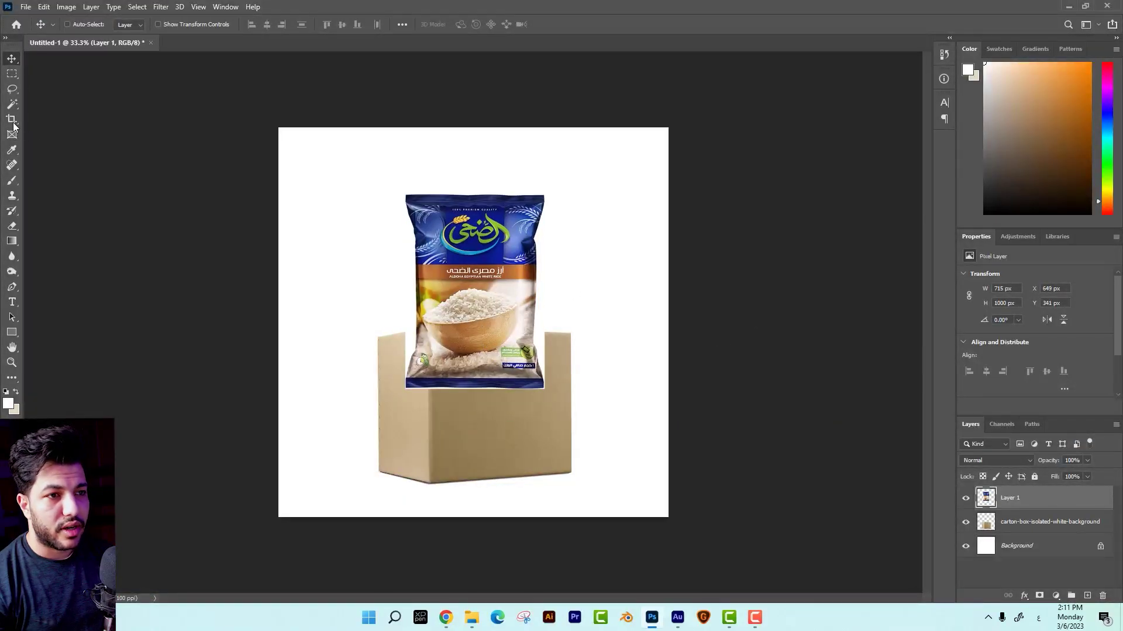
pyautogui.press('w')
pyautogui.click(540, 312)
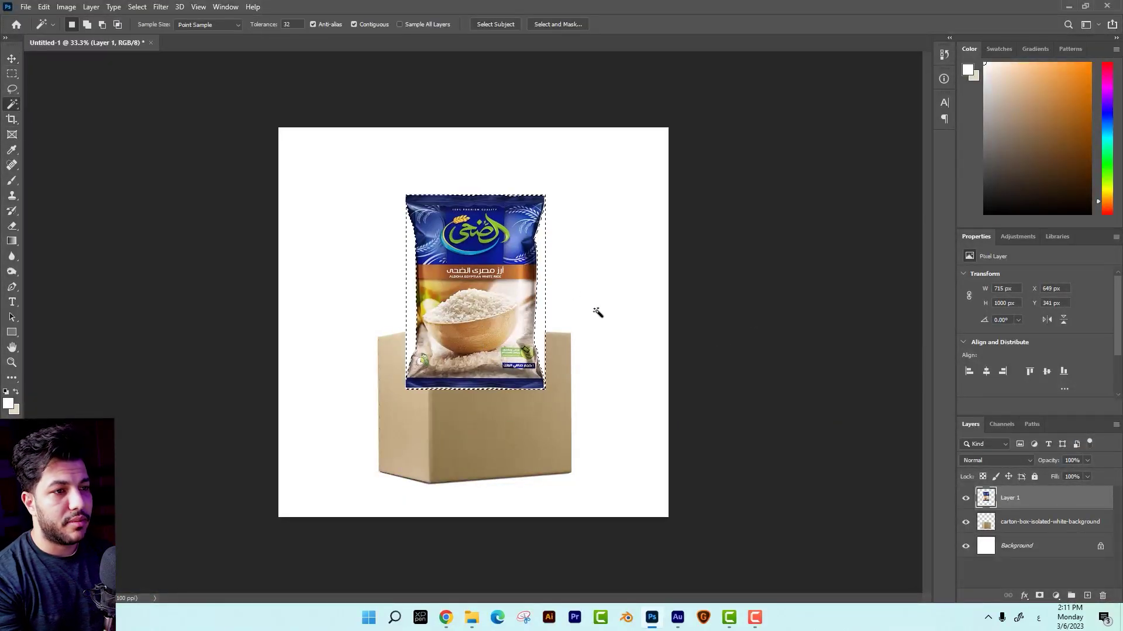
pyautogui.press('Delete')
# Put the rice bag layer beneath the carton as a Smart Object, shrunk and tilted.
pyautogui.moveTo(1019, 500); pyautogui.dragTo(1019, 529)
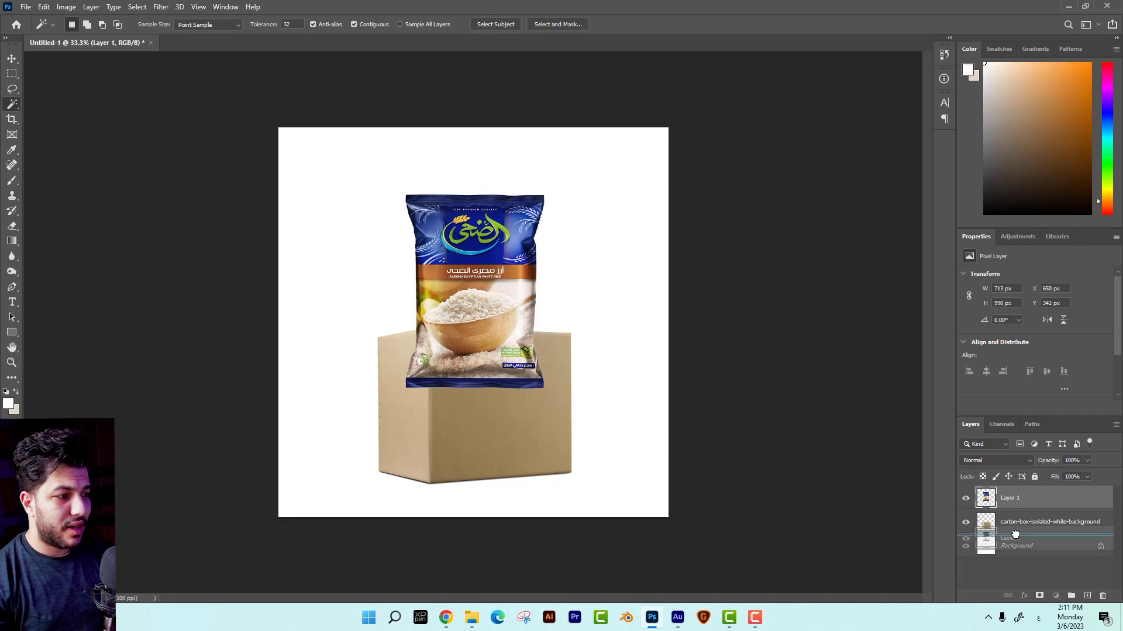
pyautogui.rightClick(1039, 529)
pyautogui.click(994, 258)
pyautogui.hotkey('ctrl', 't')
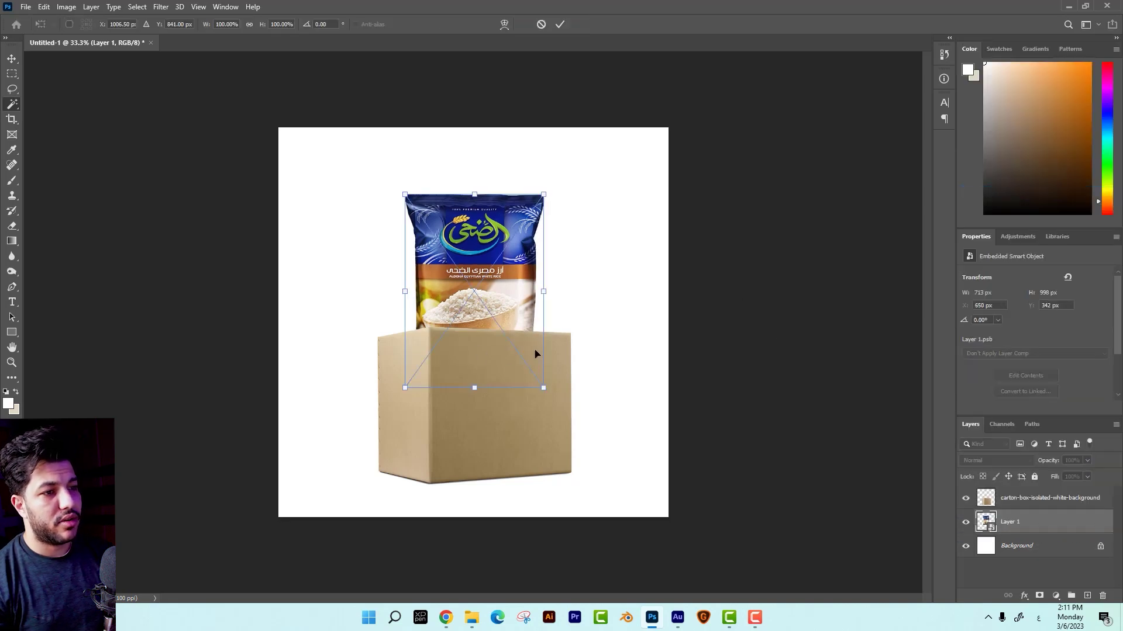
pyautogui.moveTo(534, 377)
pyautogui.mouseDown()
pyautogui.moveTo(503, 327)
pyautogui.moveTo(553, 315)
pyautogui.moveTo(589, 346)
pyautogui.mouseUp()
pyautogui.press('Return')
# Shorten the carton box, shift it slightly right, and reposition the rice bag.
pyautogui.click(478, 471)
pyautogui.hotkey('ctrl', 't')
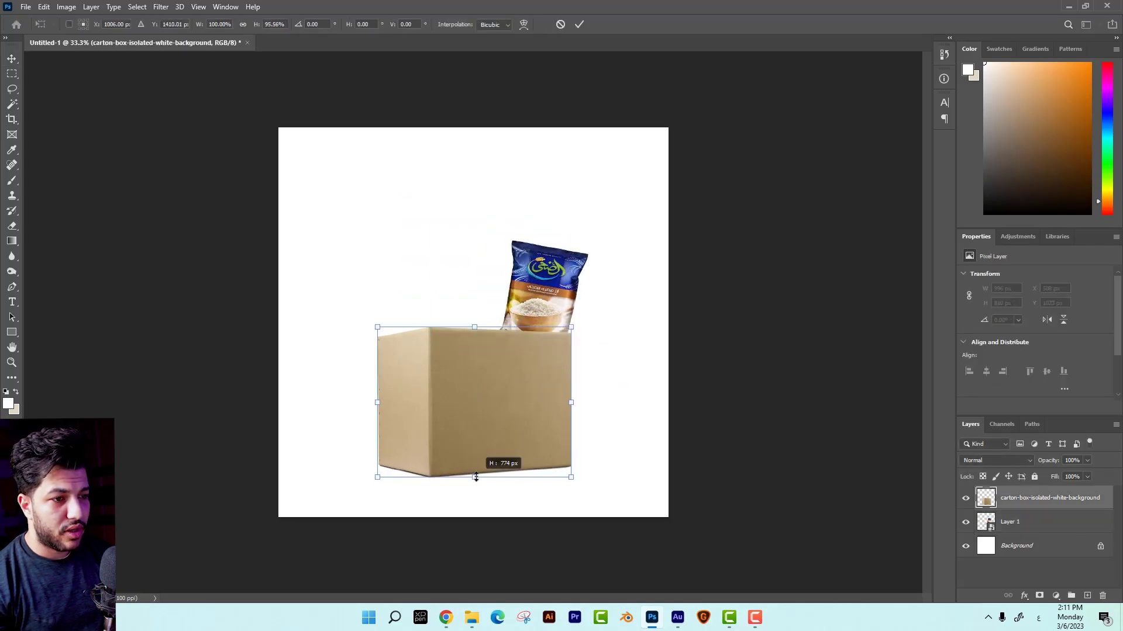
pyautogui.moveTo(475, 484); pyautogui.dragTo(474, 458)
pyautogui.moveTo(510, 408); pyautogui.dragTo(515, 410)
pyautogui.press('Return')
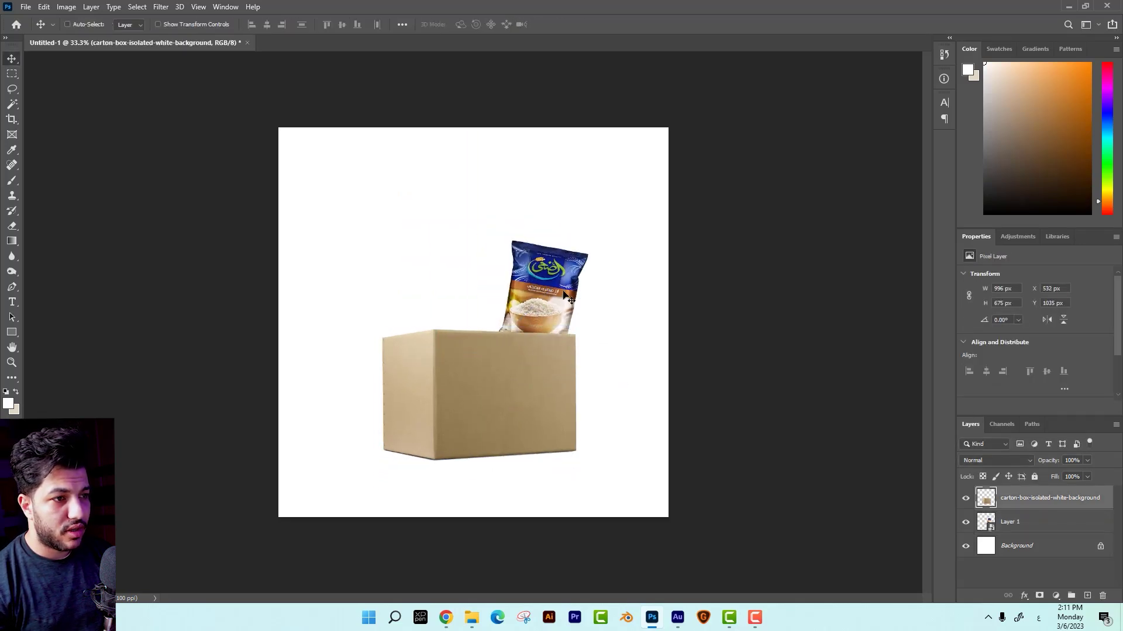
pyautogui.keyDown('ctrl'); pyautogui.click(570, 297); pyautogui.keyUp('ctrl')
pyautogui.hotkey('ctrl', 't')
pyautogui.moveTo(587, 250); pyautogui.dragTo(585, 283)
pyautogui.press('Return')
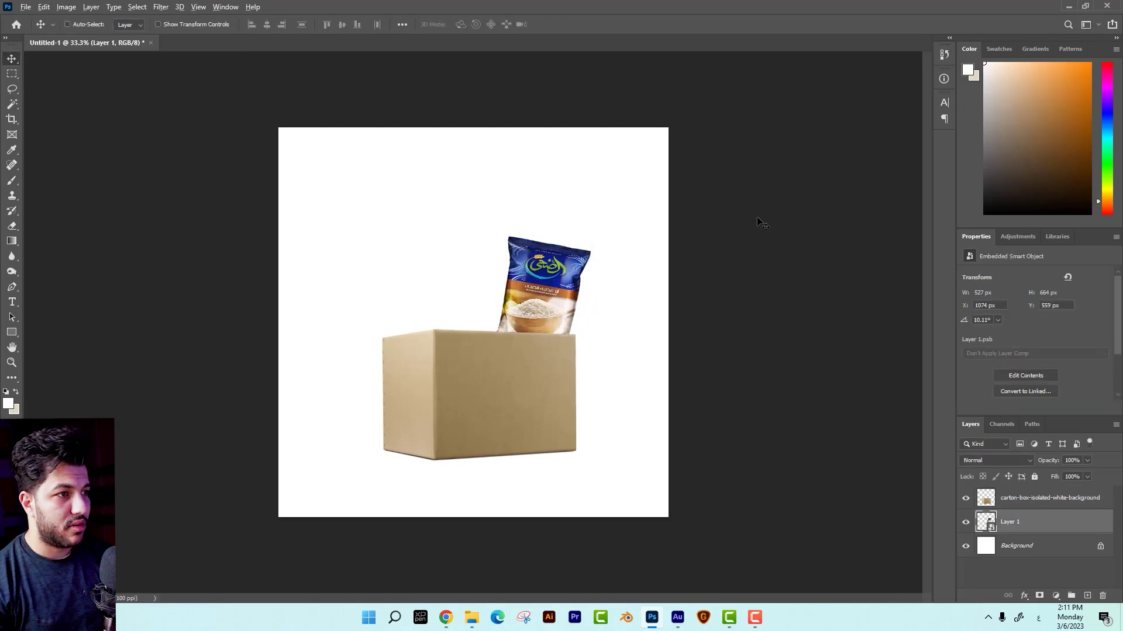
# Search for 'ملح بونو', paste the Bono bag, and delete its light background.
pyautogui.hotkey('alt', 'Tab')
pyautogui.tripleClick(1016, 71)
pyautogui.write('ملح بونو')
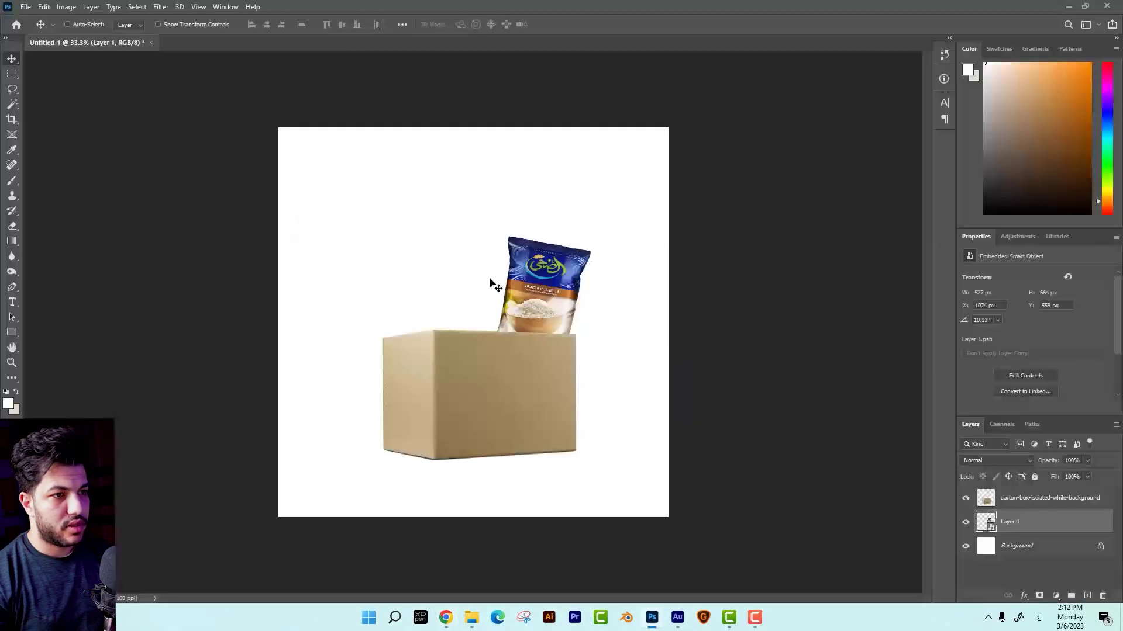
pyautogui.hotkey('ctrl', 'v')
pyautogui.click(12, 104)
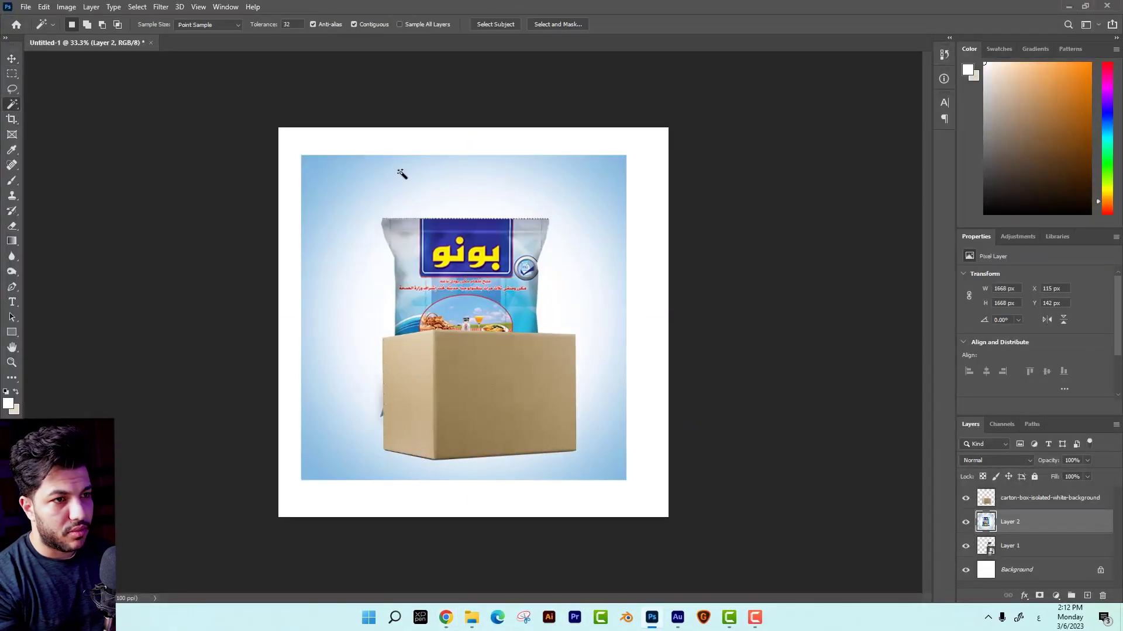
pyautogui.click(401, 171)
pyautogui.press('Delete')
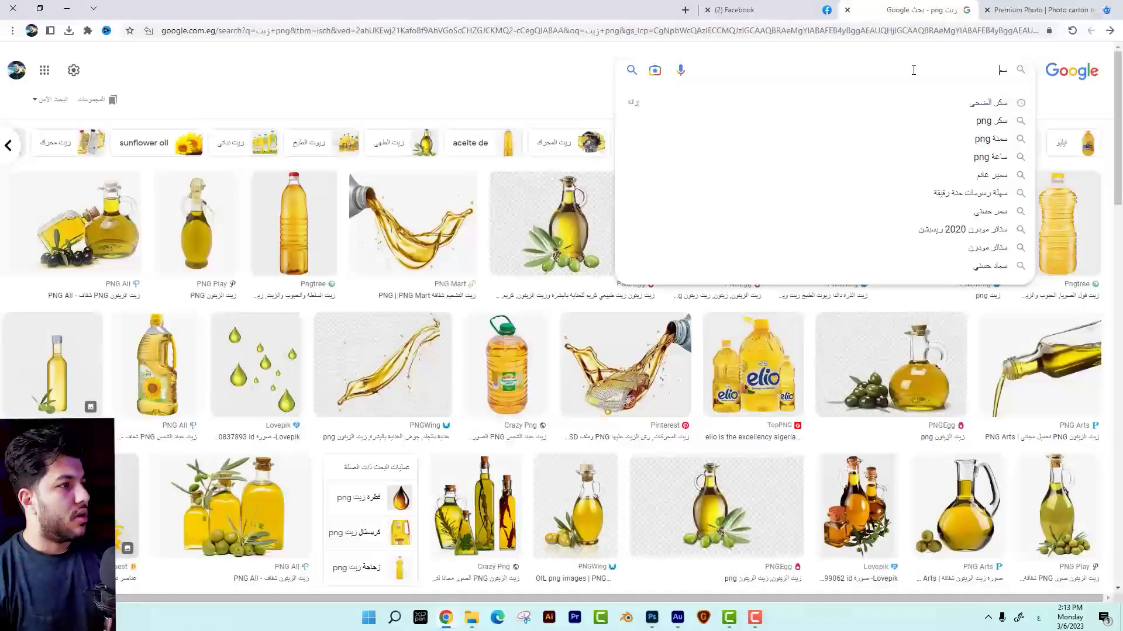
# Add the Crystal ghee can ('منة' search), move it lower in the layer stack, and shrink it.
pyautogui.write('منة')
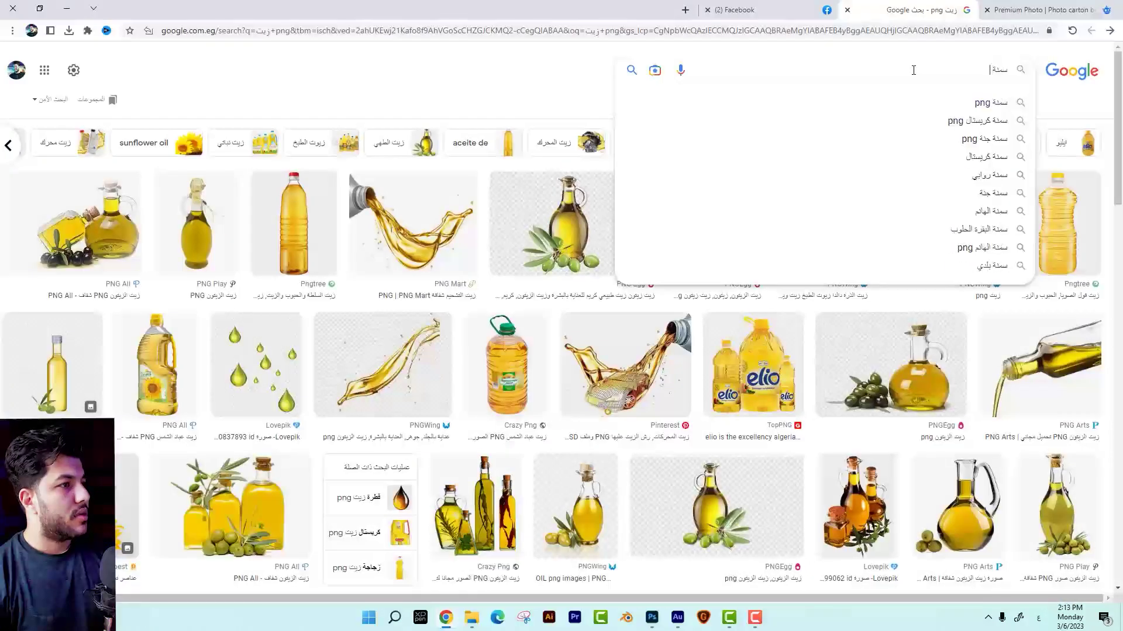
pyautogui.press('Down')
pyautogui.press('Down')
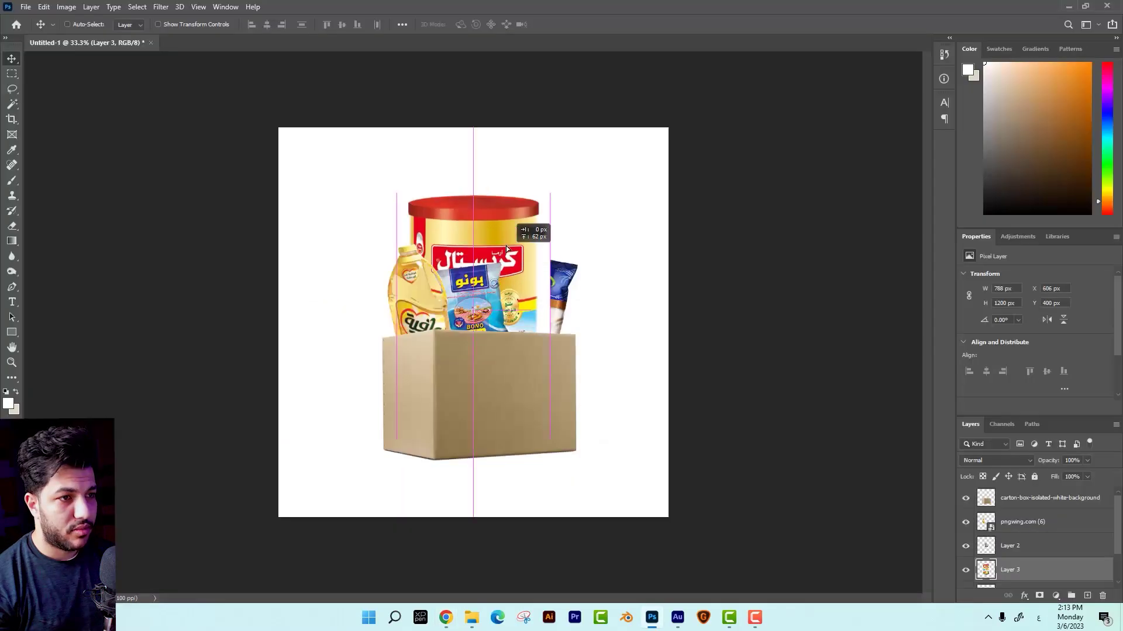
pyautogui.click(13, 105)
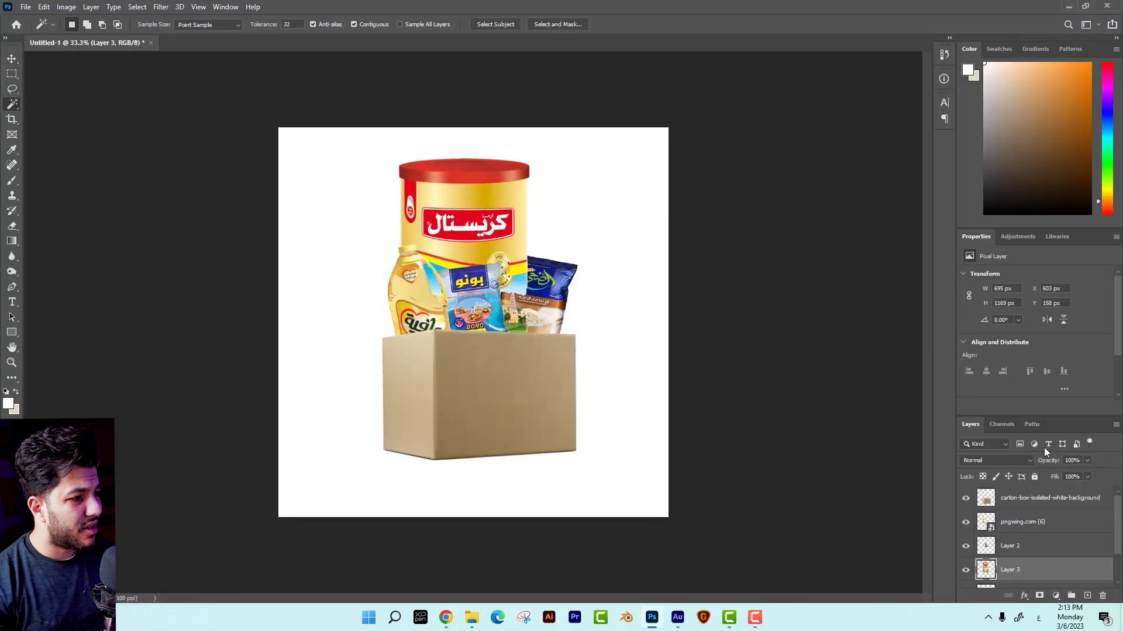
pyautogui.moveTo(1009, 569); pyautogui.dragTo(1036, 576)
pyautogui.hotkey('ctrl', 't')
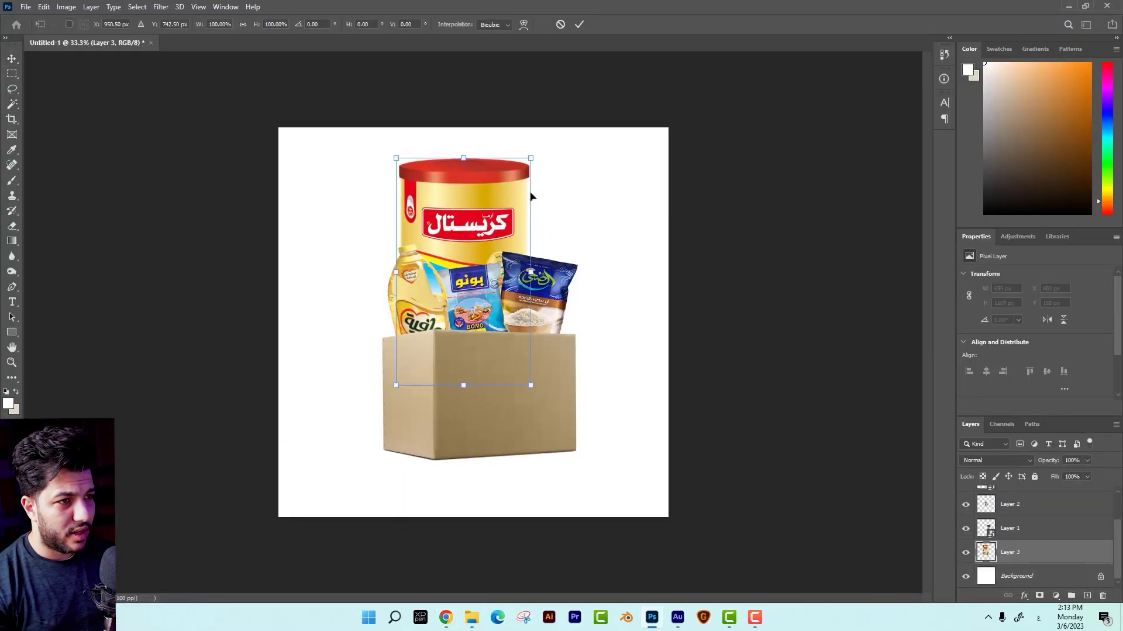
pyautogui.moveTo(537, 163); pyautogui.dragTo(518, 217)
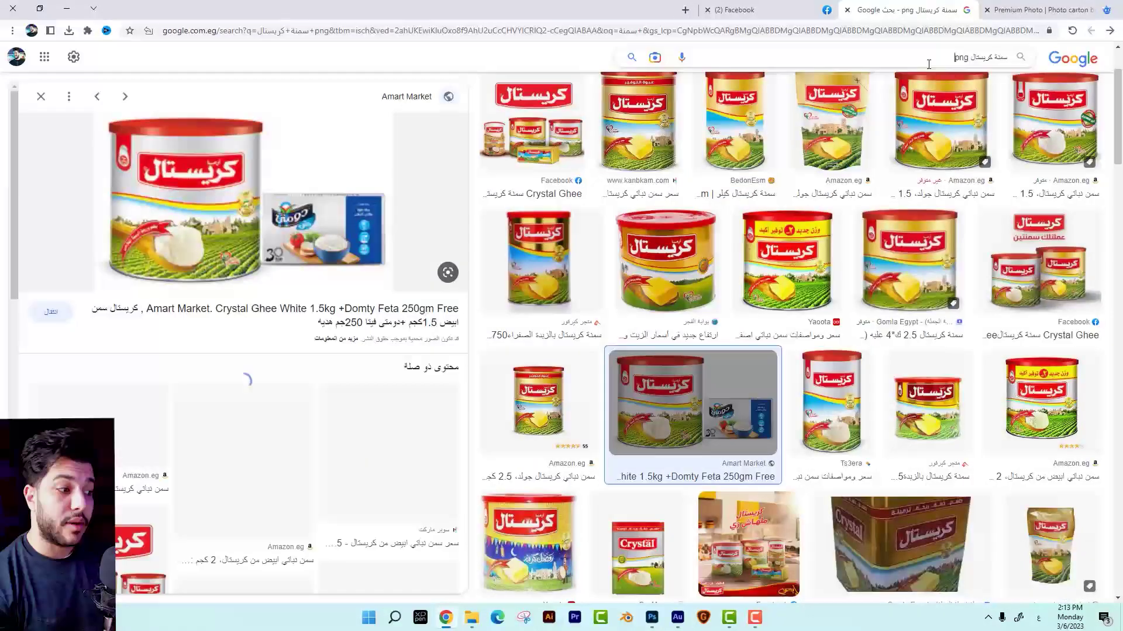
# Start a new product search and select the oil bottle layer.
pyautogui.click(928, 65)
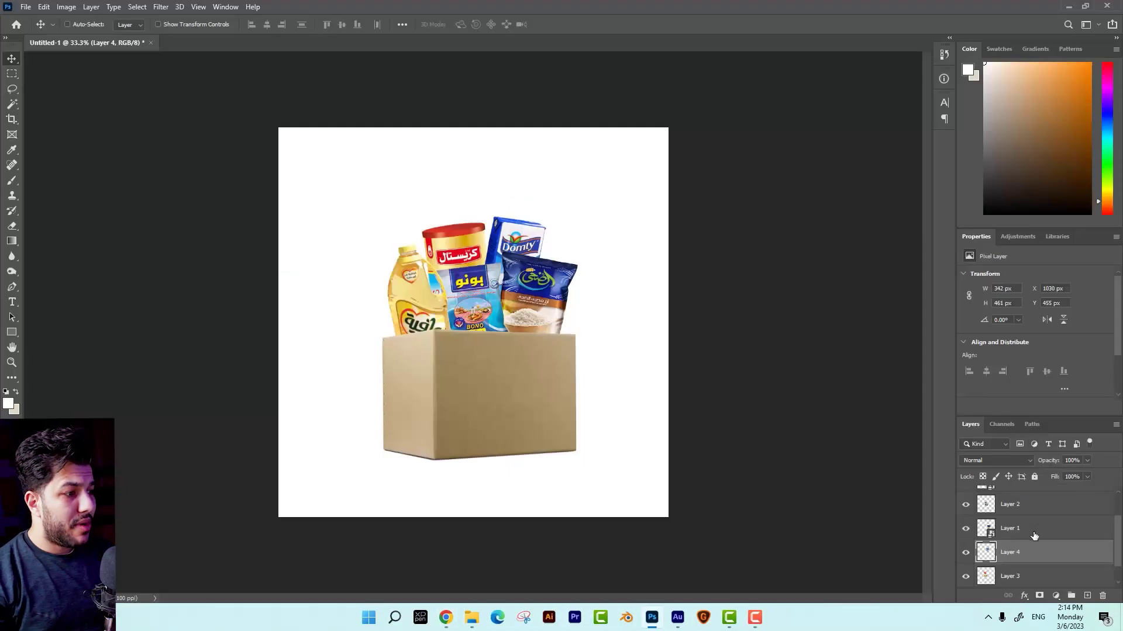
pyautogui.click(1031, 521)
pyautogui.scroll(-3, 1031, 528)
# Move and resize the box and all product layers lower, then group them.
pyautogui.keyDown('shift'); pyautogui.click(1018, 553); pyautogui.keyUp('shift')
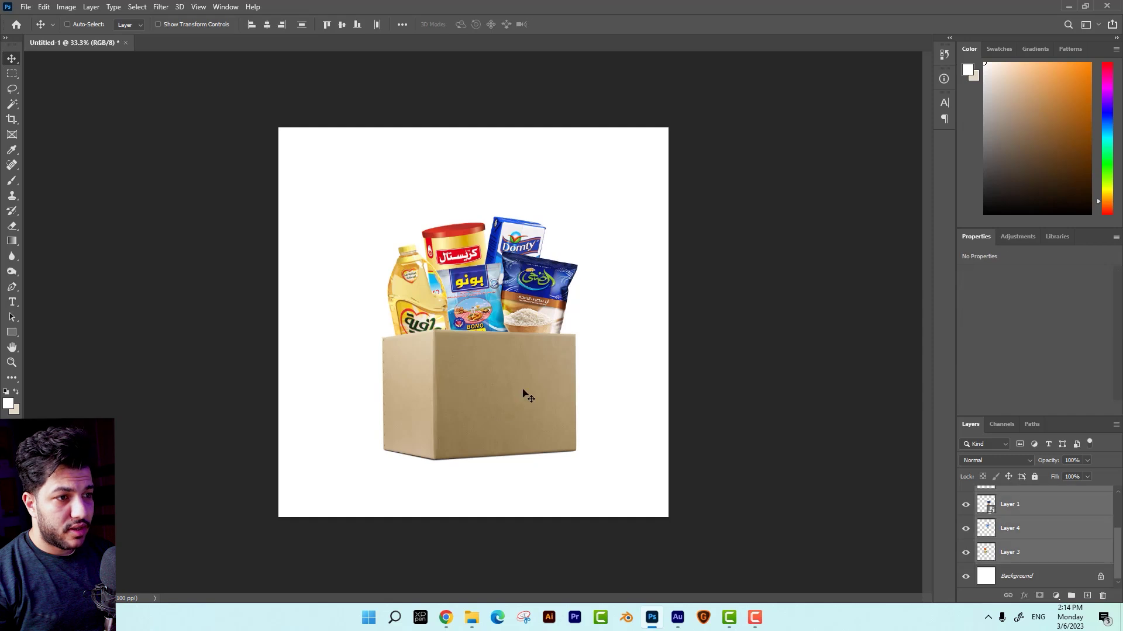
pyautogui.moveTo(526, 393); pyautogui.dragTo(534, 422)
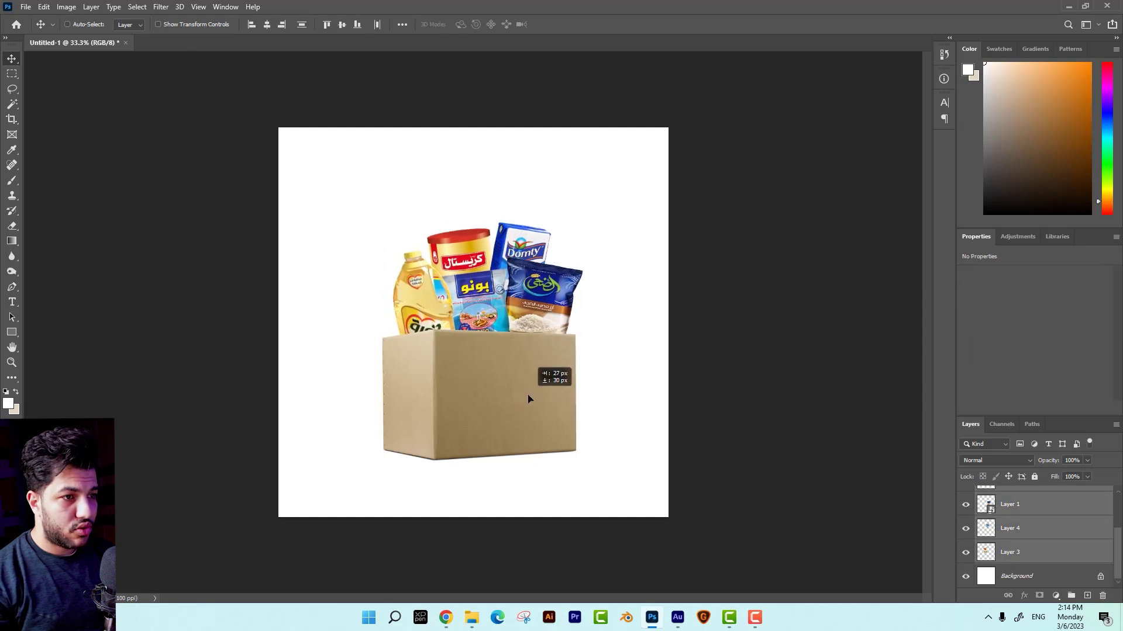
pyautogui.hotkey('ctrl', 't')
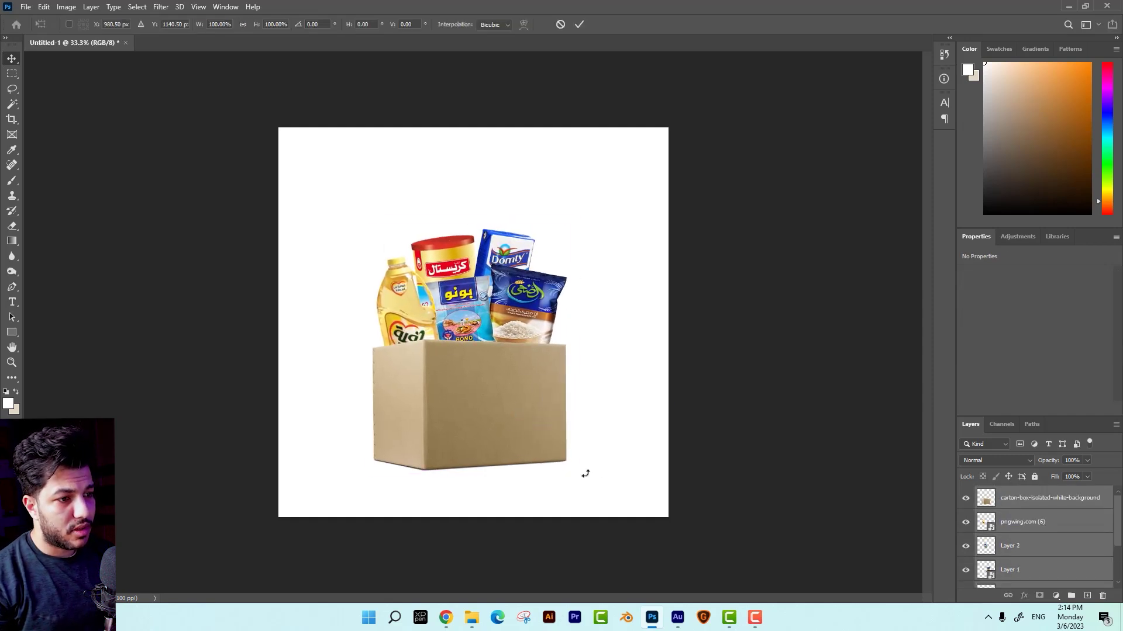
pyautogui.moveTo(572, 468); pyautogui.dragTo(575, 476)
pyautogui.press('Return')
pyautogui.hotkey('ctrl', 'g')
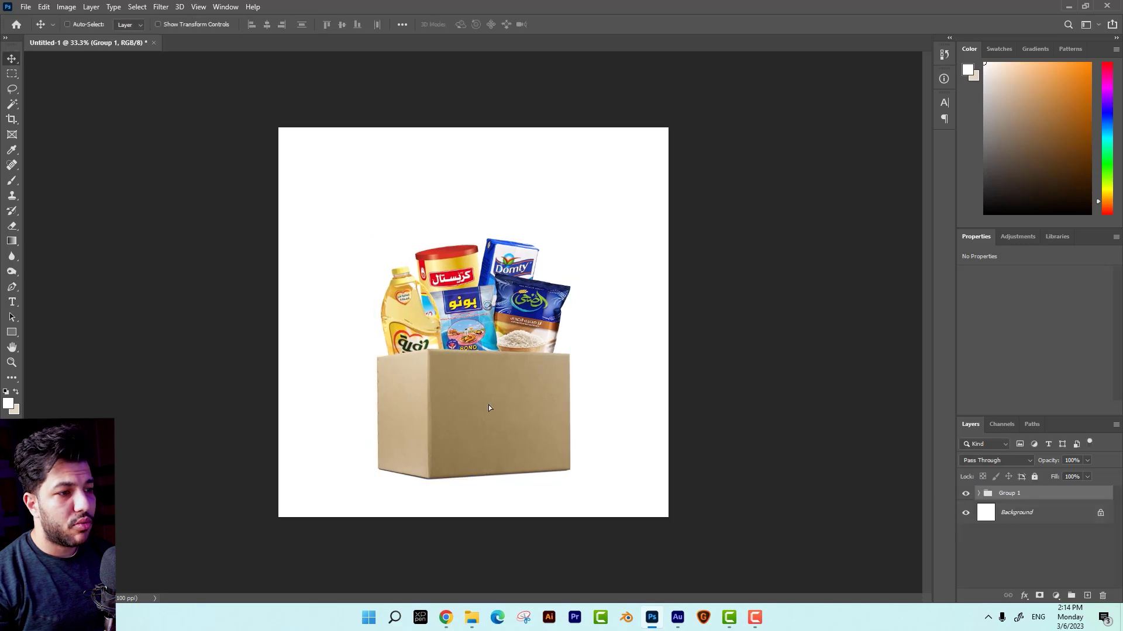
# Nudge the oil bottle left and the rice bag right, then tilt the Bono bag.
pyautogui.rightClick(416, 339)
pyautogui.click(433, 354)
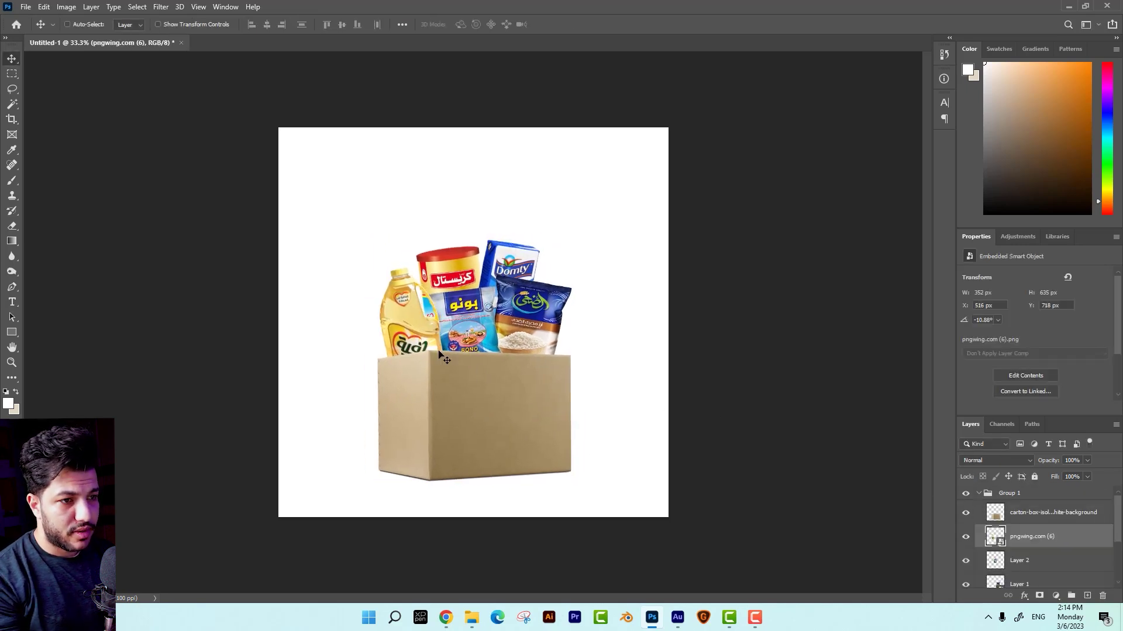
pyautogui.hotkey('shift', 'Left')
pyautogui.hotkey('shift', 'Left')
pyautogui.rightClick(550, 334)
pyautogui.click(584, 338)
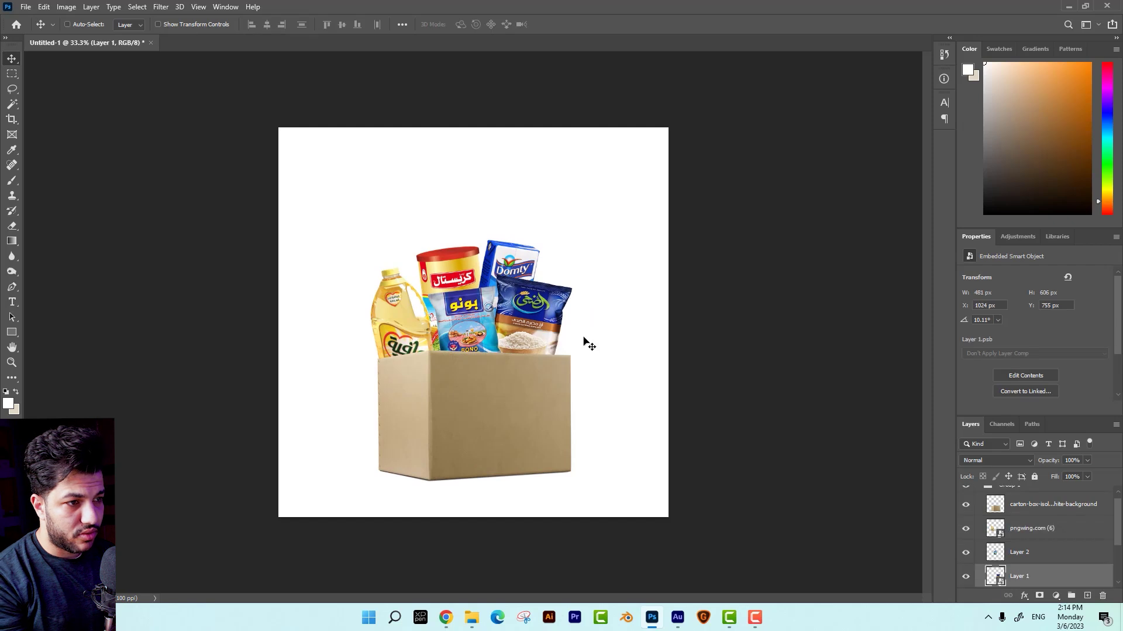
pyautogui.hotkey('shift', 'Right')
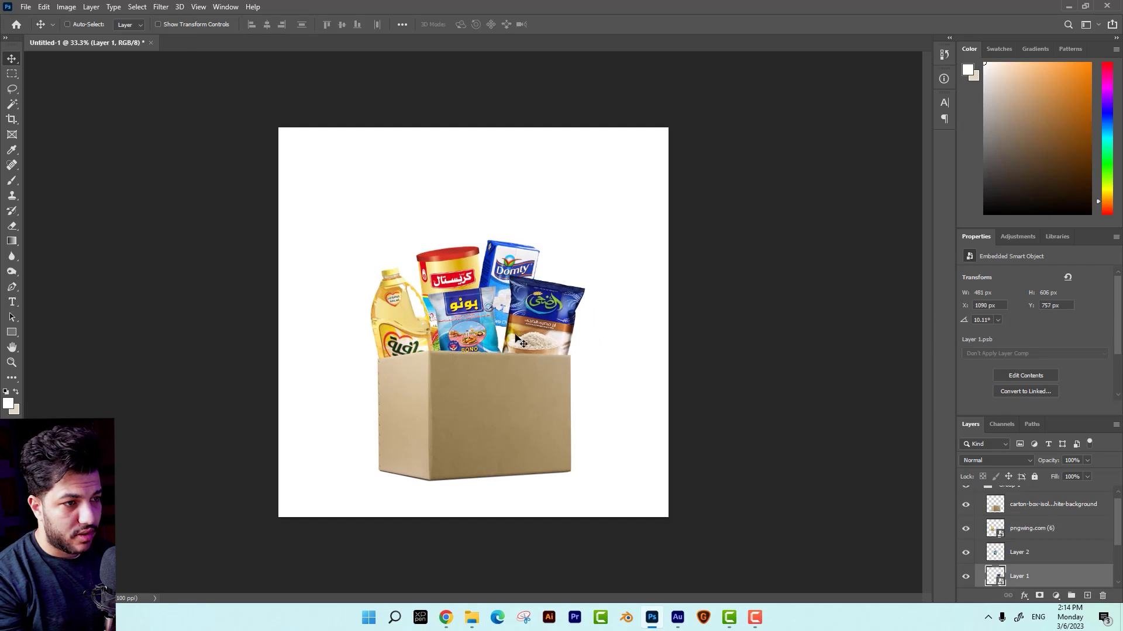
pyautogui.rightClick(466, 336)
pyautogui.click(475, 343)
pyautogui.hotkey('ctrl', 't')
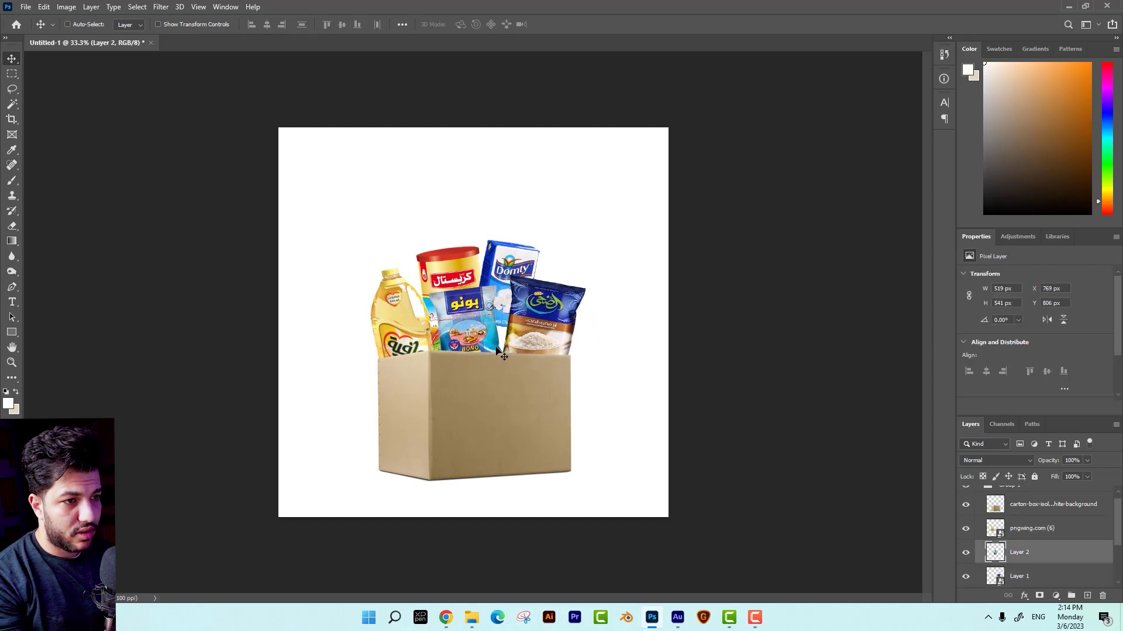
pyautogui.moveTo(503, 338); pyautogui.dragTo(514, 338)
pyautogui.press('Return')
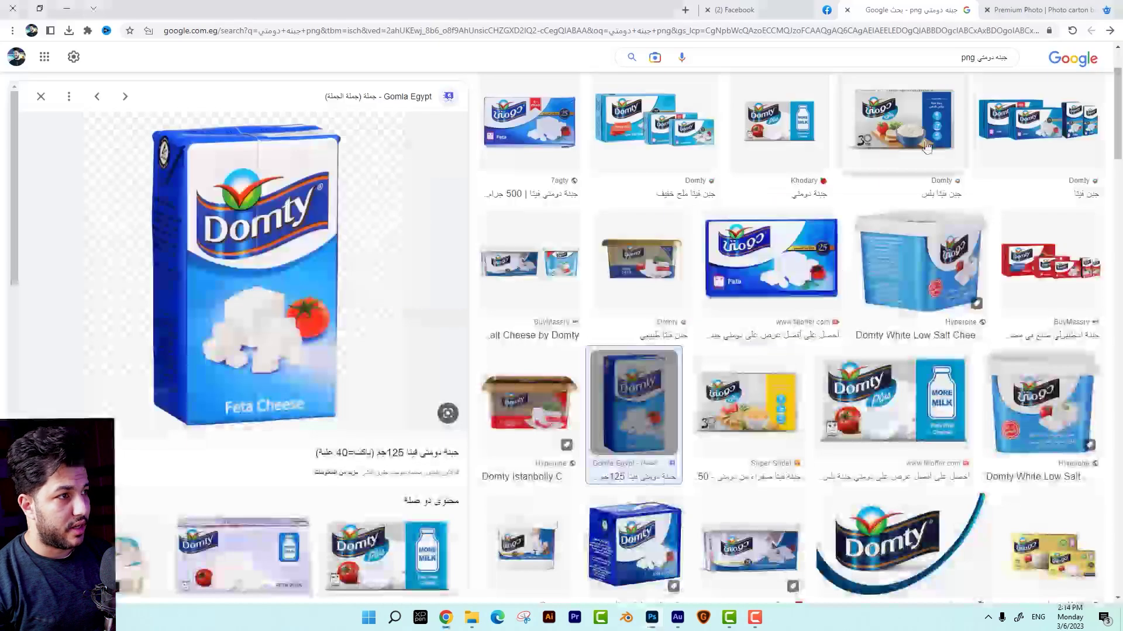
# Search for 'شاي العروسة' and preview an El Arosa tea pack image.
pyautogui.hotkey('alt', 'Tab')
pyautogui.click(988, 58)
pyautogui.write('شاي العروسة')
pyautogui.press('Return')
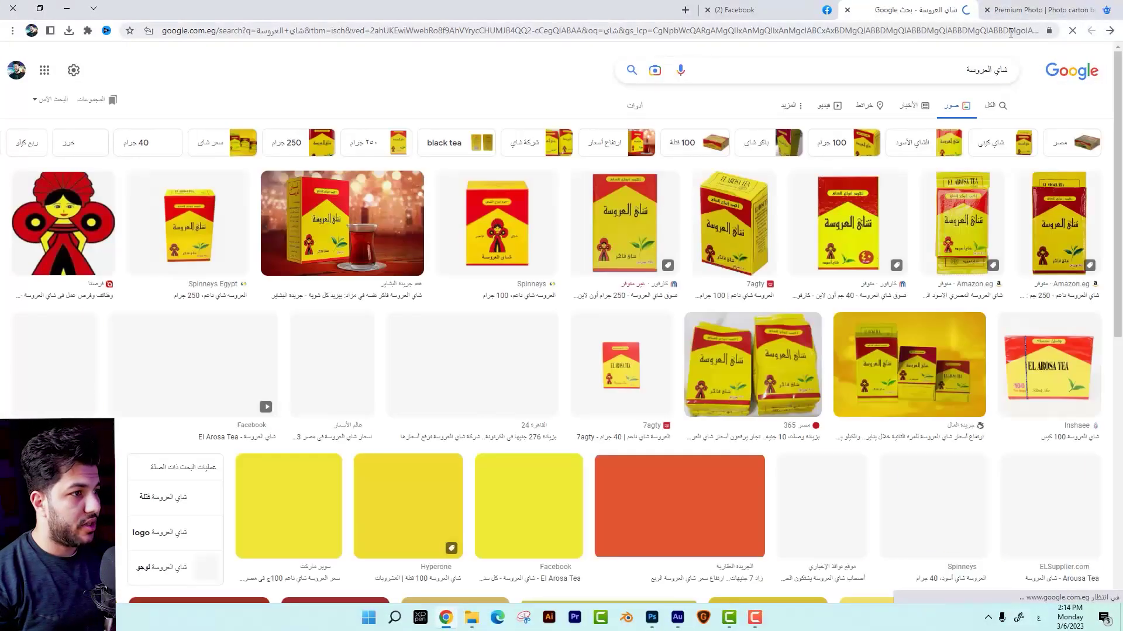
pyautogui.click(885, 225)
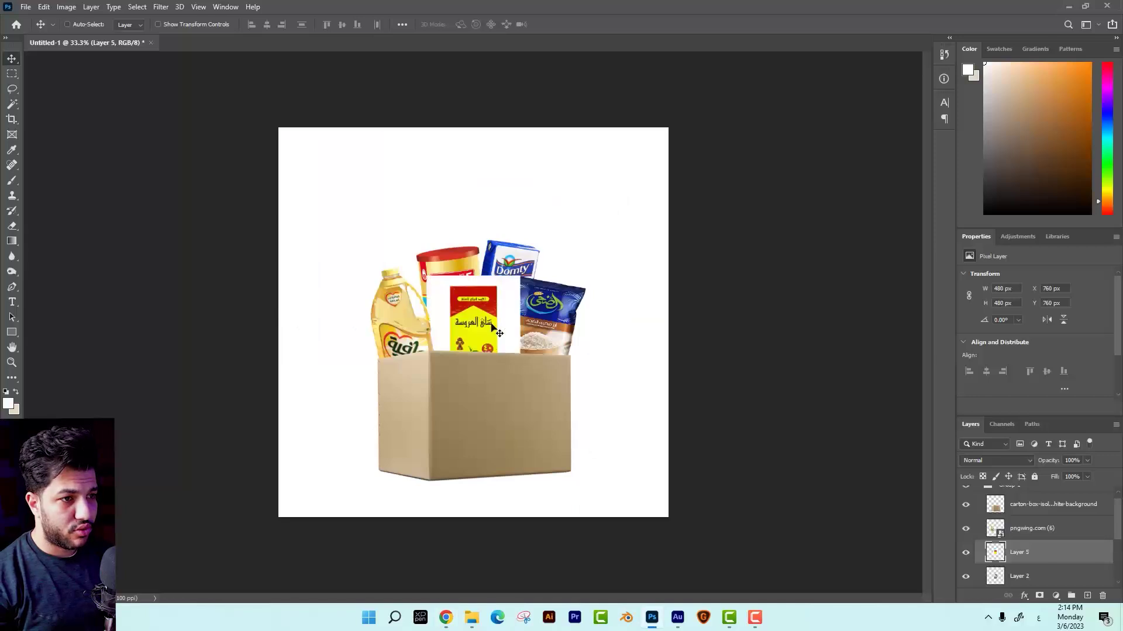
# Rotate the rice bag about 7° so it leans among the products.
pyautogui.rightClick(574, 325)
pyautogui.click(593, 334)
pyautogui.hotkey('ctrl', 't')
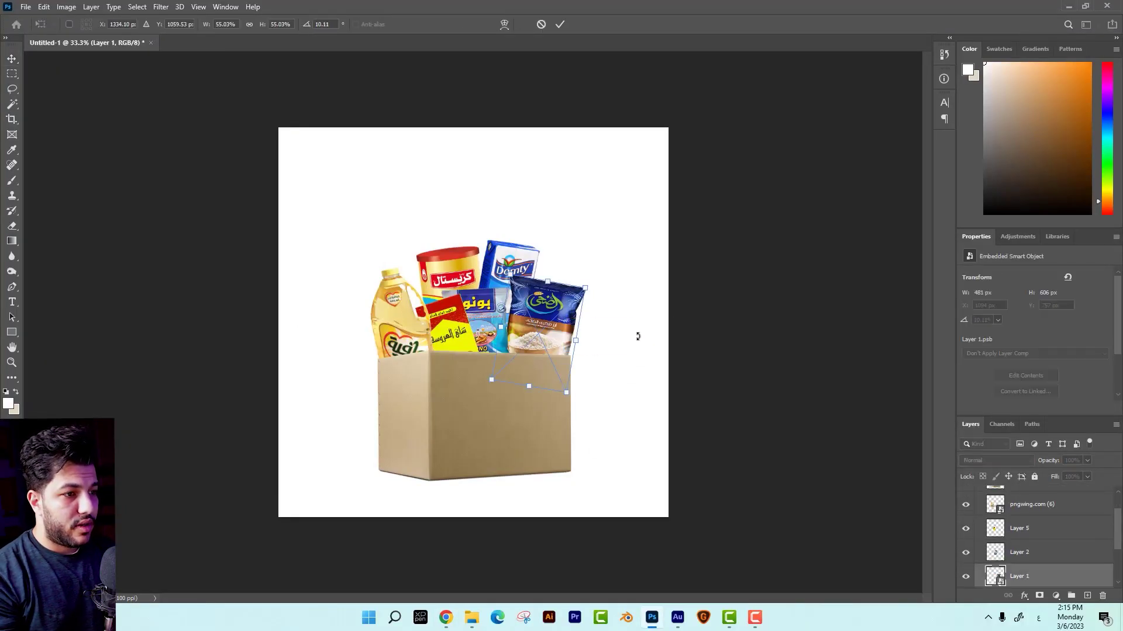
pyautogui.moveTo(637, 345); pyautogui.dragTo(633, 332)
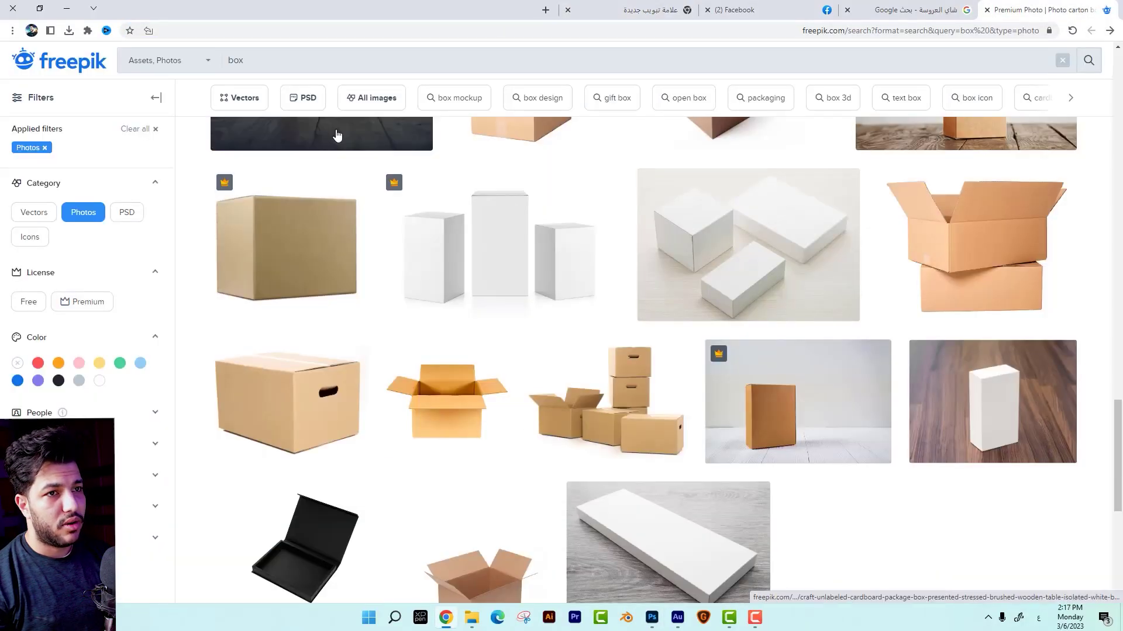
# Search Freepik for 'background ramadan' and go to the next results page.
pyautogui.click(328, 62)
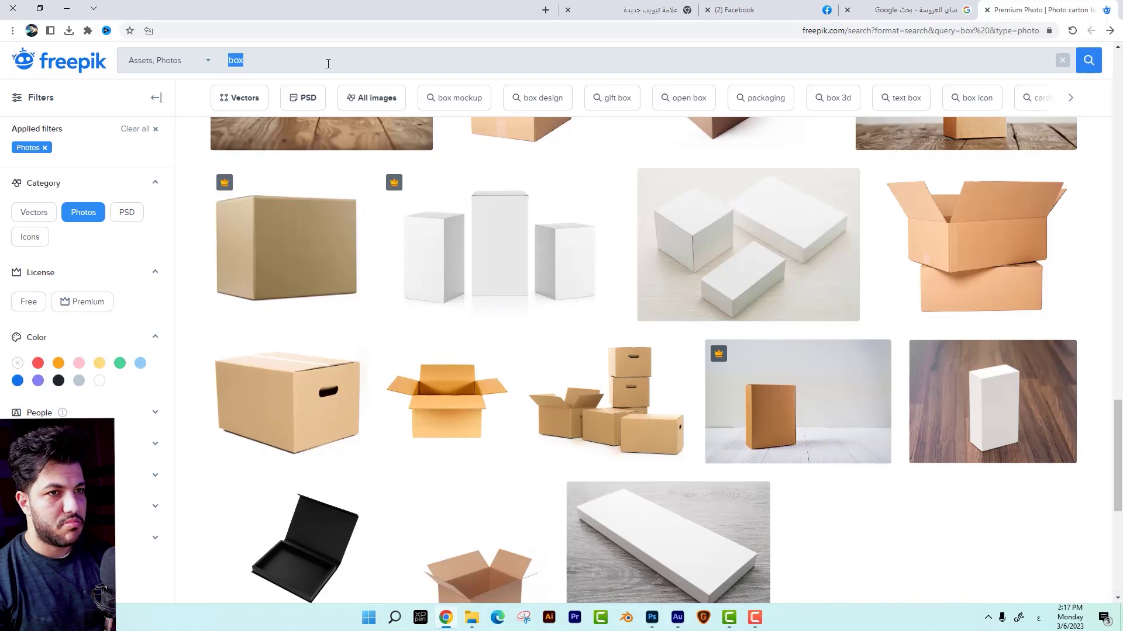
pyautogui.write('background')
pyautogui.press('Return')
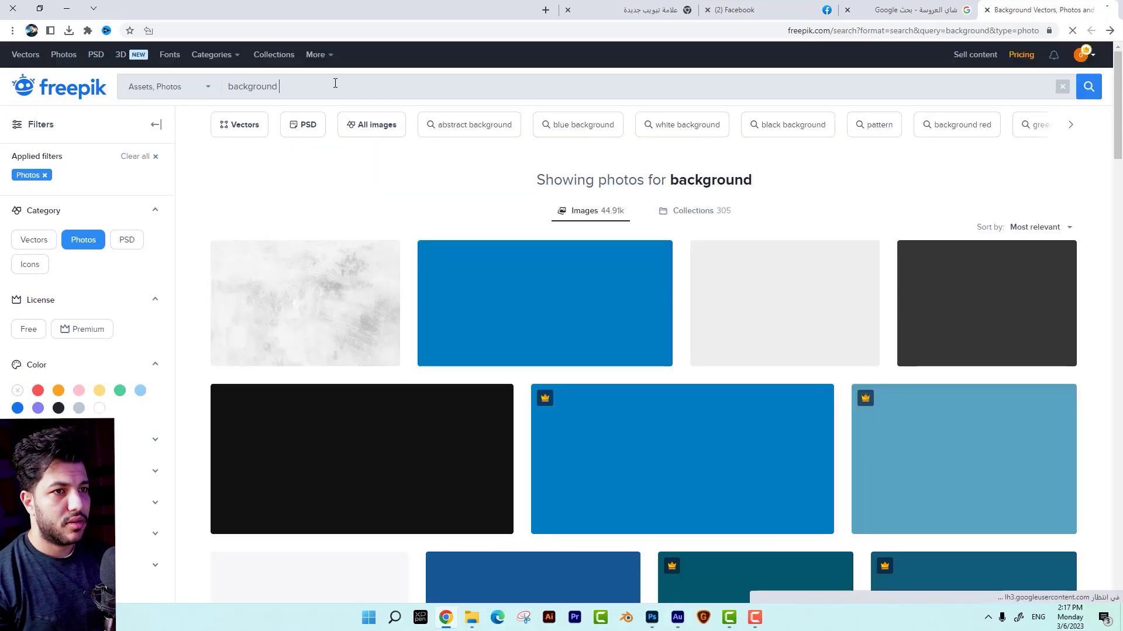
pyautogui.write('ramadan')
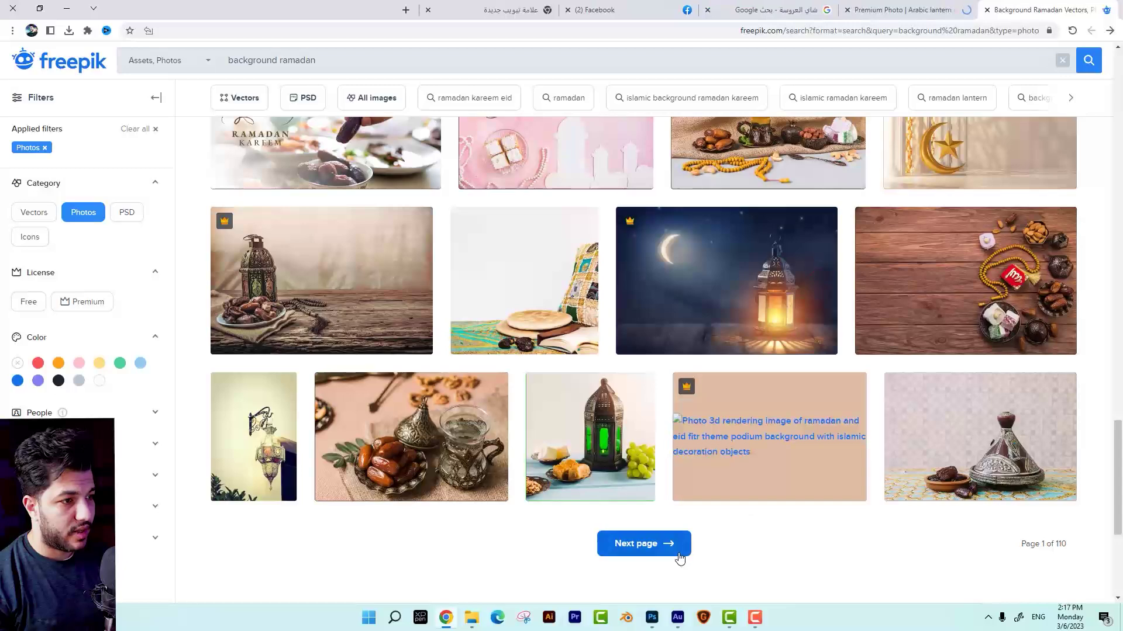
pyautogui.click(674, 547)
# Download the Arabic lantern photo and open an ornamental lantern result in a new tab.
pyautogui.click(629, 10)
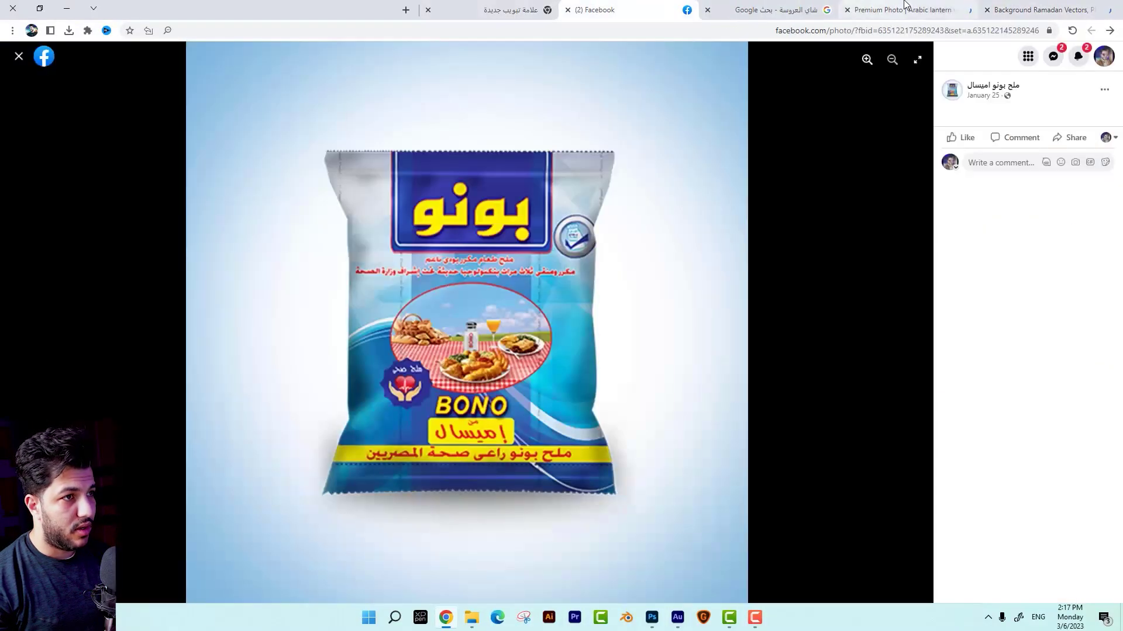
pyautogui.click(904, 6)
pyautogui.click(811, 244)
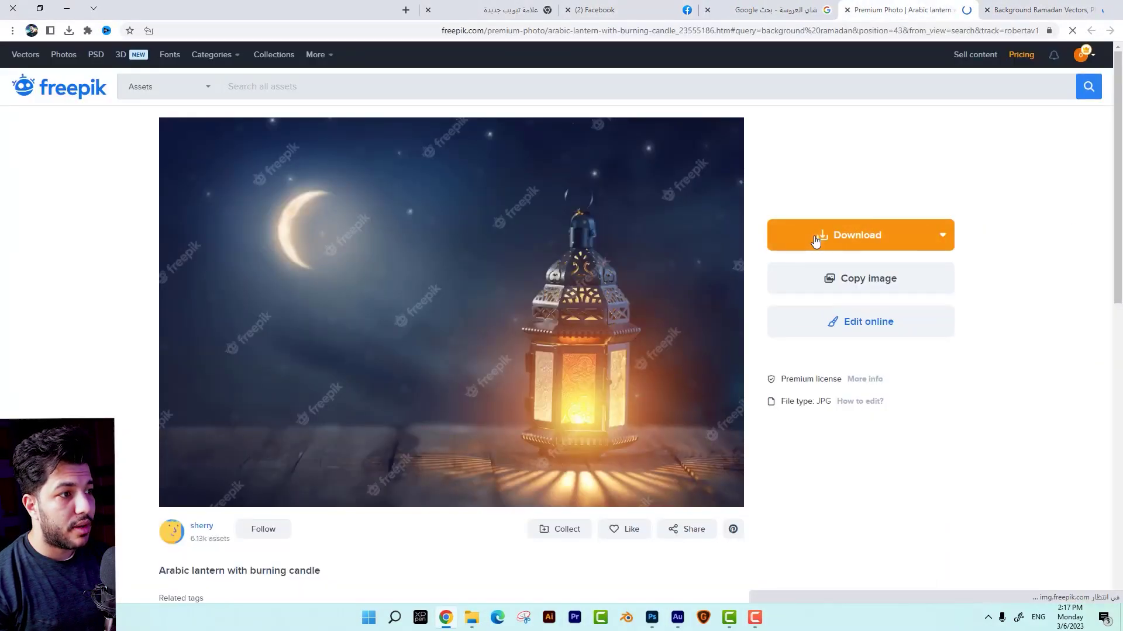
pyautogui.click(1040, 9)
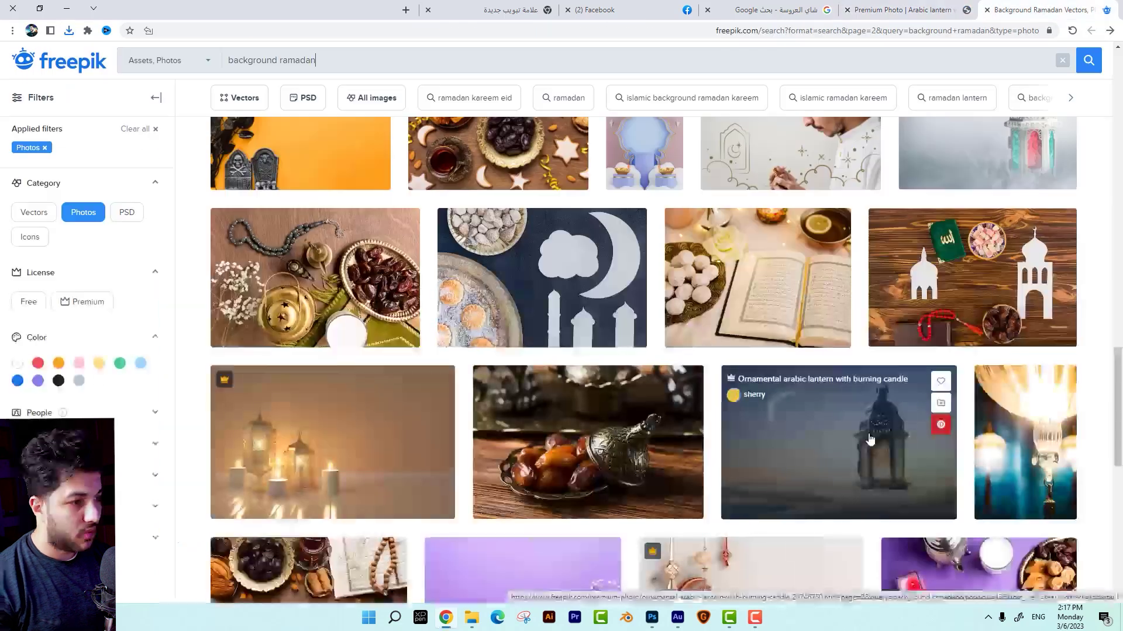
pyautogui.rightClick(822, 402)
pyautogui.click(754, 204)
pyautogui.click(901, 9)
# Check Chrome's Downloads page, then return to Photoshop.
pyautogui.click(12, 30)
pyautogui.click(107, 108)
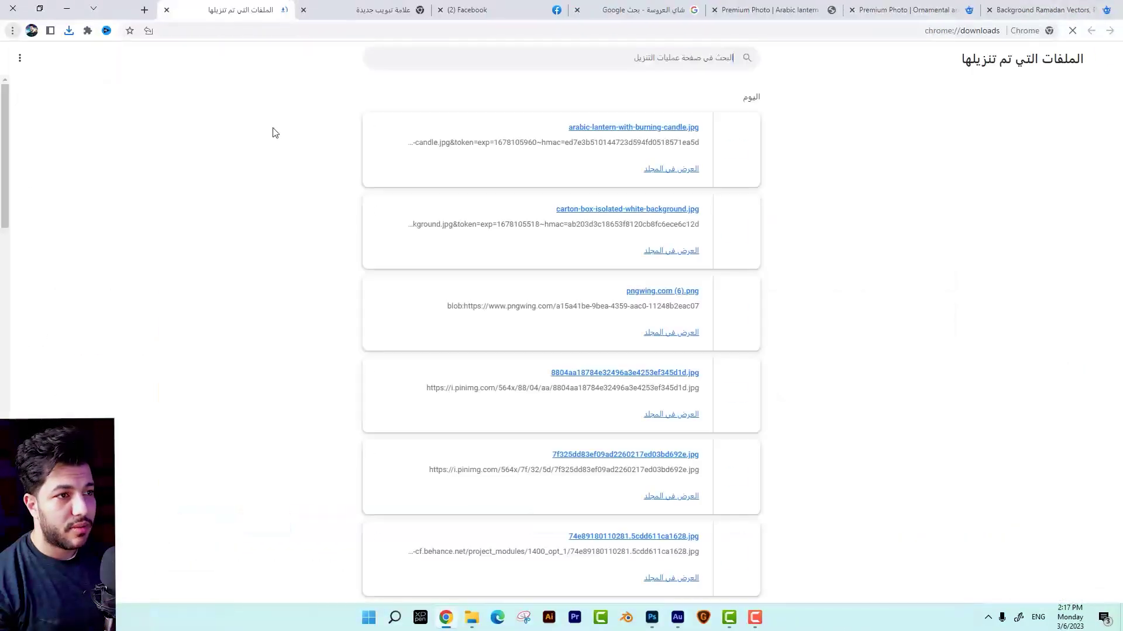
pyautogui.hotkey('alt', 'Tab')
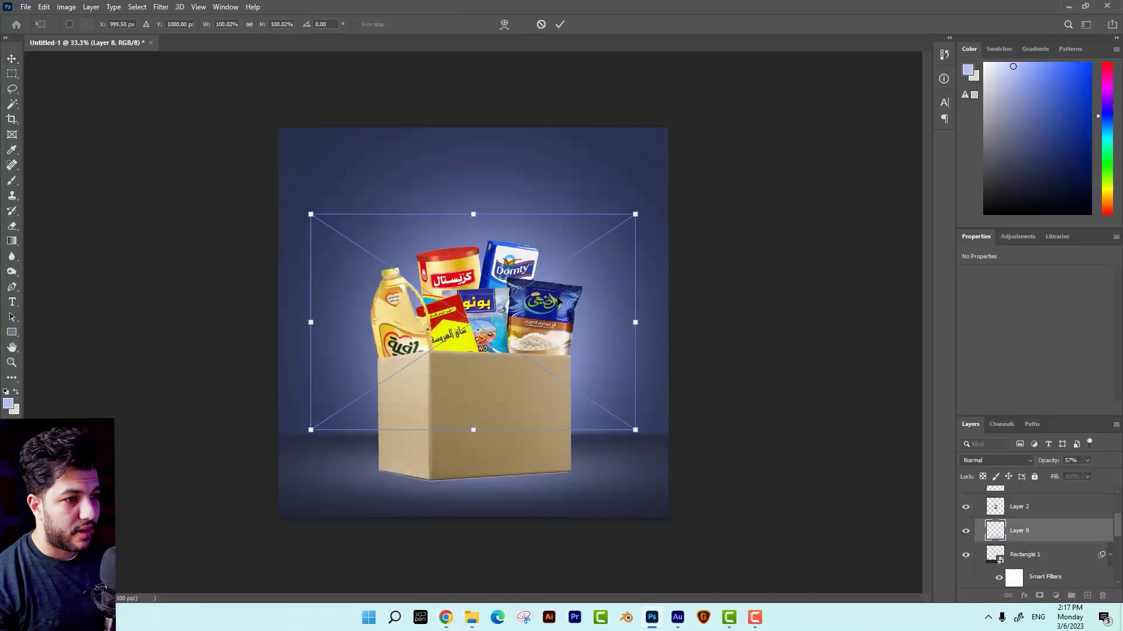
# Scale the placed lantern photo to cover the canvas and send it behind the products.
pyautogui.moveTo(634, 213); pyautogui.dragTo(773, 141)
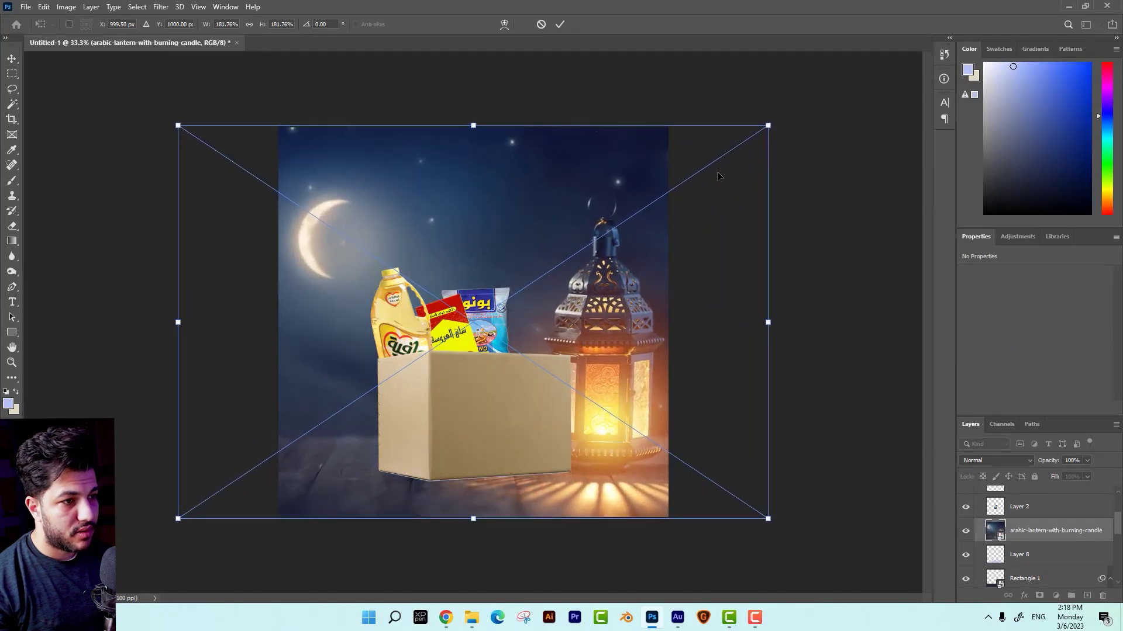
pyautogui.press('Return')
pyautogui.hotkey('ctrl', '[')
pyautogui.hotkey('ctrl', '[')
pyautogui.hotkey('ctrl', '[')
pyautogui.hotkey('ctrl', '[')
pyautogui.hotkey('ctrl', '[')
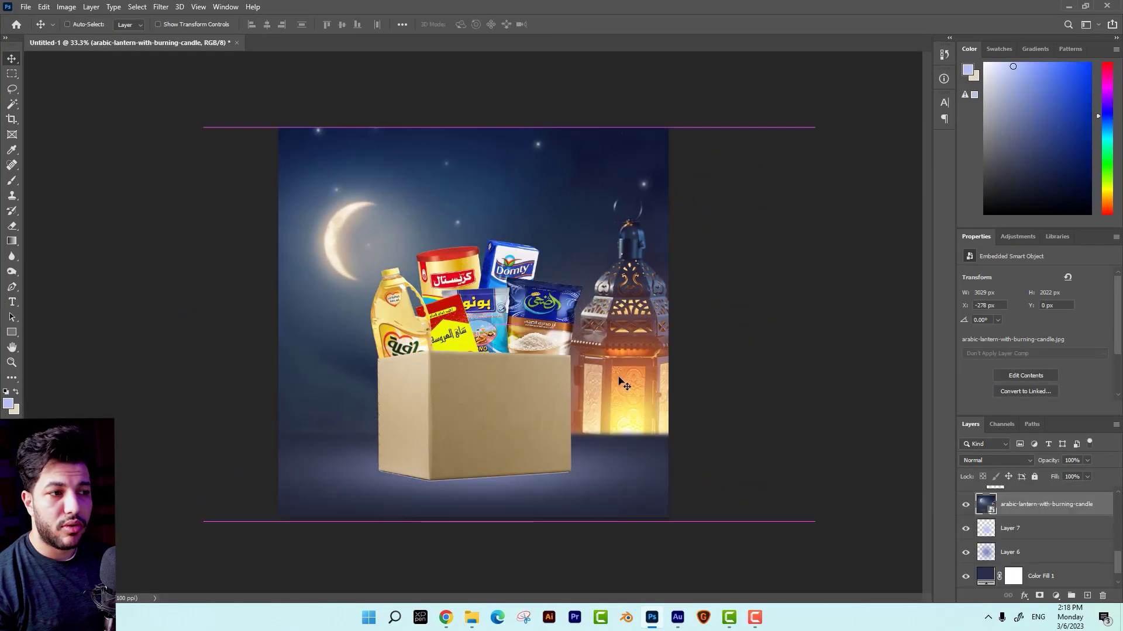
# Shift the lantern background to the right and hide Rectangle 1.
pyautogui.moveTo(622, 383)
pyautogui.mouseDown()
pyautogui.moveTo(644, 381)
pyautogui.moveTo(634, 375)
pyautogui.mouseUp()
pyautogui.moveTo(632, 374); pyautogui.dragTo(646, 356)
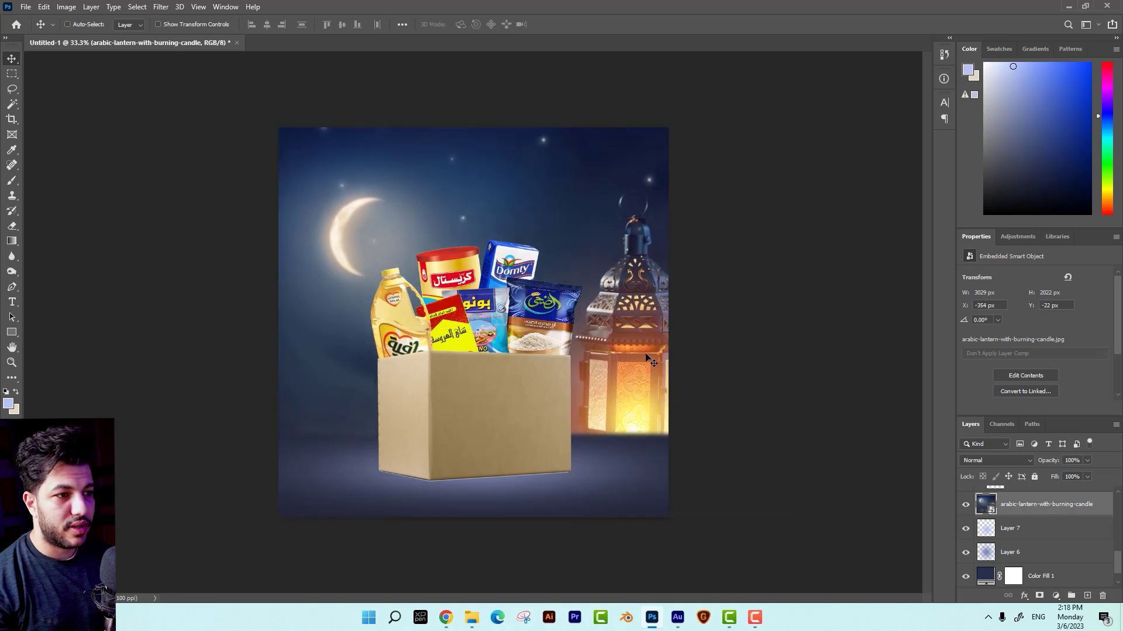
pyautogui.scroll(3, 1029, 544)
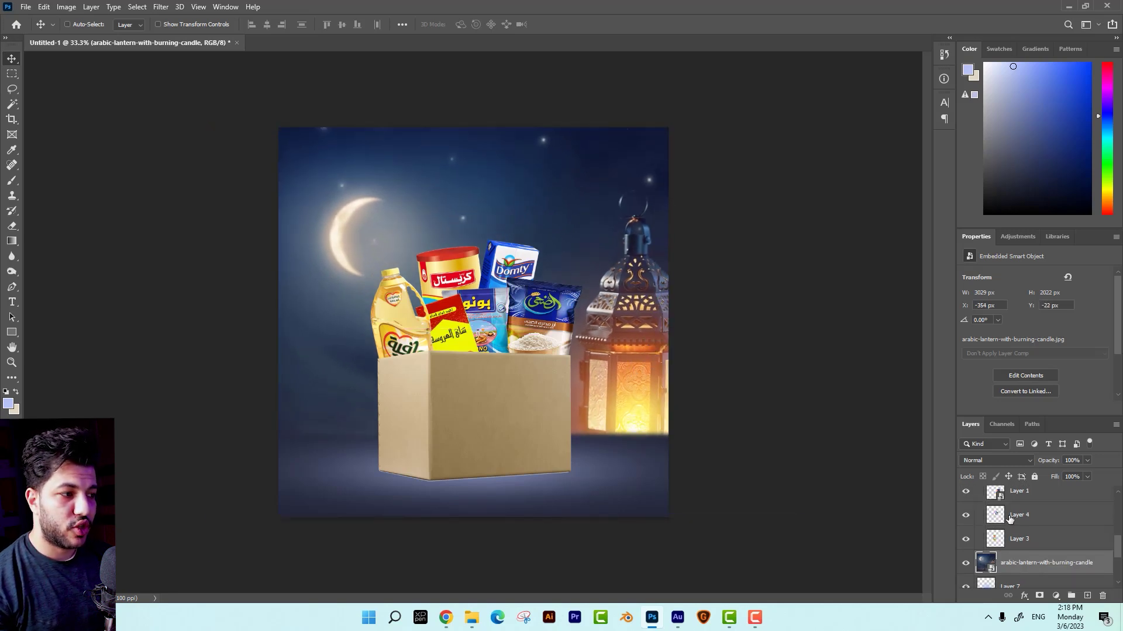
pyautogui.click(966, 566)
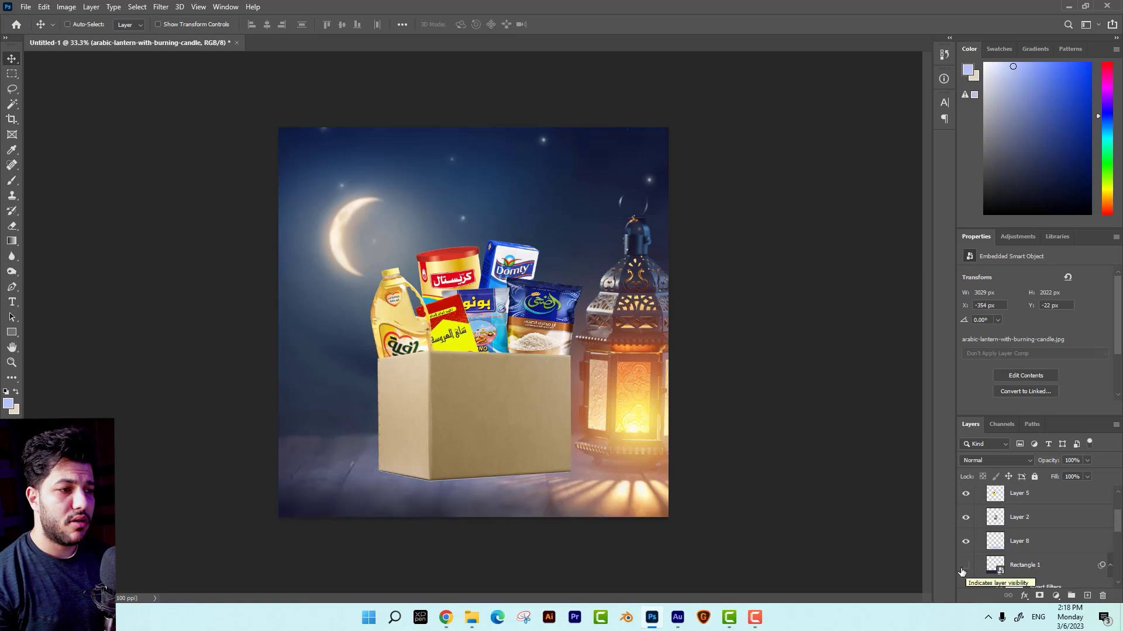
# Return to the browser's ornamental lantern with burning candle photo page.
pyautogui.hotkey('alt', 'Tab')
pyautogui.click(409, 12)
pyautogui.click(900, 10)
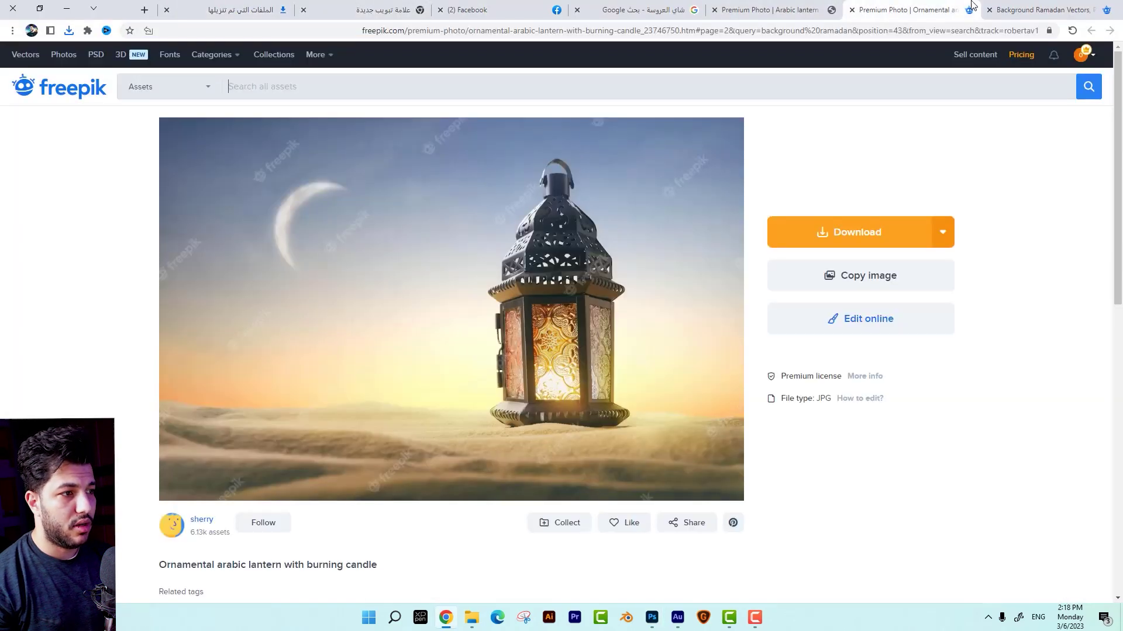
# Download the Ornamental arabic lantern photo and check it in the browser's downloads list.
pyautogui.click(858, 234)
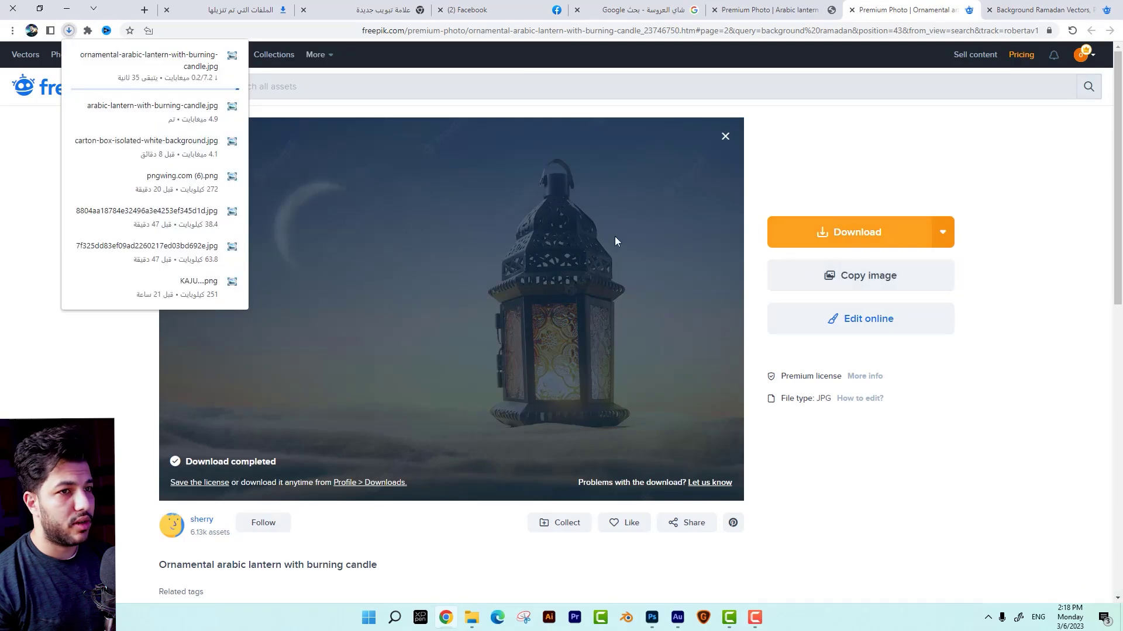
pyautogui.hotkey('ctrl', 'Tab')
pyautogui.click(663, 452)
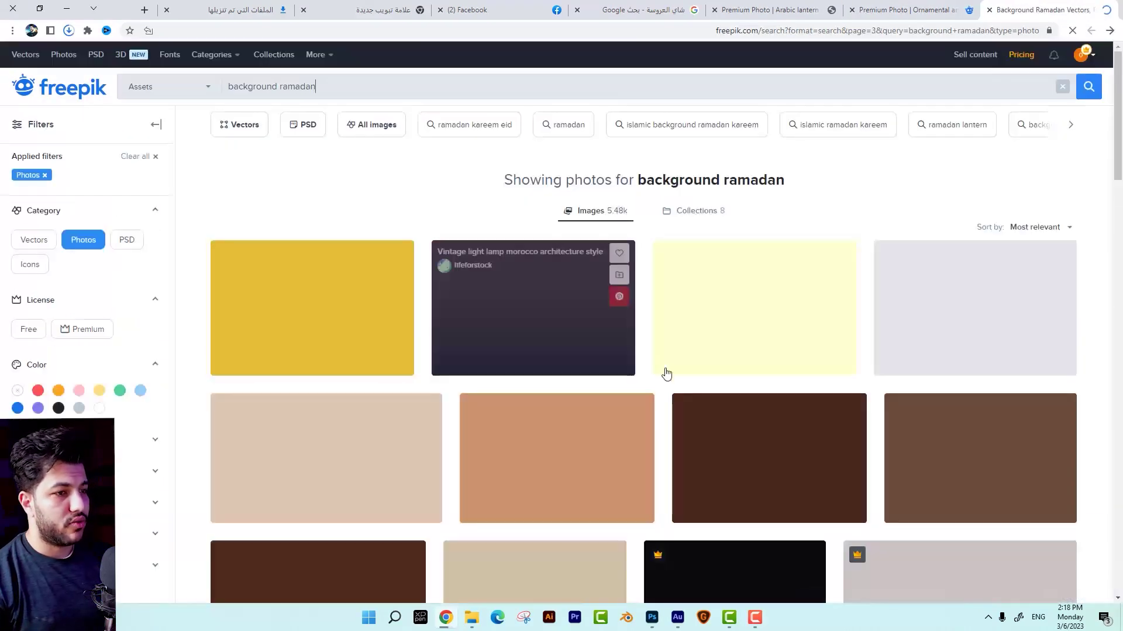
pyautogui.scroll(-3, 436, 278)
pyautogui.hotkey('ctrl', 'j')
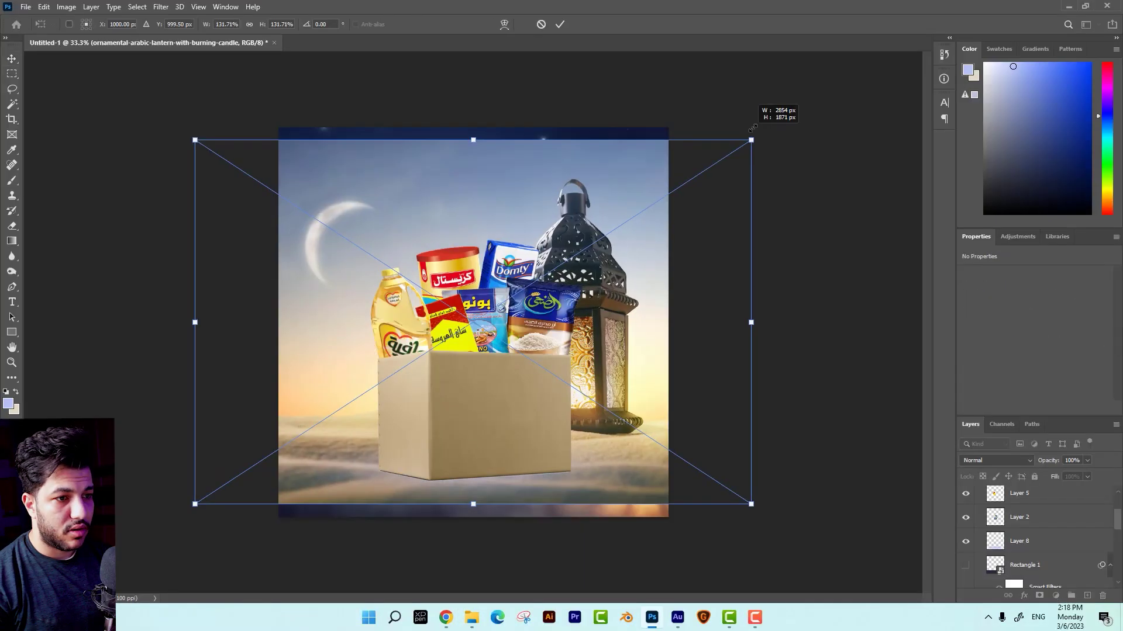
# Enlarge the new lantern photo to fill the canvas, shift it right, and commit.
pyautogui.moveTo(748, 131); pyautogui.dragTo(767, 115)
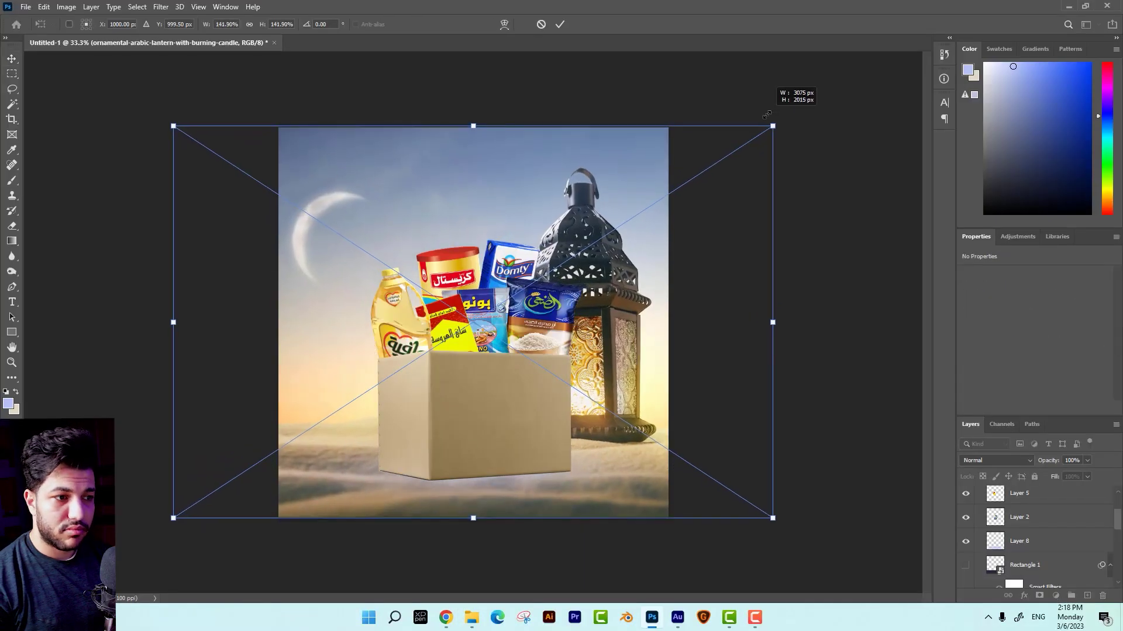
pyautogui.moveTo(673, 200); pyautogui.dragTo(705, 194)
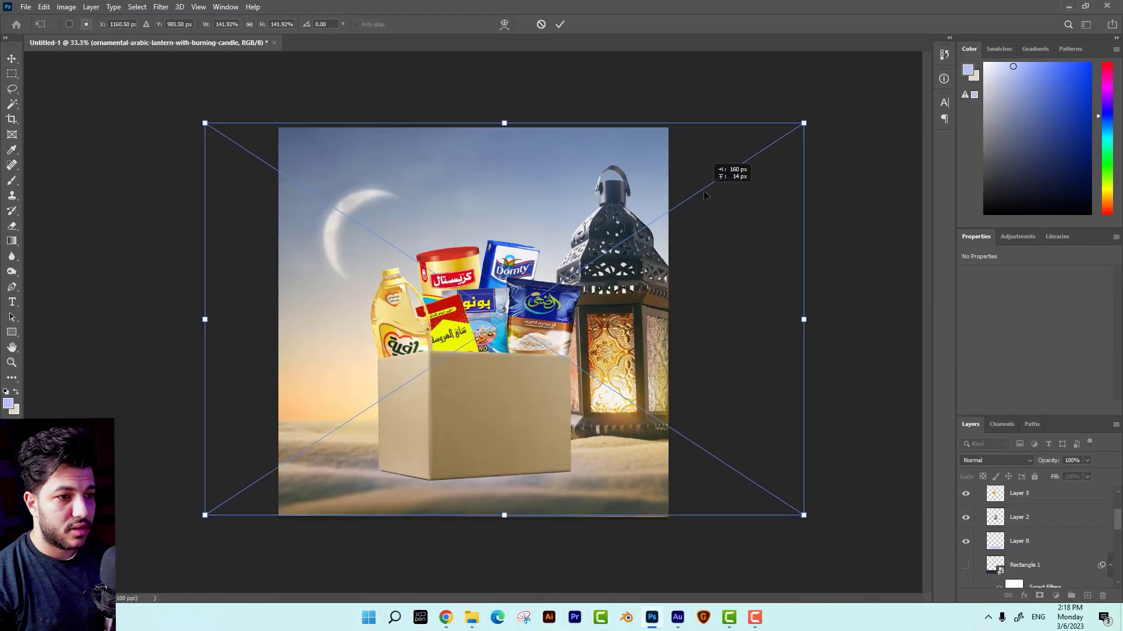
pyautogui.press('Return')
pyautogui.moveTo(677, 279); pyautogui.dragTo(639, 279)
pyautogui.scroll(-5, 1081, 566)
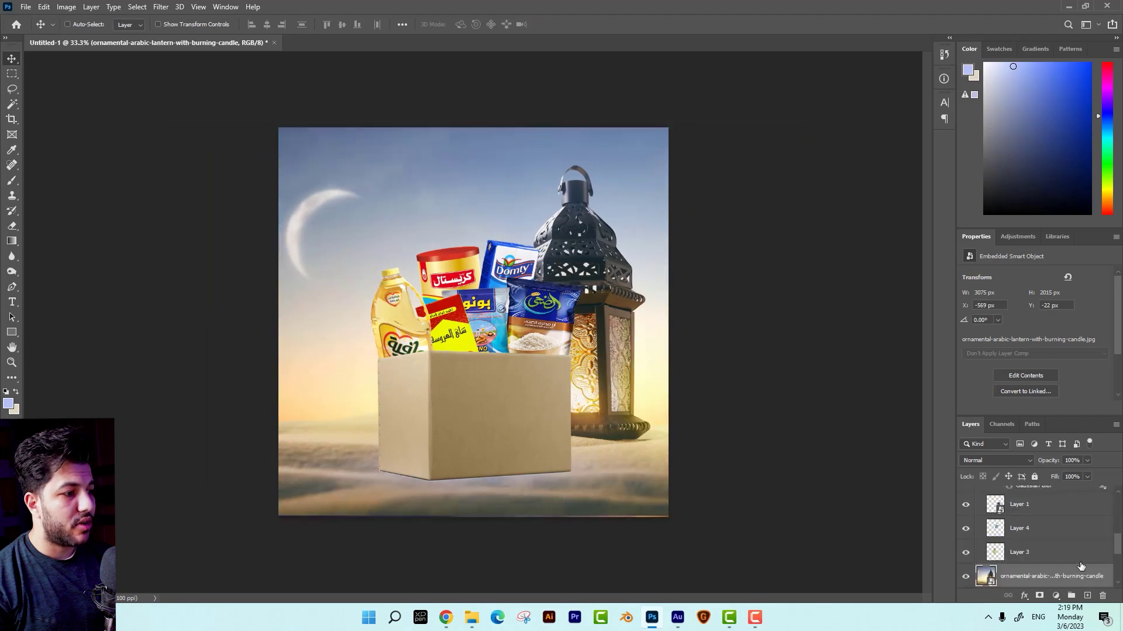
# Toggle the day-lit lantern photo to compare backgrounds, leaving it hidden.
pyautogui.click(963, 577)
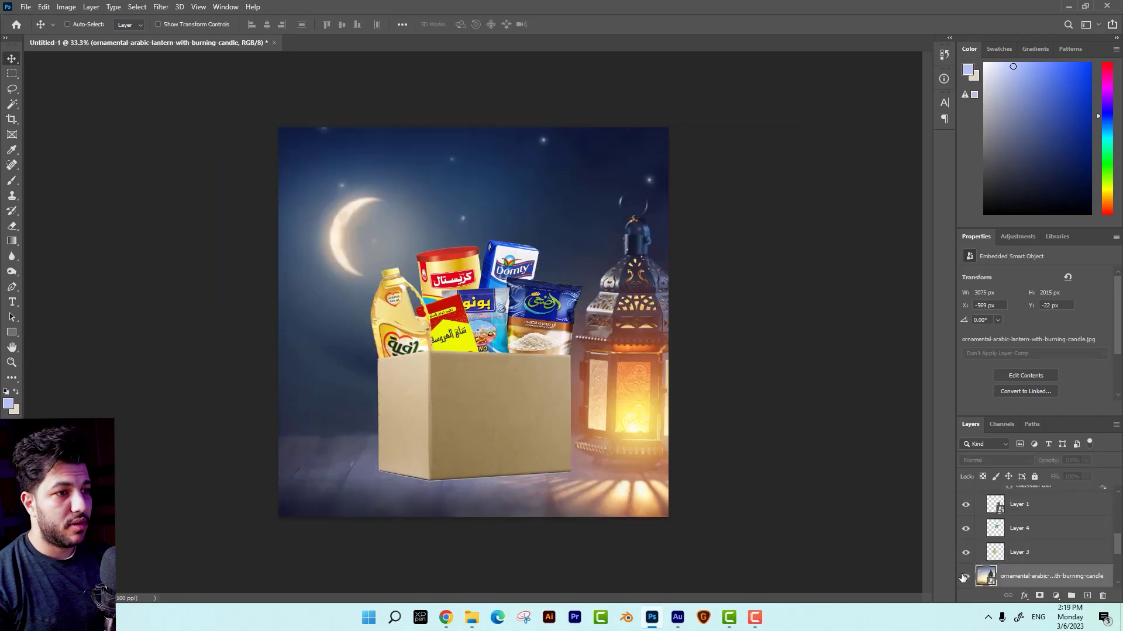
pyautogui.click(963, 577)
pyautogui.click(963, 578)
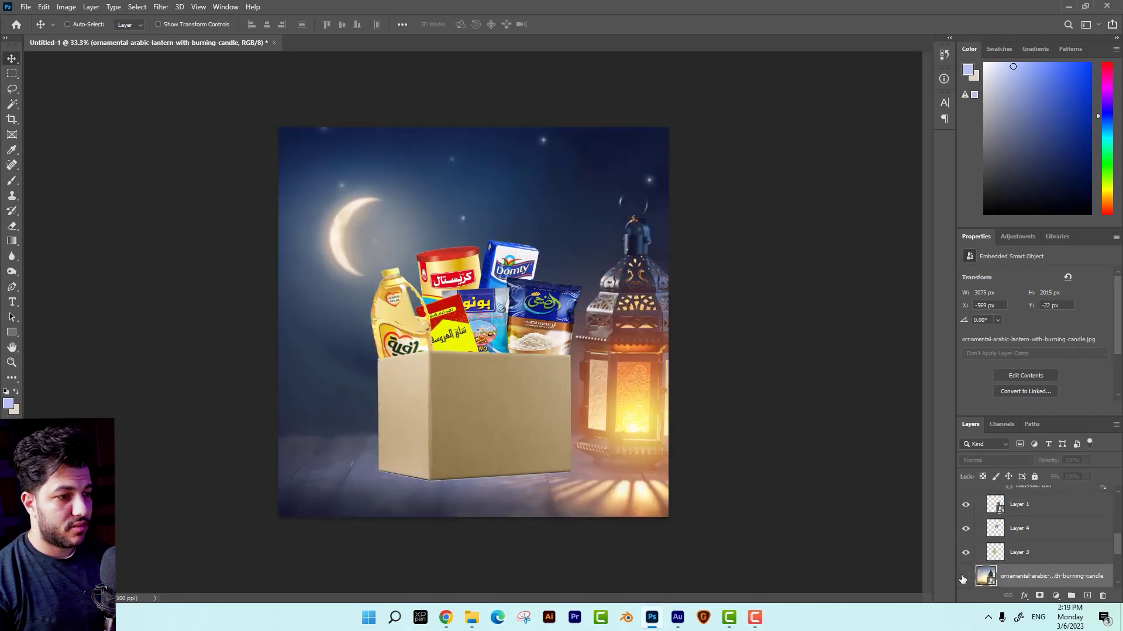
pyautogui.click(962, 578)
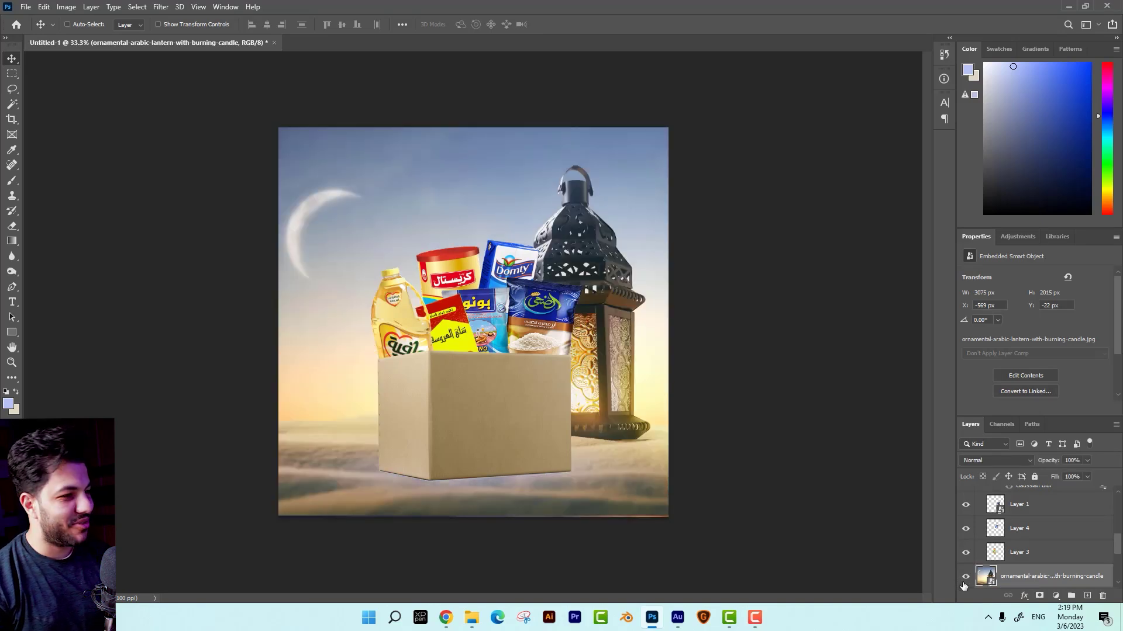
pyautogui.click(965, 576)
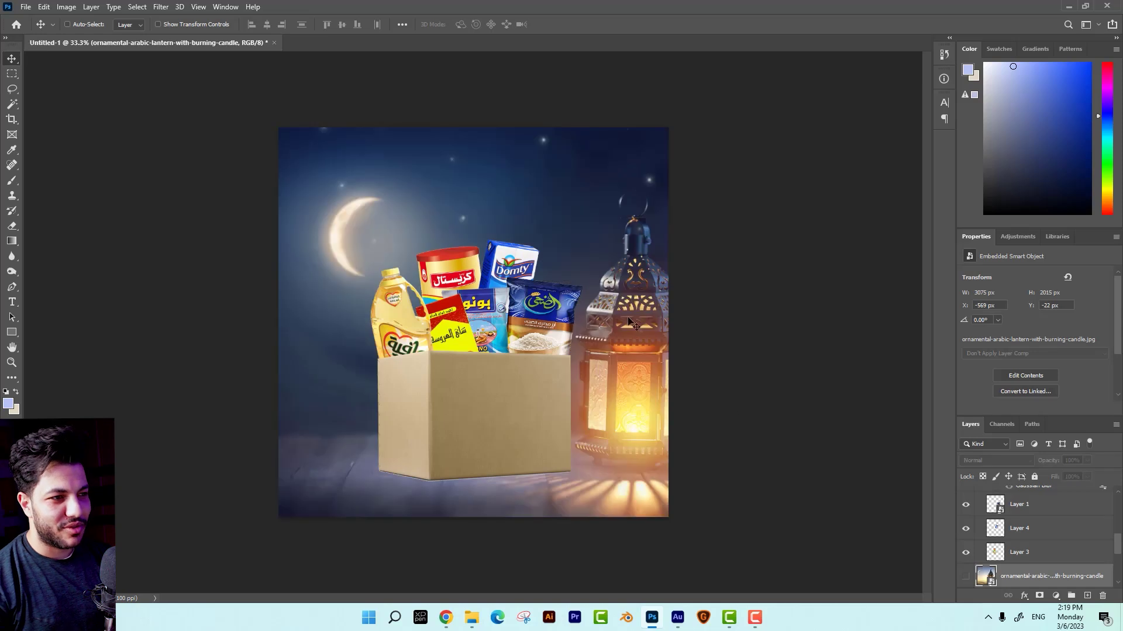
# Select the night lantern background layer and shift it slightly left.
pyautogui.rightClick(632, 316)
pyautogui.click(646, 321)
pyautogui.moveTo(641, 320); pyautogui.dragTo(632, 320)
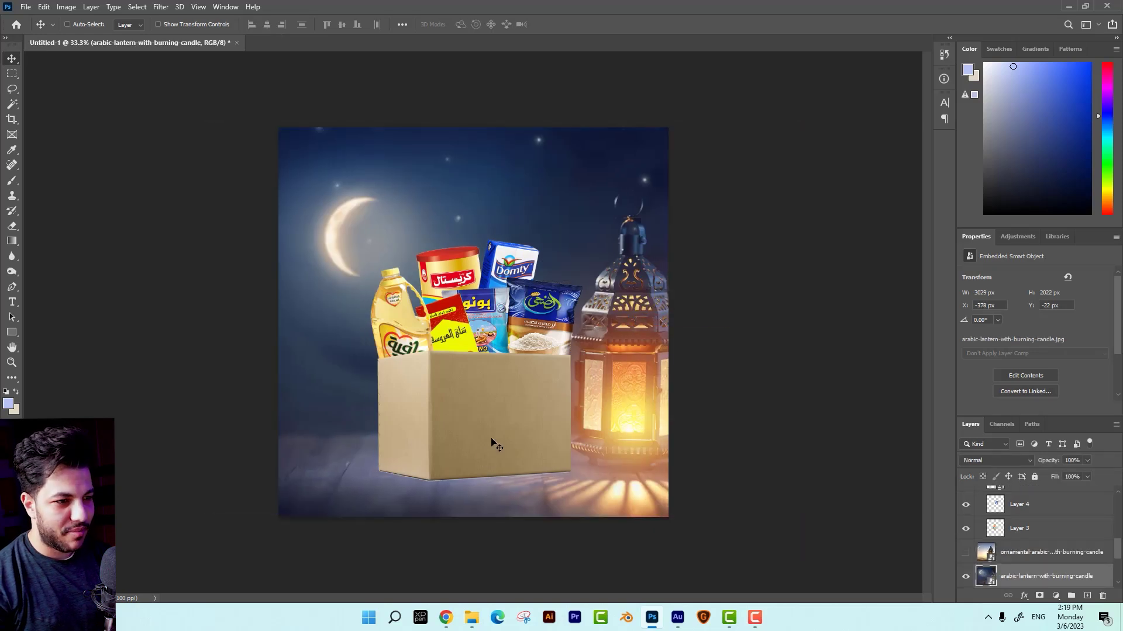
# Group the product and box layers and move the grocery box right and down.
pyautogui.click(1025, 534)
pyautogui.scroll(3, 1025, 534)
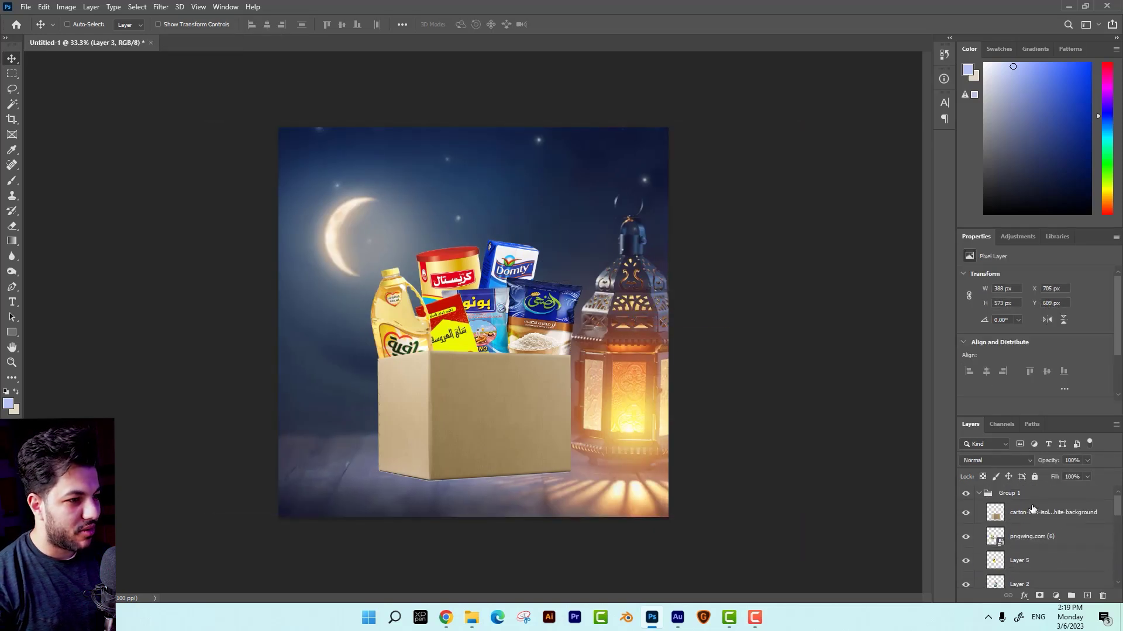
pyautogui.moveTo(674, 351); pyautogui.dragTo(640, 351)
pyautogui.hotkey('ctrl', 'g')
pyautogui.moveTo(511, 325); pyautogui.dragTo(608, 378)
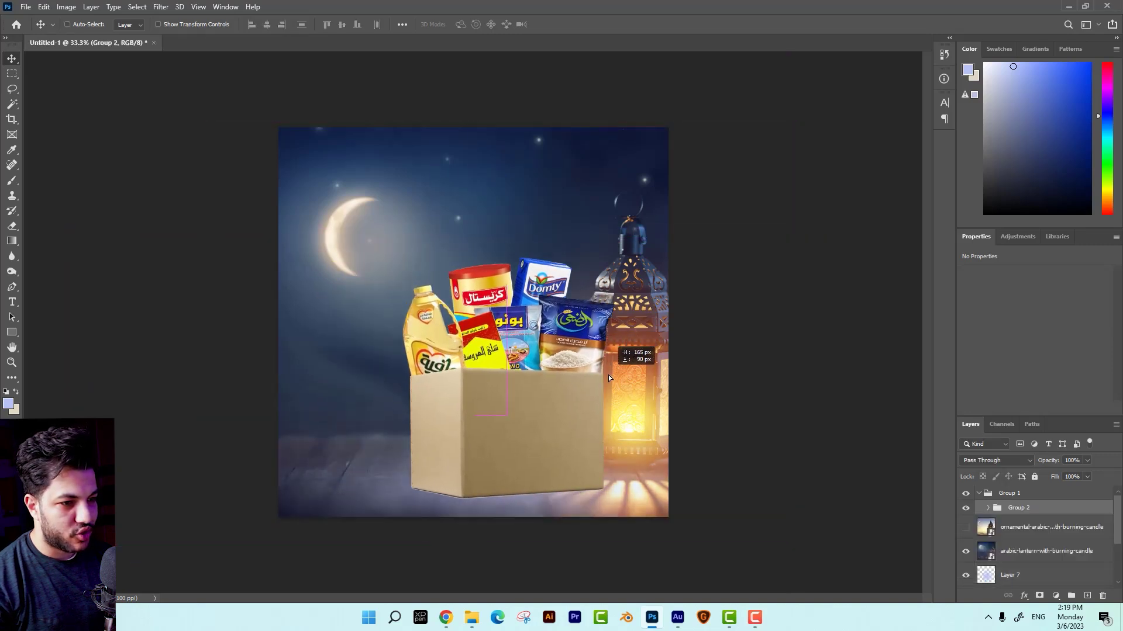
# Nudge the grocery box group slightly left, then hide it.
pyautogui.rightClick(403, 492)
pyautogui.click(427, 553)
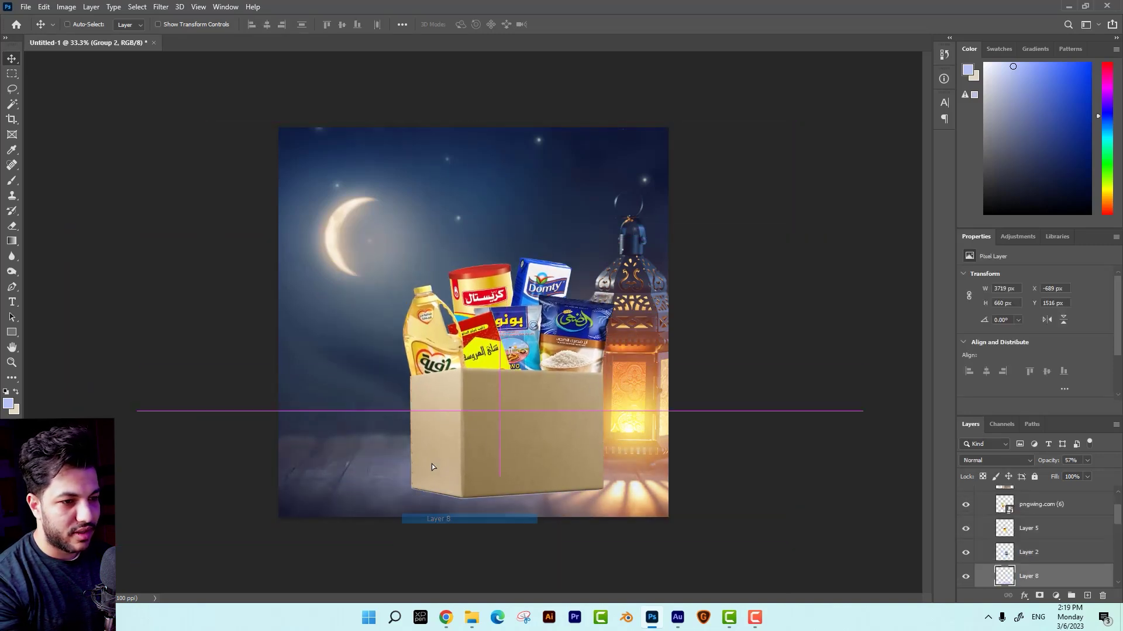
pyautogui.rightClick(512, 432)
pyautogui.click(564, 434)
pyautogui.moveTo(564, 434); pyautogui.dragTo(552, 432)
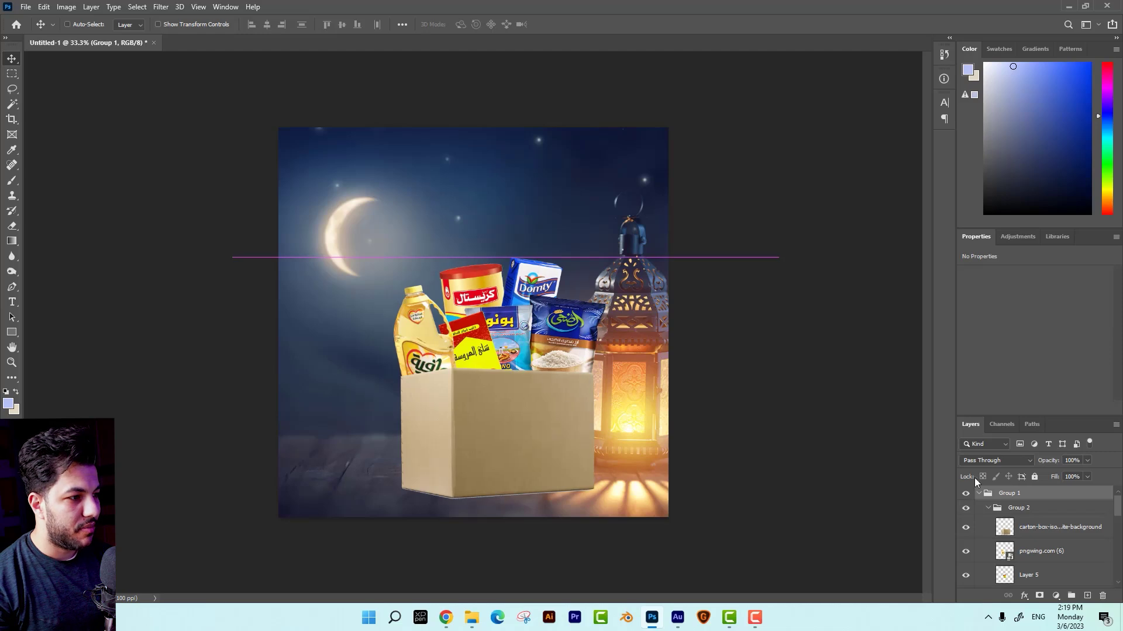
pyautogui.click(966, 494)
# Copy a tall strip of empty sky to a new layer and mirror it over the lantern.
pyautogui.rightClick(620, 342)
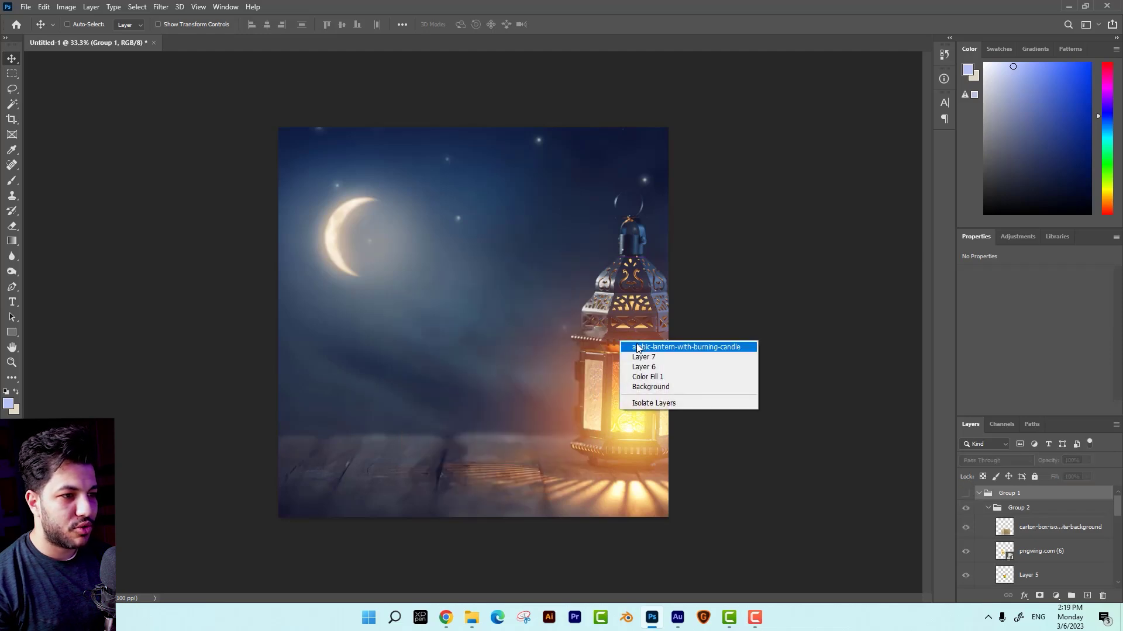
pyautogui.click(682, 349)
pyautogui.click(12, 74)
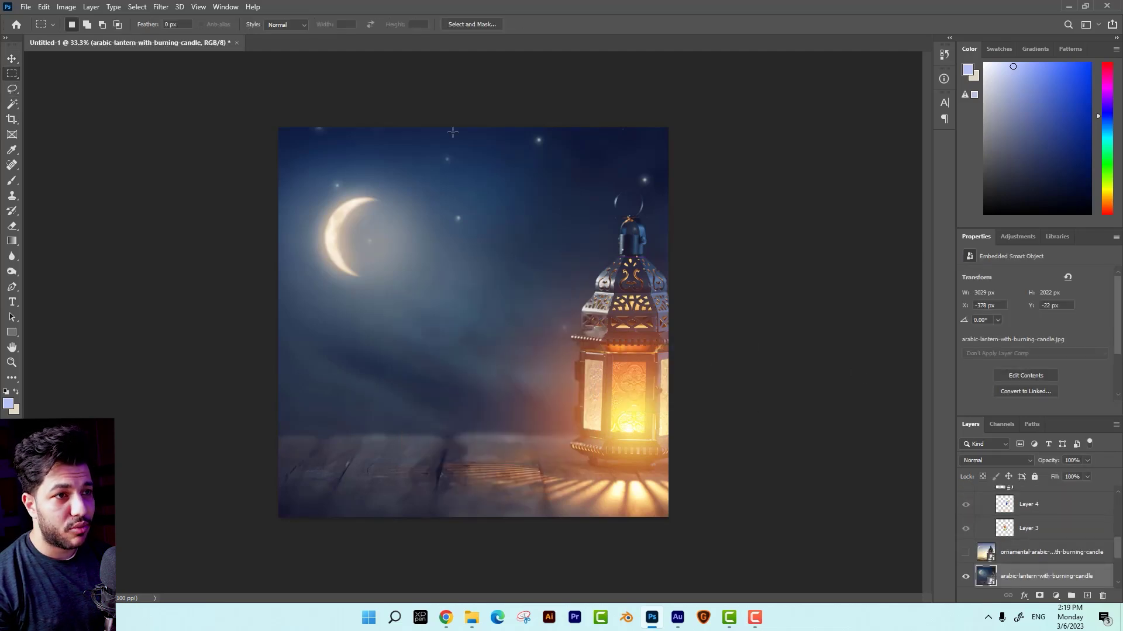
pyautogui.moveTo(436, 127); pyautogui.dragTo(534, 431)
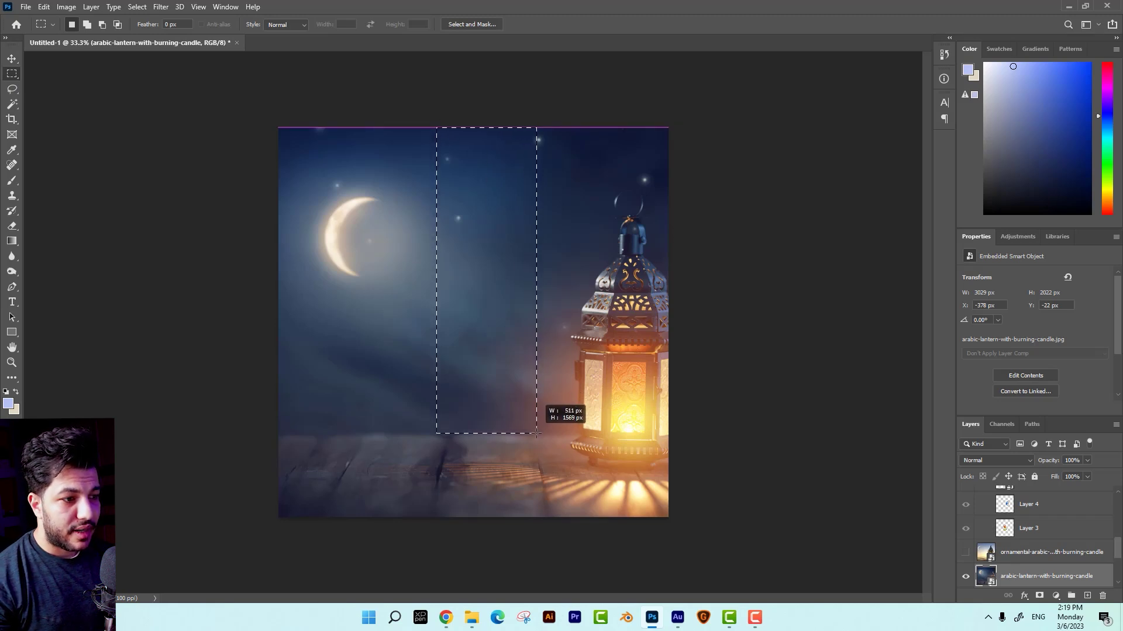
pyautogui.moveTo(534, 433); pyautogui.dragTo(538, 434)
pyautogui.hotkey('ctrl', 'j')
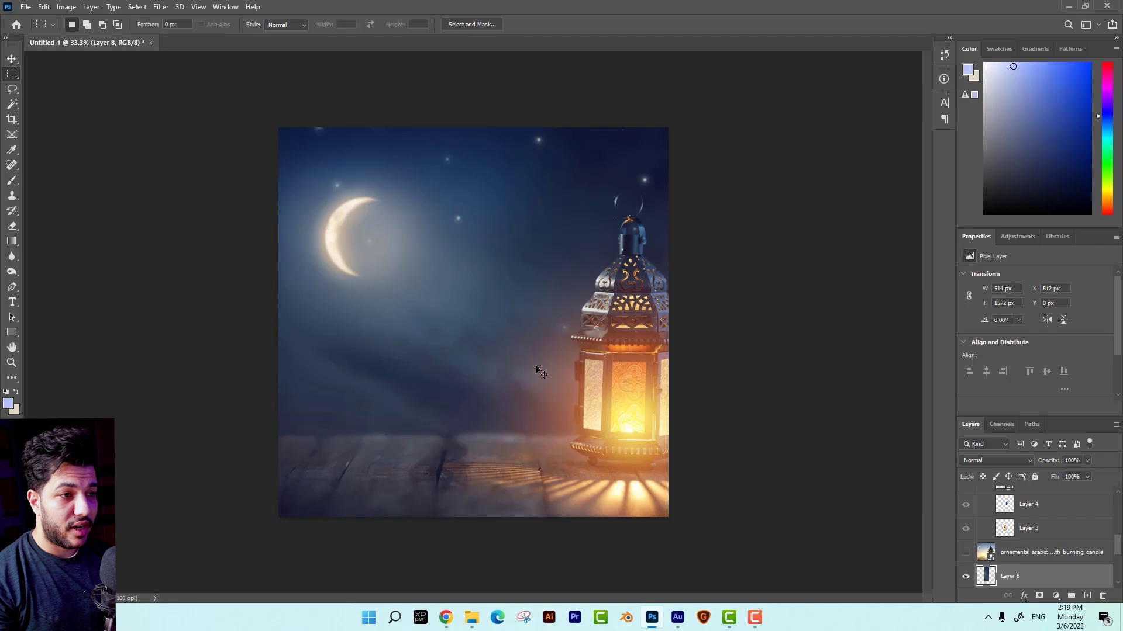
pyautogui.hotkey('ctrl', 't')
pyautogui.moveTo(438, 286); pyautogui.dragTo(672, 278)
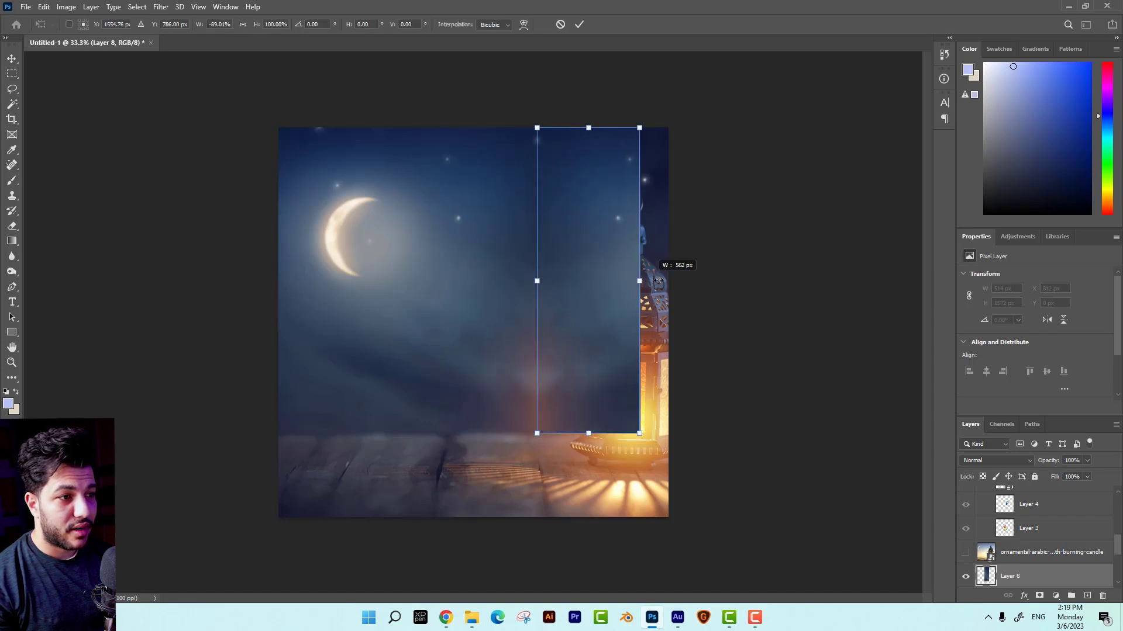
pyautogui.press('Return')
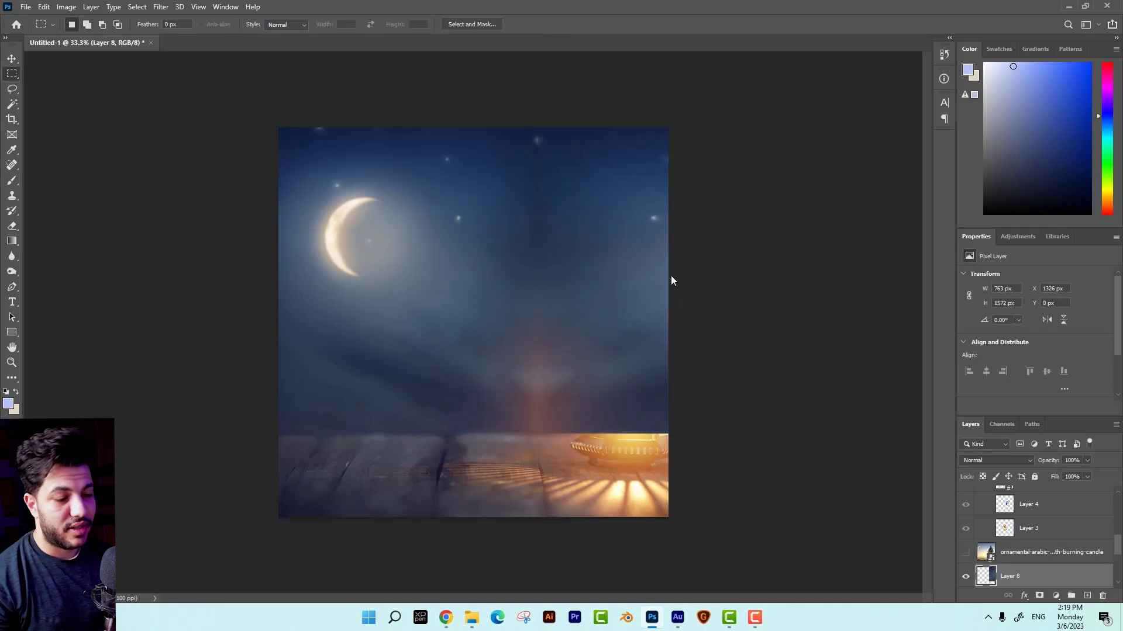
# Copy the lower-left wooden floor strip to a new layer and mirror it to the right.
pyautogui.moveTo(274, 435); pyautogui.dragTo(472, 517)
pyautogui.hotkey('ctrl', 'j')
pyautogui.press('Return')
pyautogui.scroll(-2, 1006, 562)
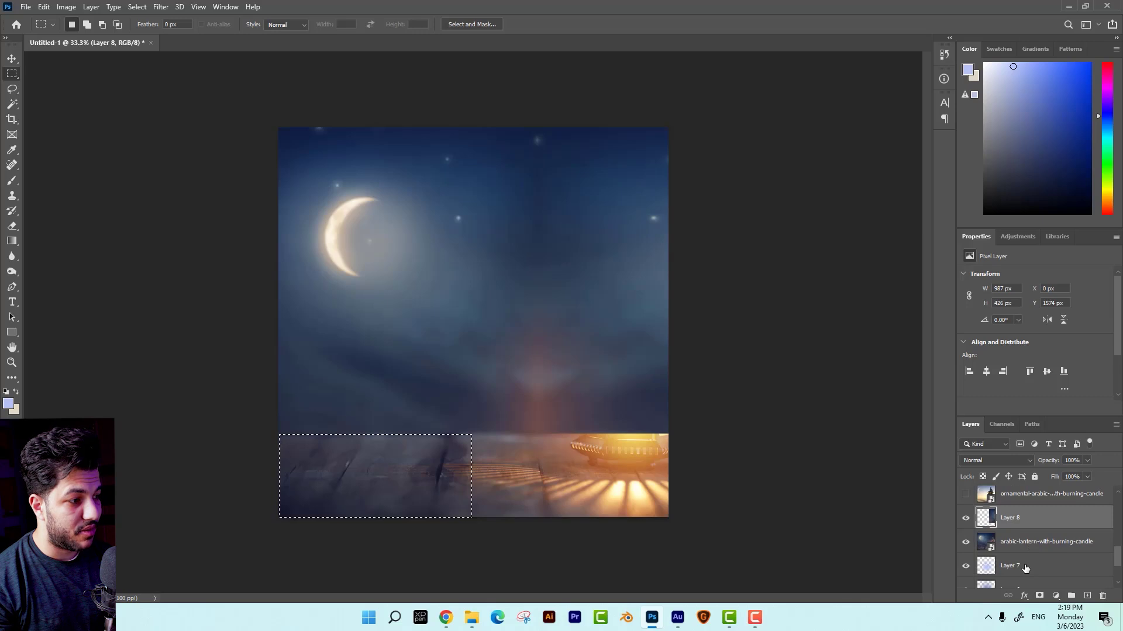
pyautogui.click(1029, 542)
pyautogui.hotkey('ctrl', 'j')
pyautogui.hotkey('ctrl', 't')
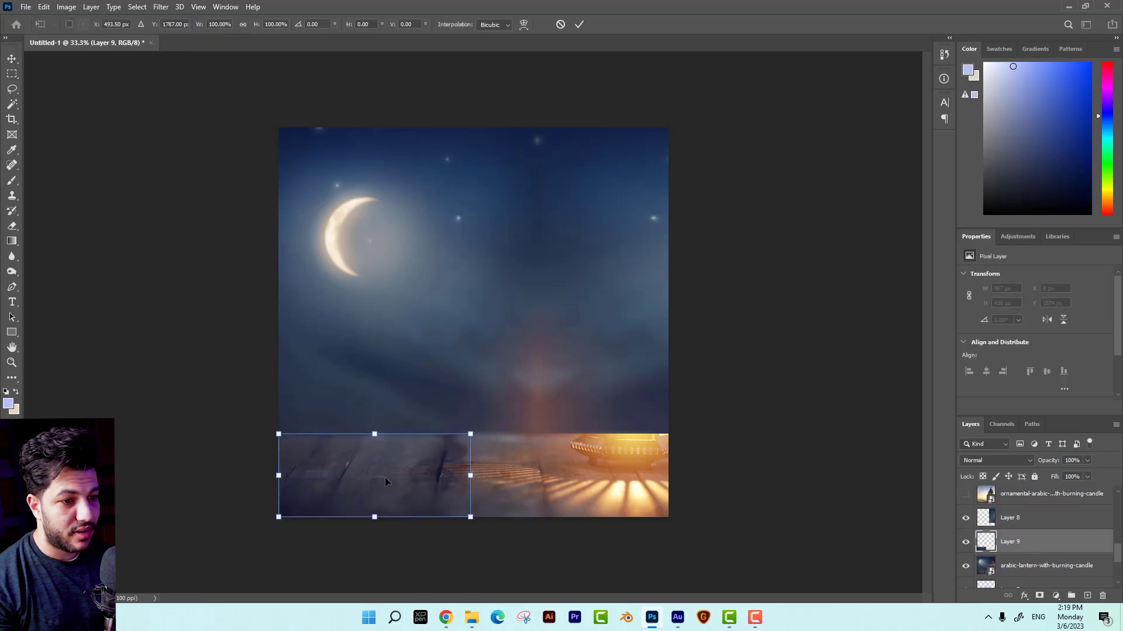
pyautogui.moveTo(279, 475)
pyautogui.mouseDown()
pyautogui.moveTo(733, 489)
pyautogui.moveTo(673, 471)
pyautogui.mouseUp()
pyautogui.press('Return')
# Stretch the floor strip further to cover the lantern's glow.
pyautogui.press('m')
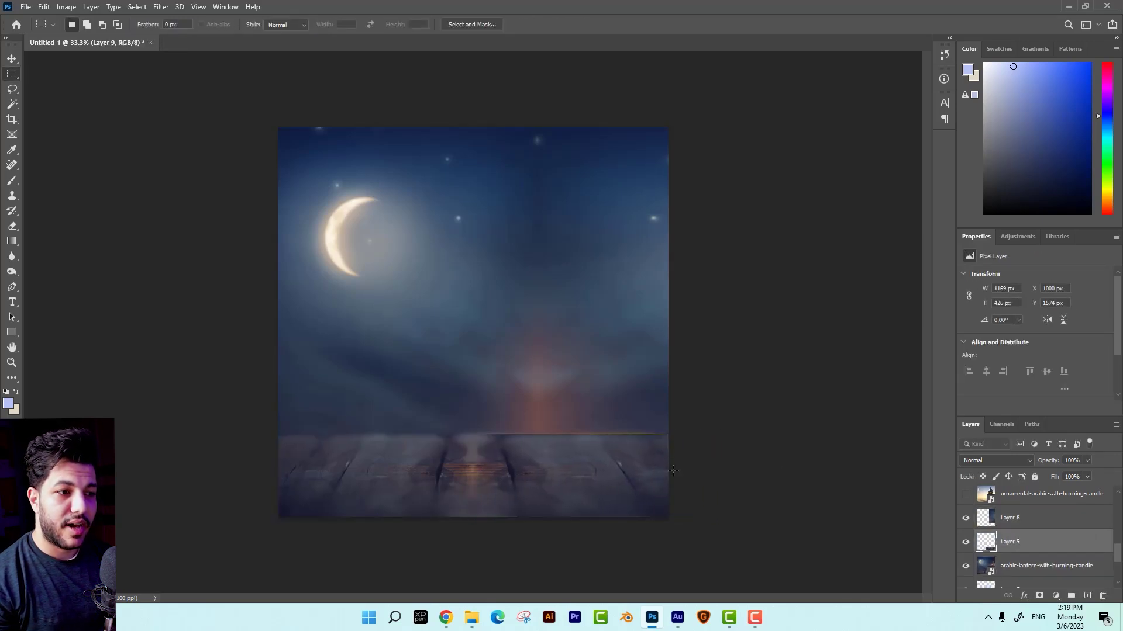
pyautogui.hotkey('ctrl', 't')
pyautogui.moveTo(700, 434); pyautogui.dragTo(703, 432)
pyautogui.press('Return')
pyautogui.hotkey('ctrl', 't')
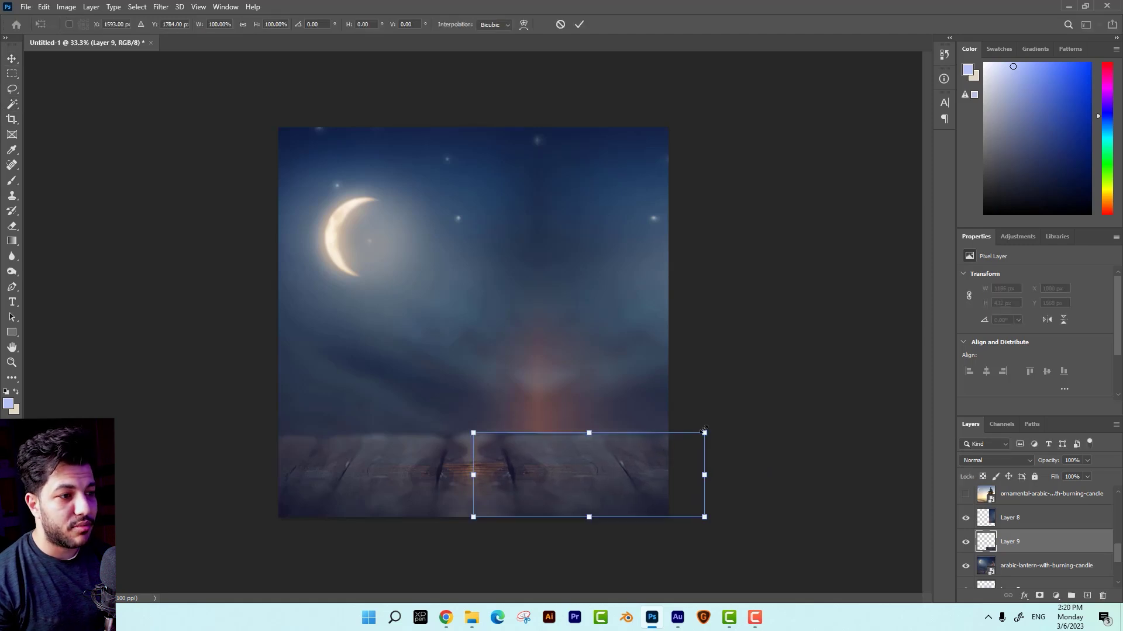
pyautogui.press('Return')
pyautogui.scroll(5, 1029, 538)
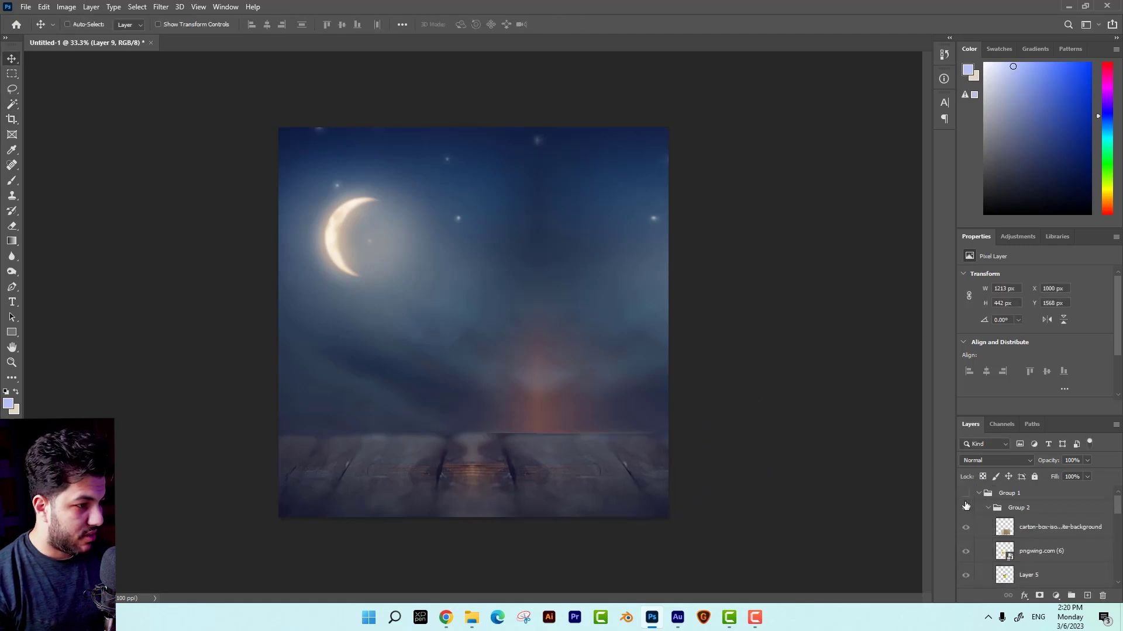
# Show the grocery box group again and centre it on the table.
pyautogui.click(966, 507)
pyautogui.moveTo(519, 405); pyautogui.dragTo(659, 496)
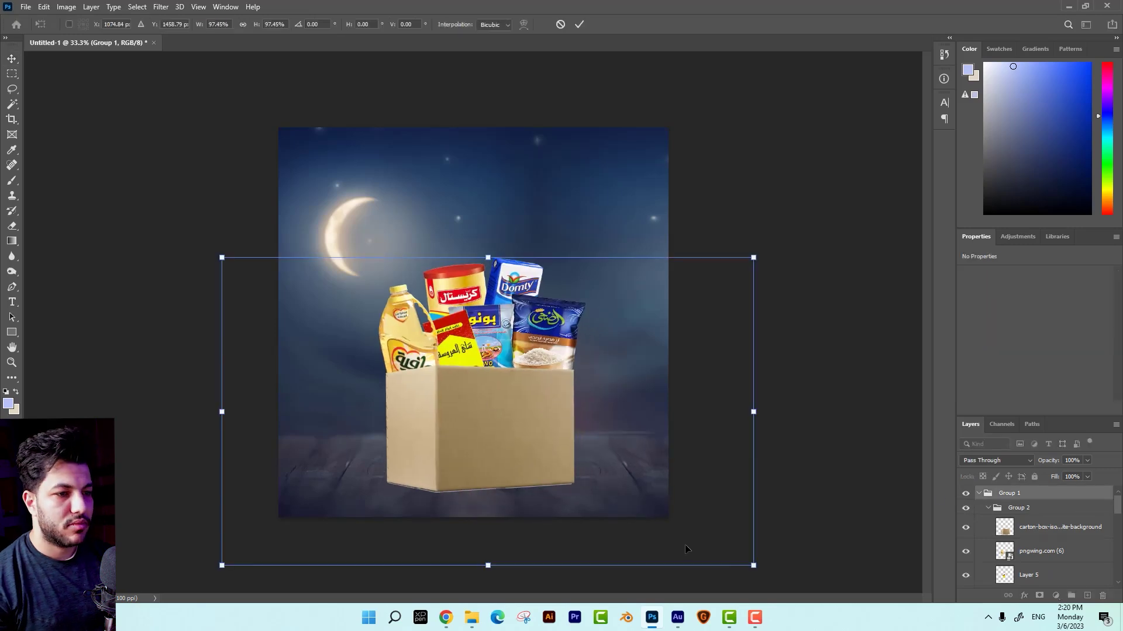
pyautogui.scroll(-3, 1097, 505)
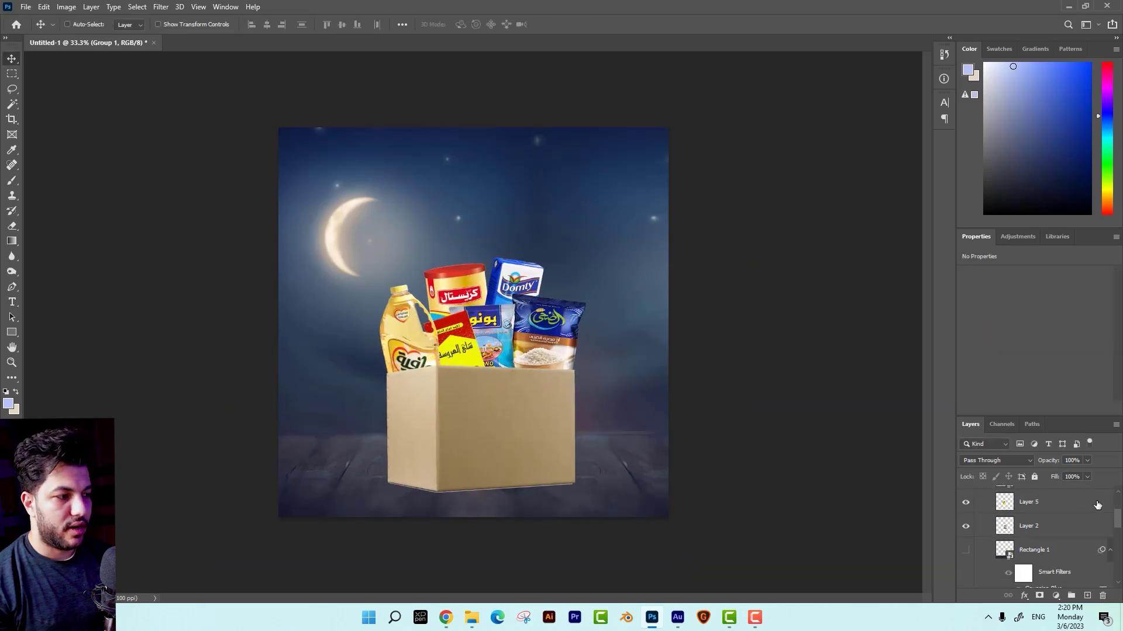
pyautogui.moveTo(1117, 521); pyautogui.dragTo(1065, 564)
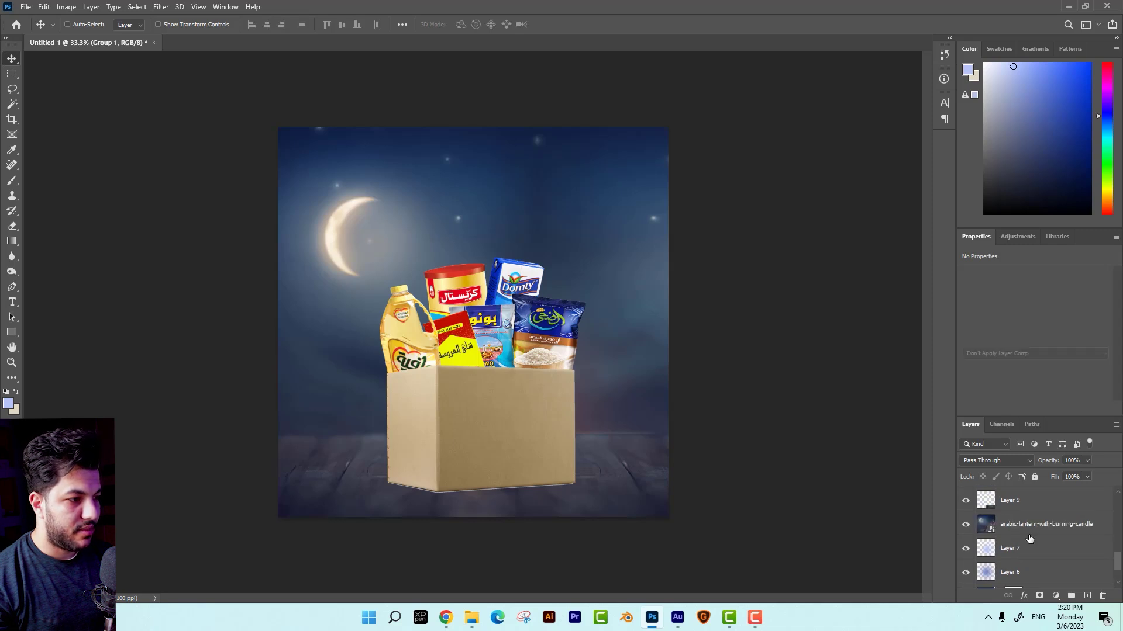
# Merge the arabic-lantern background and patch layers into one layer.
pyautogui.click(1029, 526)
pyautogui.keyDown('ctrl'); pyautogui.click(1024, 509); pyautogui.keyUp('ctrl')
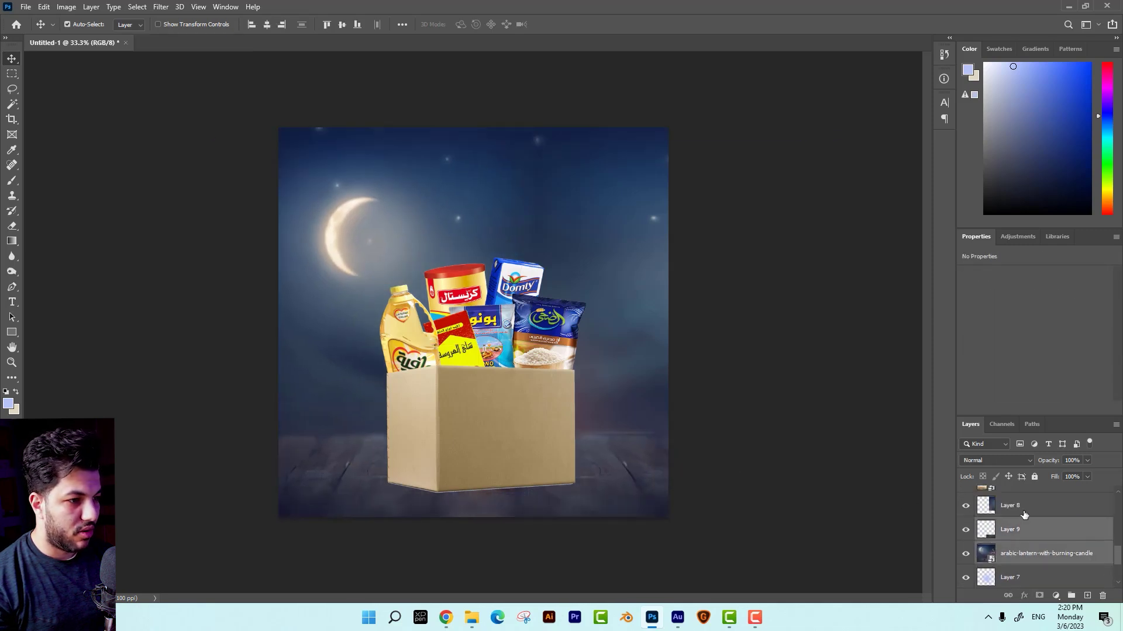
pyautogui.hotkey('ctrl', 'e')
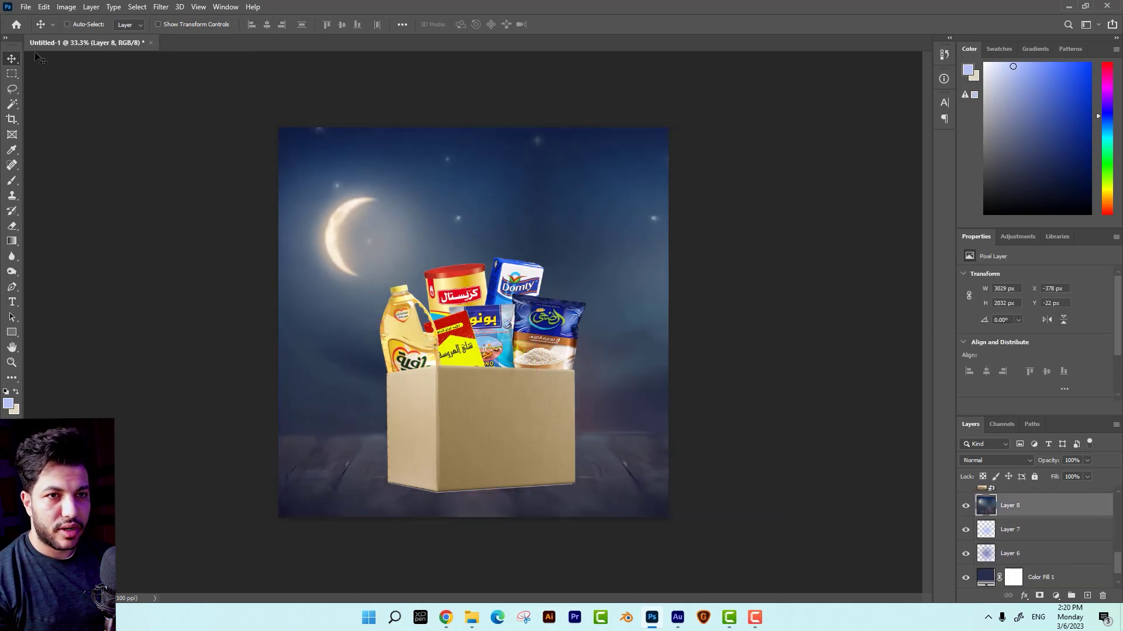
# Copy the full-width bottom floor strip to its own layer and reposition it along the bottom.
pyautogui.click(9, 73)
pyautogui.moveTo(696, 533); pyautogui.dragTo(224, 435)
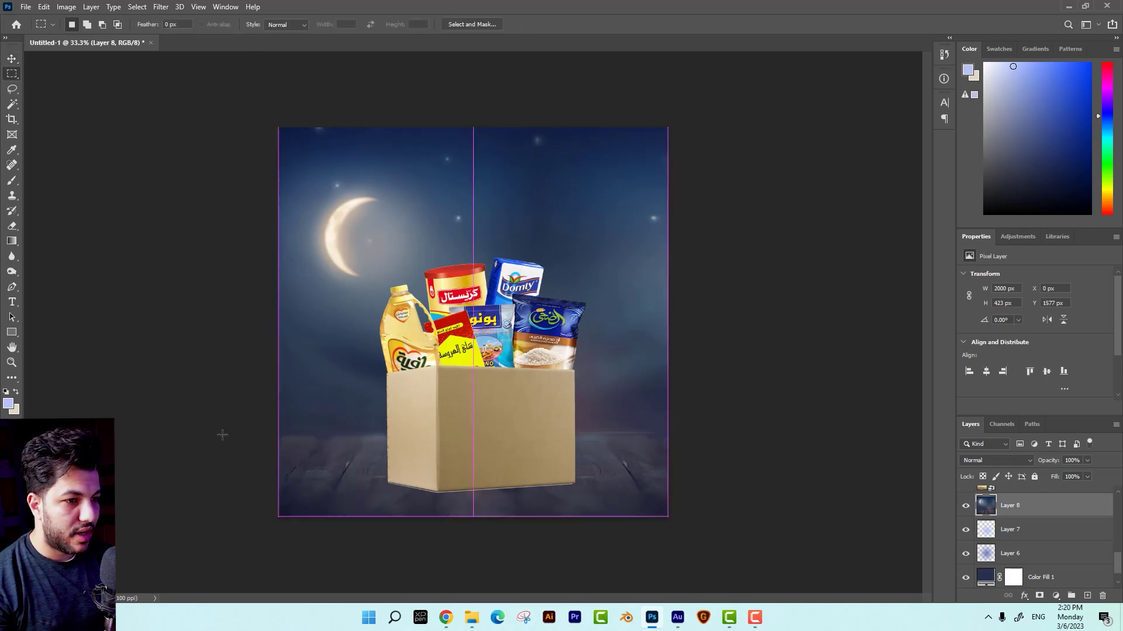
pyautogui.hotkey('ctrl', ';')
pyautogui.hotkey('ctrl', 'j')
pyautogui.press('v')
pyautogui.moveTo(486, 462); pyautogui.dragTo(600, 510)
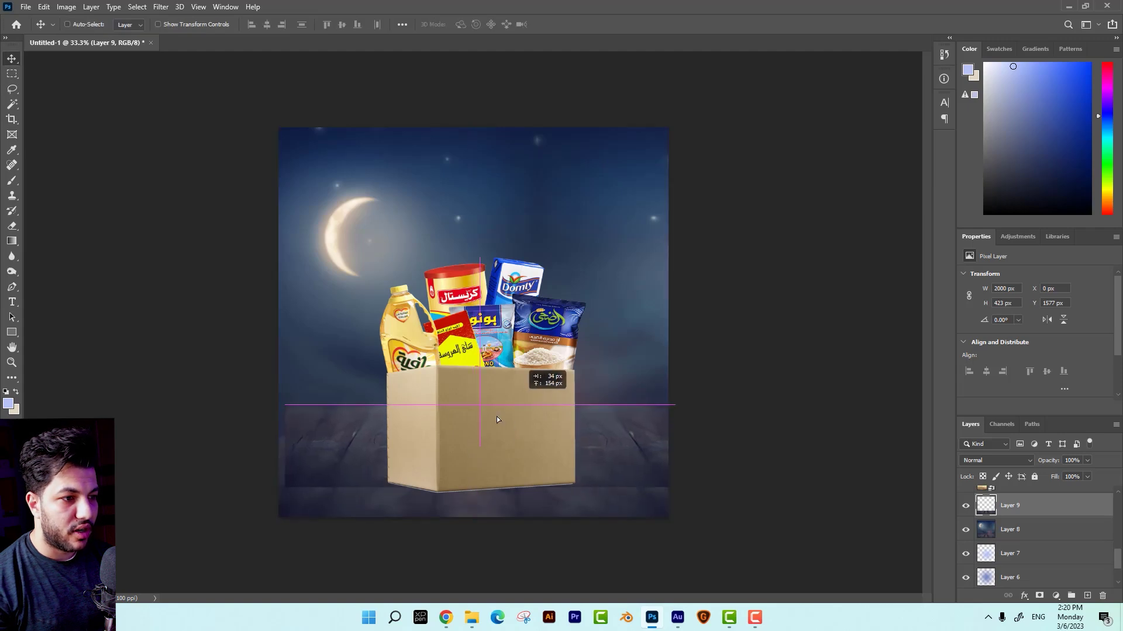
pyautogui.click(446, 616)
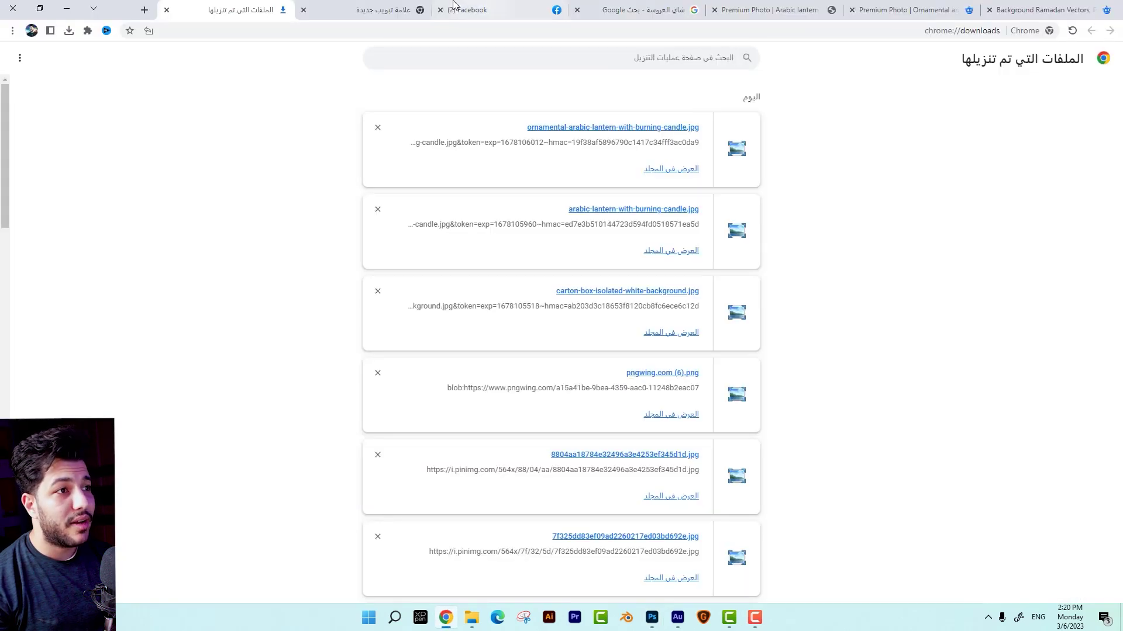
# Remove the Photos filter and open the Ramadan Kareem card page in a new tab.
pyautogui.hotkey('ctrl', 'Tab')
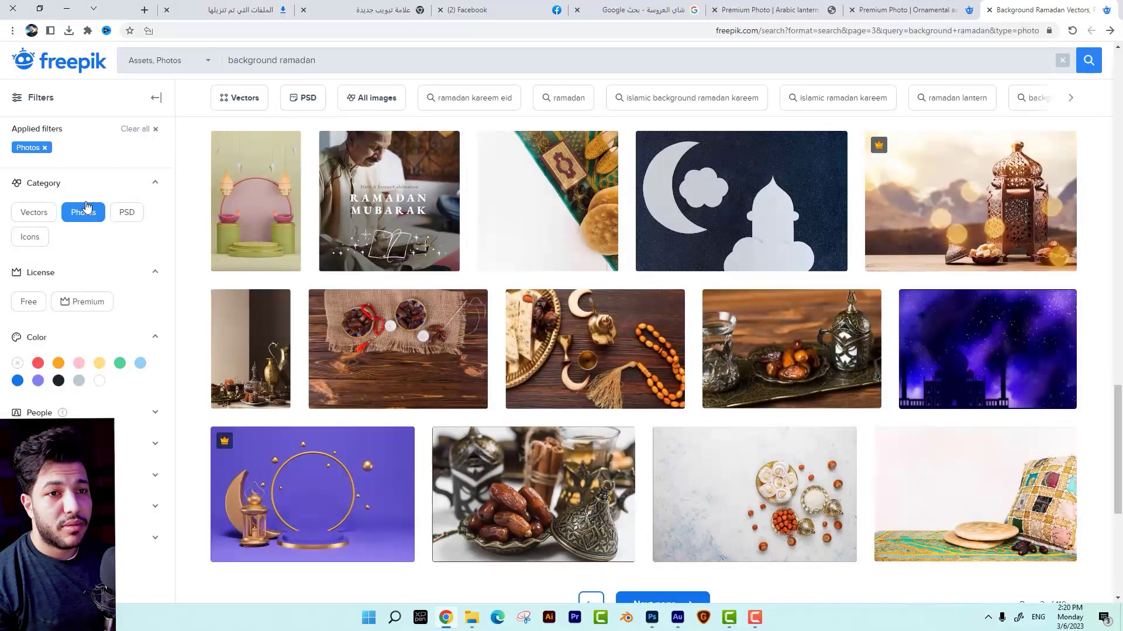
pyautogui.click(45, 148)
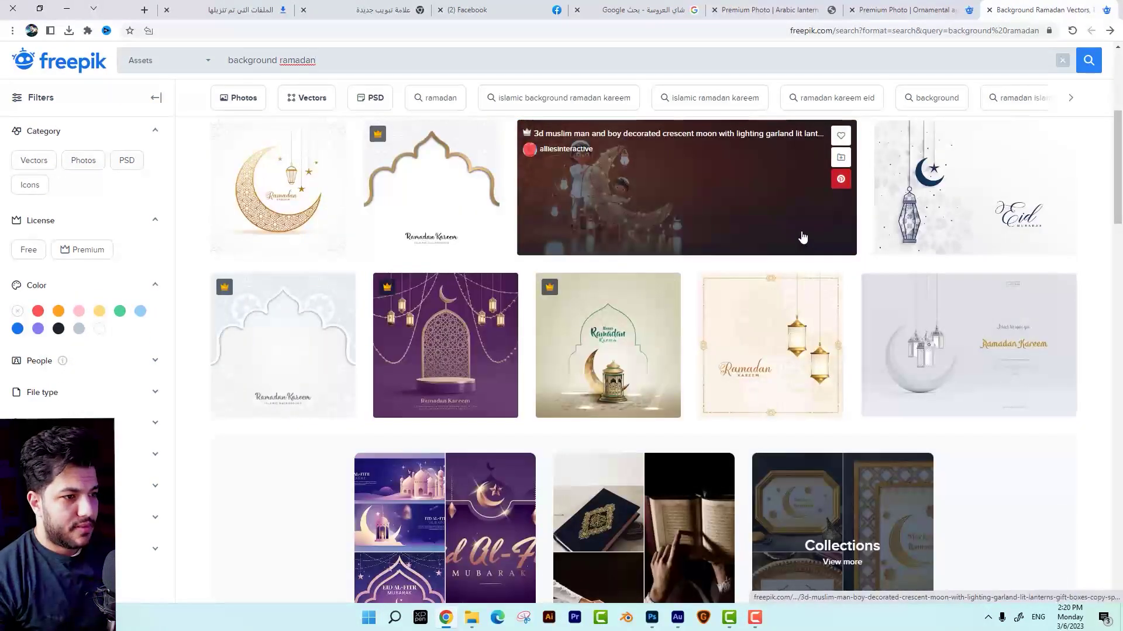
pyautogui.rightClick(672, 333)
pyautogui.click(643, 340)
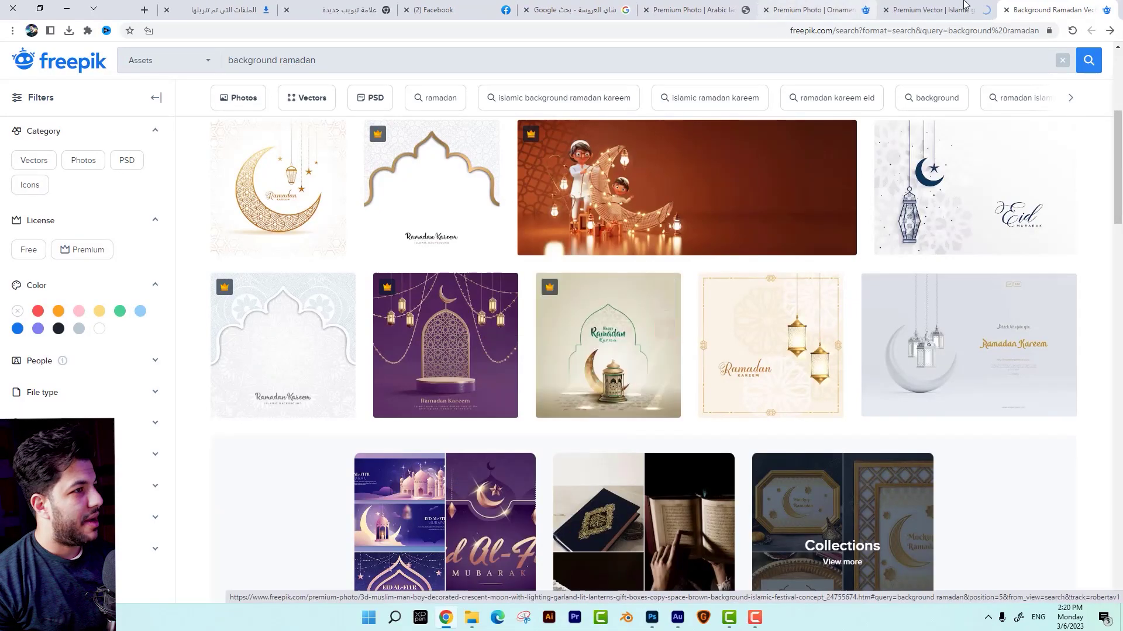
# Look over the Ramadan card page, glance at Photoshop, and copy the card image.
pyautogui.scroll(-2, 625, 191)
pyautogui.scroll(-6, 602, 286)
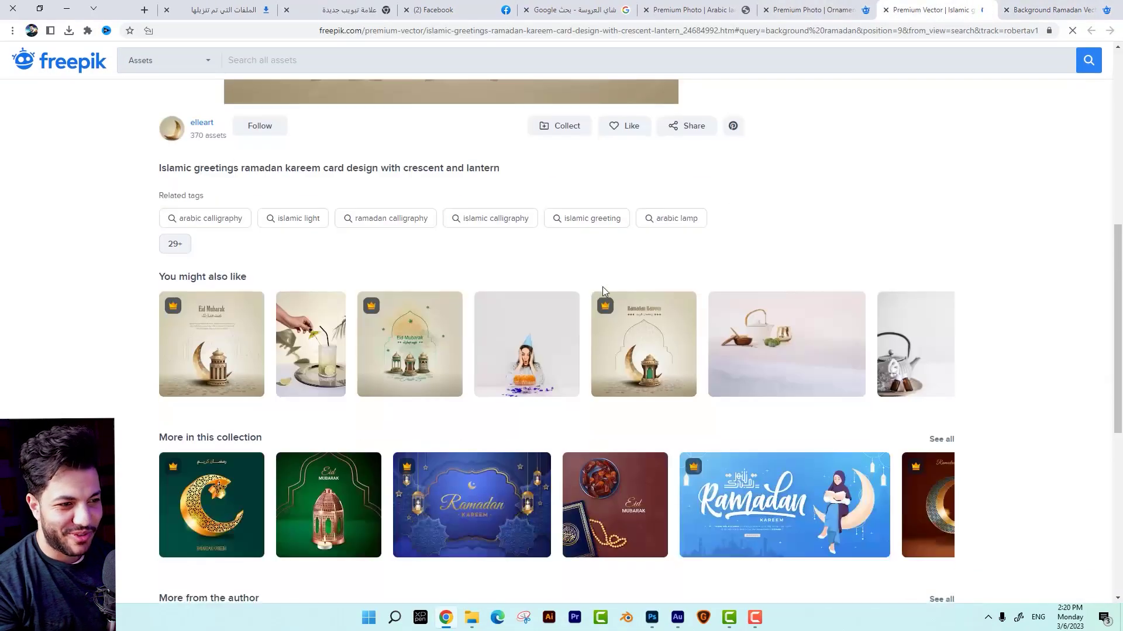
pyautogui.scroll(-2, 632, 260)
pyautogui.scroll(5, 632, 259)
pyautogui.scroll(-1, 650, 241)
pyautogui.scroll(4, 576, 257)
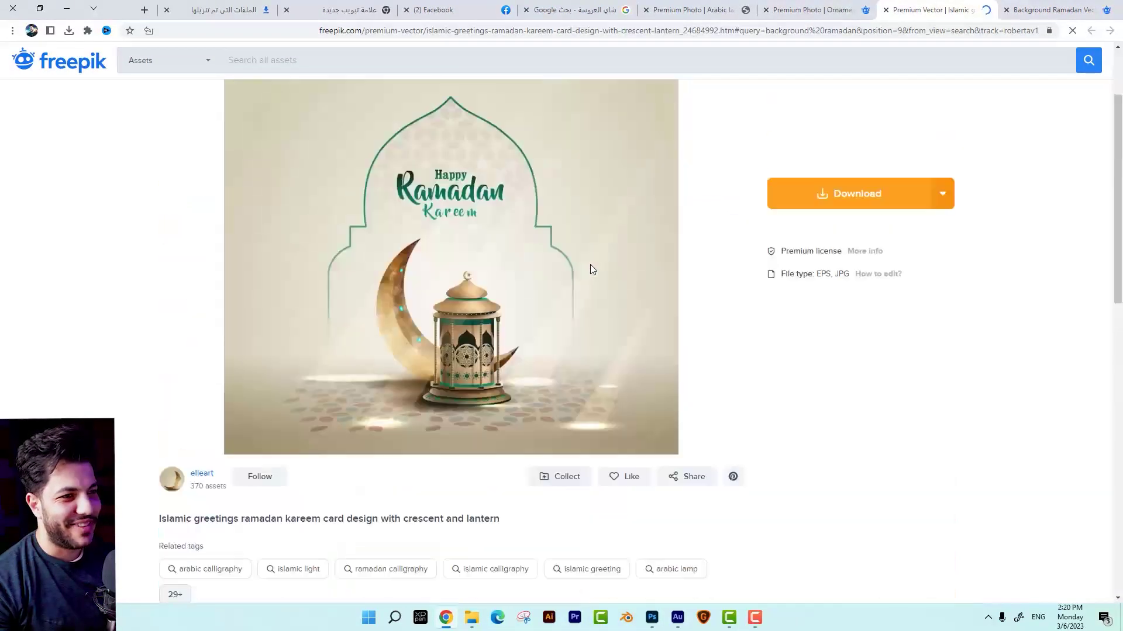
pyautogui.hotkey('alt', 'Tab')
pyautogui.hotkey('alt', 'Tab')
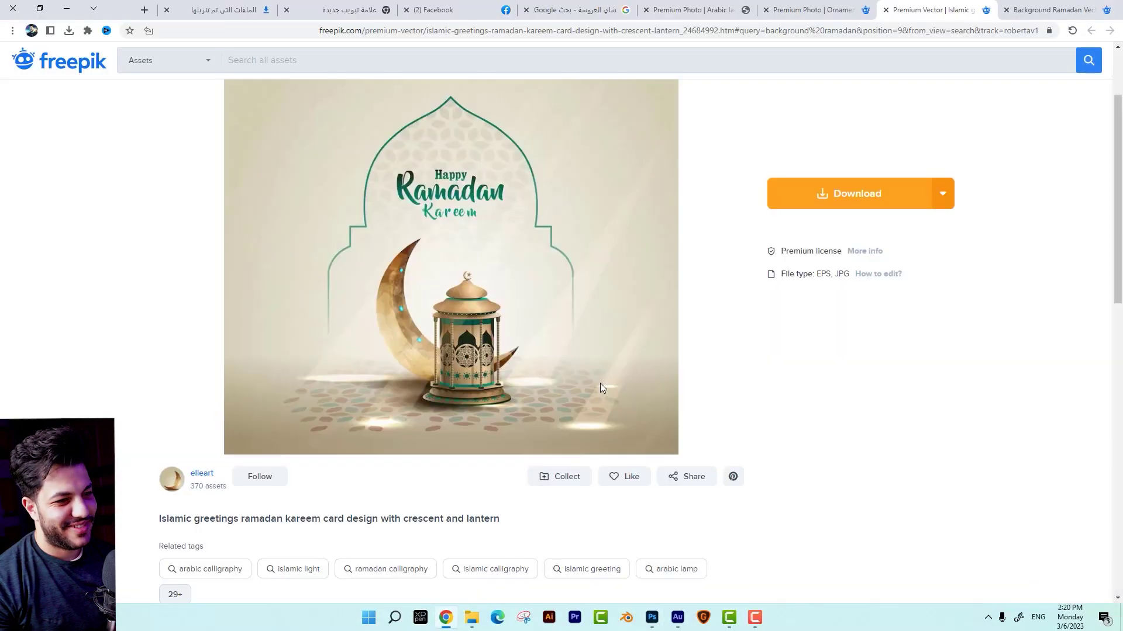
pyautogui.hotkey('alt', 'Tab')
pyautogui.hotkey('alt', 'Tab')
pyautogui.rightClick(566, 280)
pyautogui.click(563, 314)
pyautogui.hotkey('alt', 'Tab')
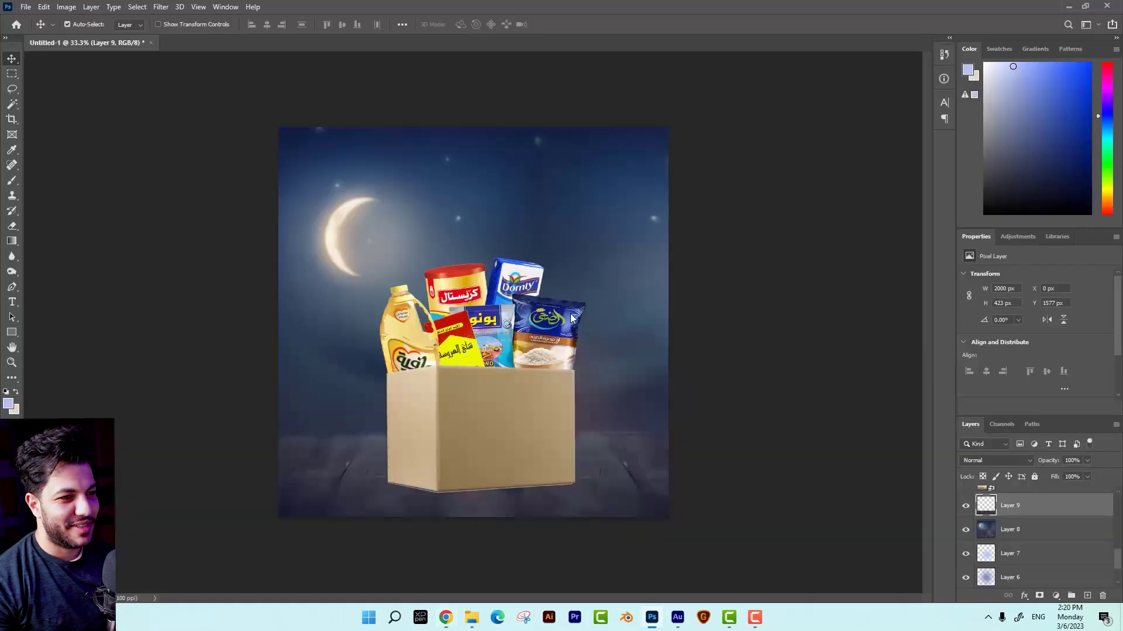
# Paste the Ramadan card into the composite, then delete that trial layer.
pyautogui.hotkey('ctrl', 'v')
pyautogui.hotkey('ctrl', 't')
pyautogui.press('Return')
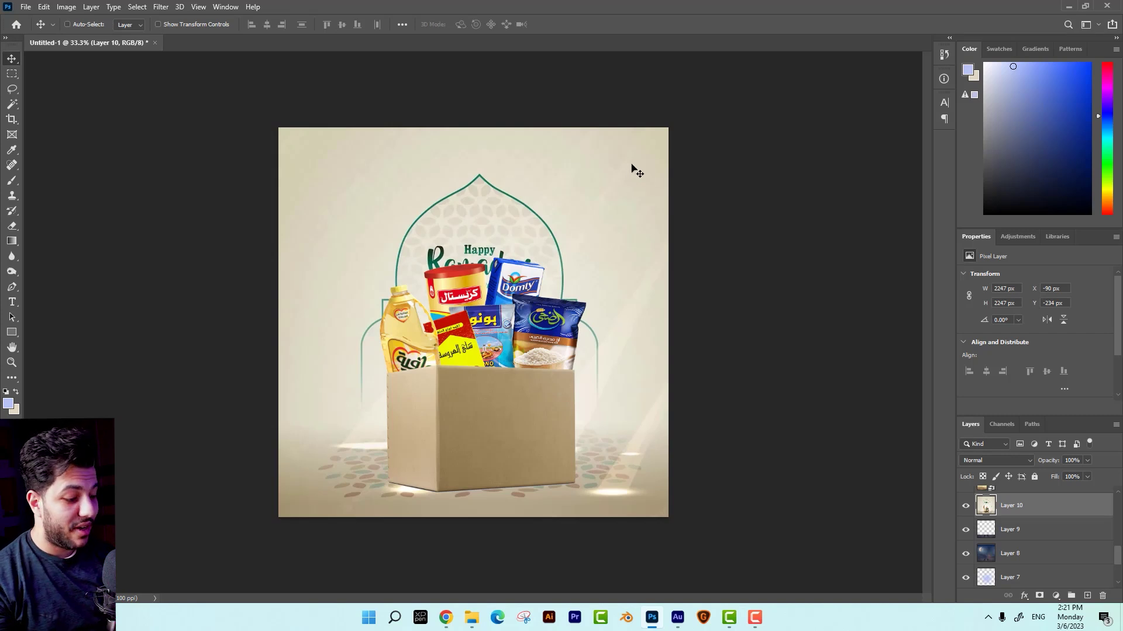
pyautogui.press('Delete')
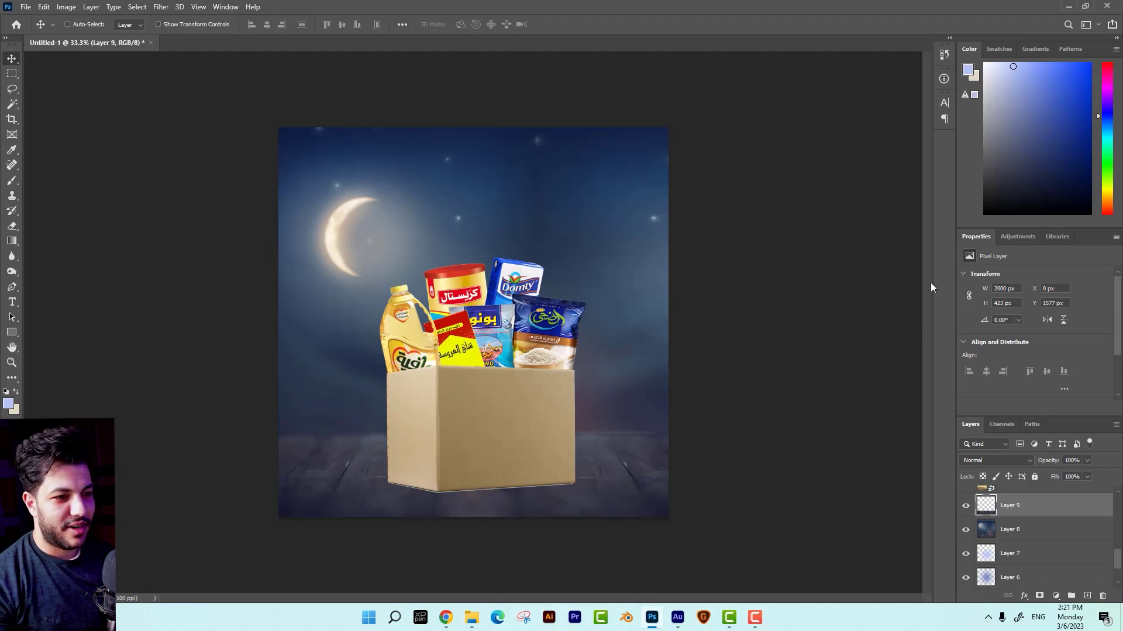
# Browse the Background Ramadan results in the browser, then go back to Photoshop.
pyautogui.hotkey('alt', 'Tab')
pyautogui.click(1052, 10)
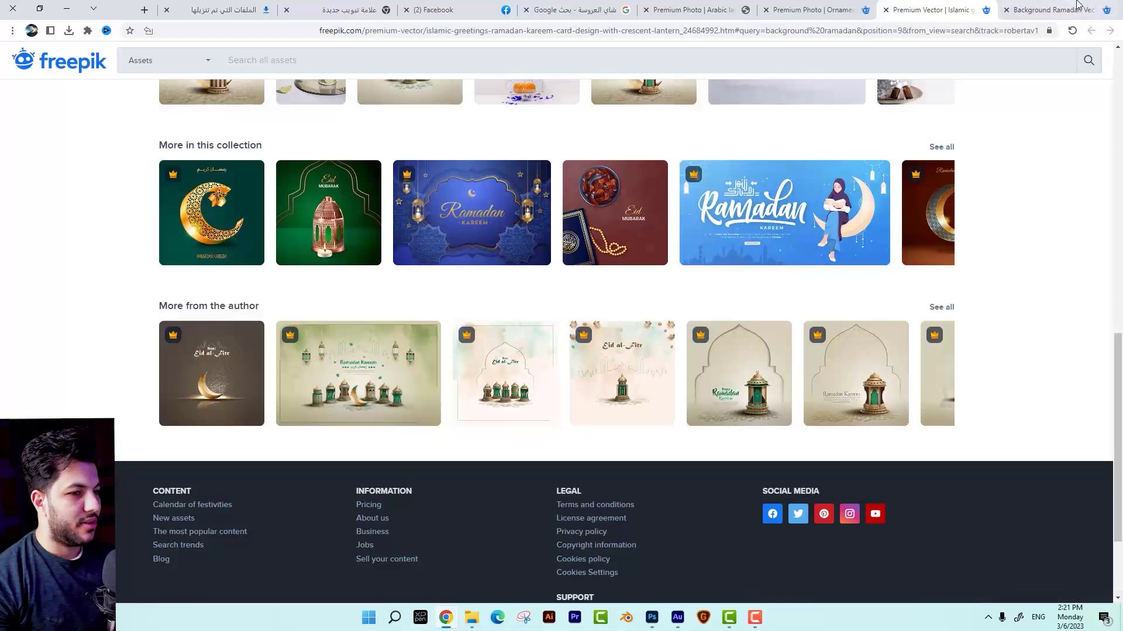
pyautogui.scroll(-4, 484, 215)
pyautogui.scroll(3, 514, 201)
pyautogui.hotkey('alt', 'Tab')
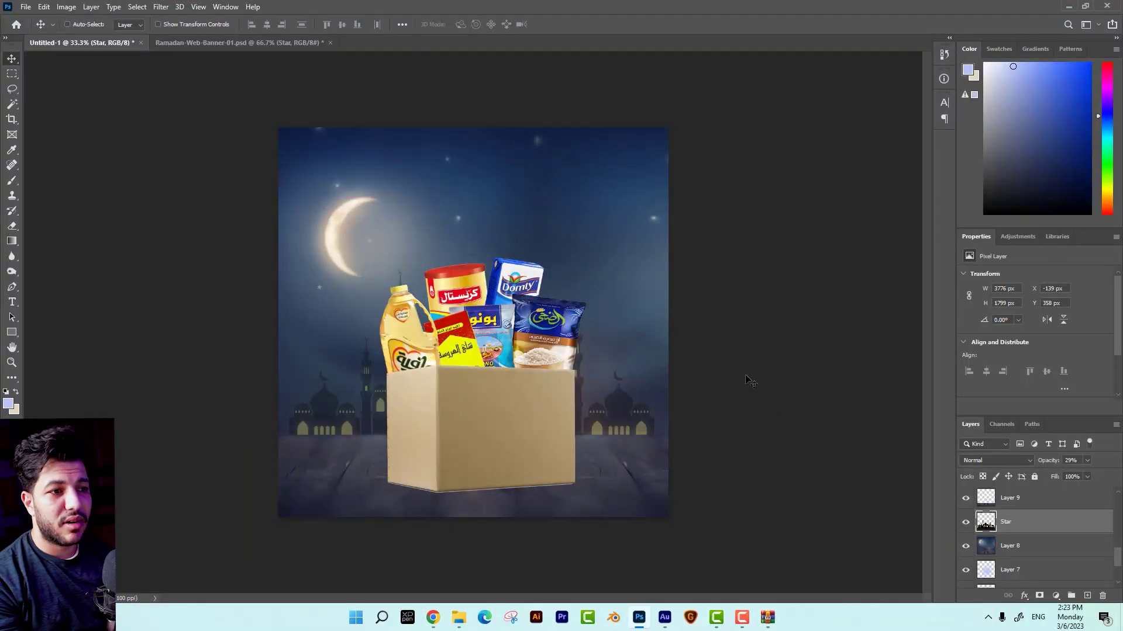
# Delete the mosque Star layer and check the box's base, zooming back out to 50%.
pyautogui.press('Delete')
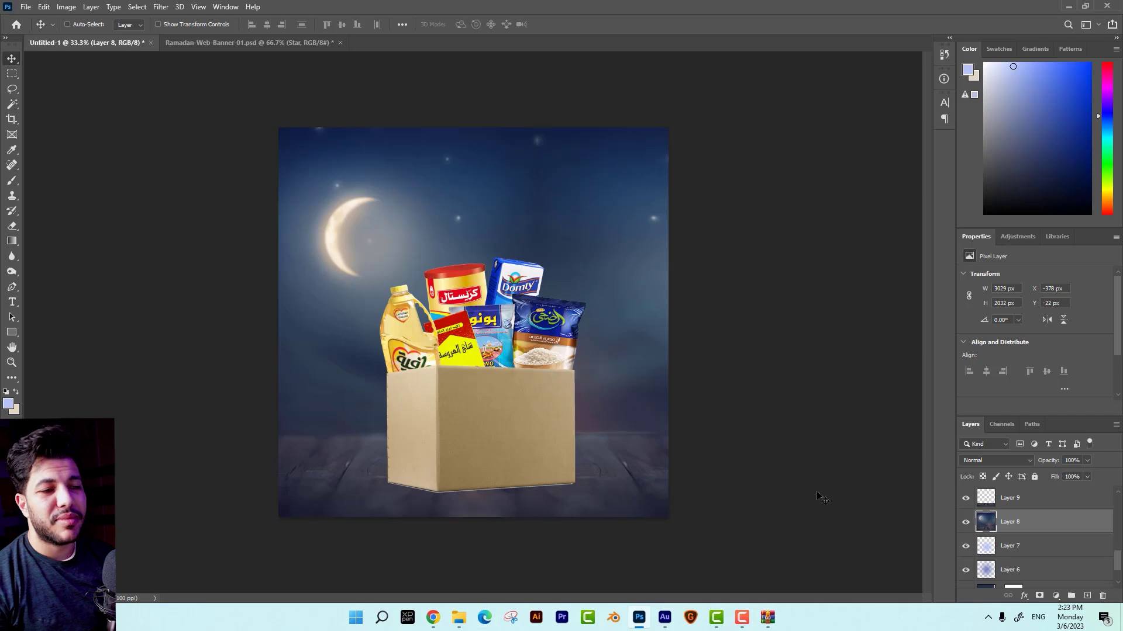
pyautogui.hotkey('ctrl', '1')
pyautogui.moveTo(553, 530)
pyautogui.mouseDown()
pyautogui.moveTo(575, 150)
pyautogui.moveTo(441, 238)
pyautogui.mouseUp()
pyautogui.hotkey('ctrl', '-')
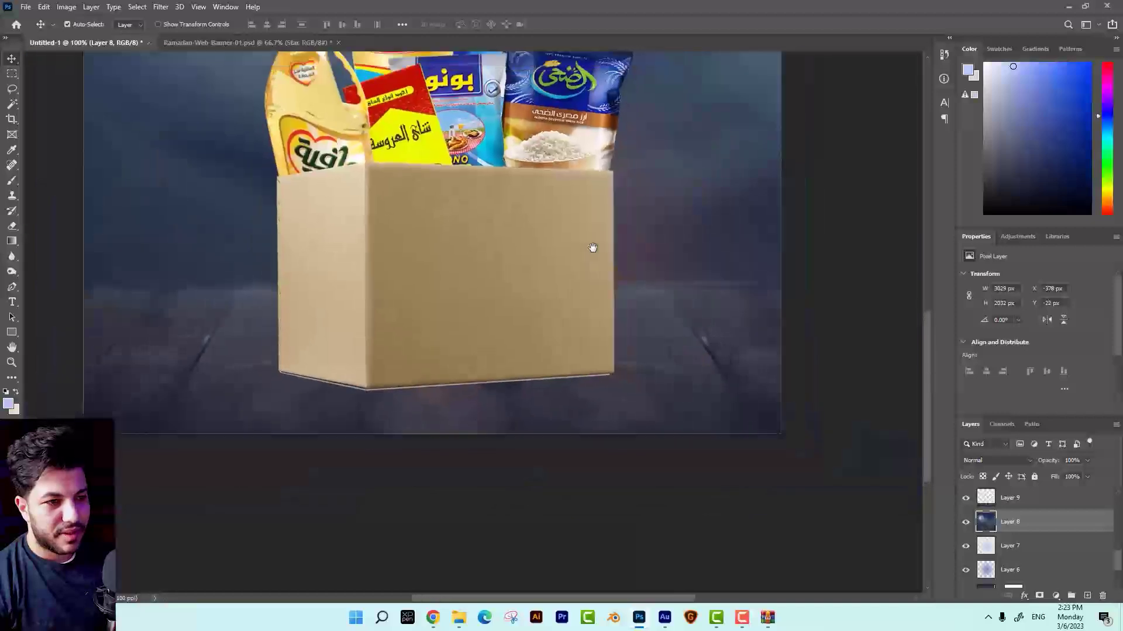
pyautogui.hotkey('ctrl', '-')
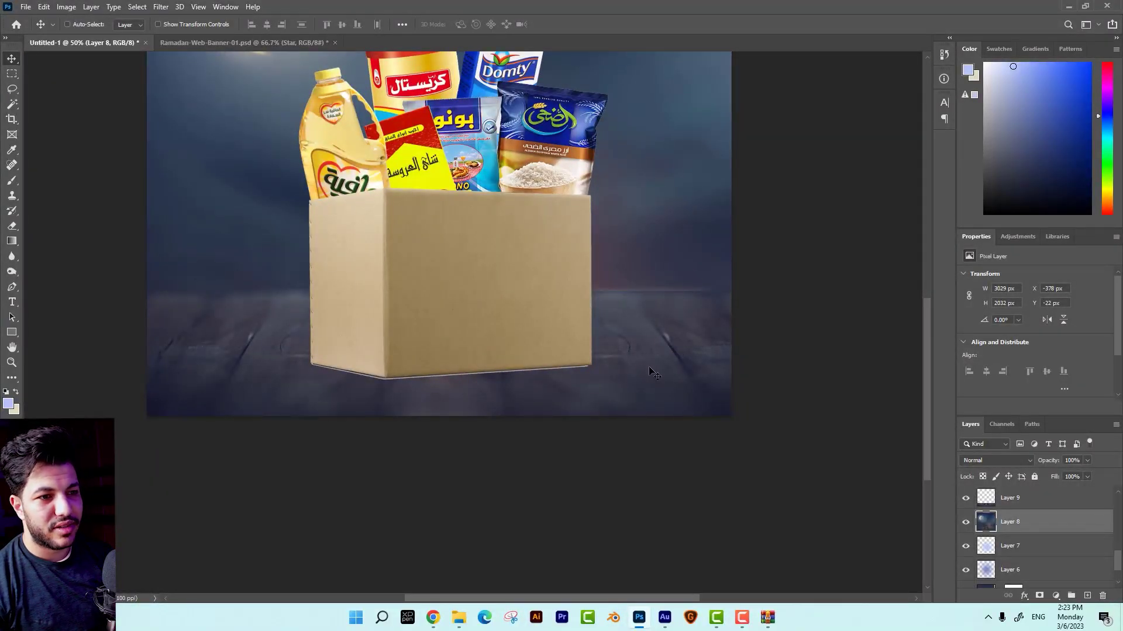
pyautogui.click(432, 618)
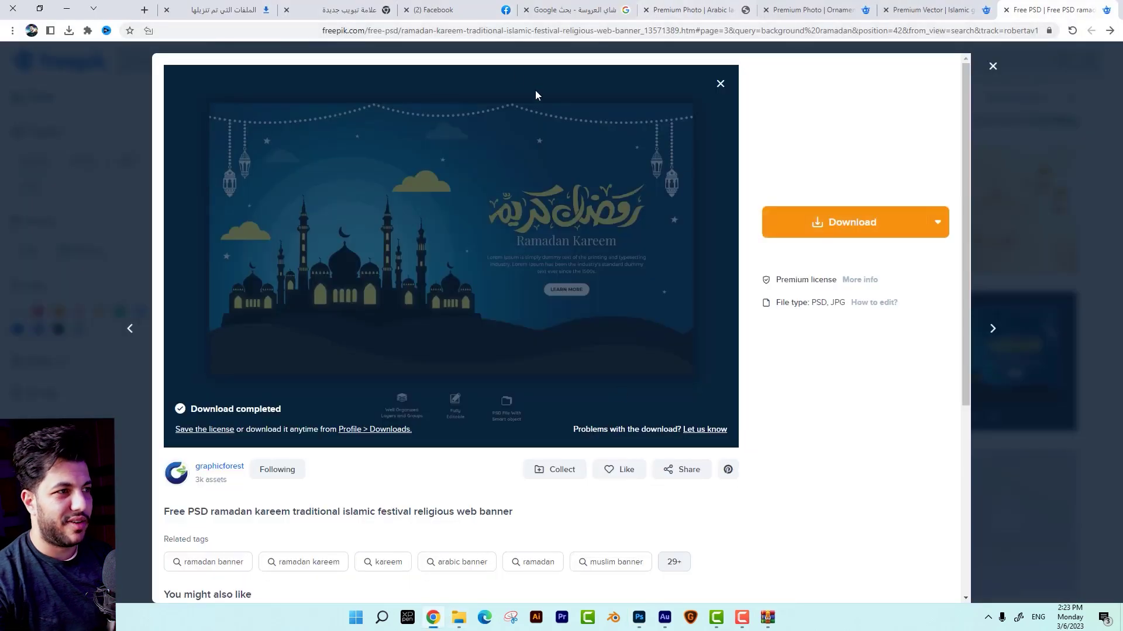
# Search Freepik for 'wood' and open the wooden table top with aged surface image.
pyautogui.press('Escape')
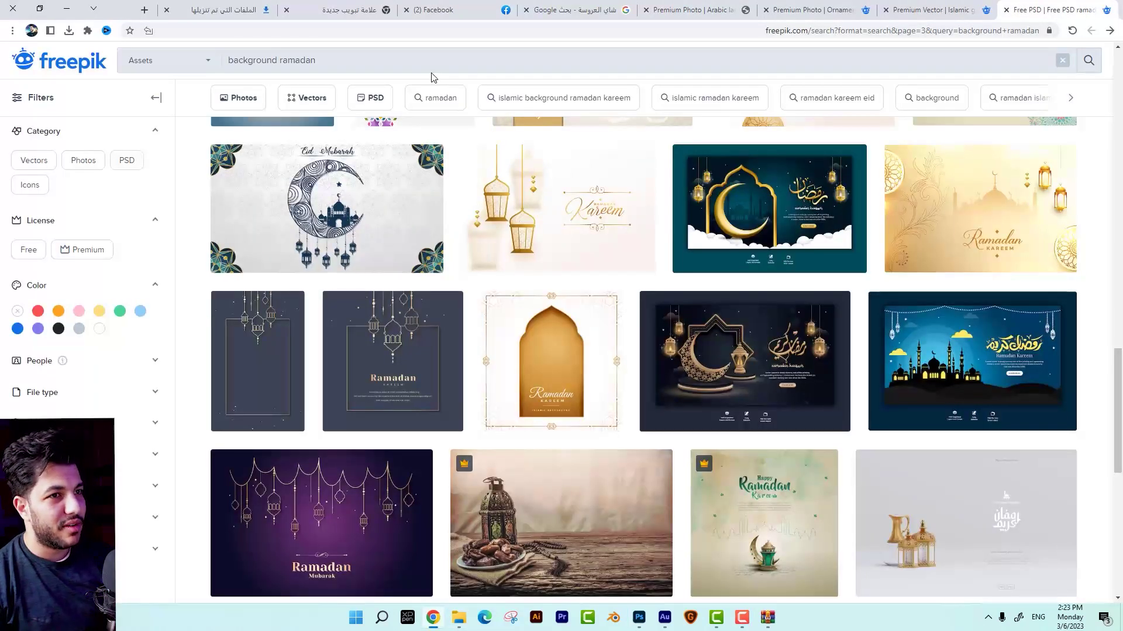
pyautogui.click(471, 69)
pyautogui.write('wood')
pyautogui.press('Return')
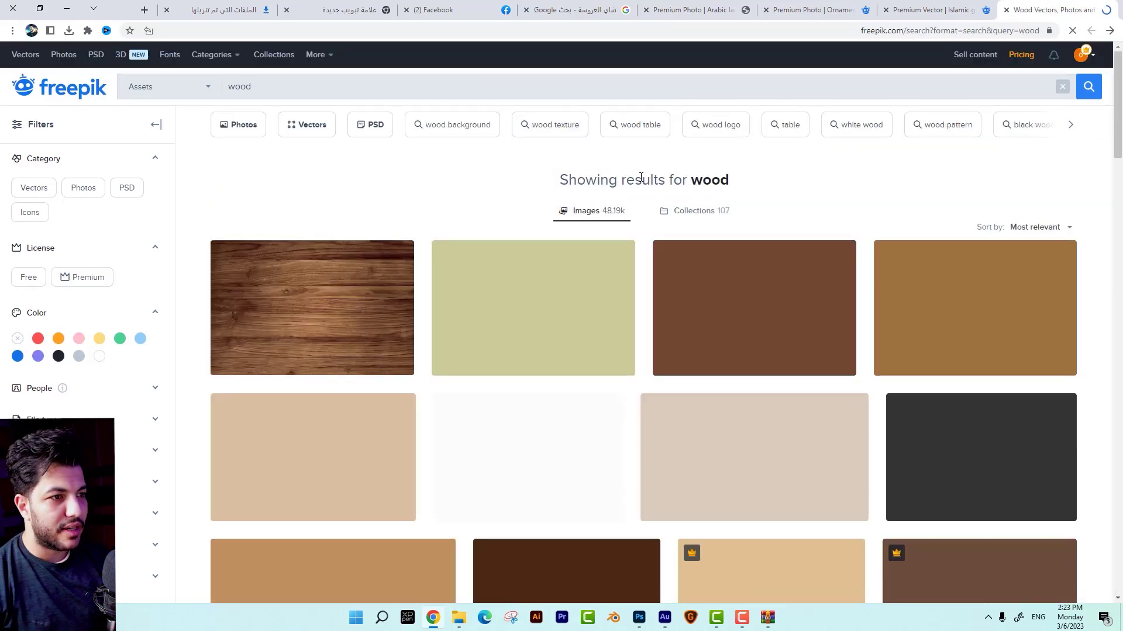
pyautogui.scroll(-2, 597, 200)
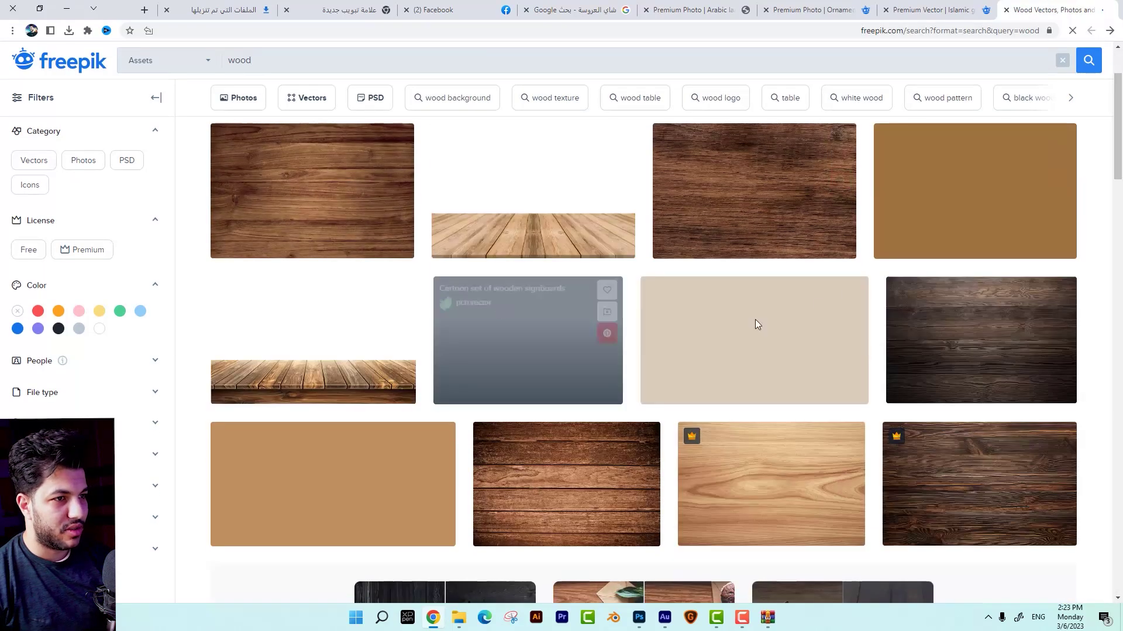
pyautogui.click(359, 384)
# Copy the wooden table image and paste it into Photoshop as a new layer.
pyautogui.rightClick(458, 338)
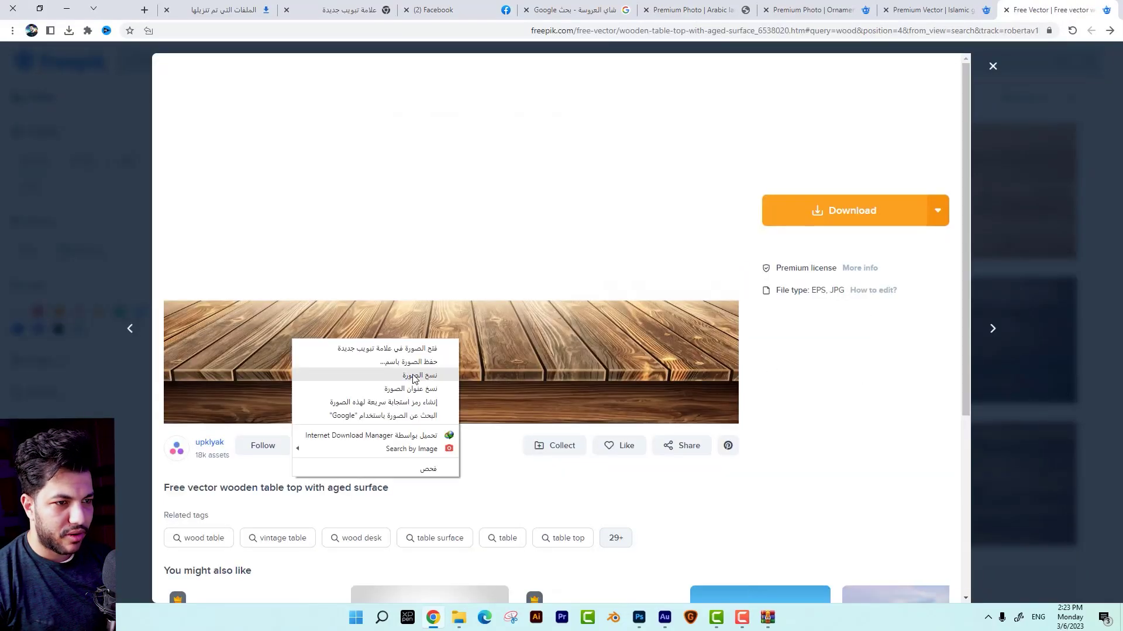
pyautogui.click(421, 375)
pyautogui.hotkey('alt', 'Tab')
pyautogui.hotkey('ctrl', 'v')
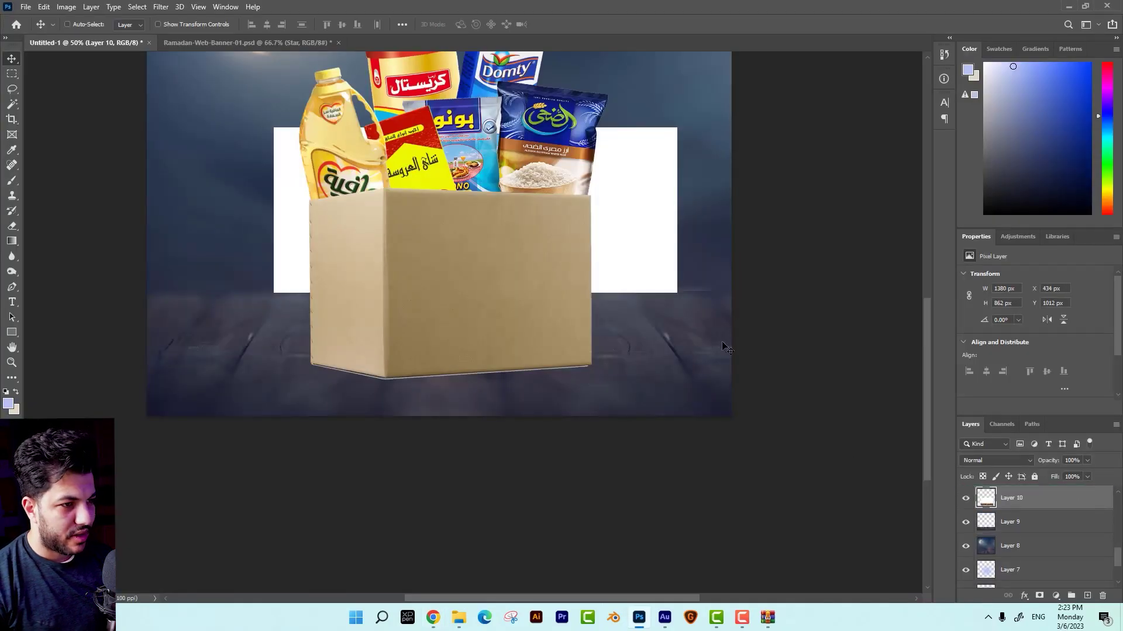
# Stretch the wood layer across the bottom of the canvas and nudge it up slightly.
pyautogui.hotkey('ctrl', 't')
pyautogui.hotkey('ctrl', '-')
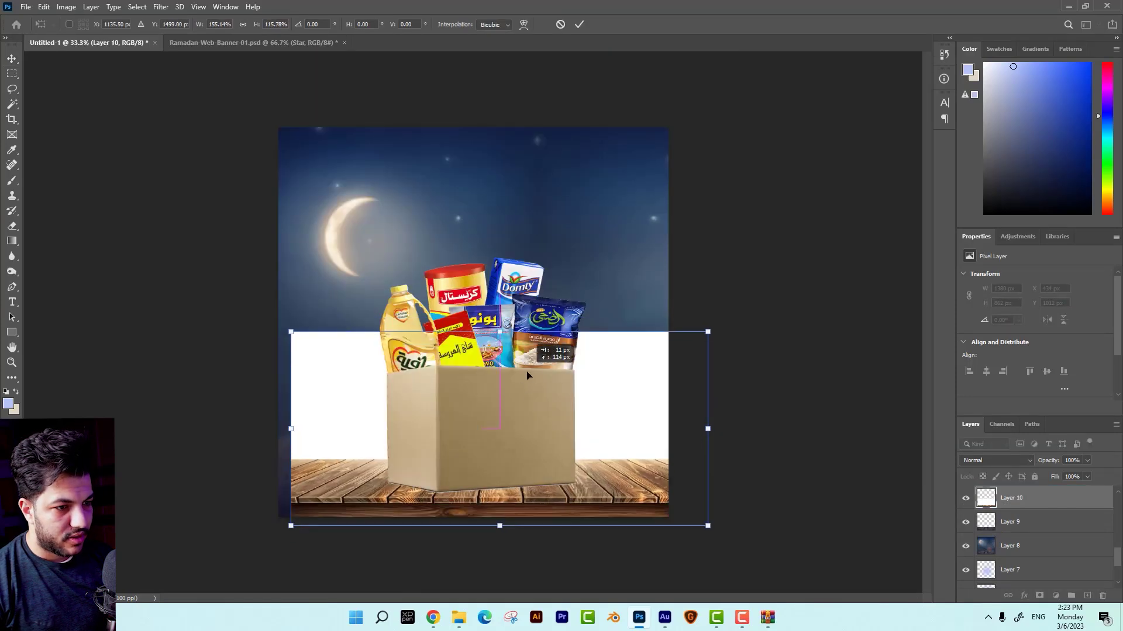
pyautogui.moveTo(526, 372); pyautogui.dragTo(521, 389)
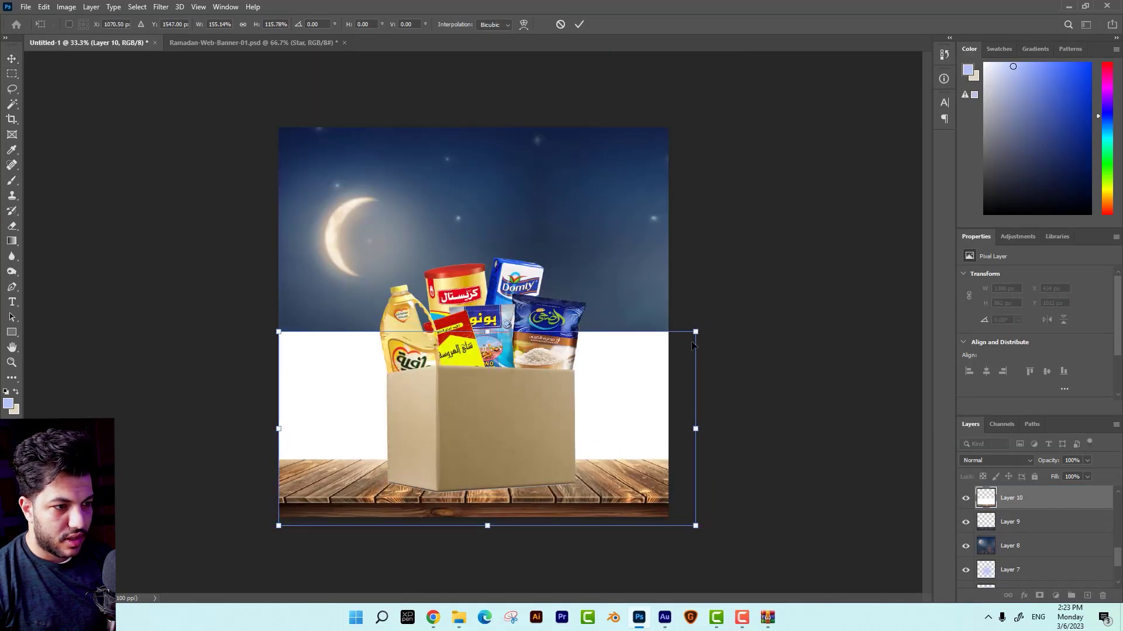
pyautogui.moveTo(695, 333); pyautogui.dragTo(713, 332)
pyautogui.press('Return')
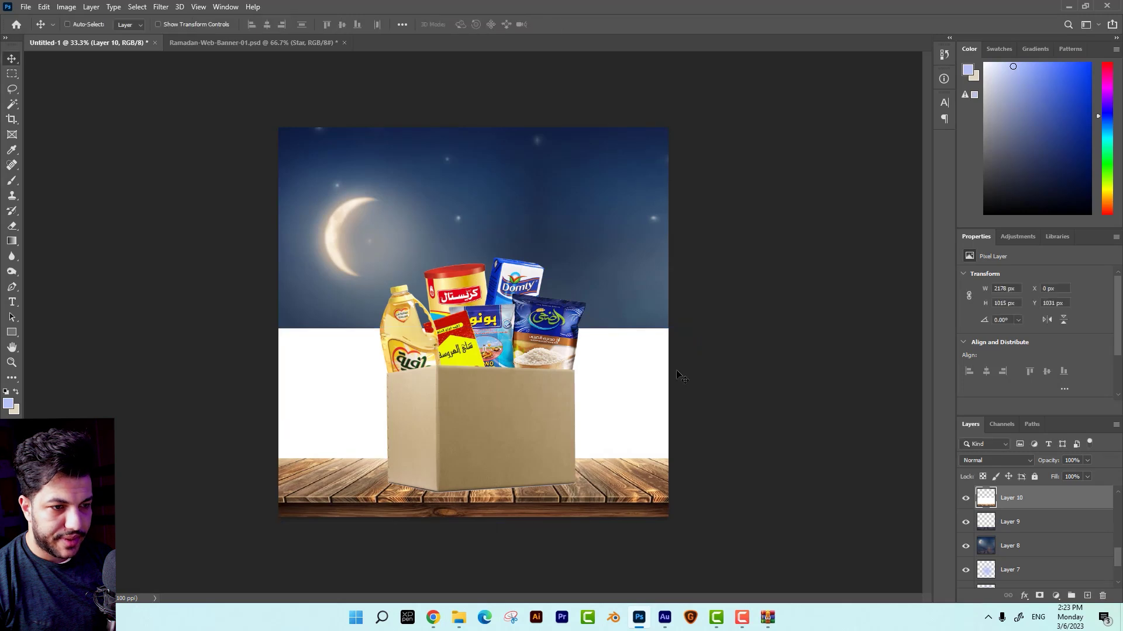
pyautogui.hotkey('ctrl', 't')
pyautogui.moveTo(480, 410); pyautogui.dragTo(478, 400)
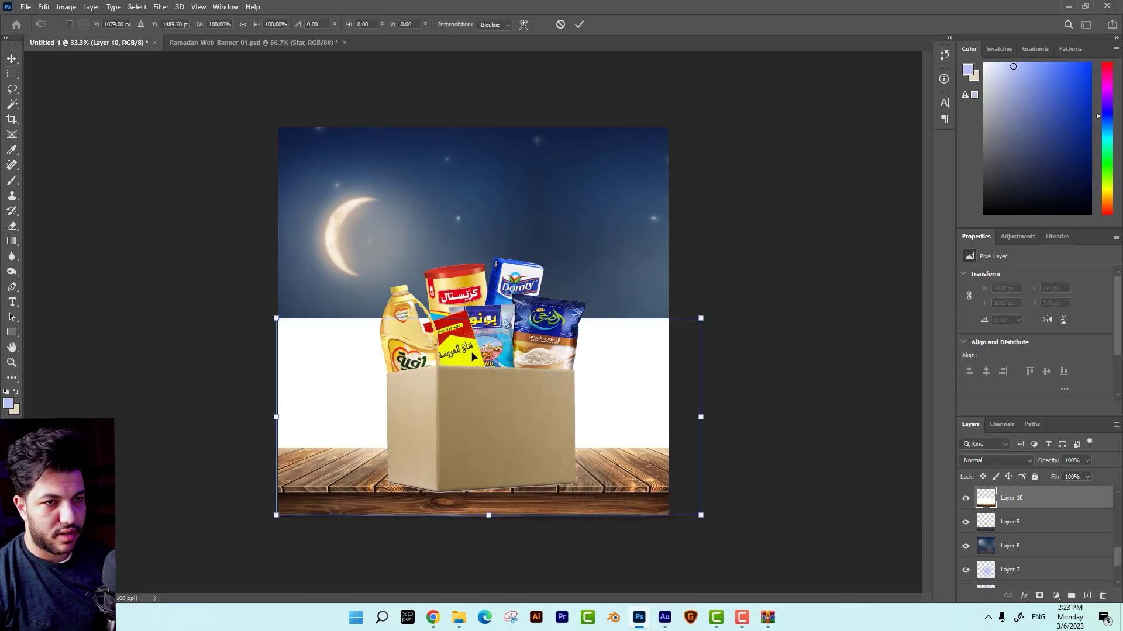
pyautogui.press('Return')
# Move the box-and-products group slightly up and left.
pyautogui.rightClick(458, 388)
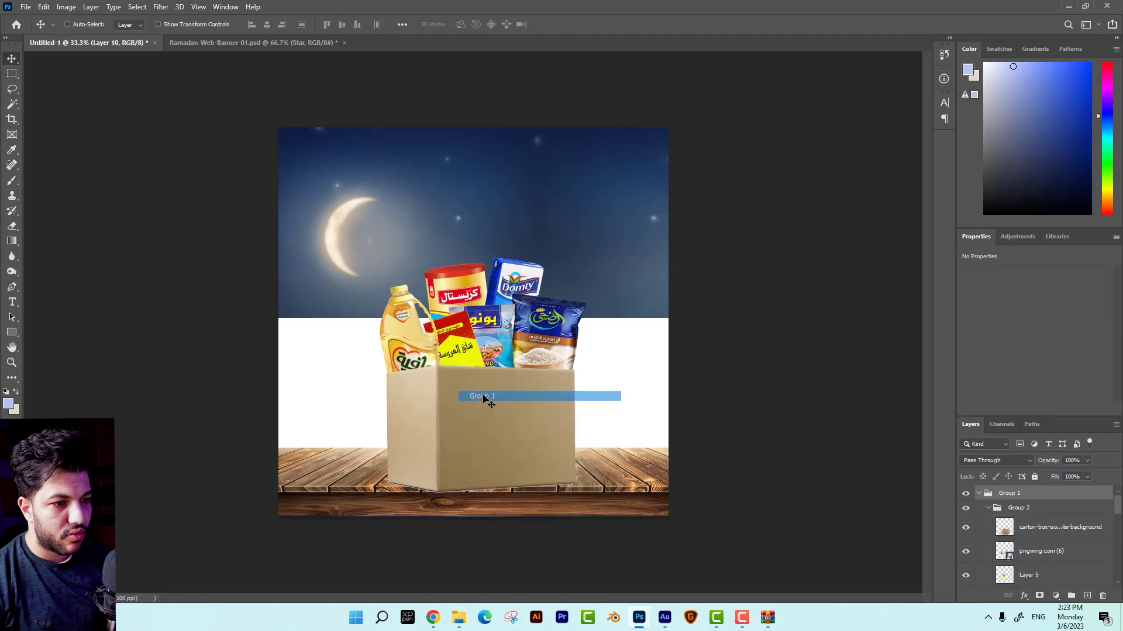
pyautogui.click(483, 393)
pyautogui.moveTo(490, 395); pyautogui.dragTo(483, 386)
# Magic-wand the white band above the wood and delete it to reveal the sky.
pyautogui.rightClick(614, 352)
pyautogui.click(635, 358)
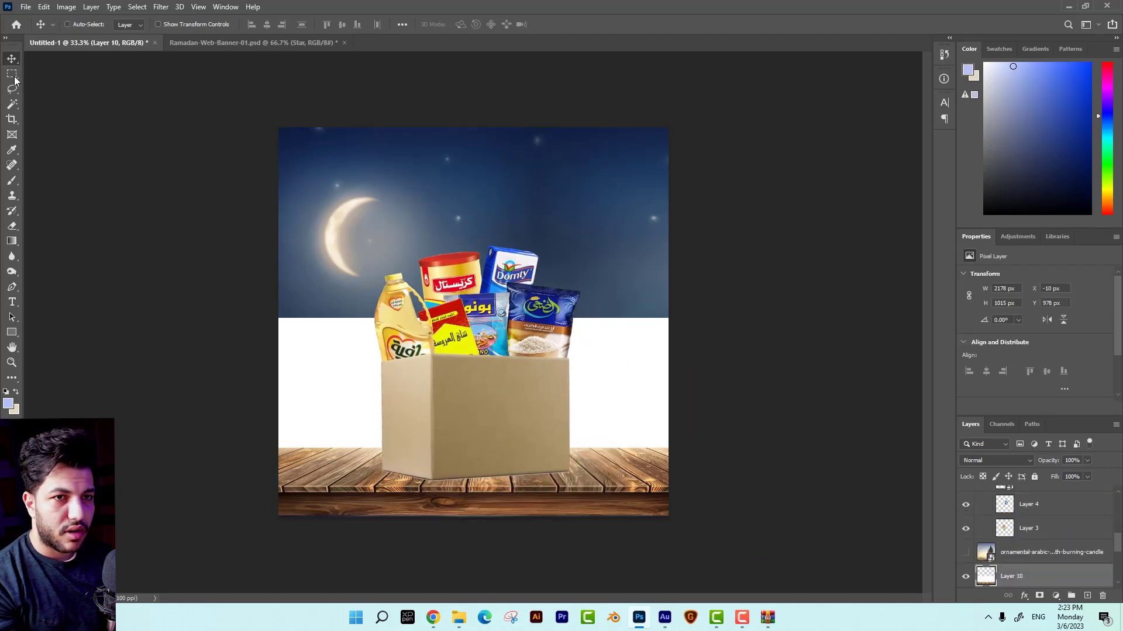
pyautogui.press('w')
pyautogui.click(664, 393)
pyautogui.press('Delete')
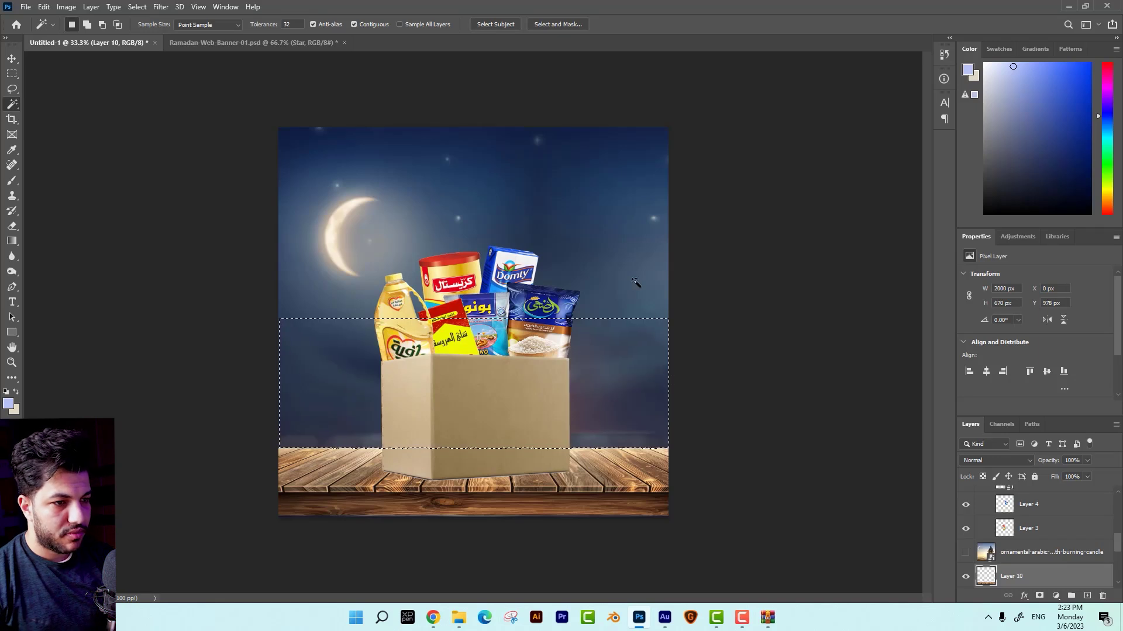
pyautogui.hotkey('ctrl', 'd')
# Enlarge the wood layer slightly so it covers the canvas edges.
pyautogui.hotkey('ctrl', '-')
pyautogui.click(12, 61)
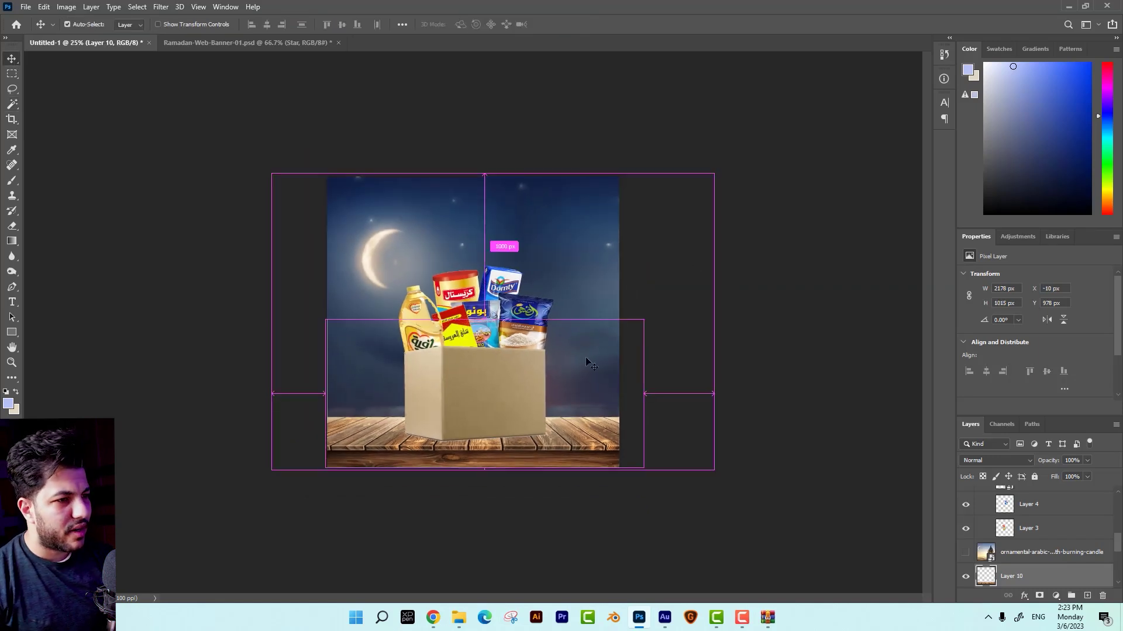
pyautogui.hotkey('ctrl', 't')
pyautogui.moveTo(643, 320); pyautogui.dragTo(648, 318)
pyautogui.press('Return')
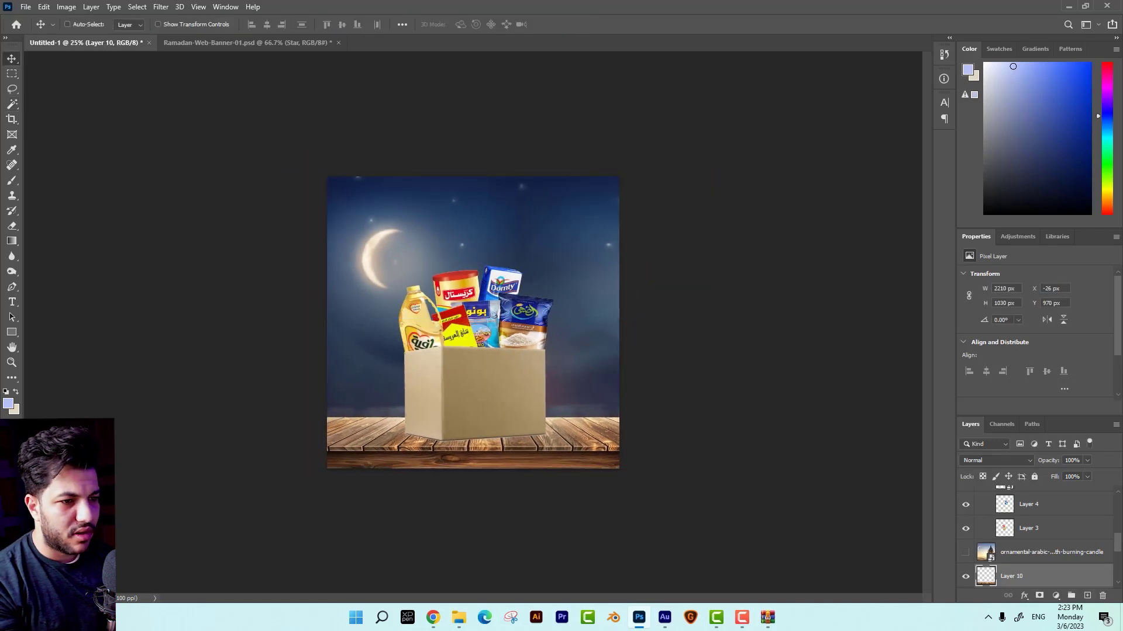
# Replace the wood query in Freepik with a search for 'sky' images.
pyautogui.click(433, 617)
pyautogui.click(346, 54)
pyautogui.doubleClick(346, 55)
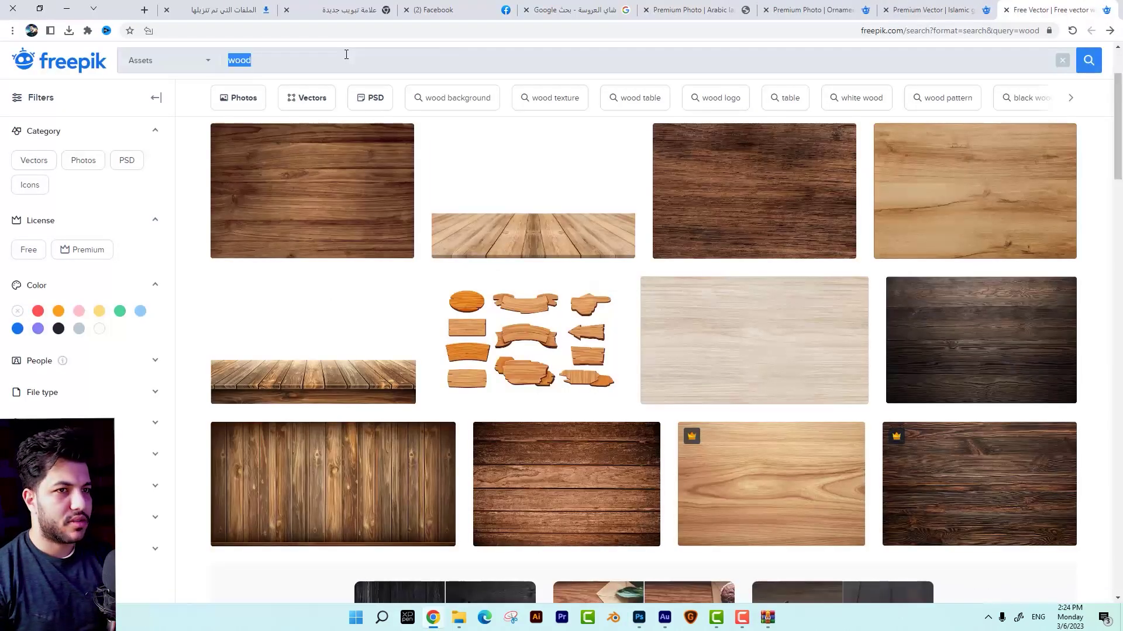
pyautogui.write('sky')
pyautogui.press('Return')
pyautogui.scroll(-5, 556, 144)
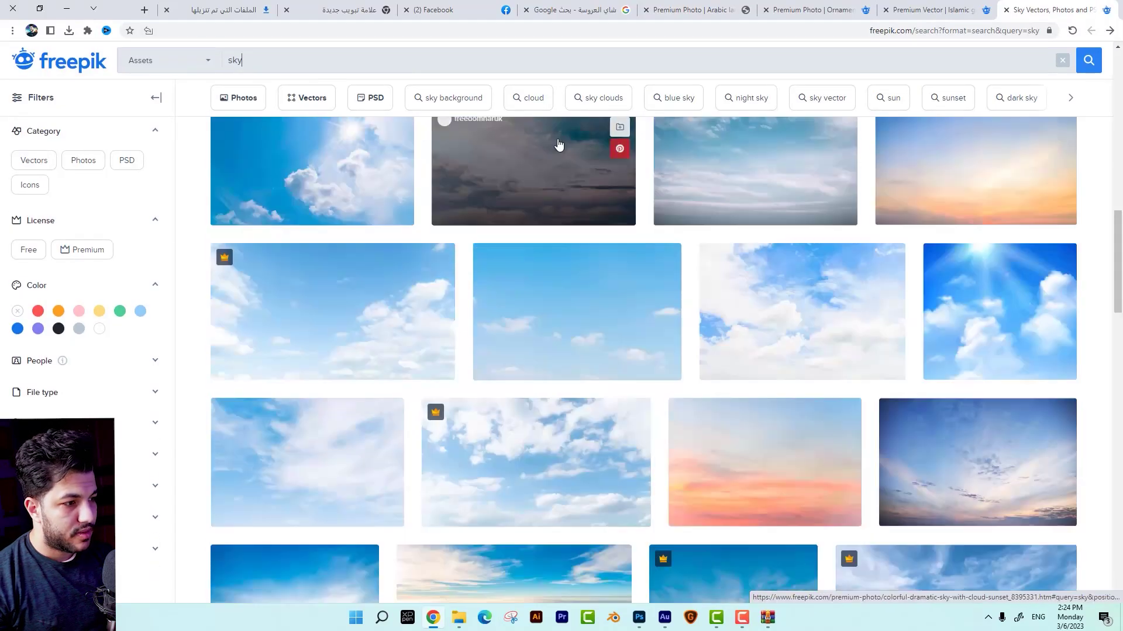
pyautogui.scroll(-7, 559, 143)
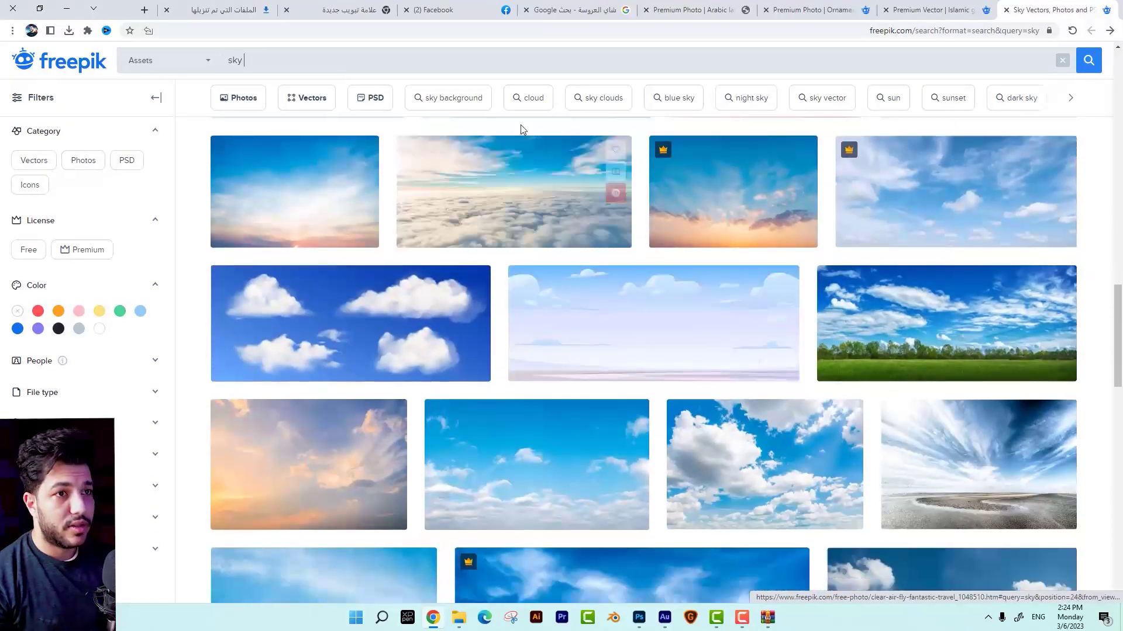
# Refine the Freepik search to 'sky ramadan', then to 'sky night'.
pyautogui.write('ramadan')
pyautogui.press('Return')
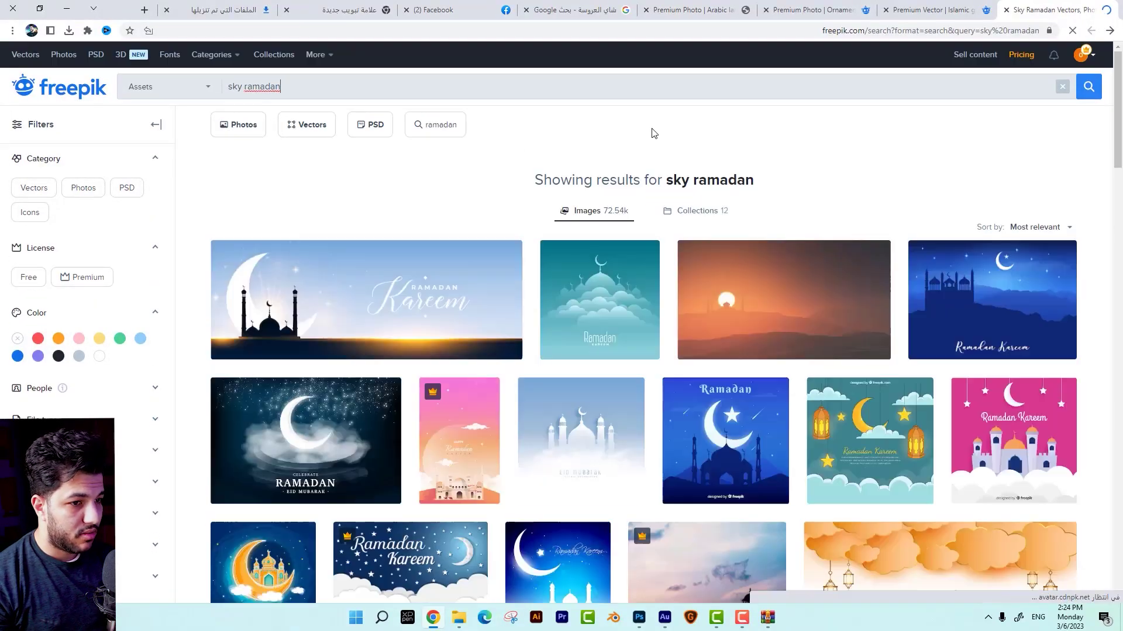
pyautogui.scroll(-10, 647, 133)
pyautogui.hotkey('shift', 'Left')
pyautogui.hotkey('shift', 'Left')
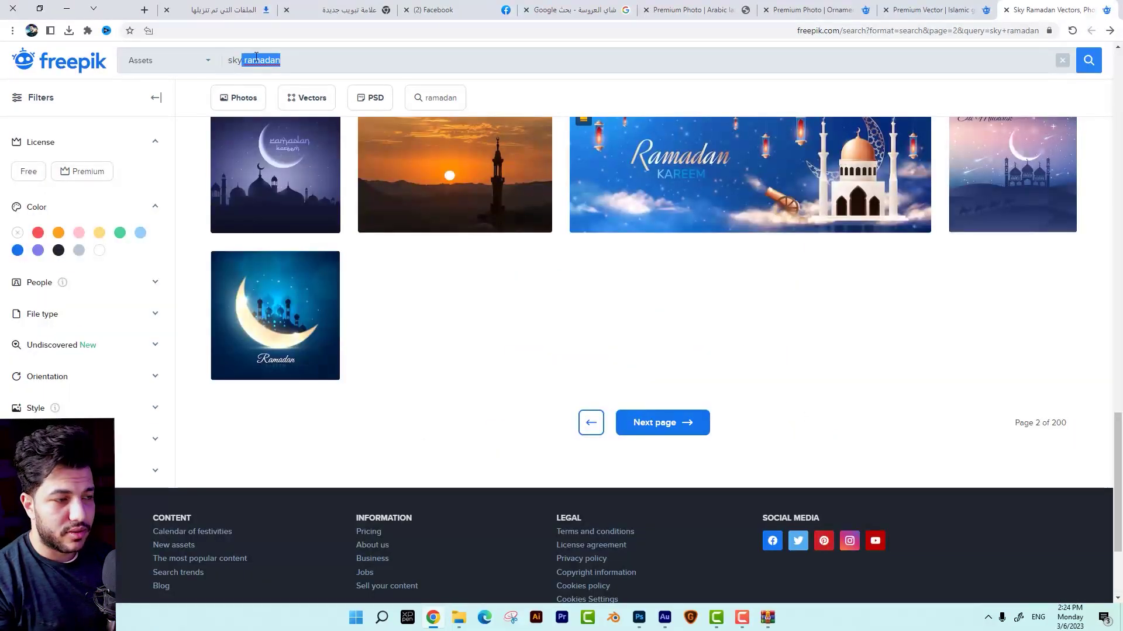
pyautogui.write('night')
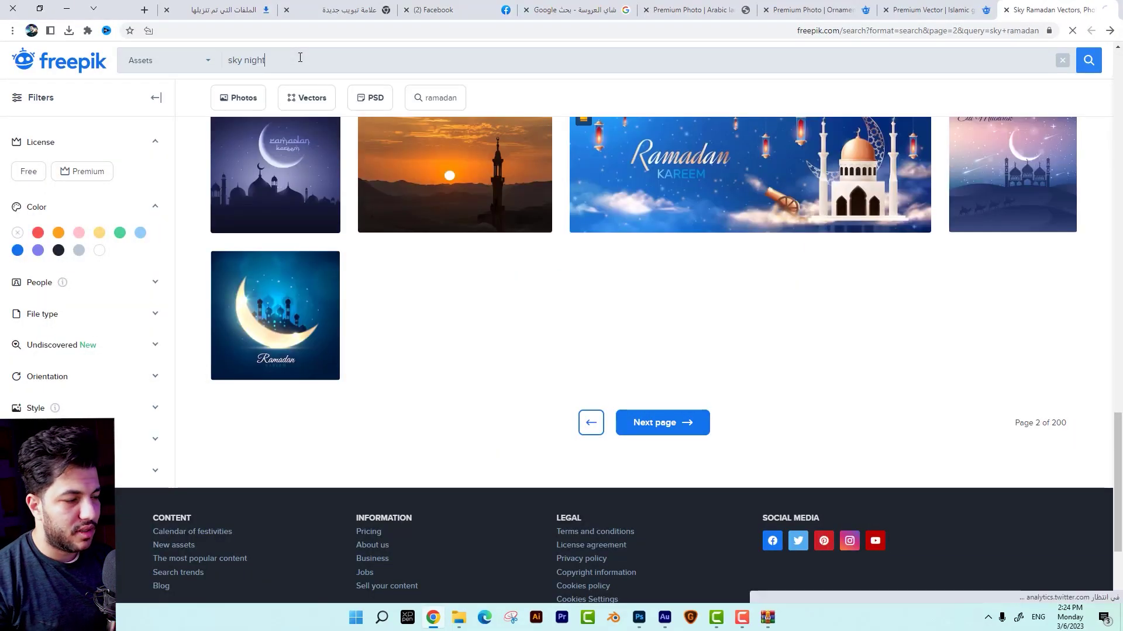
pyautogui.press('Return')
# Open the sun-lit sky filled with stars photo from the results.
pyautogui.scroll(-4, 878, 261)
pyautogui.scroll(-5, 819, 292)
pyautogui.click(989, 381)
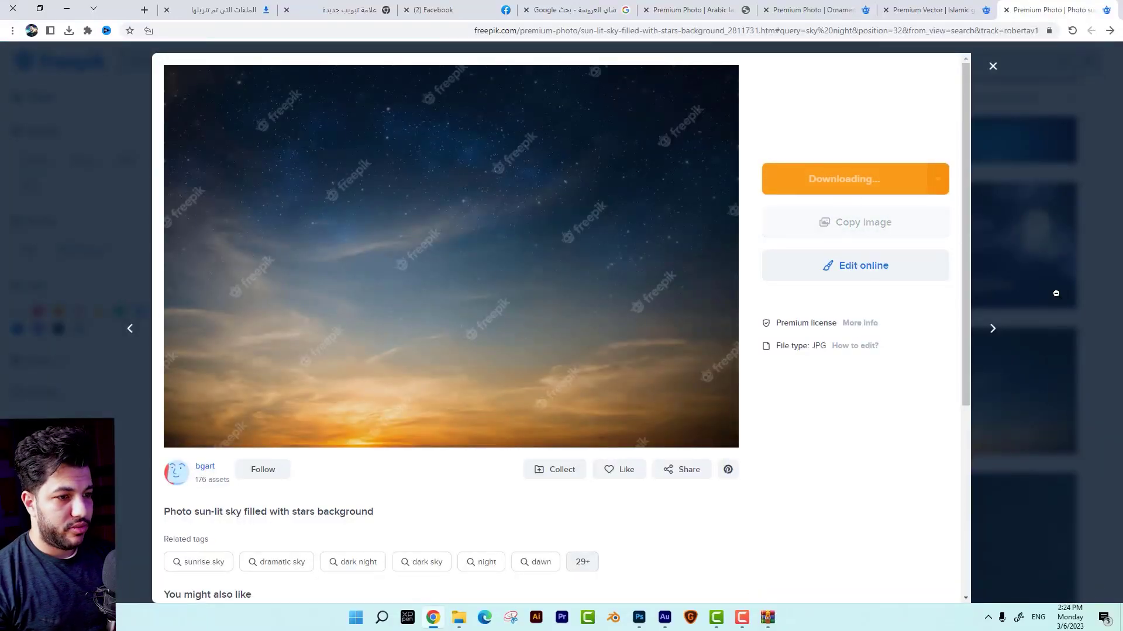
pyautogui.scroll(-4, 467, 211)
pyautogui.scroll(4, 584, 257)
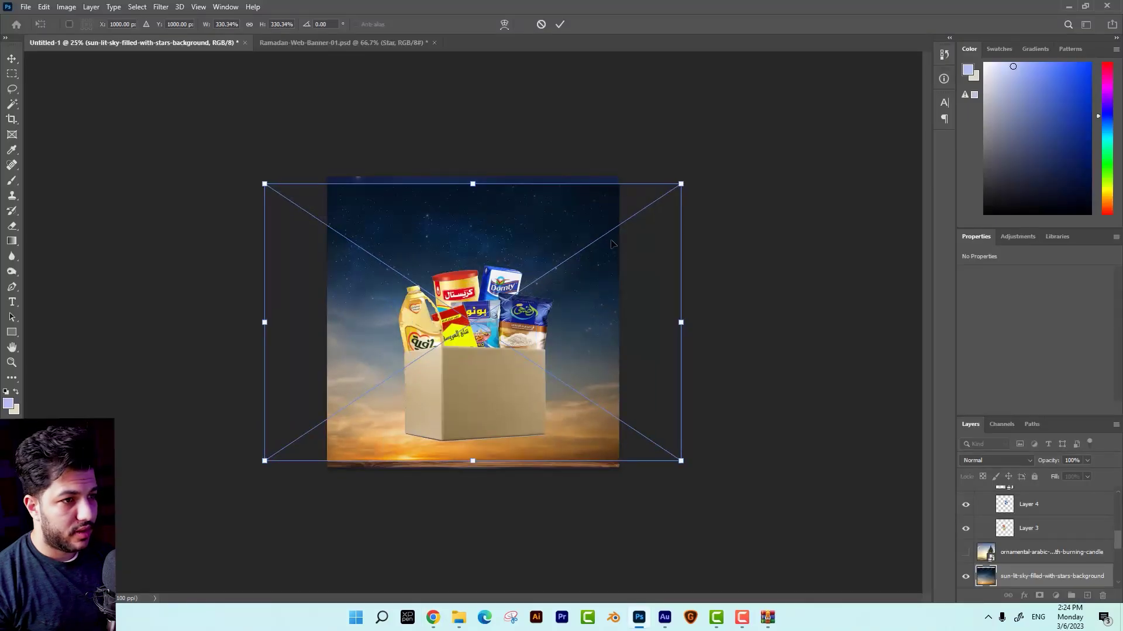
# Place the sky image below the wood layer, then position and scale it on the canvas.
pyautogui.press('Return')
pyautogui.moveTo(1053, 576); pyautogui.dragTo(1070, 588)
pyautogui.moveTo(633, 396); pyautogui.dragTo(632, 373)
pyautogui.hotkey('ctrl', '+')
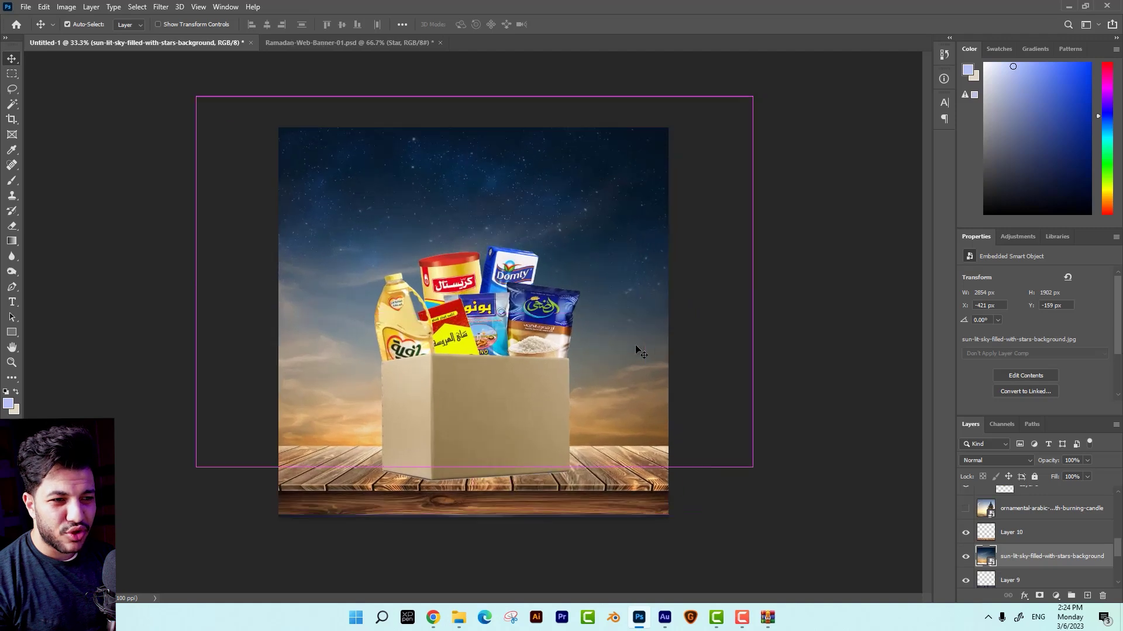
pyautogui.moveTo(562, 366); pyautogui.dragTo(580, 363)
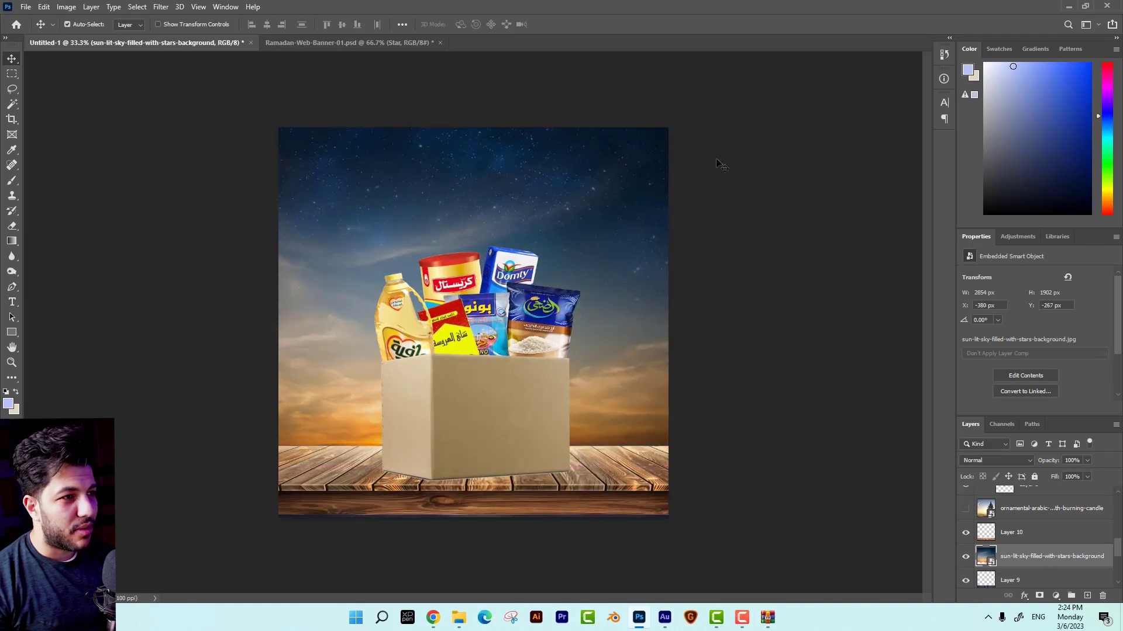
pyautogui.hotkey('ctrl', 't')
pyautogui.moveTo(757, 83); pyautogui.dragTo(725, 95)
pyautogui.moveTo(672, 251); pyautogui.dragTo(671, 278)
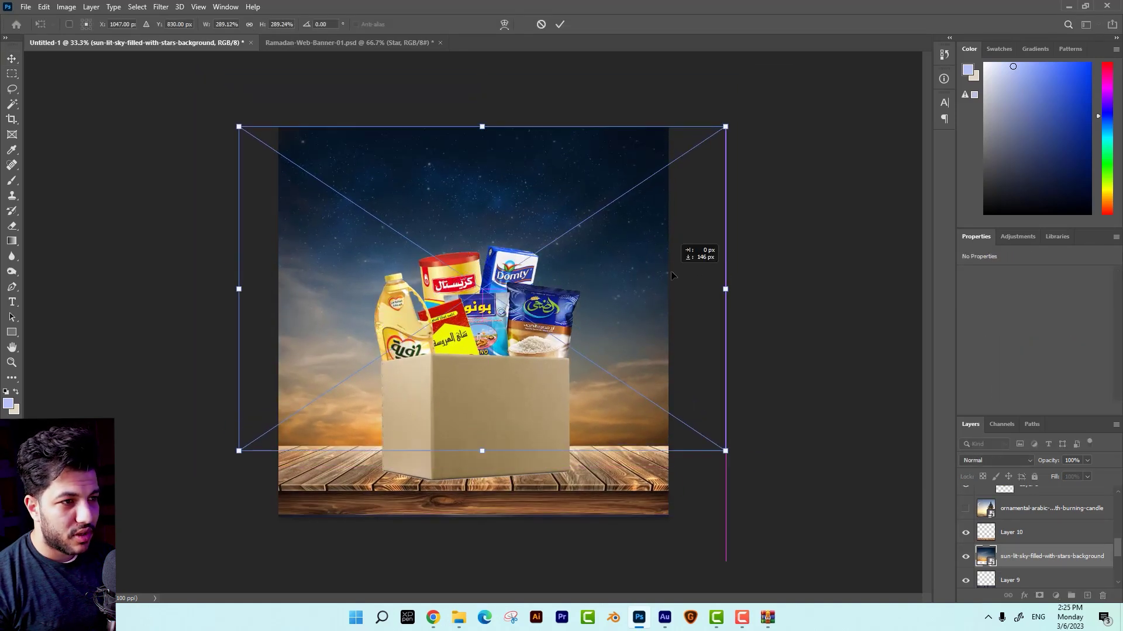
pyautogui.press('Return')
# Add a Color Balance adjustment to the carton box layer, pushing Red and Green up.
pyautogui.rightClick(416, 387)
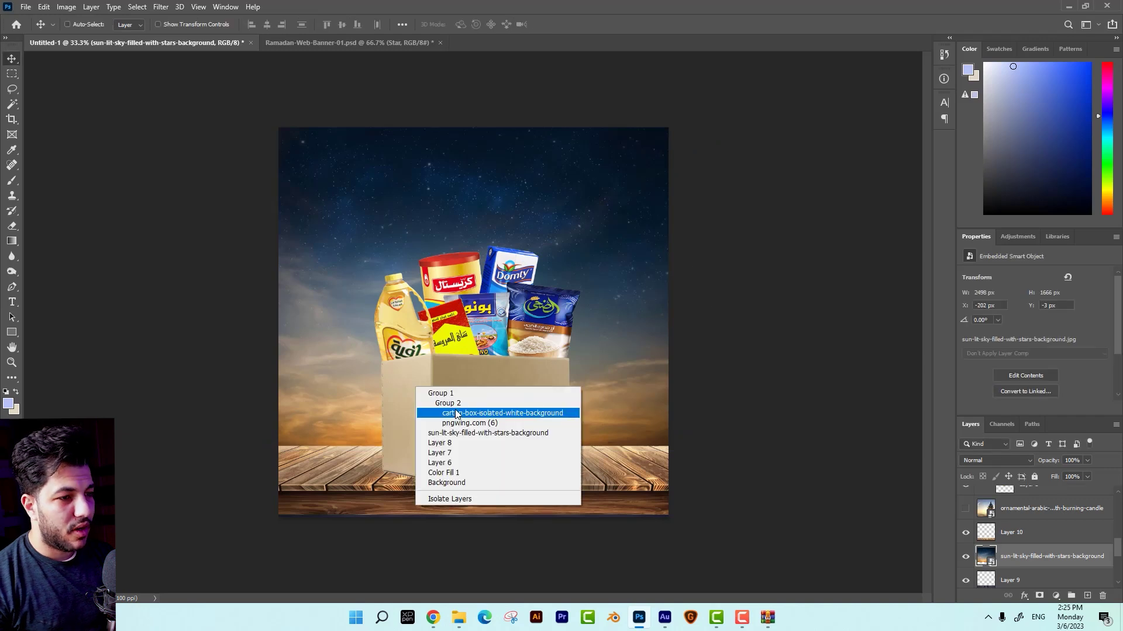
pyautogui.click(457, 414)
pyautogui.hotkey('ctrl', '+')
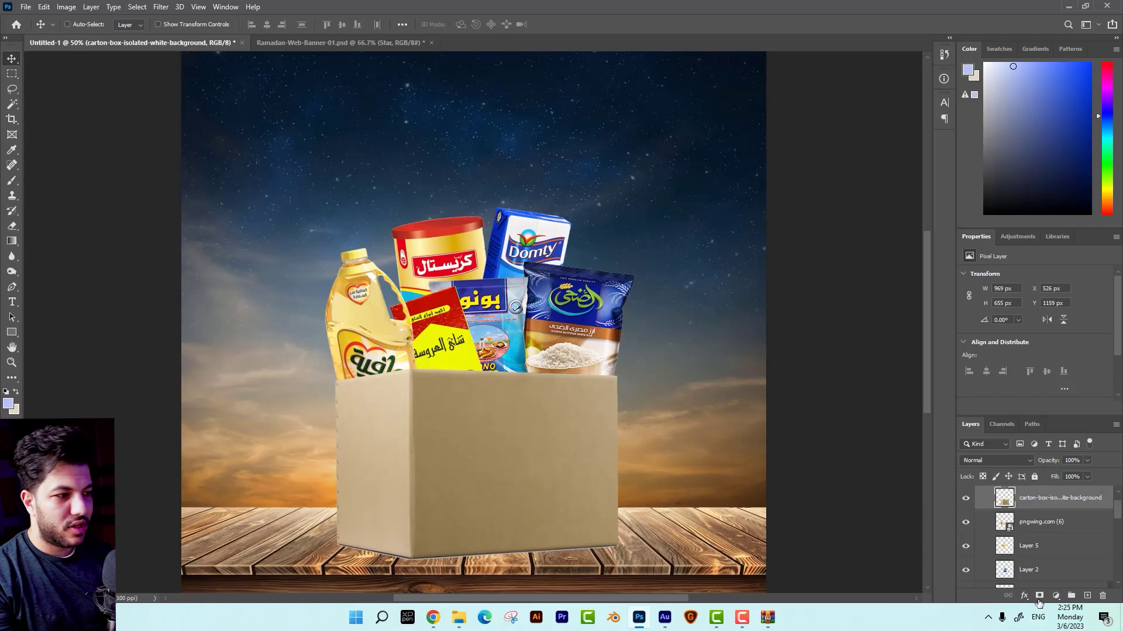
pyautogui.click(1056, 599)
pyautogui.click(1063, 504)
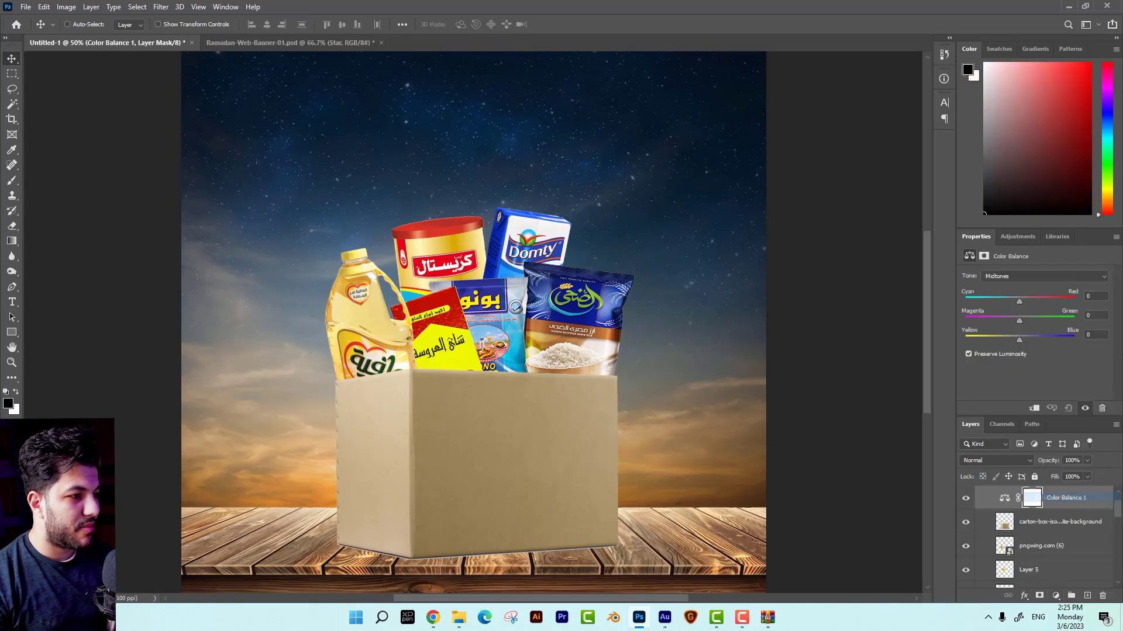
pyautogui.click(1038, 301)
pyautogui.click(1034, 320)
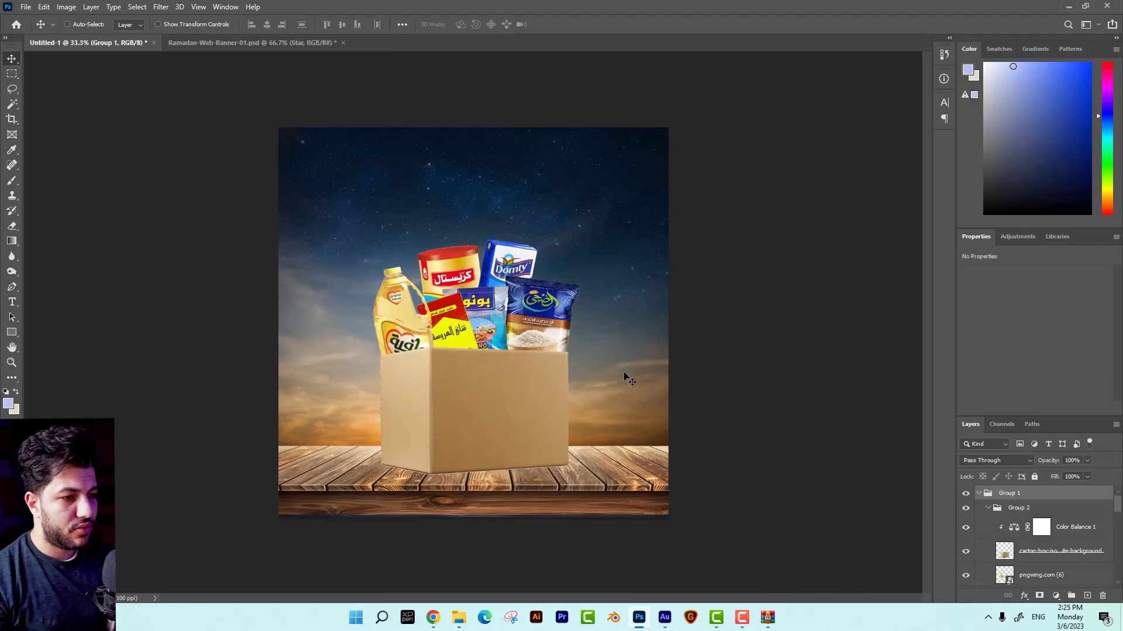
# Free Transform the starry sky layer wider to the left, to 3029 × 1666 px.
pyautogui.scroll(2, 573, 258)
pyautogui.scroll(1, 573, 257)
pyautogui.scroll(-1, 614, 381)
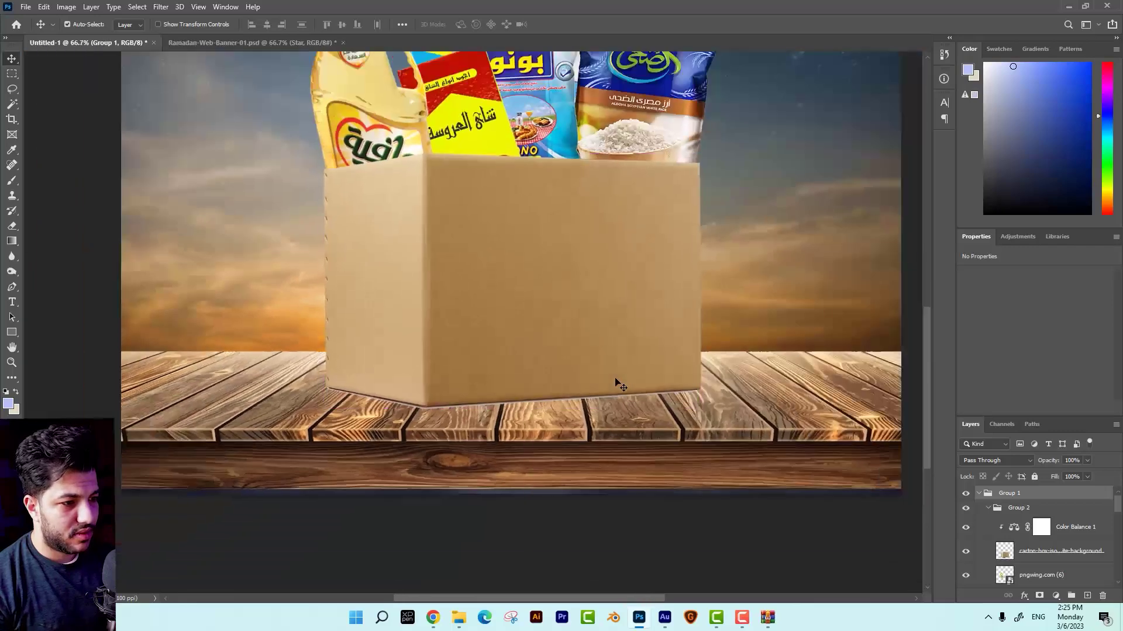
pyautogui.scroll(-1, 633, 389)
pyautogui.rightClick(610, 435)
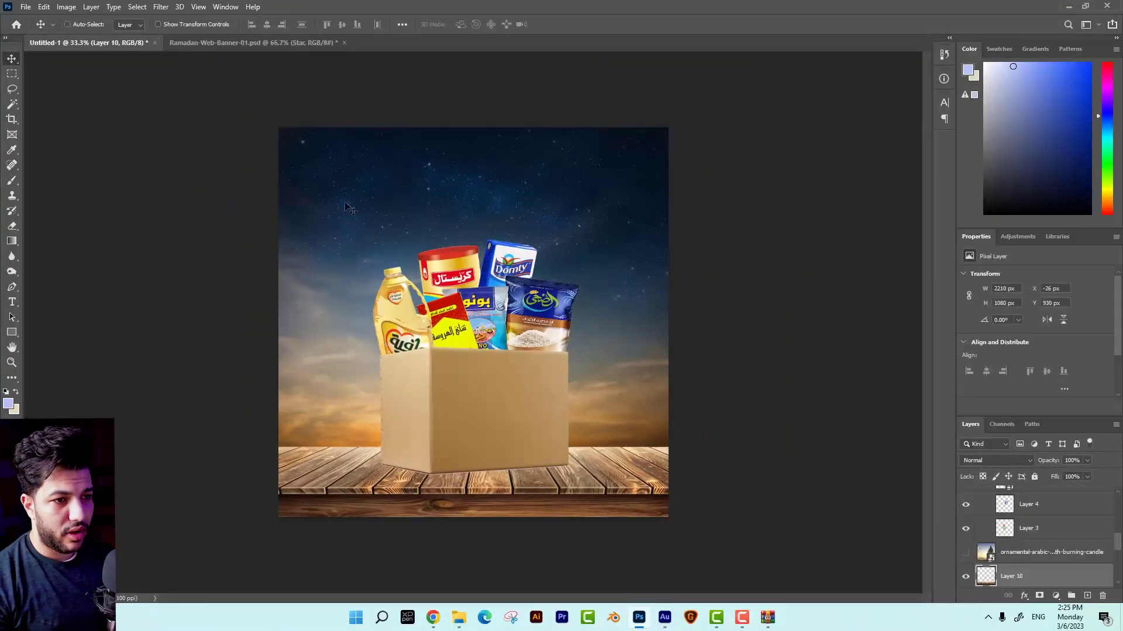
pyautogui.rightClick(342, 367)
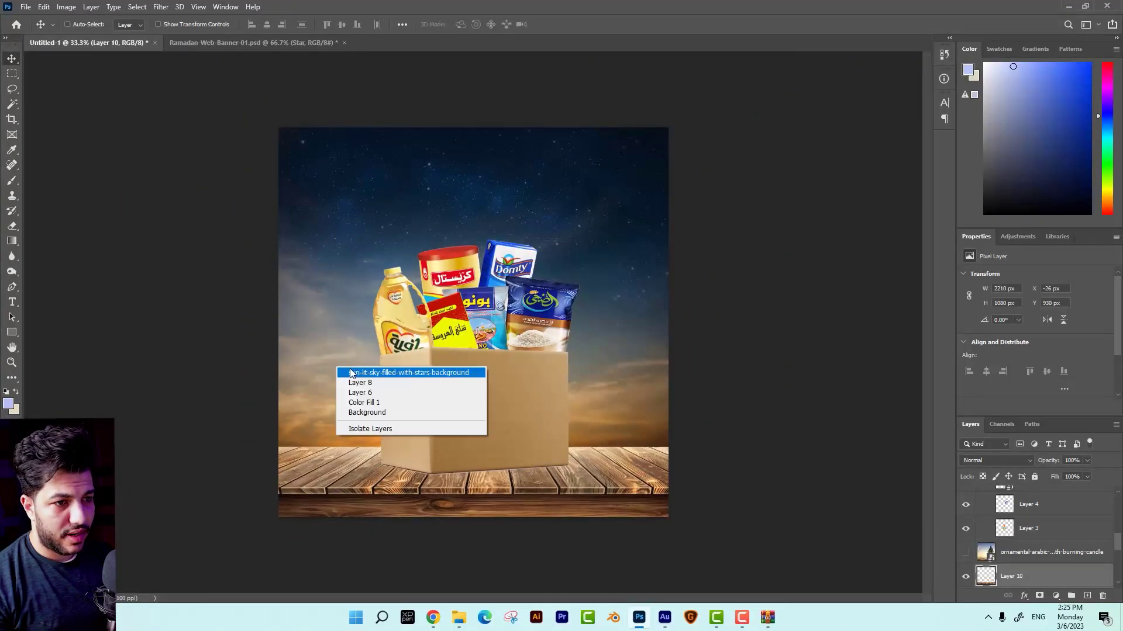
pyautogui.click(346, 371)
pyautogui.hotkey('ctrl', 't')
pyautogui.moveTo(242, 299); pyautogui.dragTo(135, 268)
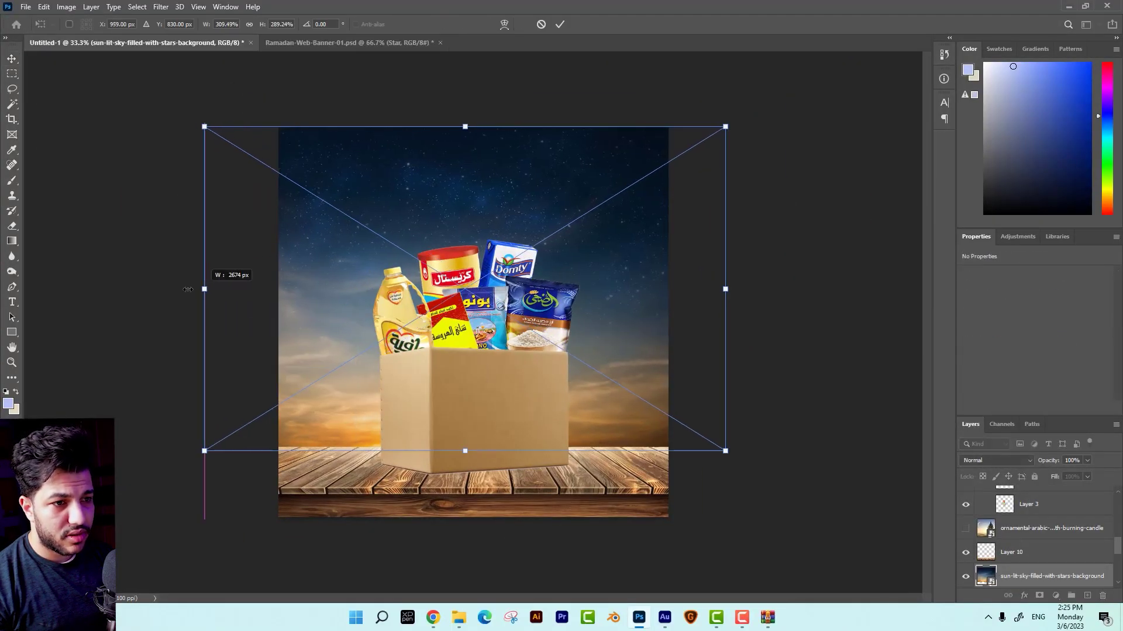
pyautogui.press('Return')
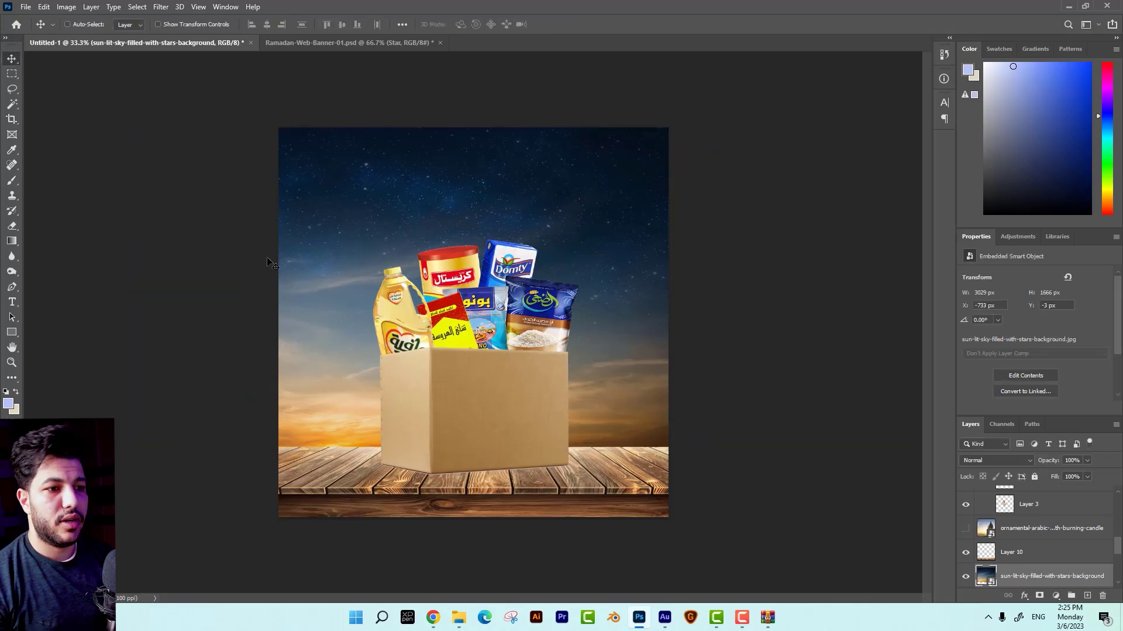
# Zoom in on the box and table and select Layer 10.
pyautogui.hotkey('ctrl', '+')
pyautogui.hotkey('ctrl', '+')
pyautogui.hotkey('ctrl', '+')
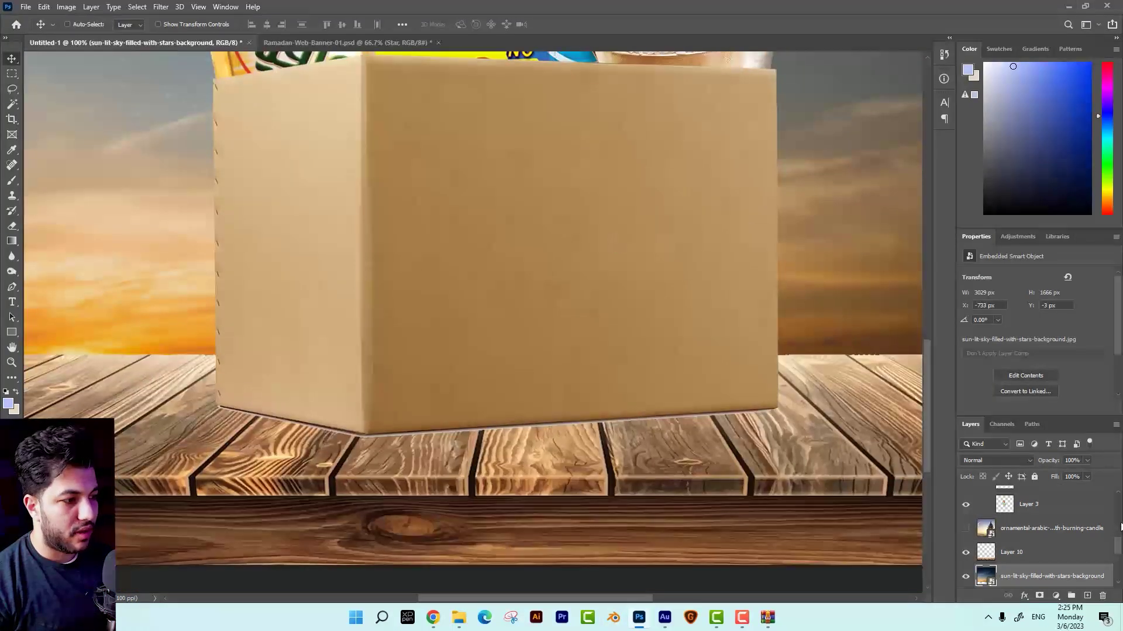
pyautogui.click(1028, 555)
pyautogui.rightClick(760, 489)
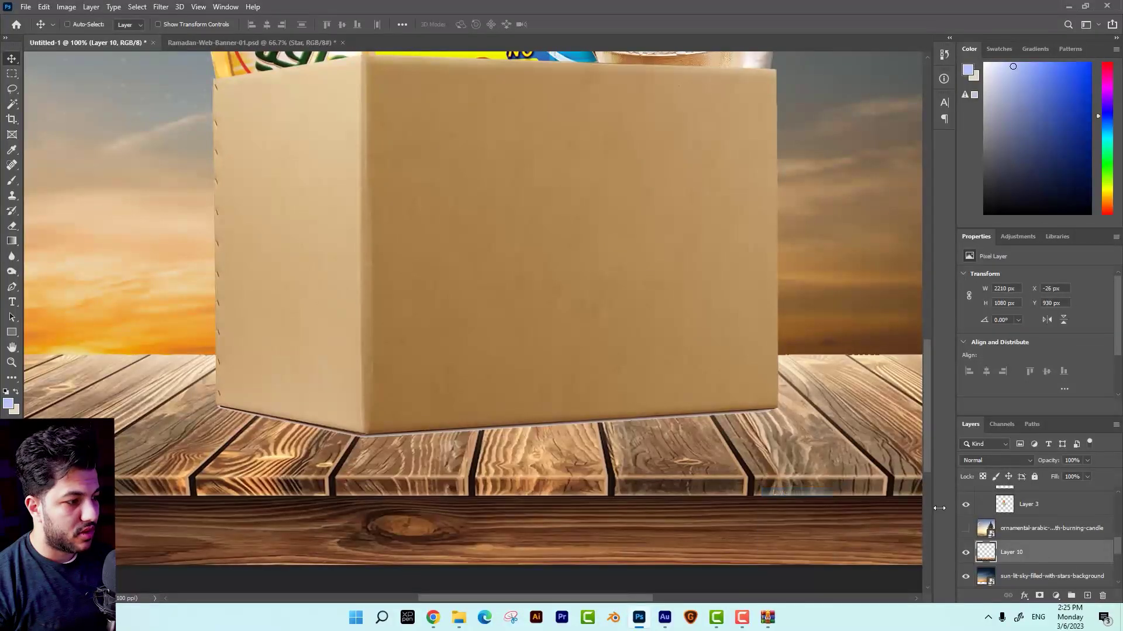
# On a new Layer 11, trace a Pen path under the box and convert it to a selection.
pyautogui.click(1086, 596)
pyautogui.click(13, 287)
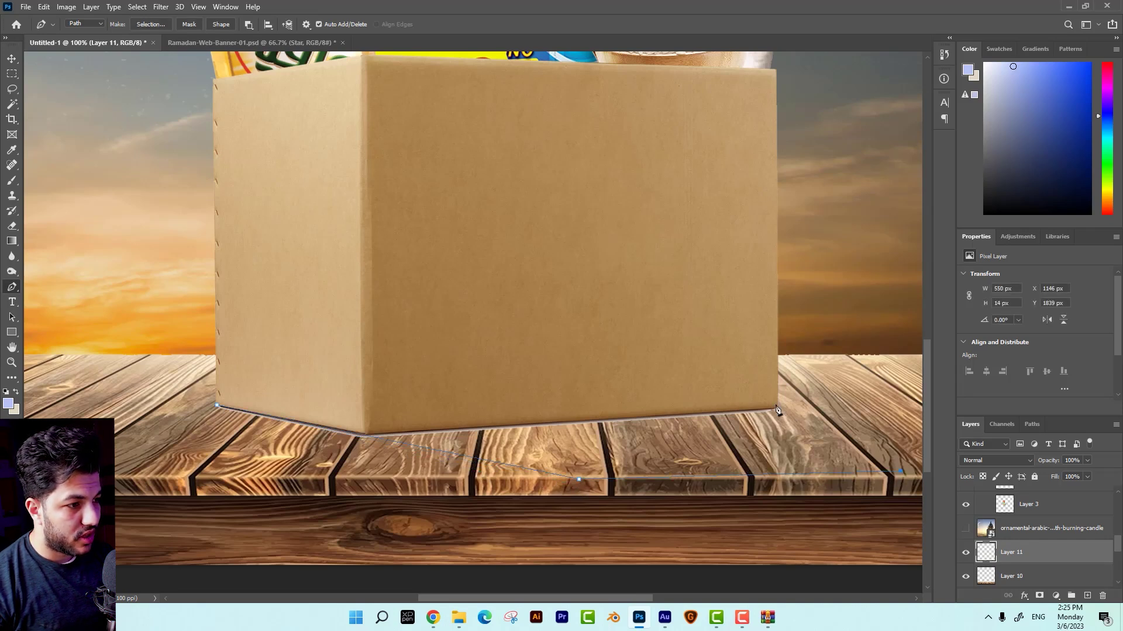
pyautogui.hotkey('ctrl', '-')
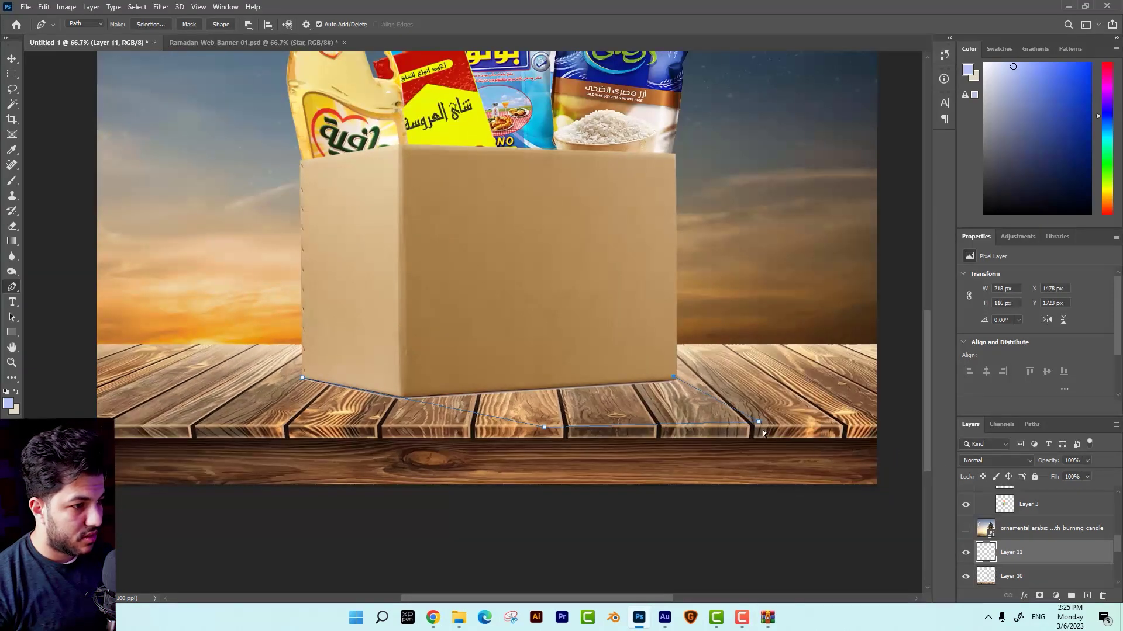
pyautogui.moveTo(759, 422); pyautogui.dragTo(830, 408)
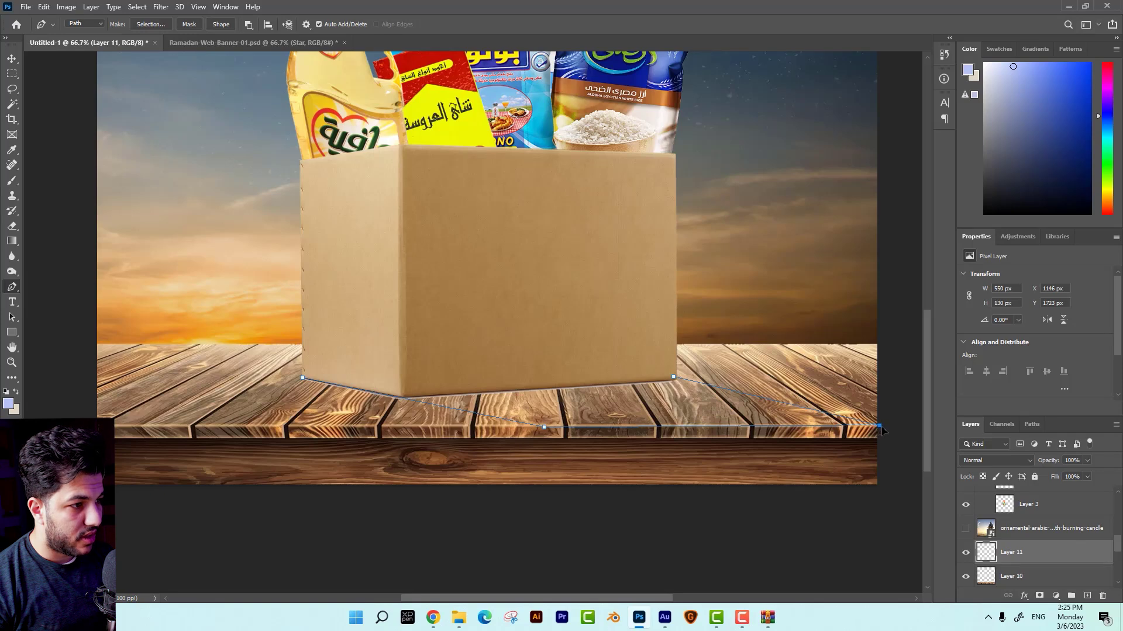
pyautogui.click(593, 308)
pyautogui.click(561, 316)
pyautogui.click(465, 314)
pyautogui.hotkey('ctrl', 'Return')
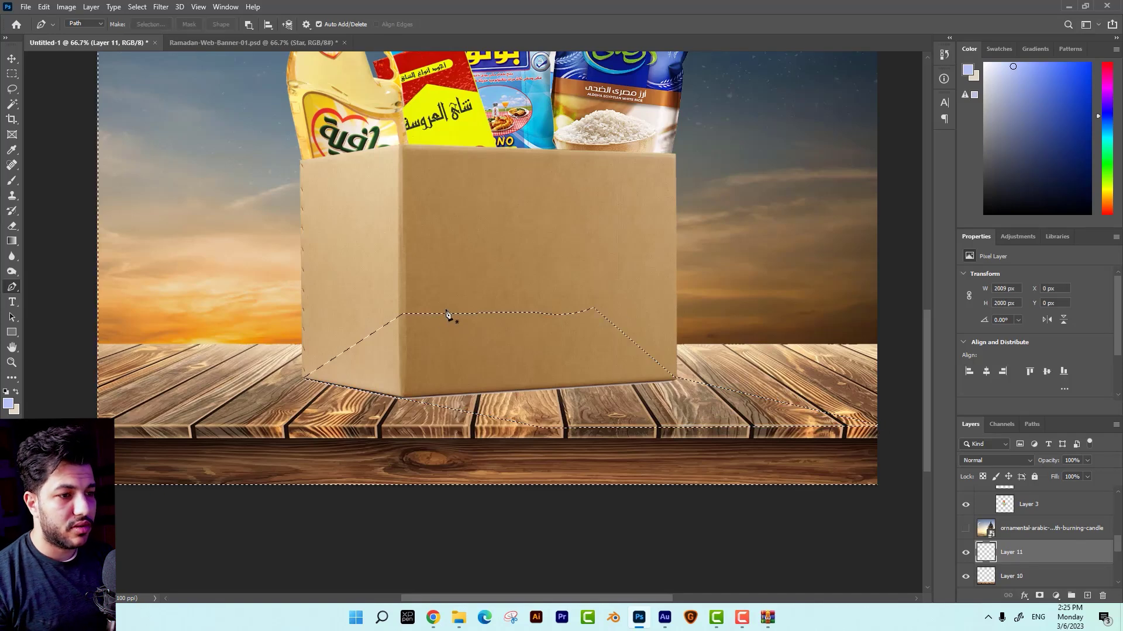
# Paint the shadow selection black with the Brush, then deselect.
pyautogui.click(12, 150)
pyautogui.click(9, 403)
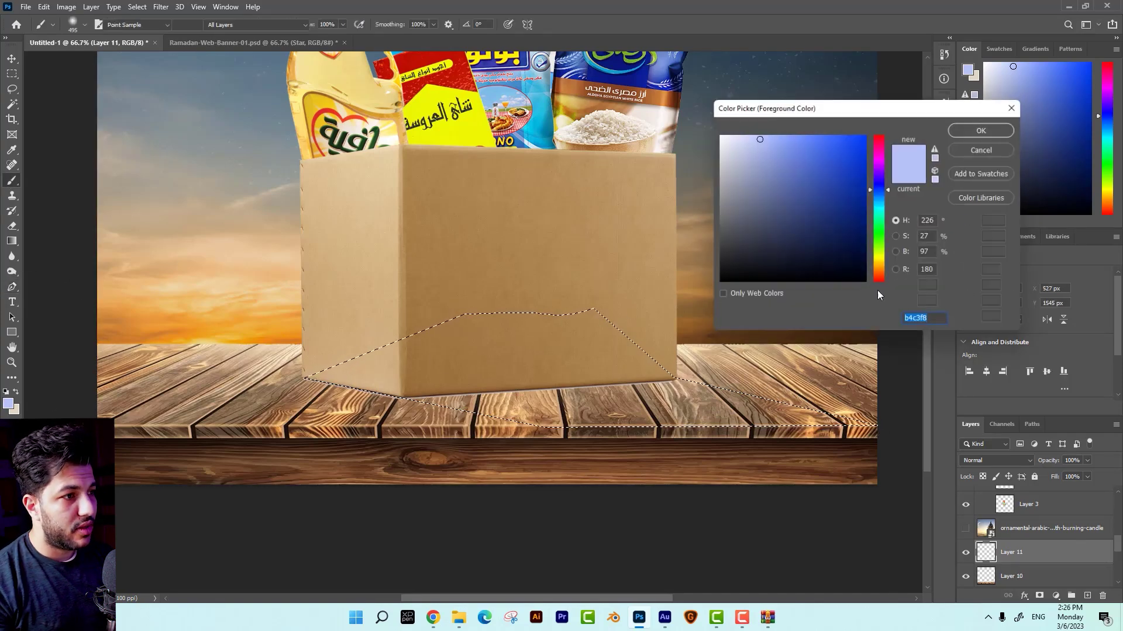
pyautogui.click(865, 283)
pyautogui.press('Return')
pyautogui.press('b')
pyautogui.moveTo(848, 412); pyautogui.dragTo(468, 404)
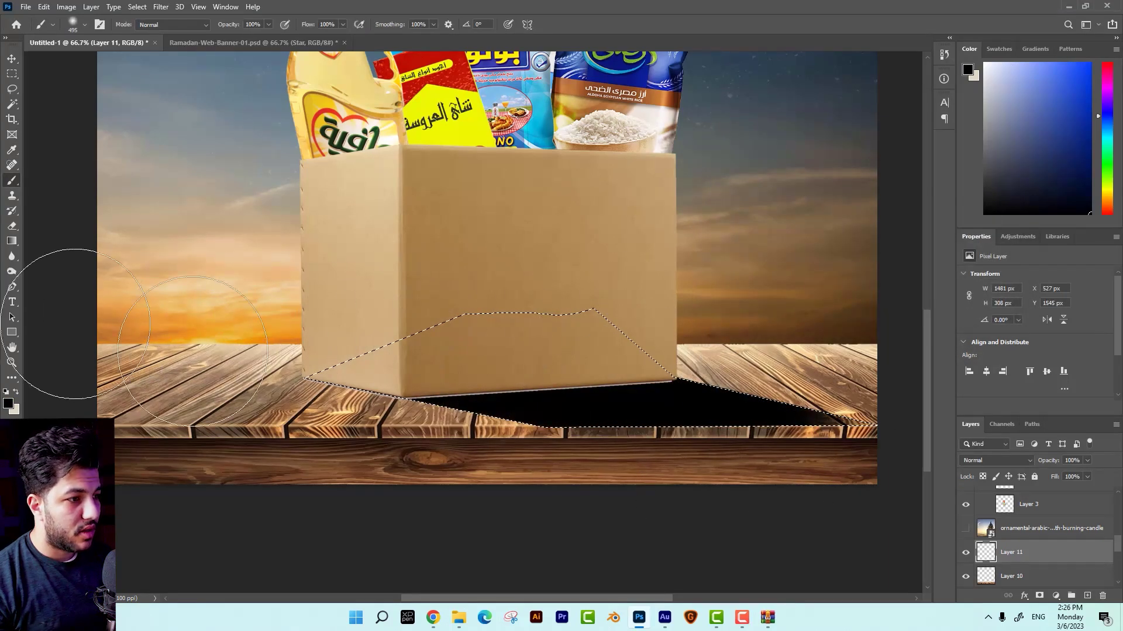
pyautogui.hotkey('ctrl', 'd')
pyautogui.hotkey('ctrl', '-')
pyautogui.hotkey('ctrl', '-')
pyautogui.hotkey('ctrl', '+')
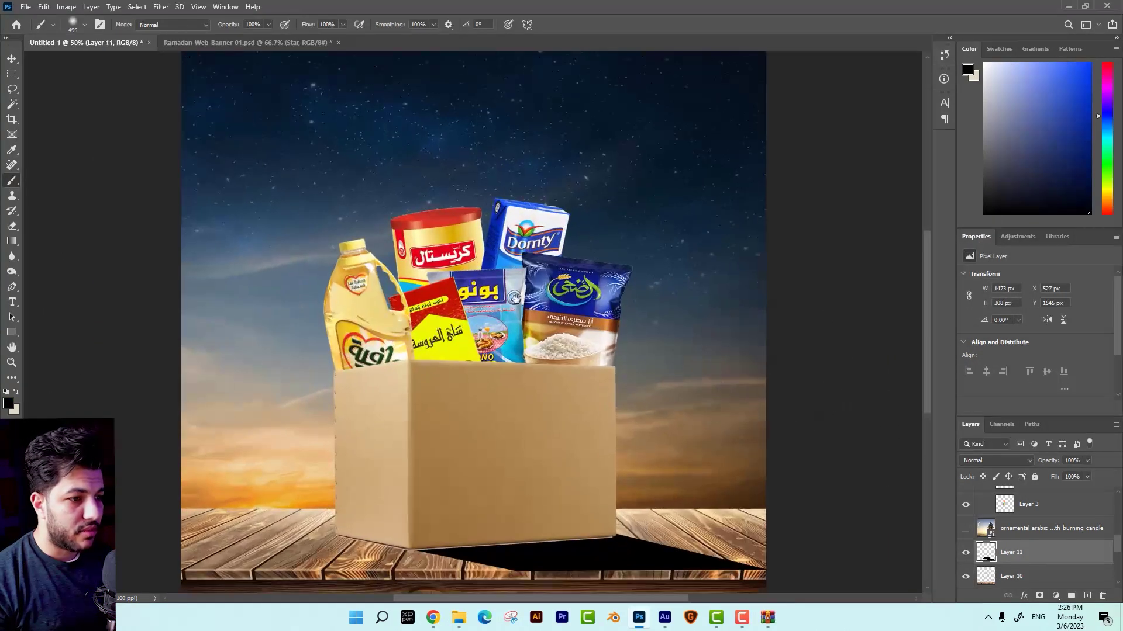
pyautogui.moveTo(520, 326); pyautogui.dragTo(504, 259)
# Apply a 176-pixel, 0° Motion Blur to the shadow.
pyautogui.click(12, 58)
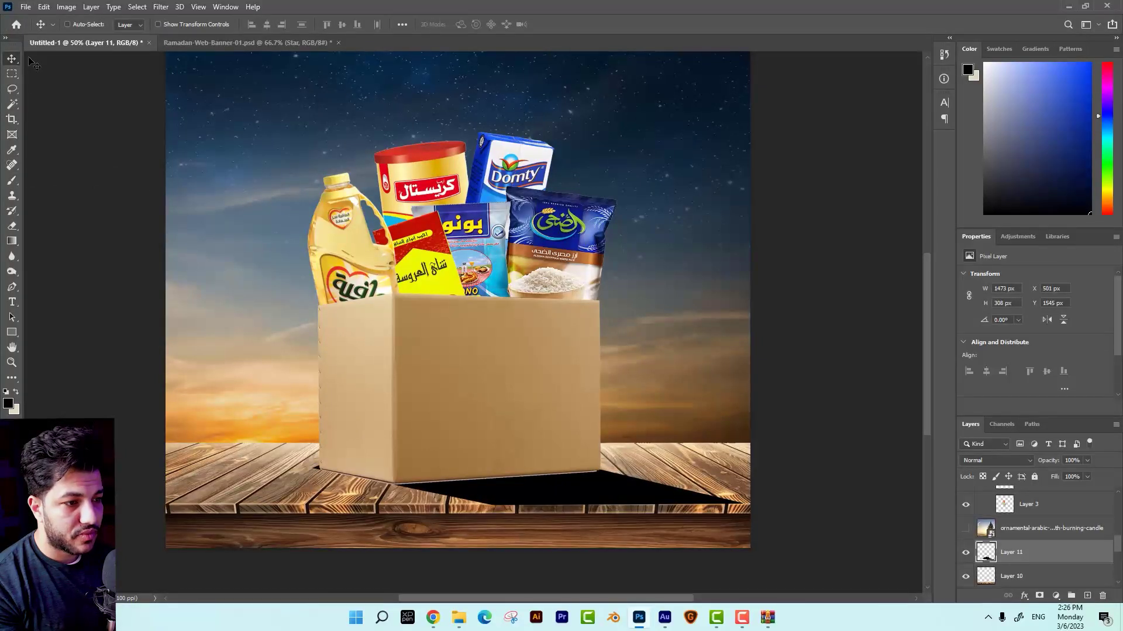
pyautogui.click(161, 7)
pyautogui.moveTo(168, 156)
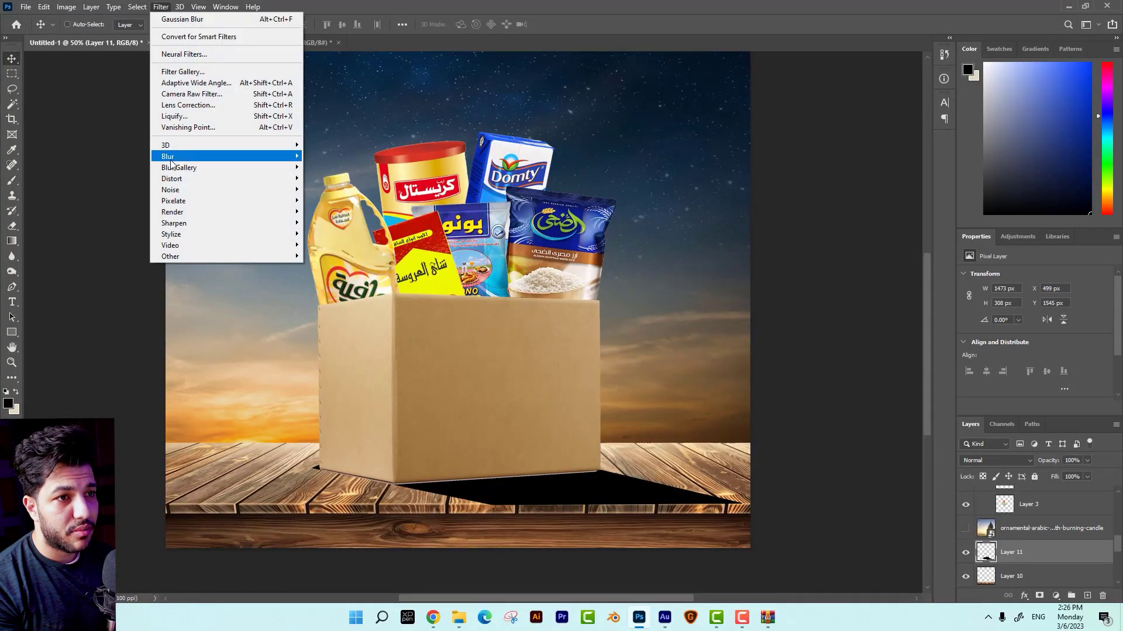
pyautogui.click(332, 223)
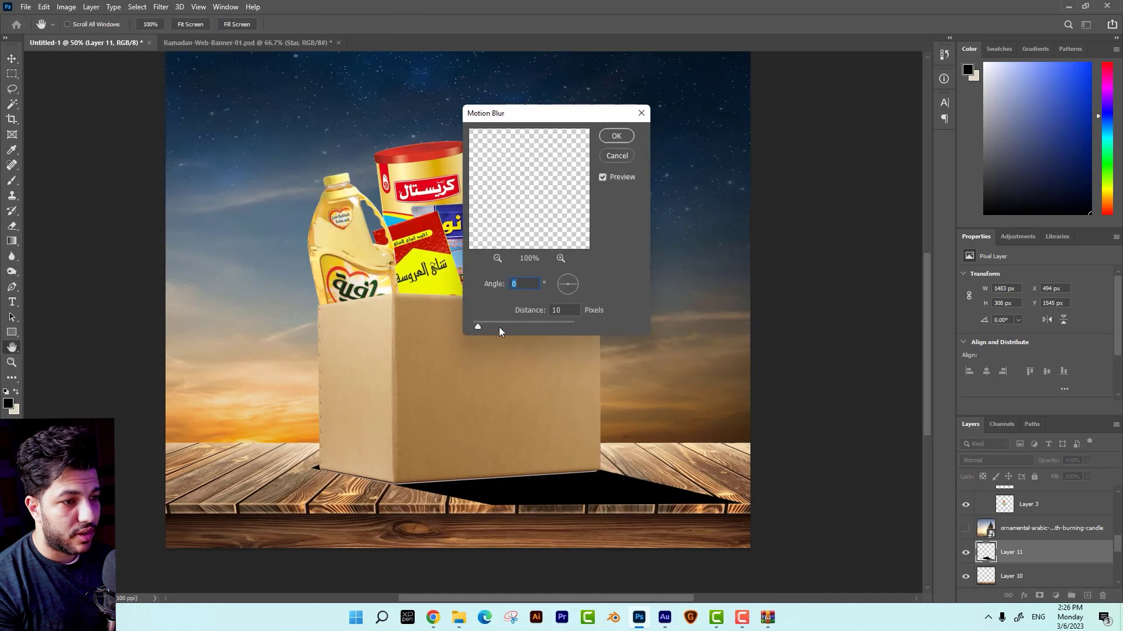
pyautogui.moveTo(499, 326); pyautogui.dragTo(521, 324)
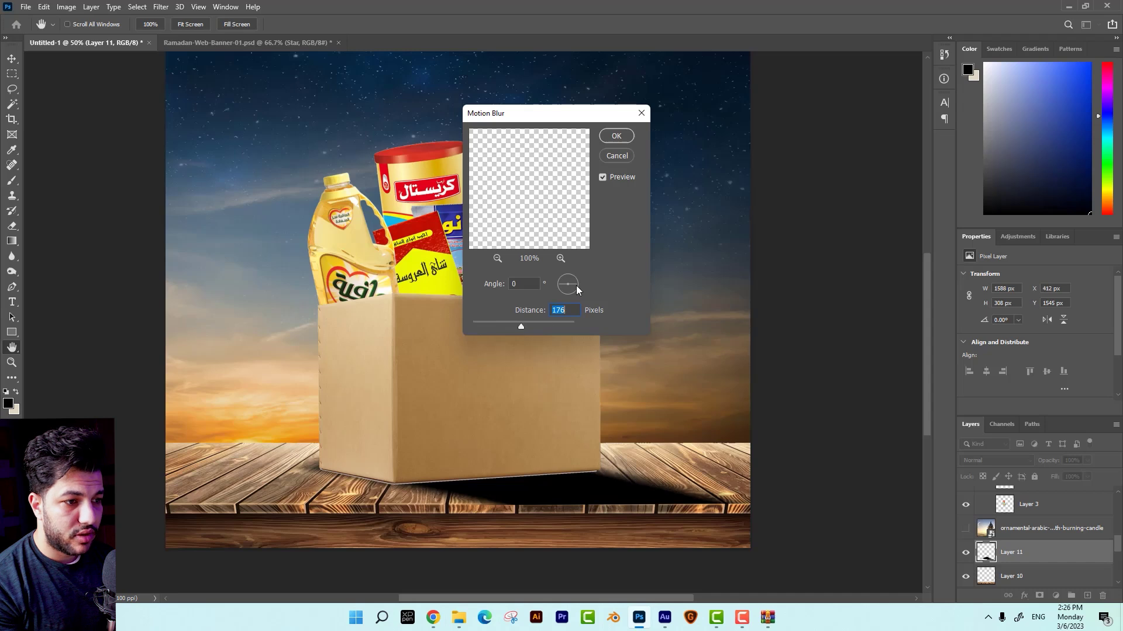
pyautogui.moveTo(576, 285); pyautogui.dragTo(575, 290)
pyautogui.press('Return')
pyautogui.click(17, 52)
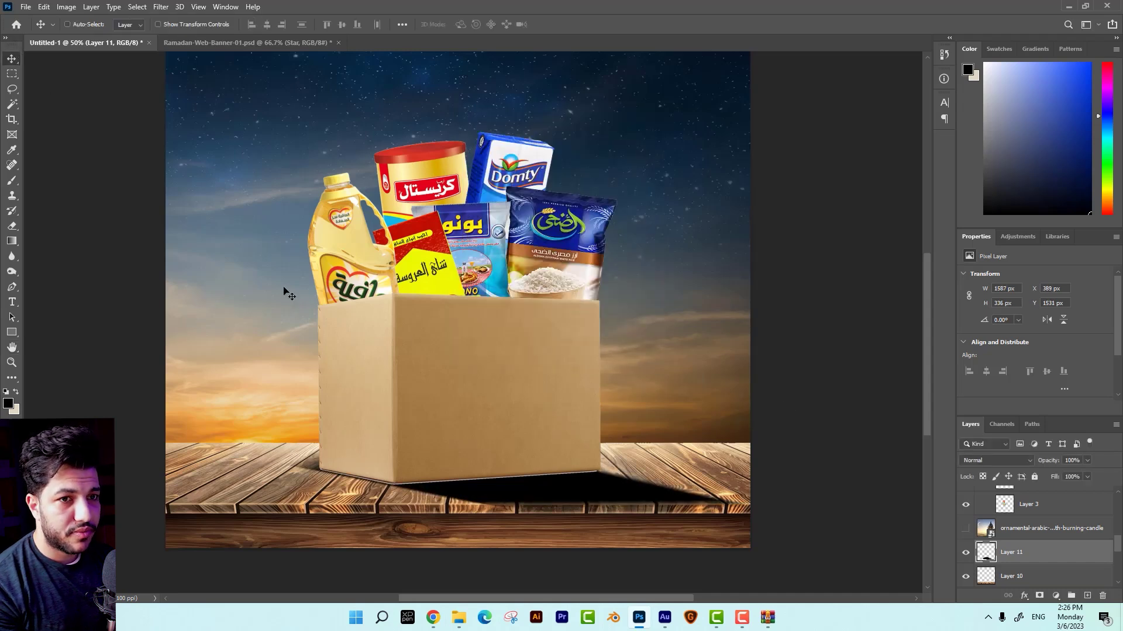
# Add a layer mask to Layer 11 and drag a gradient fading the shadow away from the box.
pyautogui.click(1038, 596)
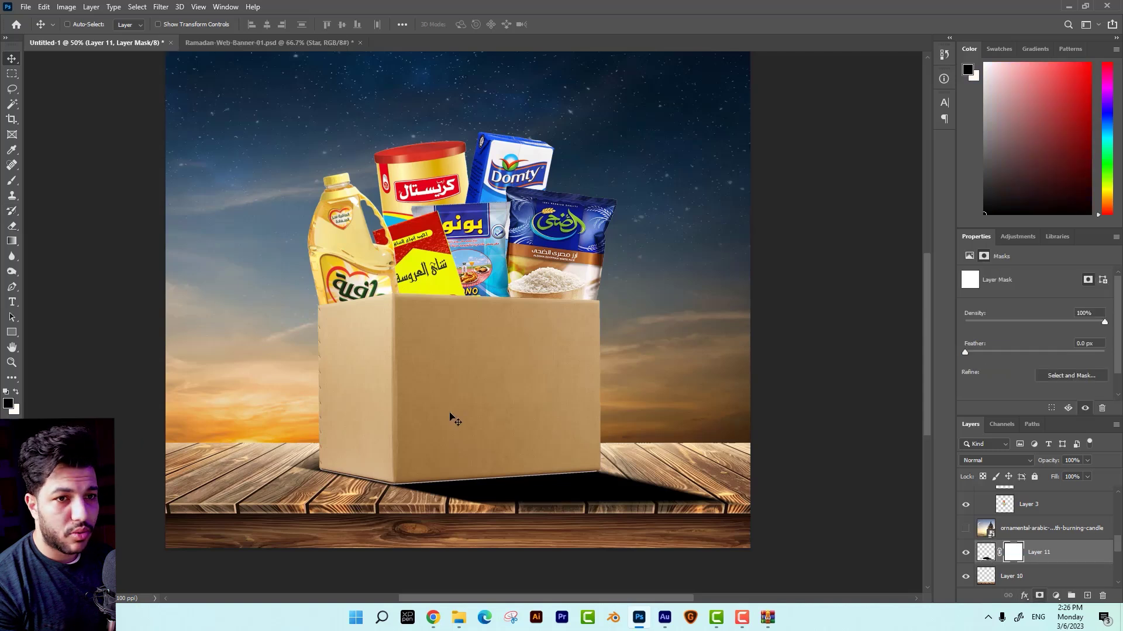
pyautogui.click(10, 244)
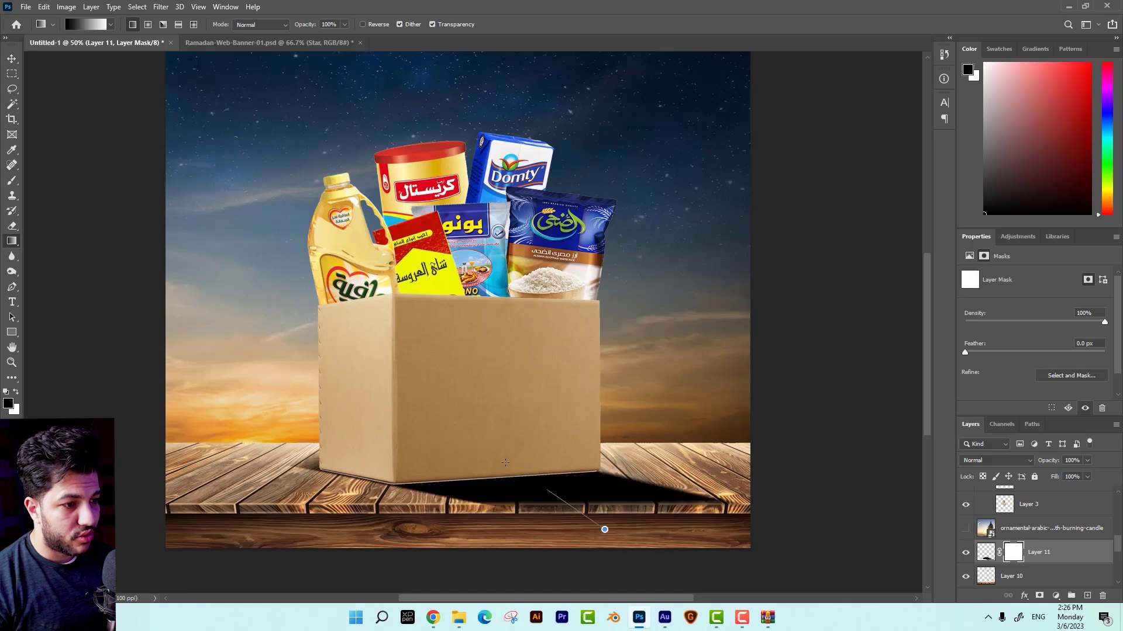
pyautogui.moveTo(673, 528); pyautogui.dragTo(337, 408)
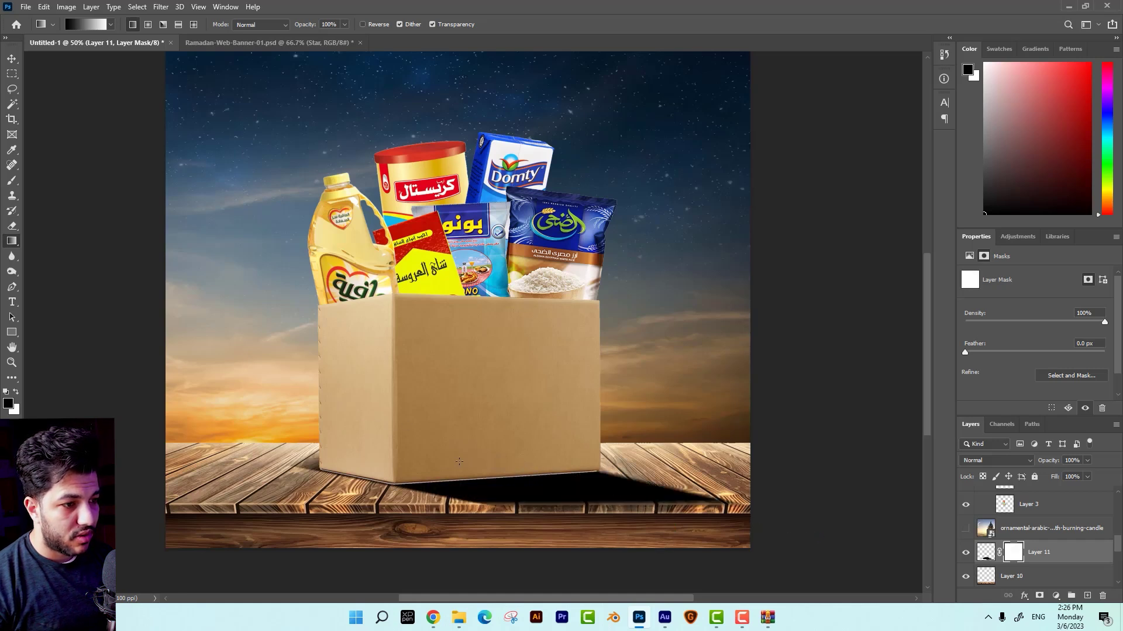
pyautogui.moveTo(750, 551); pyautogui.dragTo(364, 477)
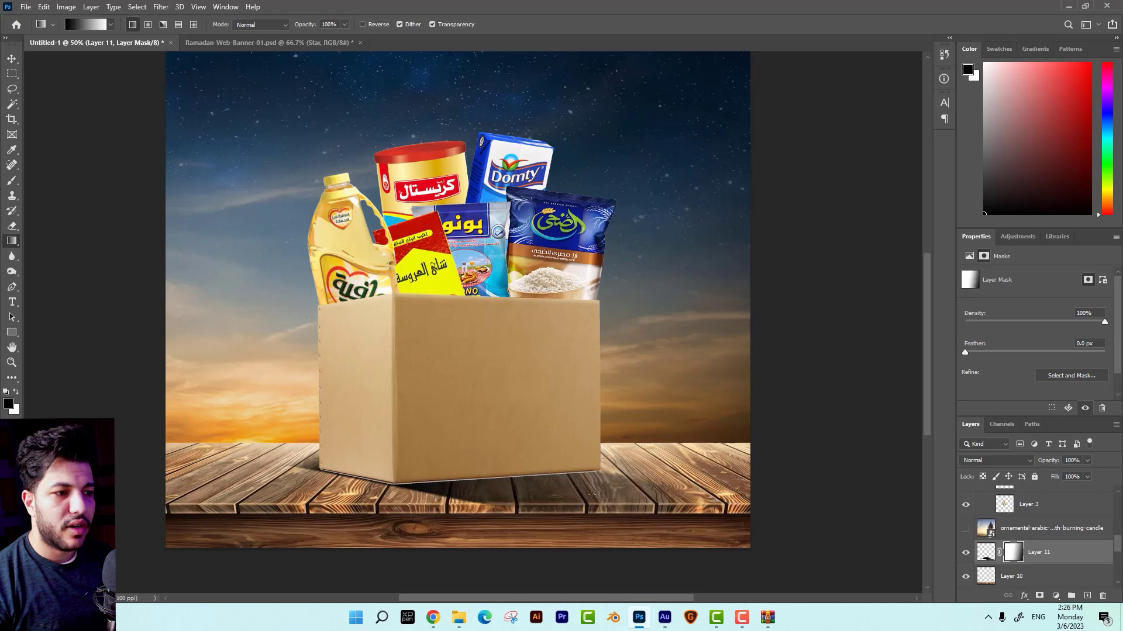
# Set up a smaller soft round Eraser for the shadow's left edge.
pyautogui.press('e')
pyautogui.rightClick(336, 372)
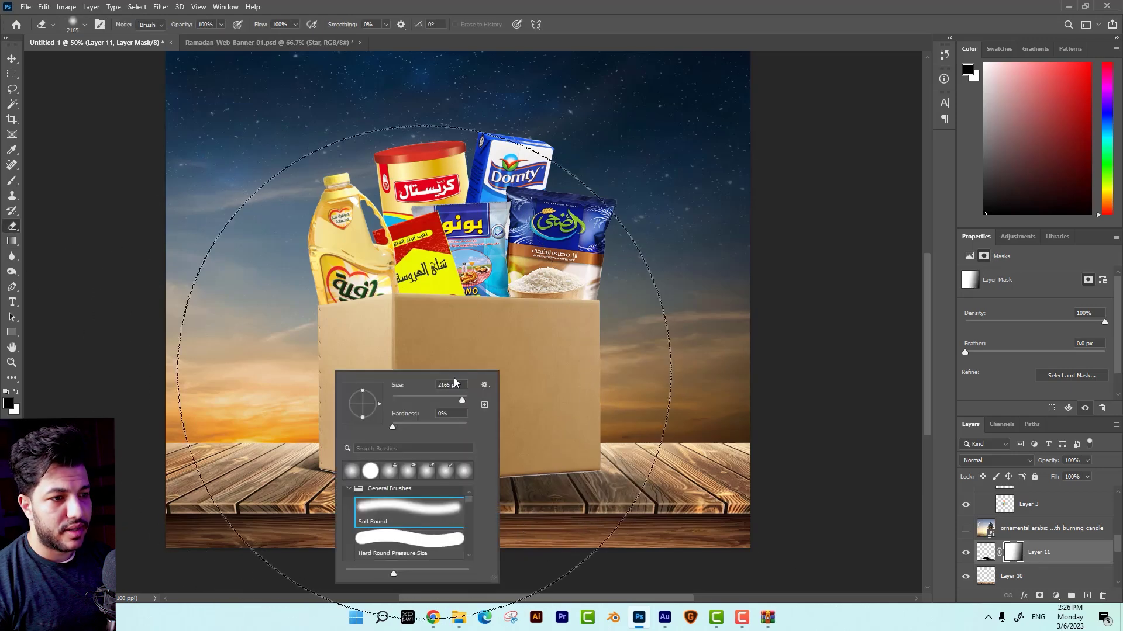
pyautogui.press('Return')
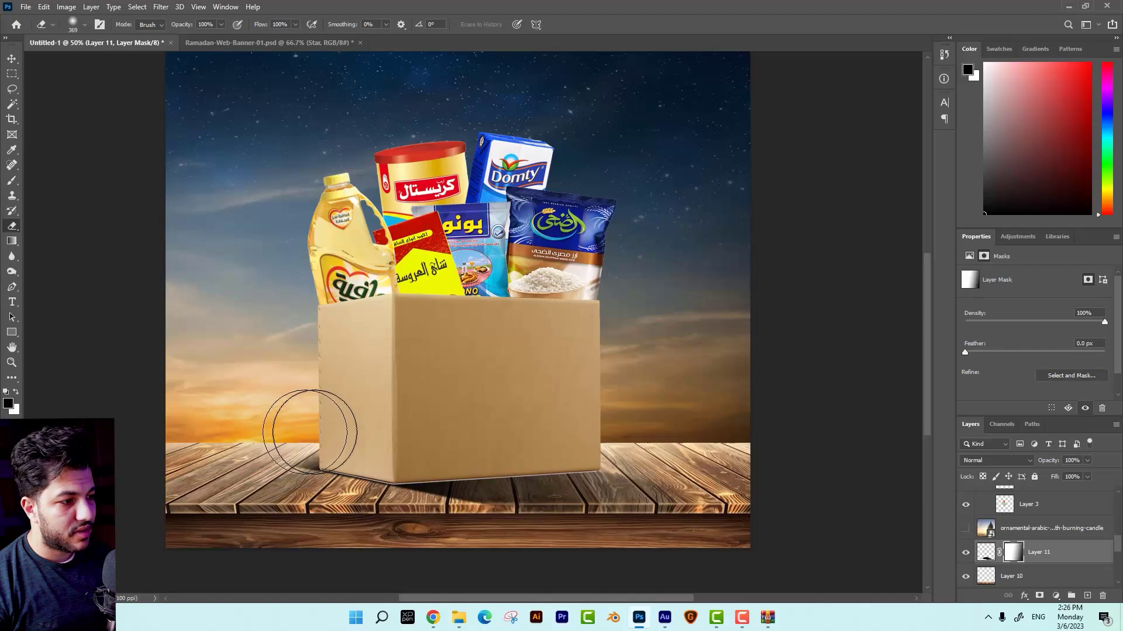
pyautogui.hotkey('ctrl', '2')
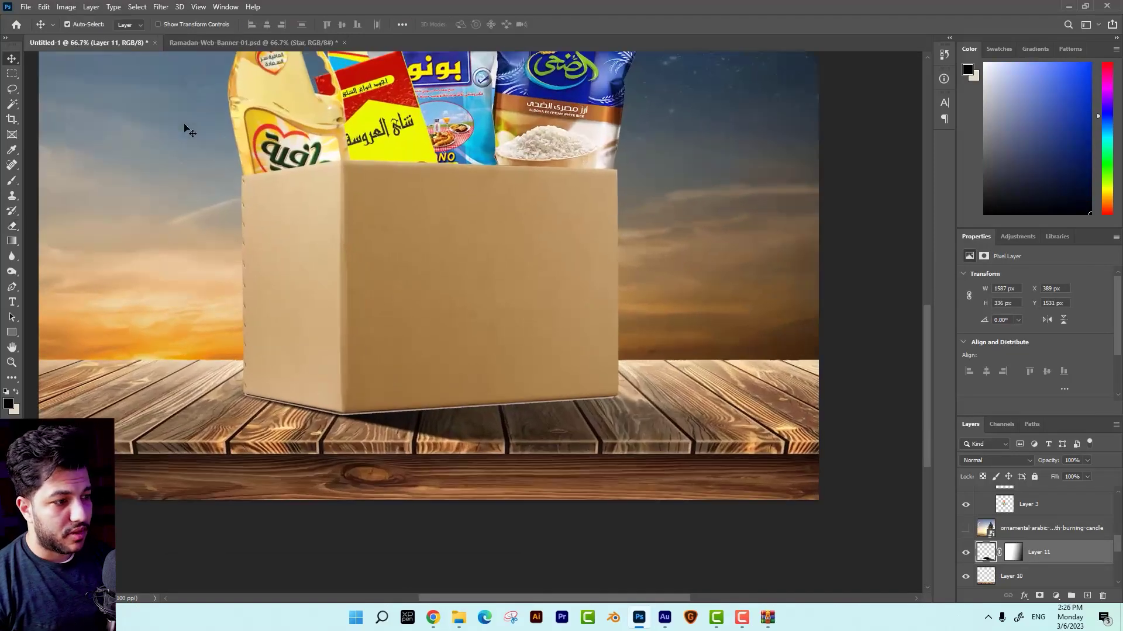
pyautogui.hotkey('ctrl', '+')
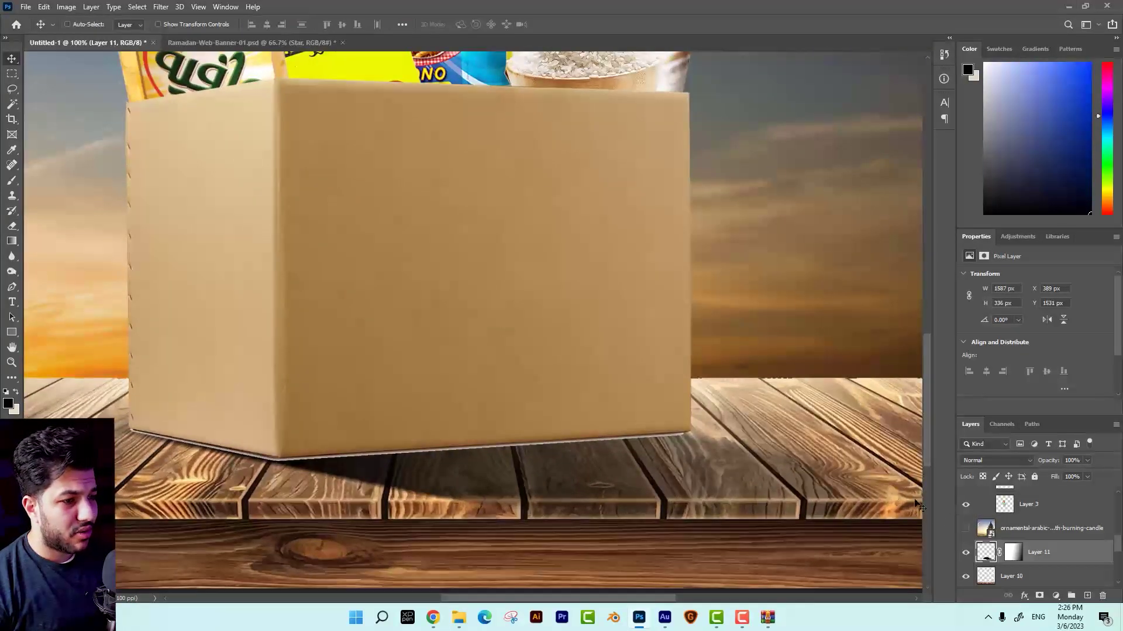
# Pen-trace the white strip under the carton box and delete it.
pyautogui.keyDown('ctrl'); pyautogui.click(396, 352); pyautogui.keyUp('ctrl')
pyautogui.press('p')
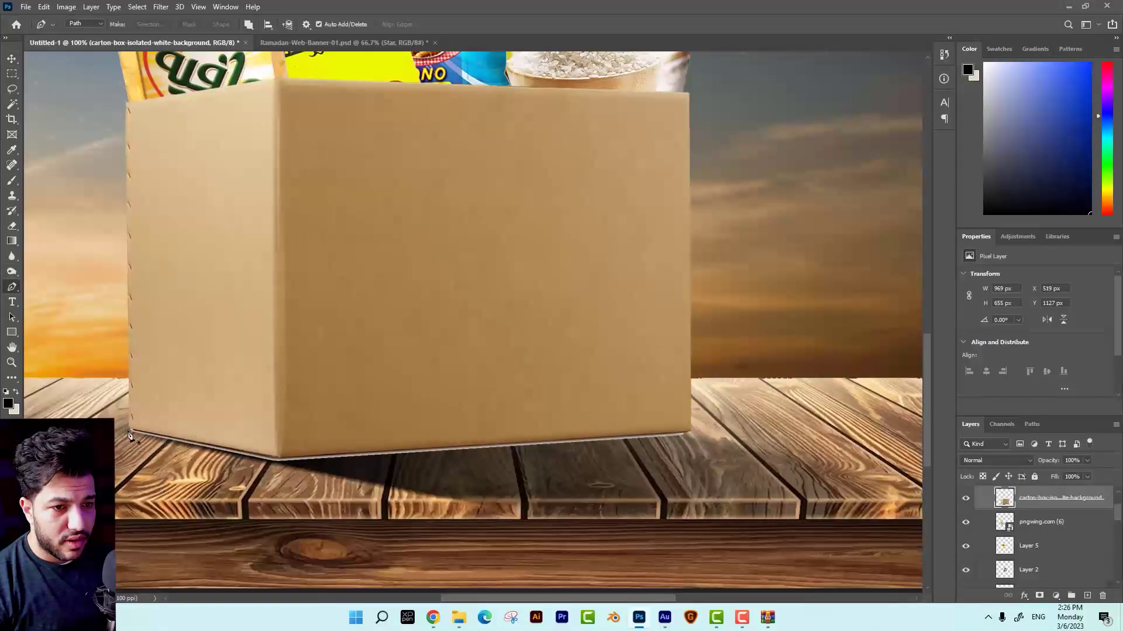
pyautogui.hotkey('ctrl', 'Return')
pyautogui.press('Delete')
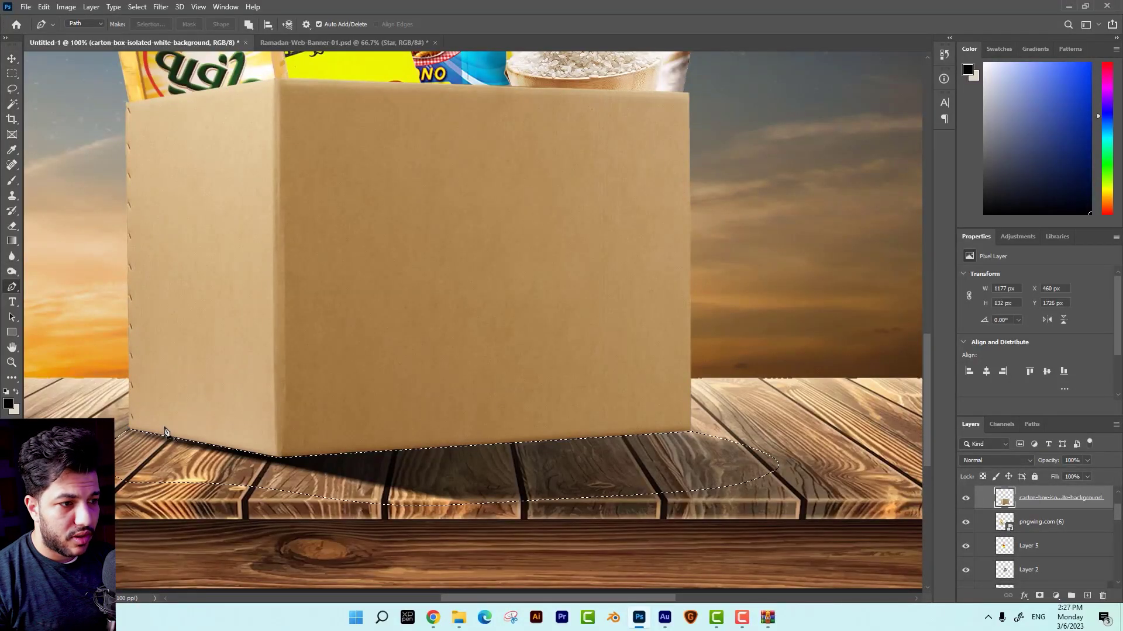
pyautogui.hotkey('ctrl', '-')
pyautogui.hotkey('ctrl', '+')
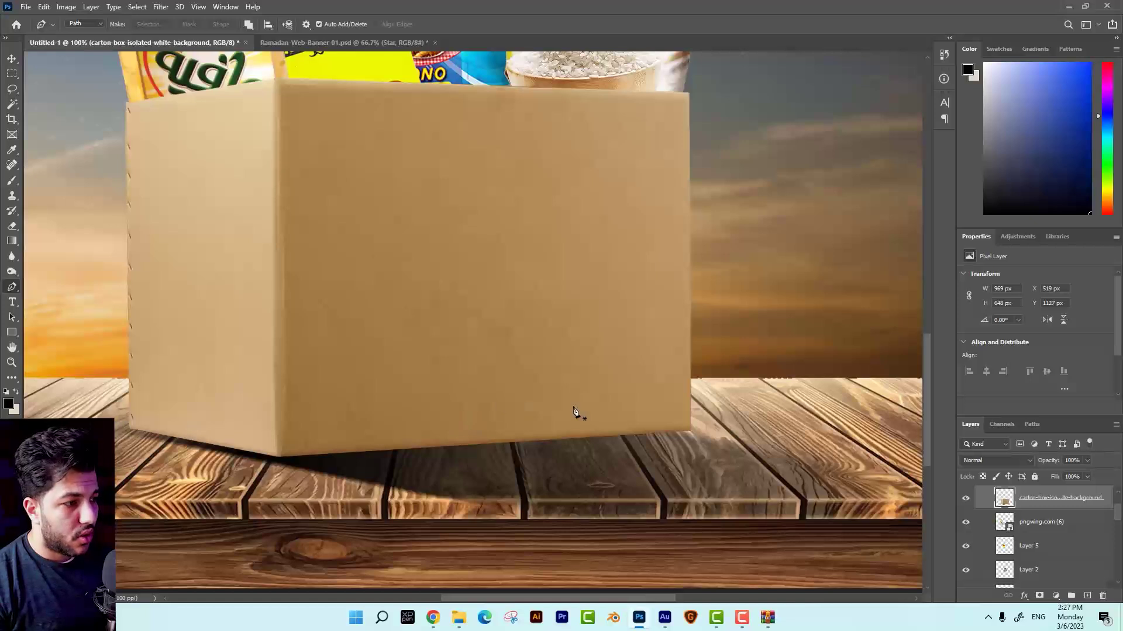
# On new Layer 12 clipped to the box, paint a soft shadow along its base at 15% flow.
pyautogui.click(1087, 596)
pyautogui.hotkey('ctrl', 'alt', 'g')
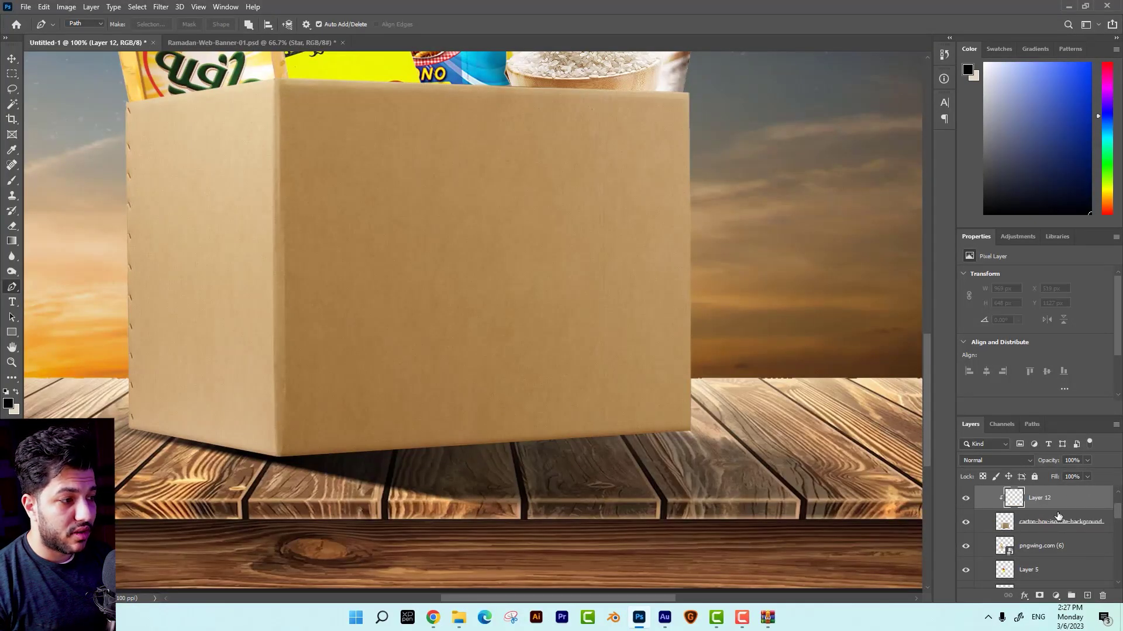
pyautogui.click(12, 181)
pyautogui.rightClick(602, 393)
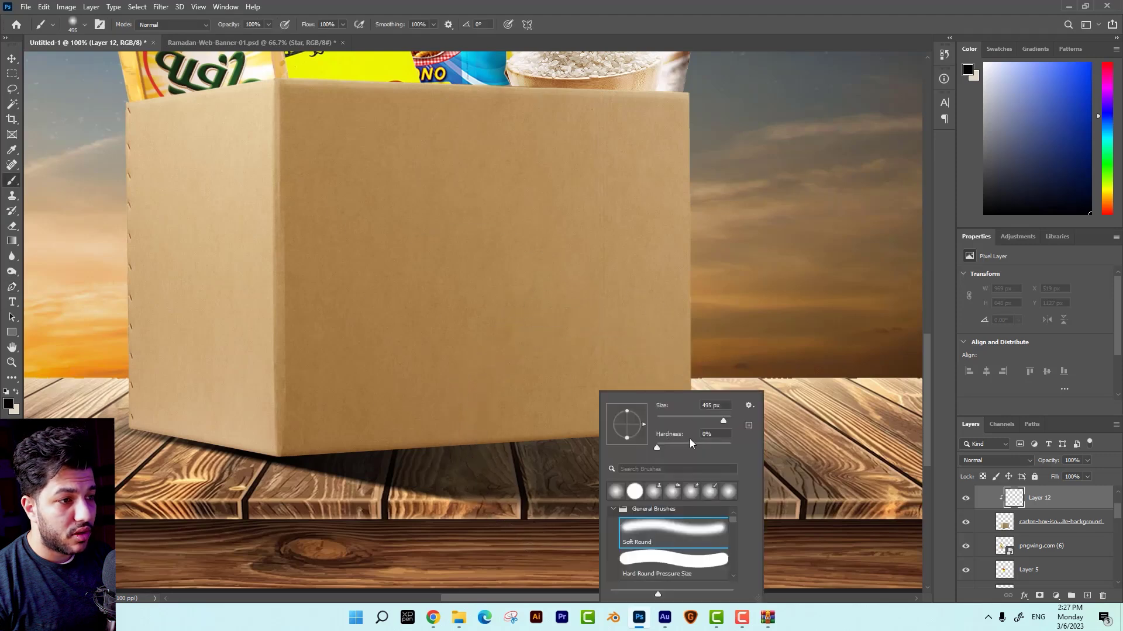
pyautogui.click(343, 24)
pyautogui.moveTo(344, 37); pyautogui.dragTo(297, 37)
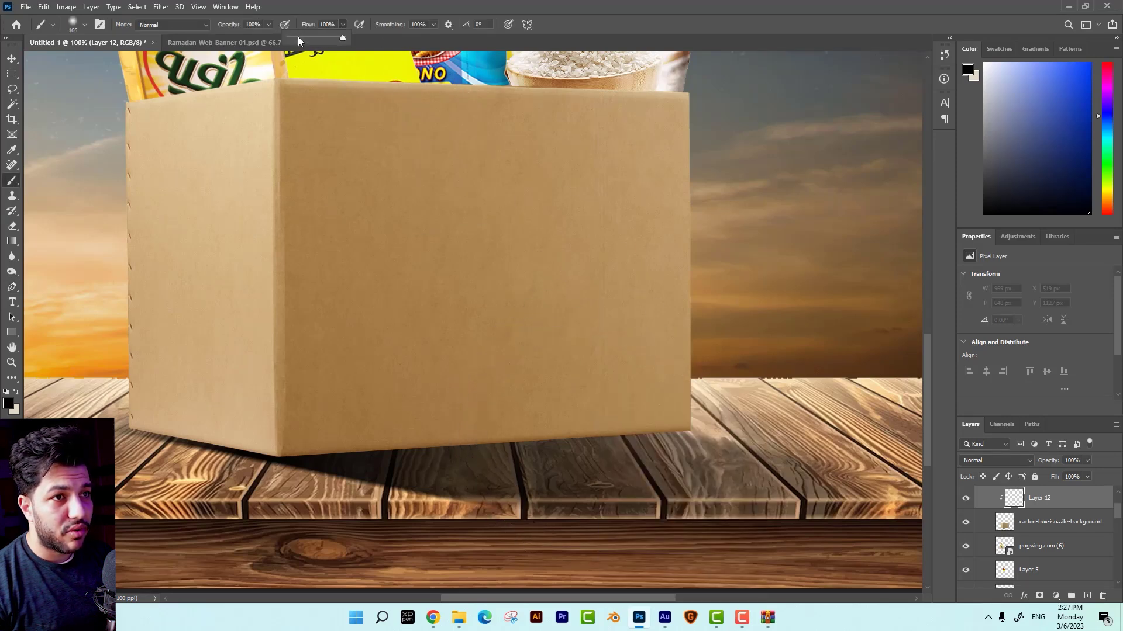
pyautogui.moveTo(281, 503)
pyautogui.mouseDown()
pyautogui.moveTo(670, 468)
pyautogui.moveTo(468, 483)
pyautogui.mouseUp()
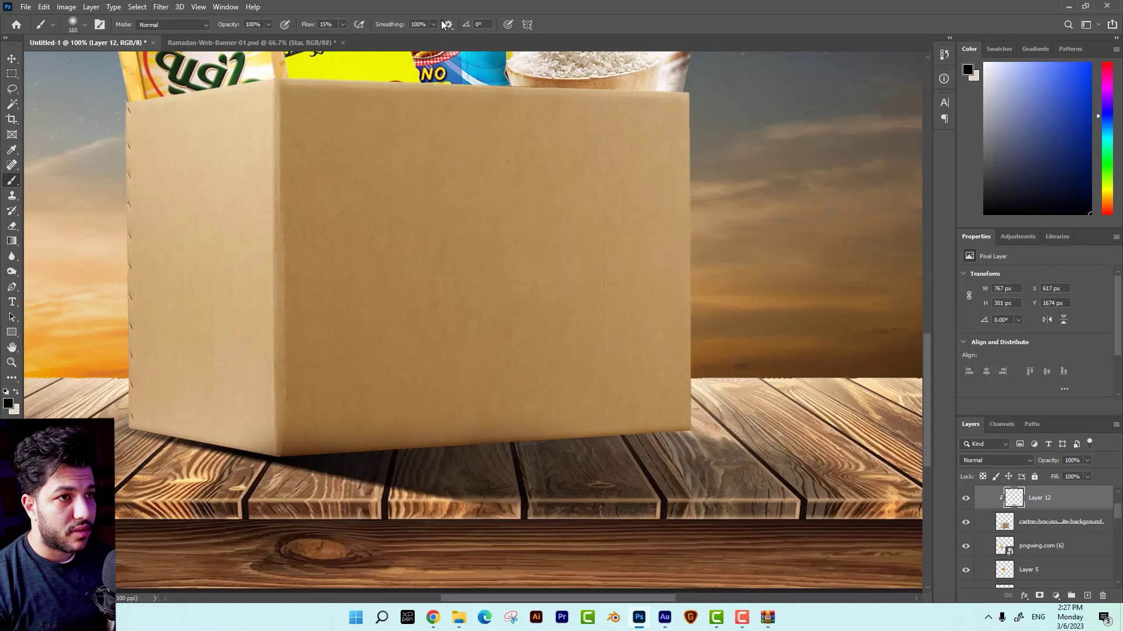
# Lower brush smoothing to 11% and make the brush much larger.
pyautogui.click(433, 24)
pyautogui.moveTo(398, 36); pyautogui.dragTo(383, 37)
pyautogui.hotkey('ctrl', '-')
pyautogui.hotkey('ctrl', '-')
pyautogui.hotkey('ctrl', '-')
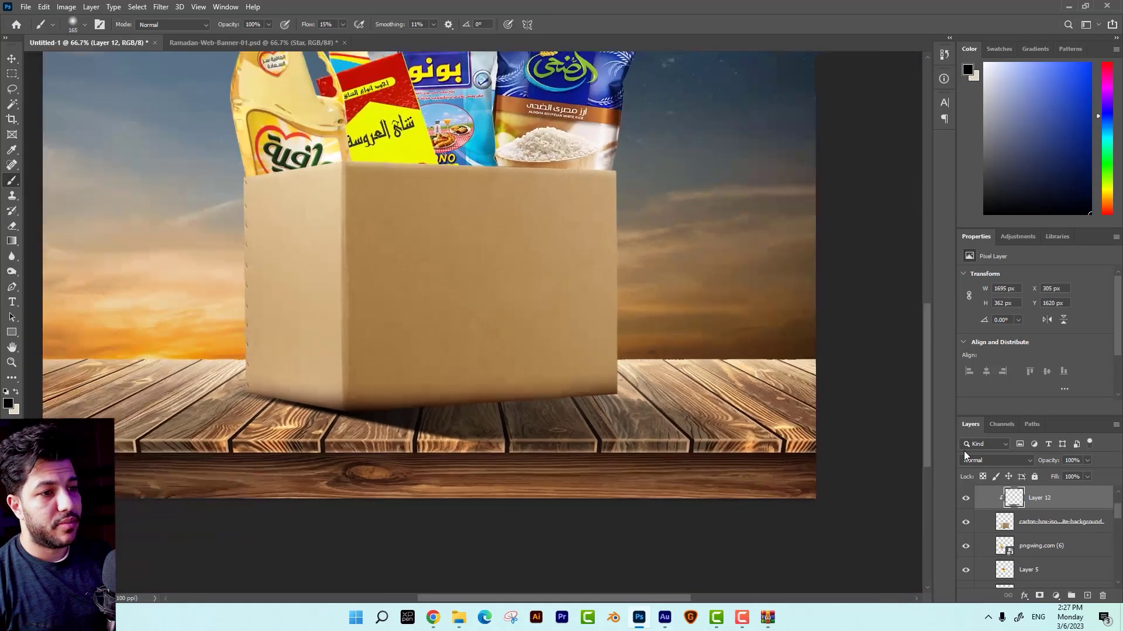
pyautogui.rightClick(569, 442)
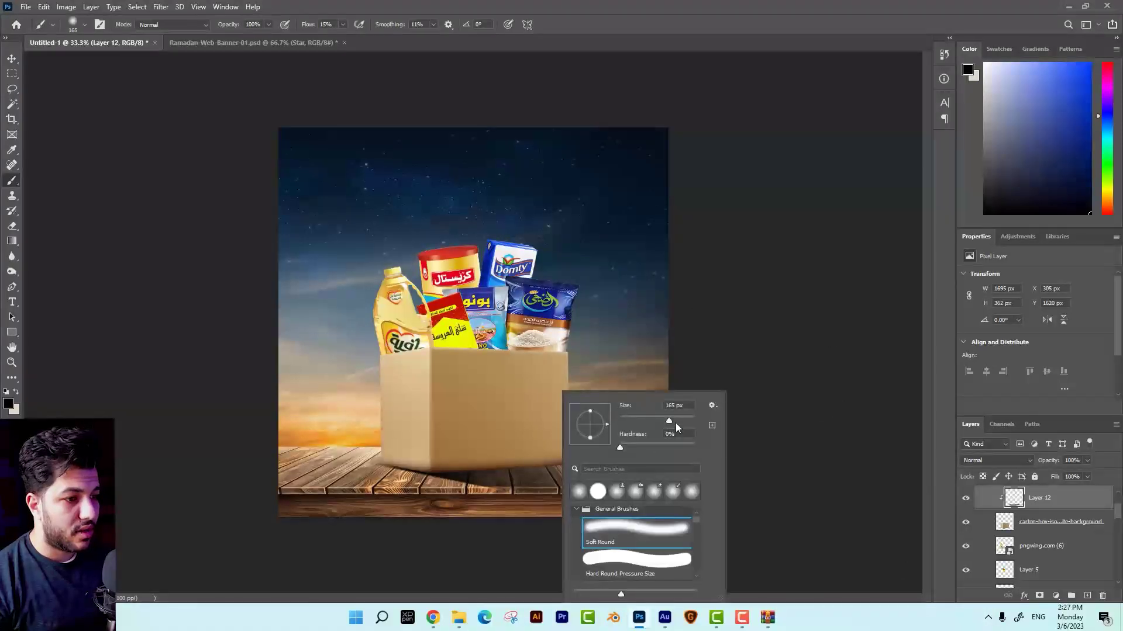
pyautogui.moveTo(675, 423); pyautogui.dragTo(693, 423)
pyautogui.press('Return')
pyautogui.scroll(-1, 1071, 538)
# Duplicate shadow Layer 11 and erase part of the copy near the left side.
pyautogui.scroll(-1, 1071, 538)
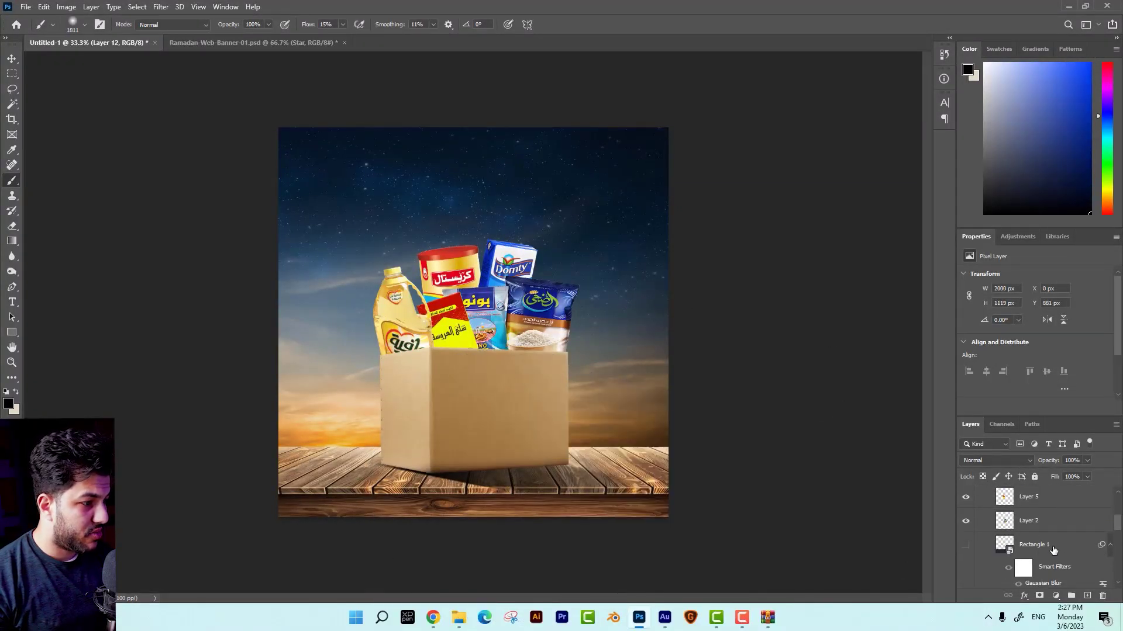
pyautogui.scroll(-1, 1058, 550)
pyautogui.scroll(-2, 1078, 548)
pyautogui.click(1069, 527)
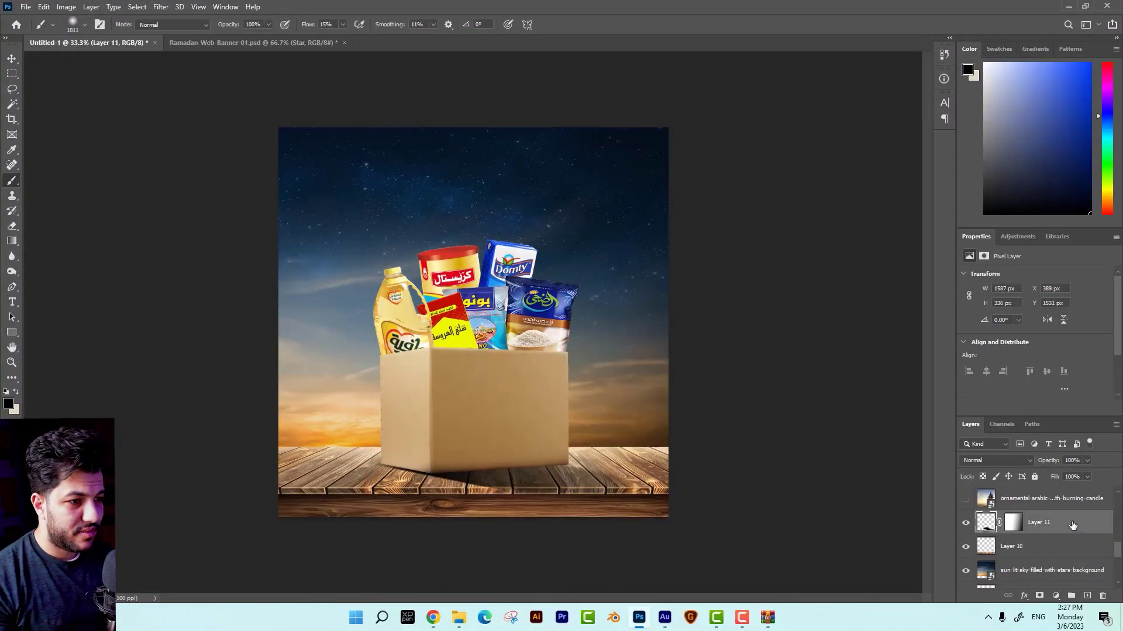
pyautogui.hotkey('ctrl', 'j')
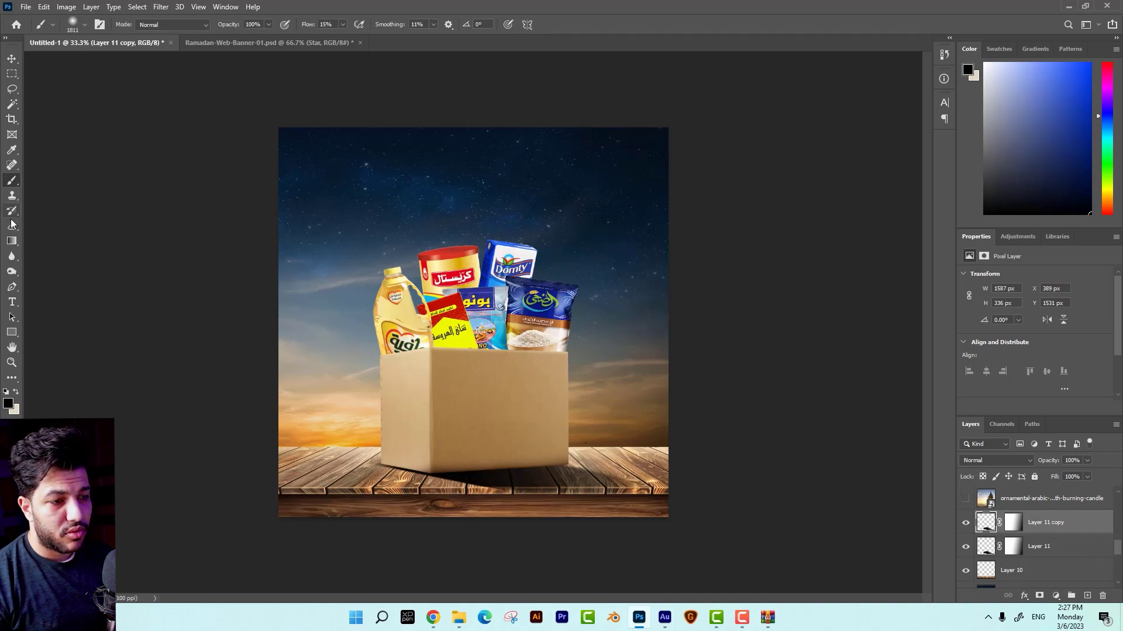
pyautogui.click(12, 225)
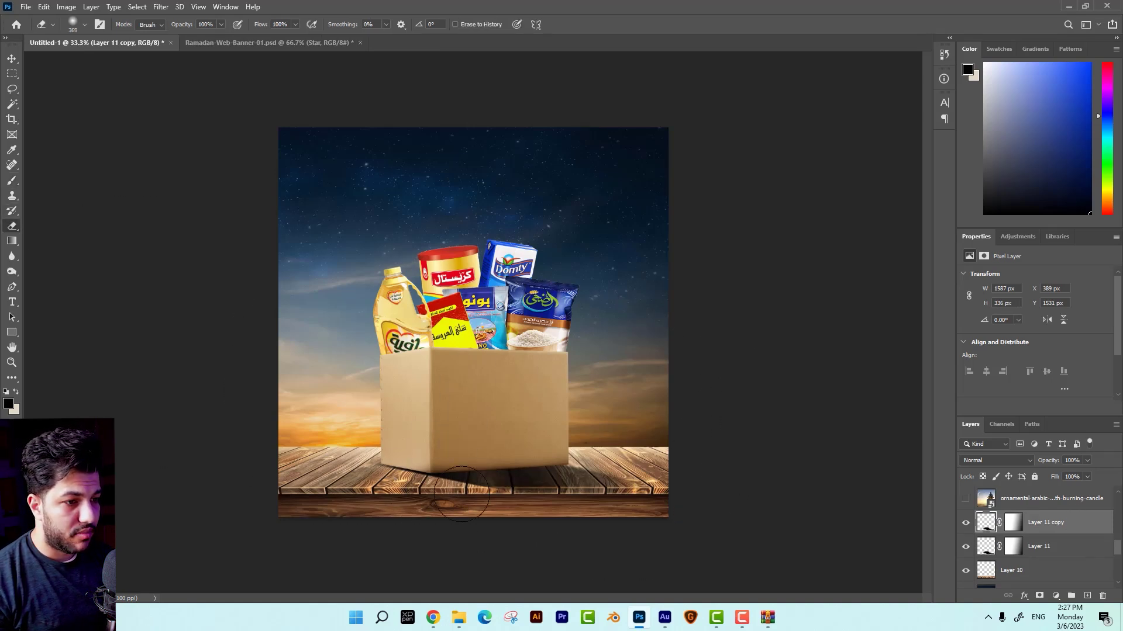
pyautogui.moveTo(368, 446); pyautogui.dragTo(329, 466)
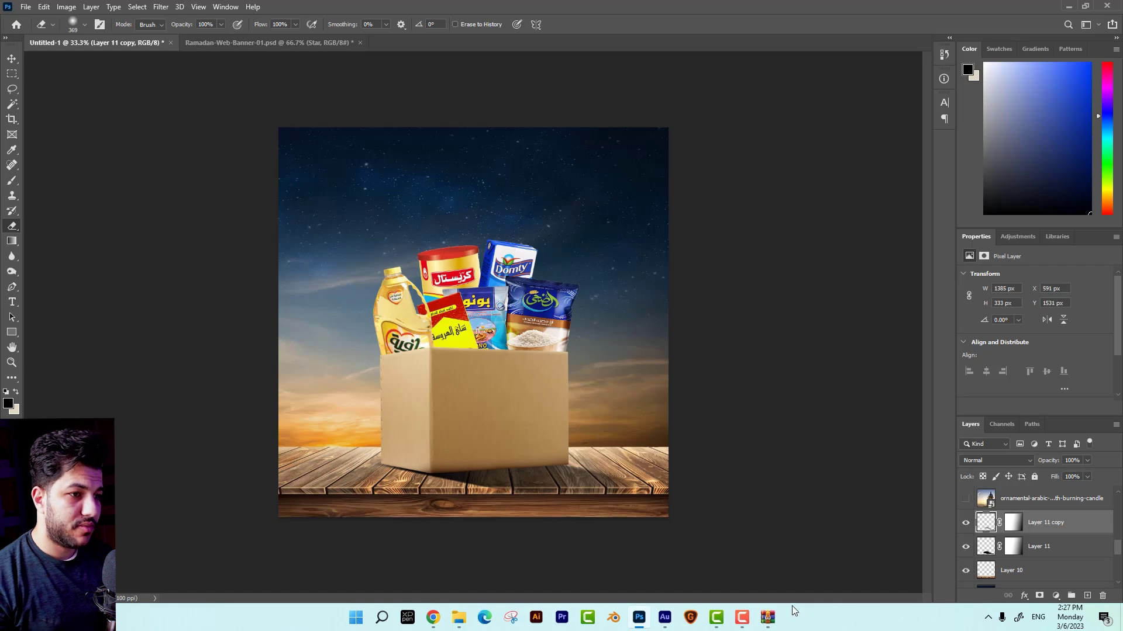
# Zoom in to inspect the trimmed shadow, then return to the full view.
pyautogui.hotkey('ctrl', '+')
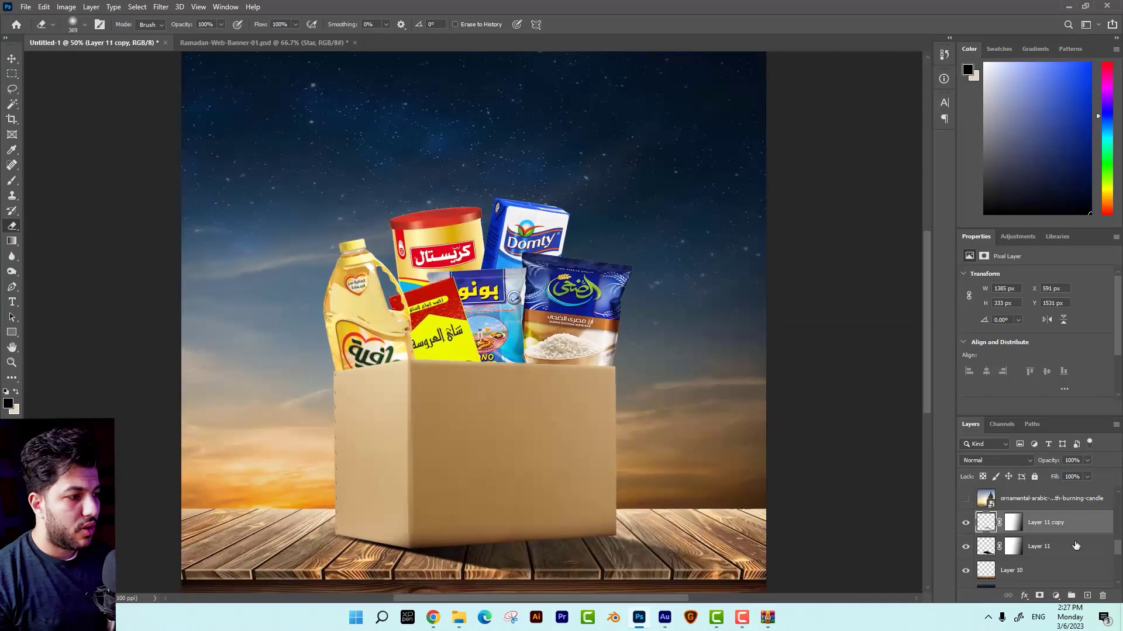
pyautogui.moveTo(551, 379); pyautogui.dragTo(540, 352)
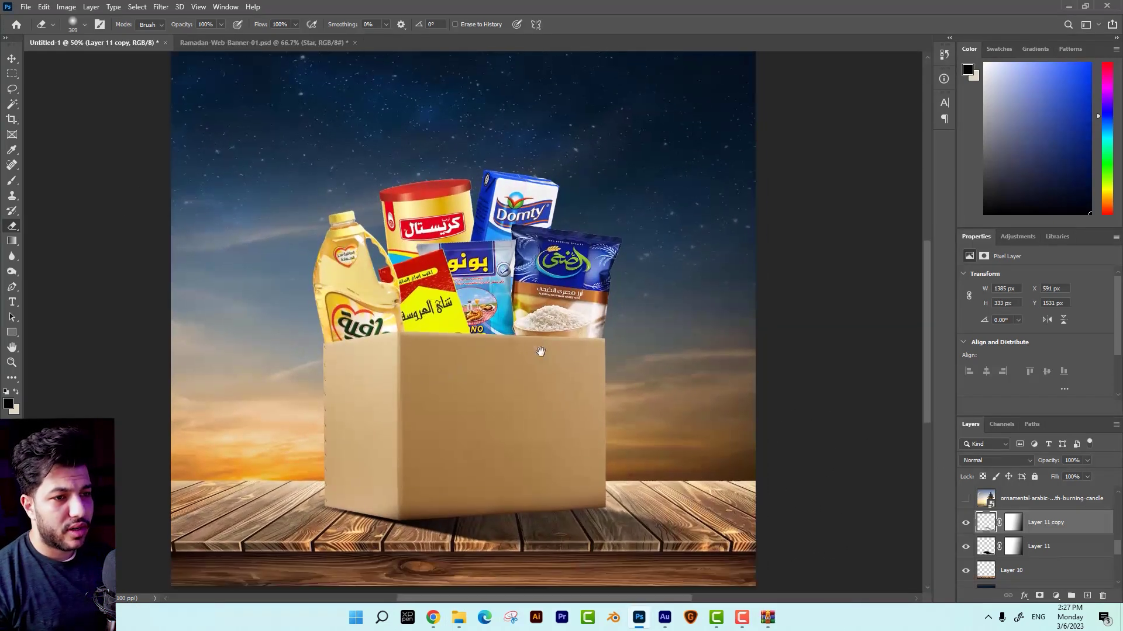
pyautogui.click(12, 59)
pyautogui.hotkey('ctrl', '-')
pyautogui.scroll(-1, 1039, 536)
pyautogui.scroll(-2, 1039, 536)
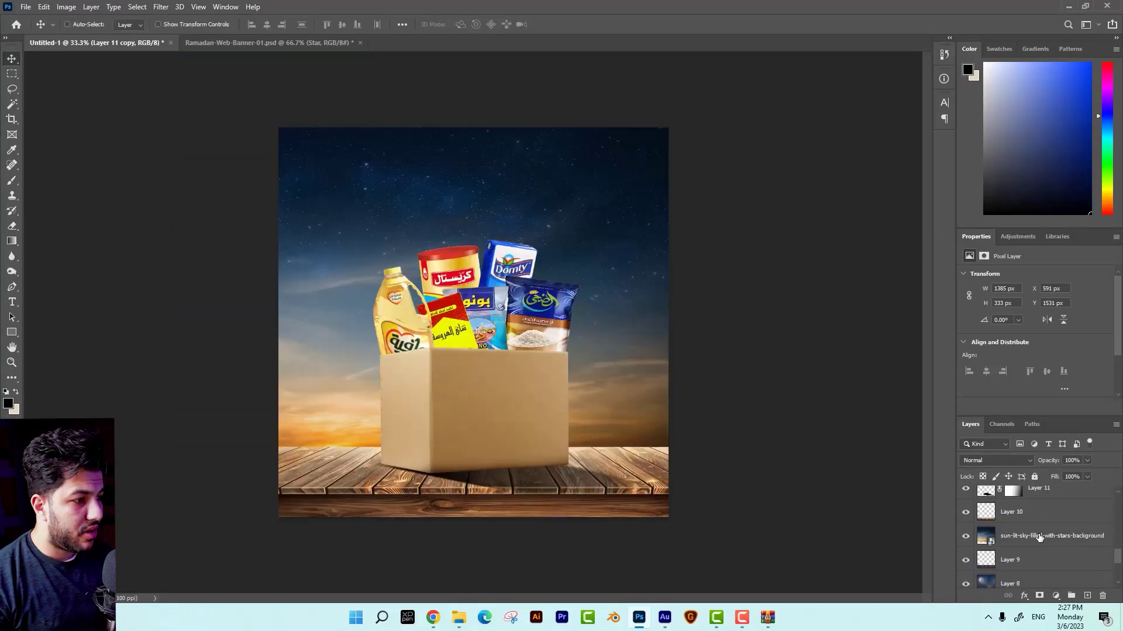
pyautogui.scroll(1, 1039, 536)
pyautogui.scroll(1, 1040, 544)
pyautogui.scroll(1, 1041, 561)
pyautogui.scroll(1, 1042, 579)
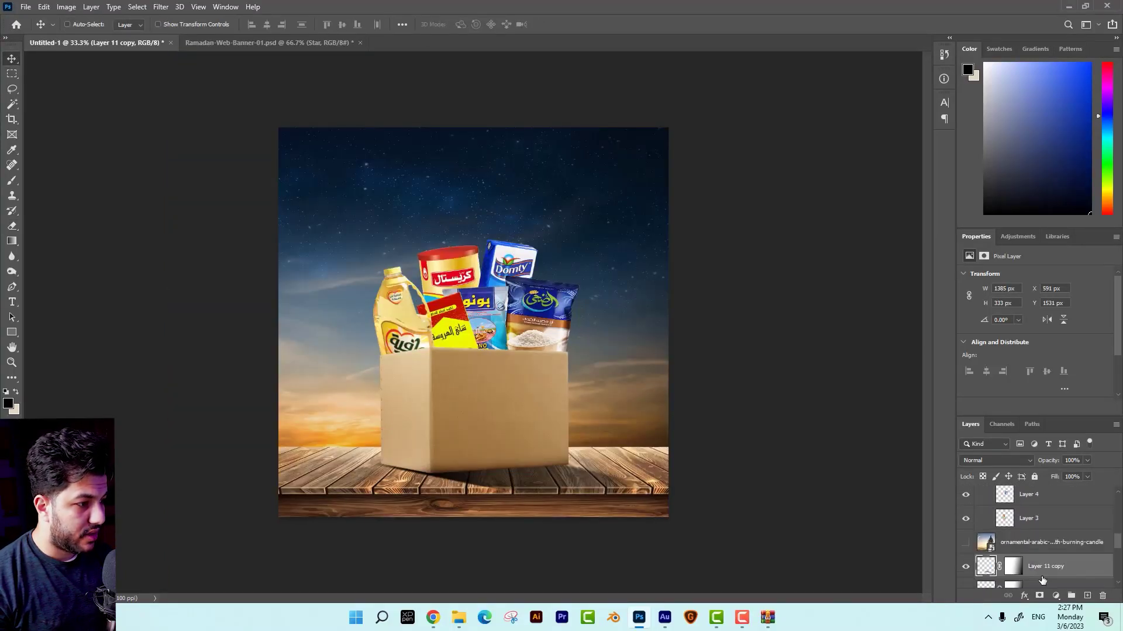
# Create Layer 13 and set the brush colour to a lighter blue sampled from the sky.
pyautogui.click(1087, 595)
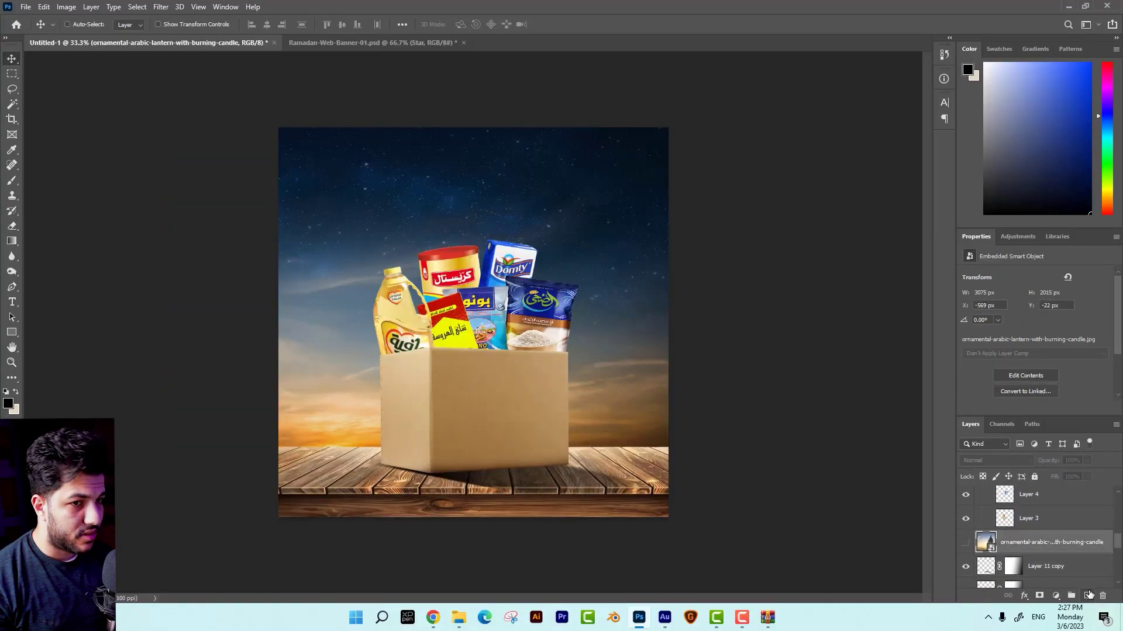
pyautogui.click(12, 180)
pyautogui.click(8, 403)
pyautogui.click(519, 297)
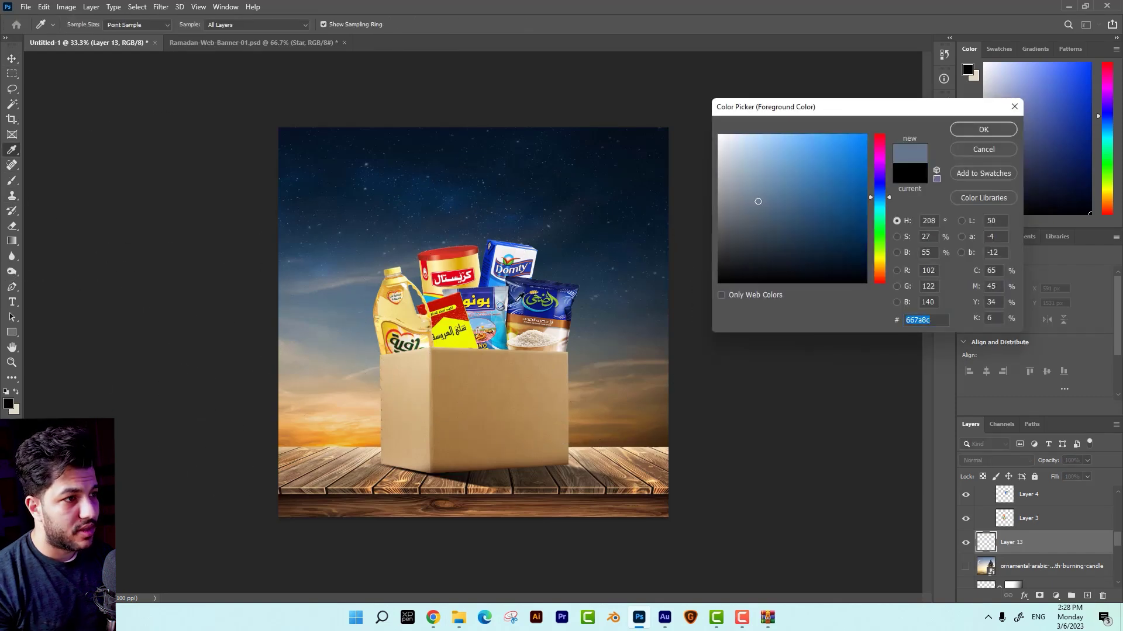
pyautogui.click(764, 182)
pyautogui.press('Return')
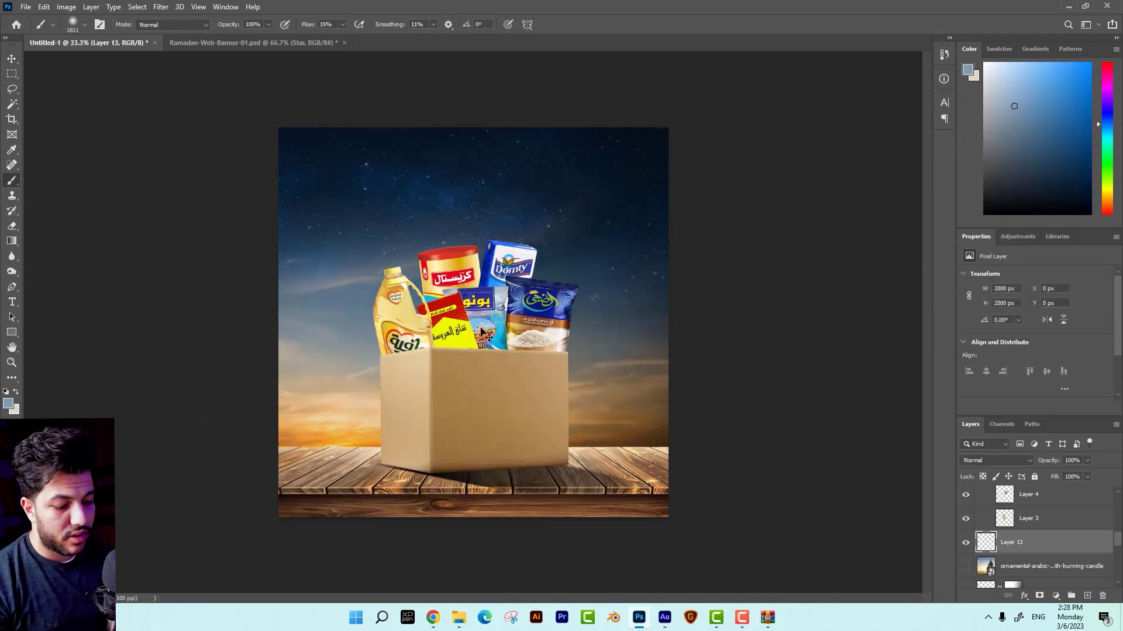
# Switch to an even paler blue, size the brush to 1200 px, and reposition Layer 13.
pyautogui.press('[')
pyautogui.hotkey('shift', '8')
pyautogui.hotkey('shift', '4')
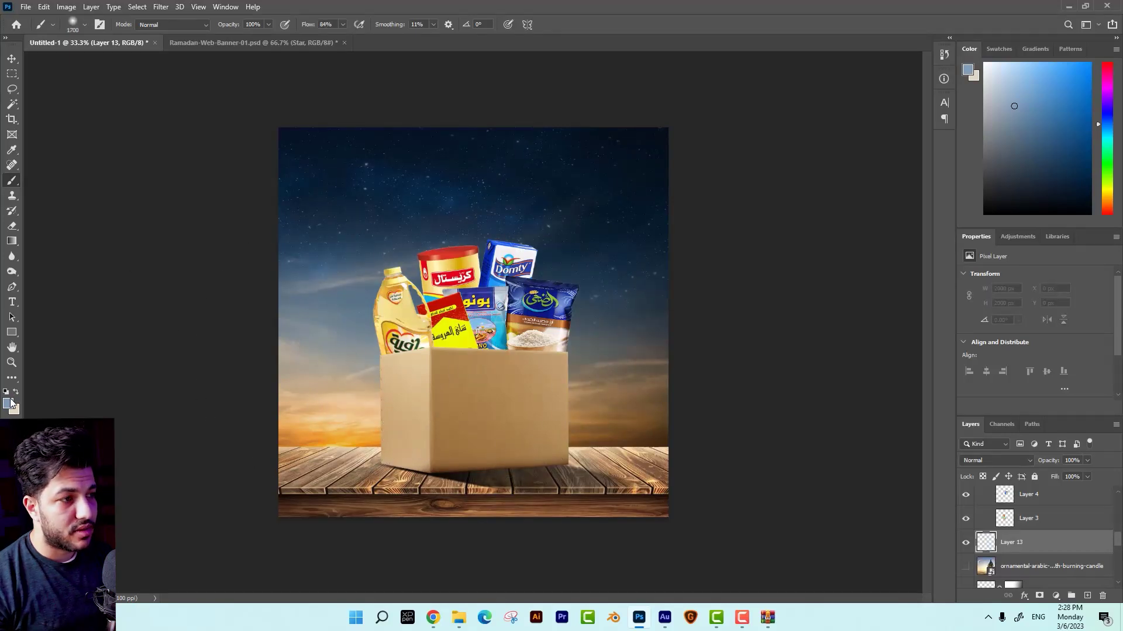
pyautogui.click(8, 403)
pyautogui.click(736, 133)
pyautogui.press('Return')
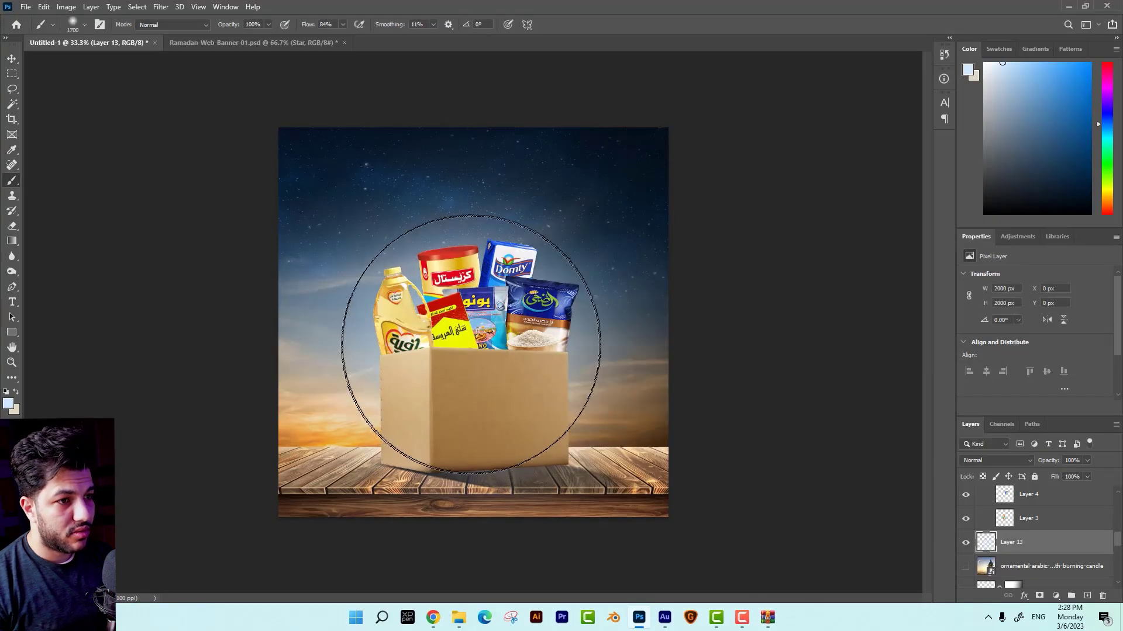
pyautogui.press('[')
pyautogui.press('[')
pyautogui.press('[')
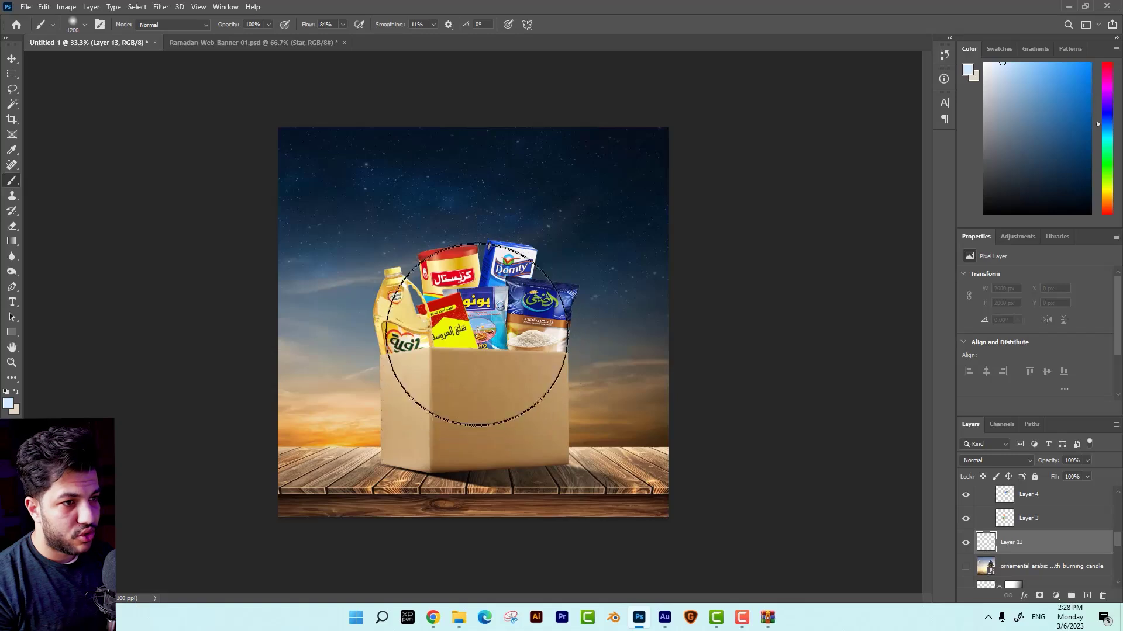
pyautogui.press('v')
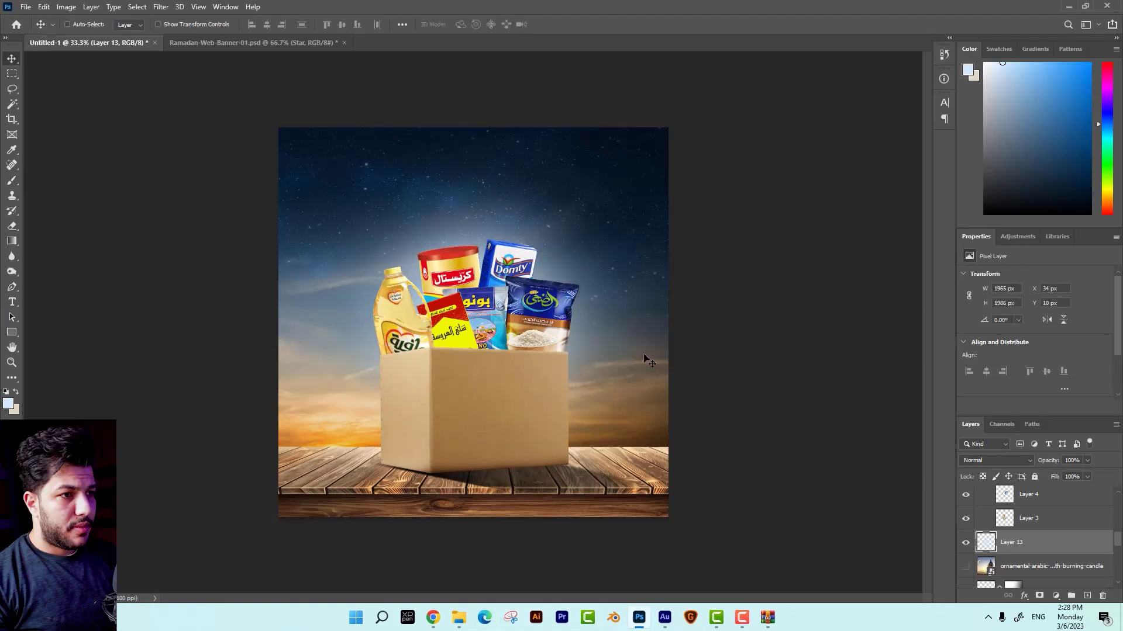
pyautogui.moveTo(645, 358); pyautogui.dragTo(599, 371)
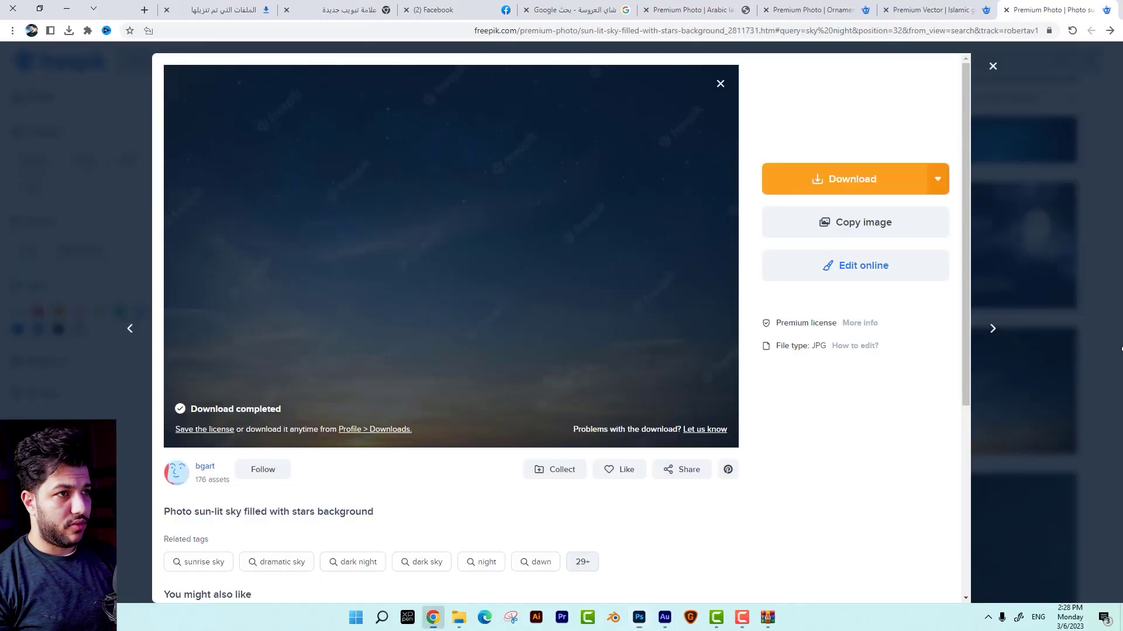
# Search Google Images for 'زينة رمضان png' and open the TopPNG colourful bunting result.
pyautogui.click(576, 10)
pyautogui.tripleClick(970, 54)
pyautogui.write('زينة')
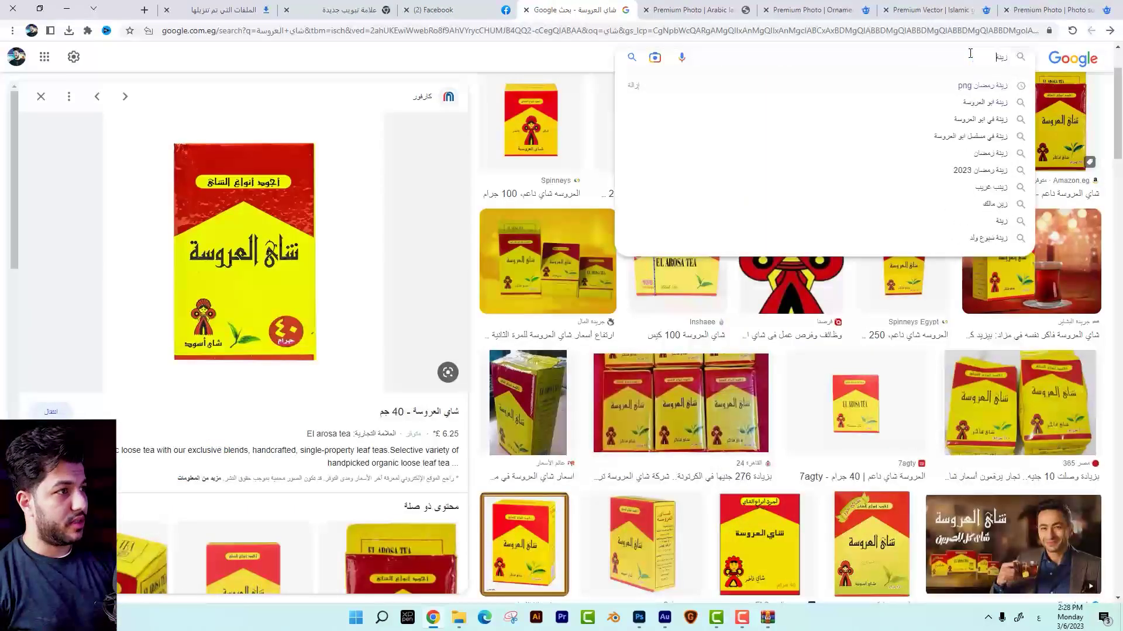
pyautogui.click(982, 85)
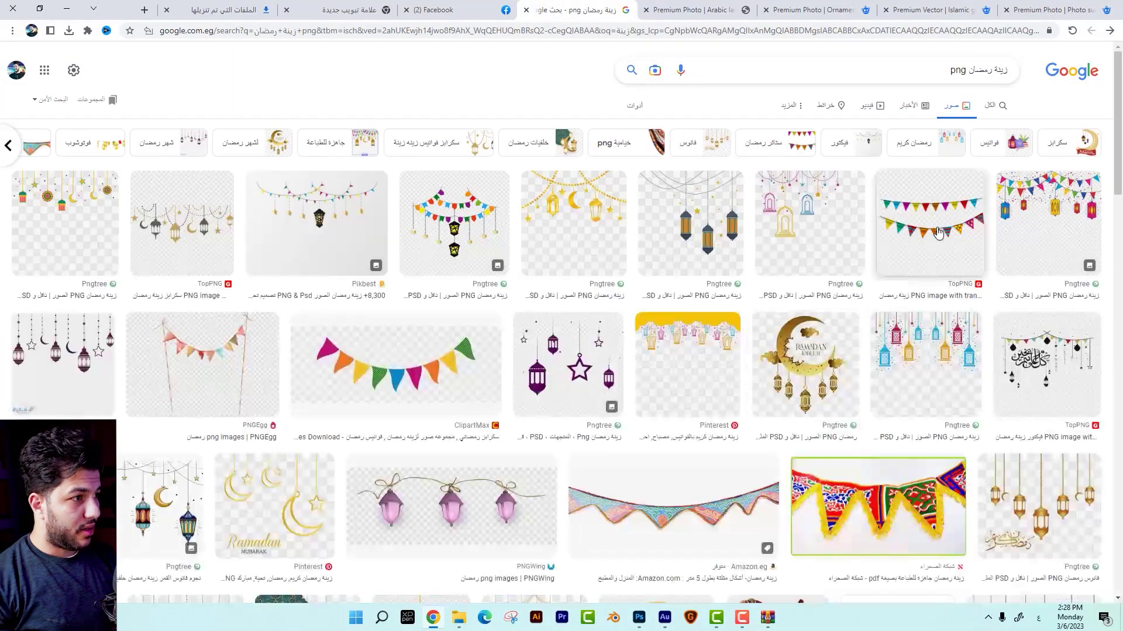
pyautogui.click(939, 232)
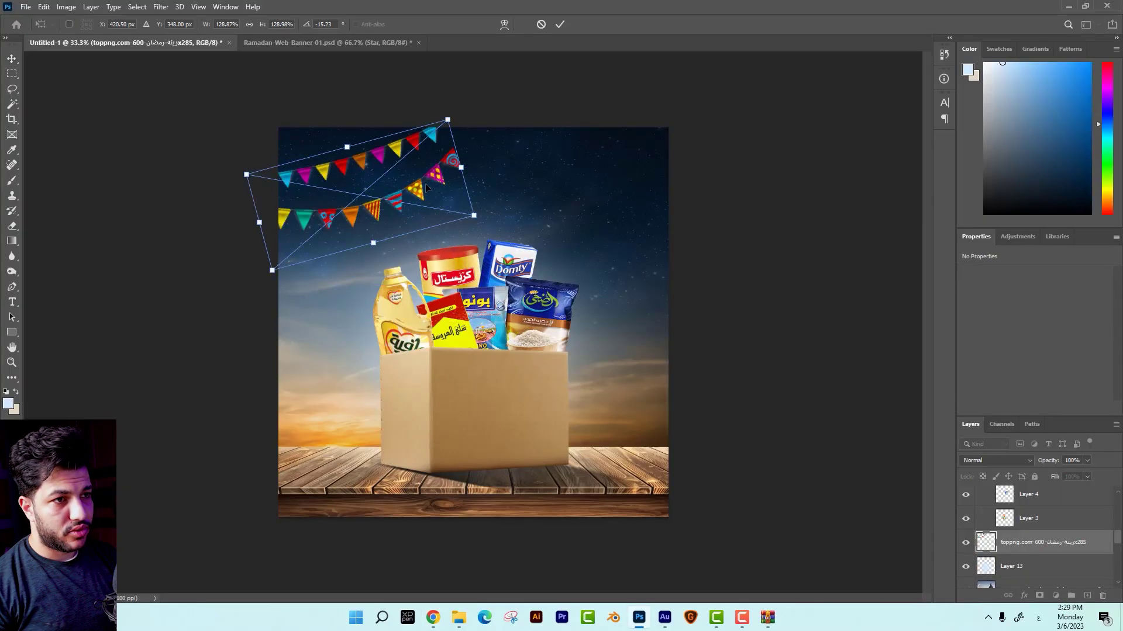
pyautogui.moveTo(414, 165); pyautogui.dragTo(421, 183)
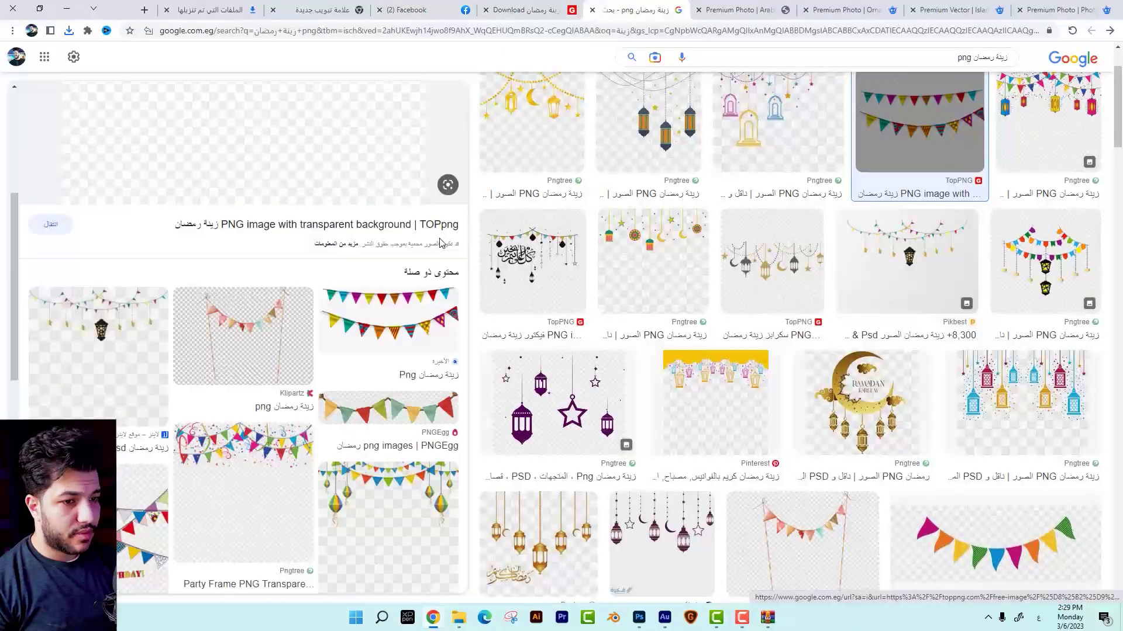
# Search Google Images for 'لمبات رمضان png' and copy the golden string-lights image from its source page.
pyautogui.click(1091, 30)
pyautogui.write('لمبات')
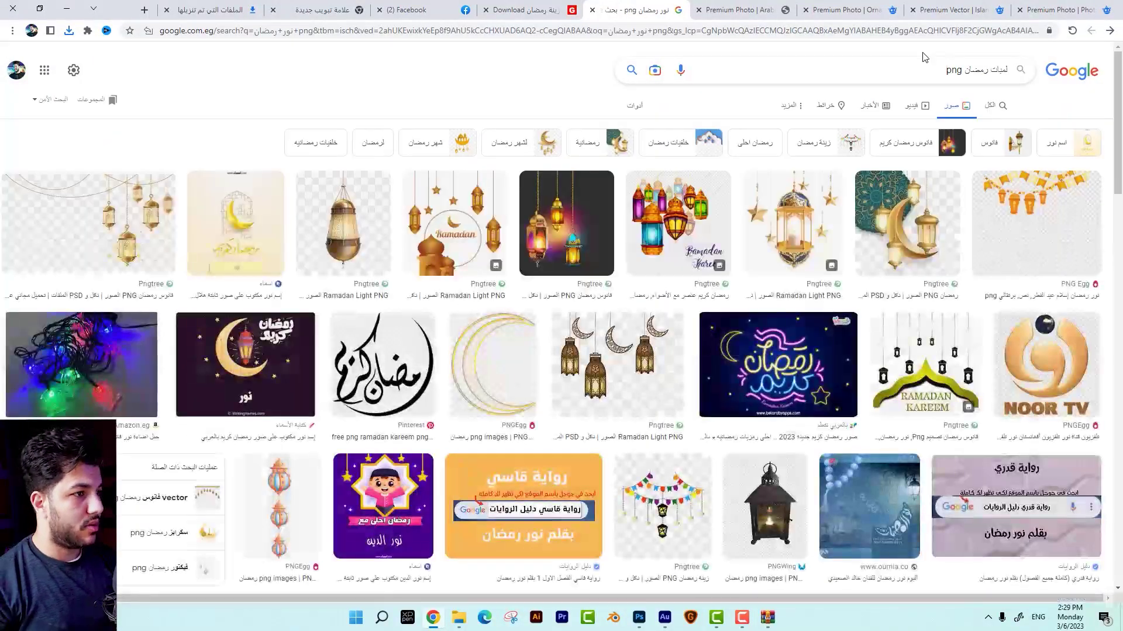
pyautogui.press('Return')
pyautogui.scroll(-3, 258, 350)
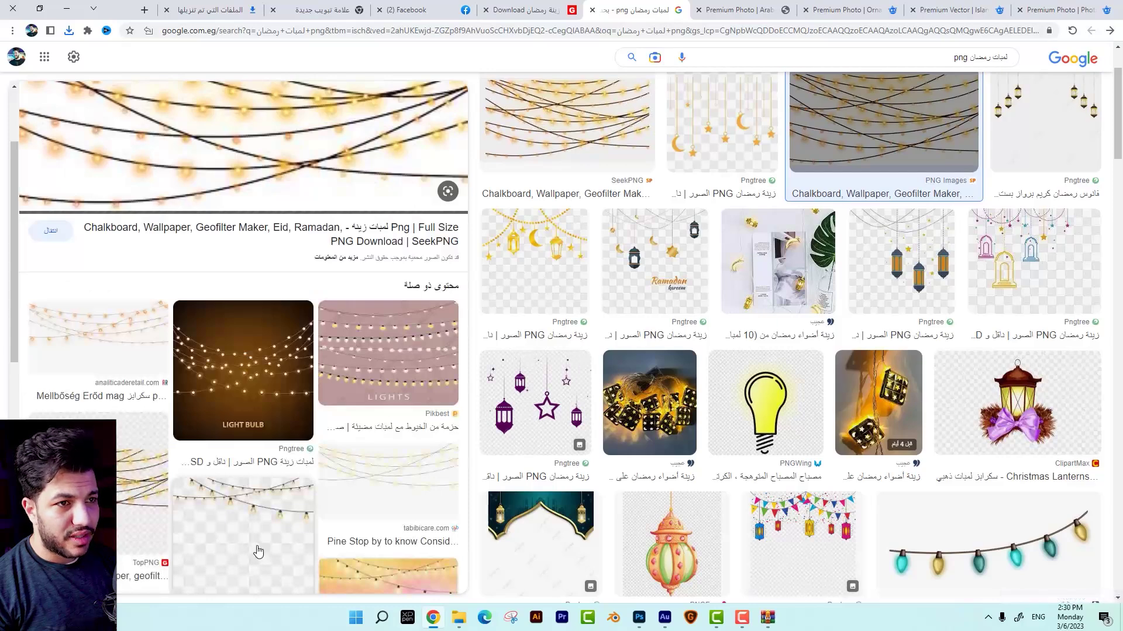
pyautogui.click(258, 551)
pyautogui.click(373, 227)
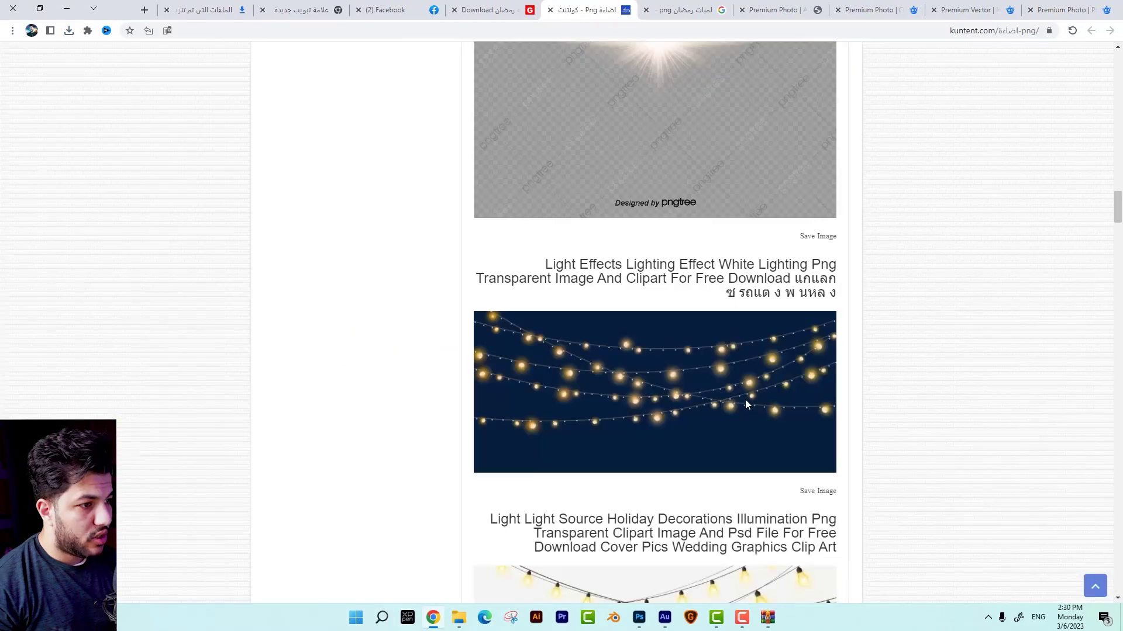
pyautogui.rightClick(745, 399)
pyautogui.click(719, 444)
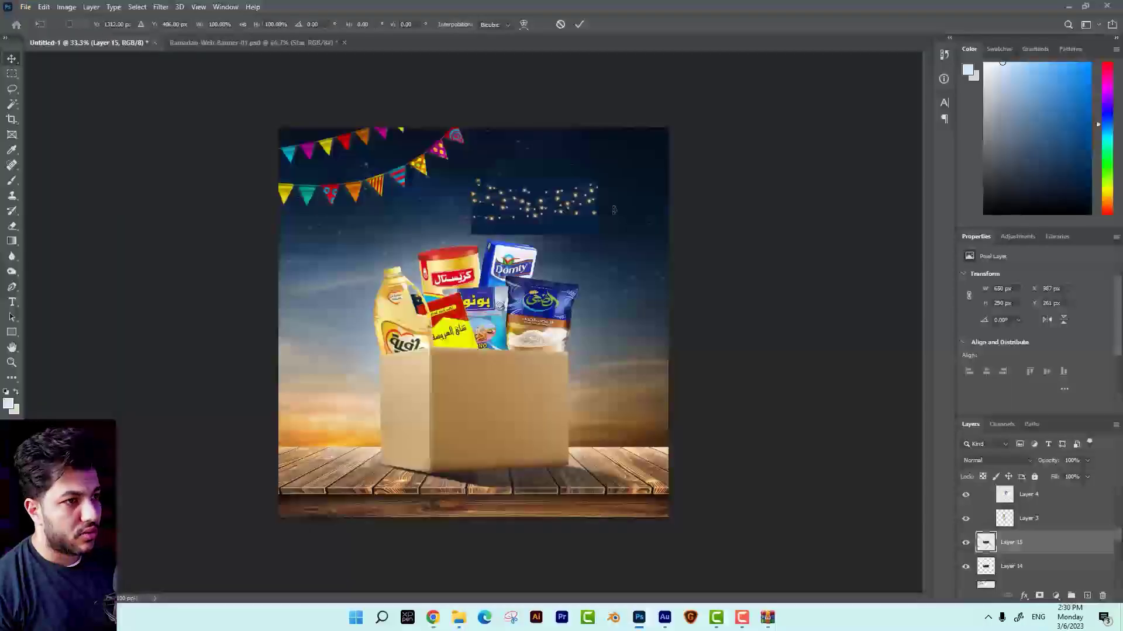
# Commit the pasted string lights, blend them in Lighten mode and tilt them slightly.
pyautogui.press('Return')
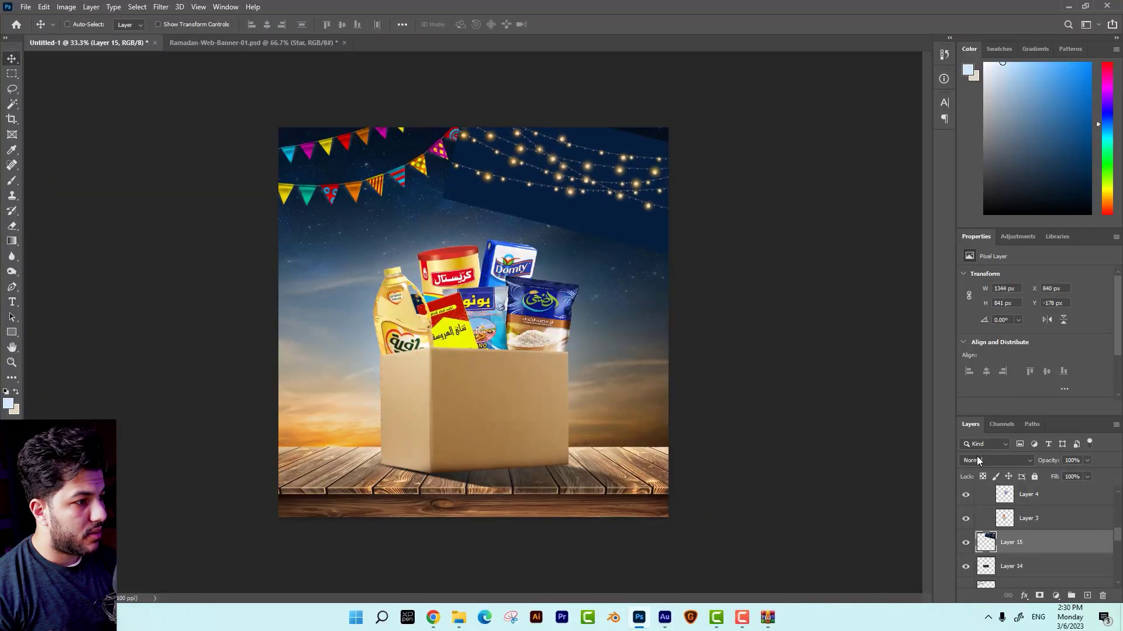
pyautogui.click(982, 460)
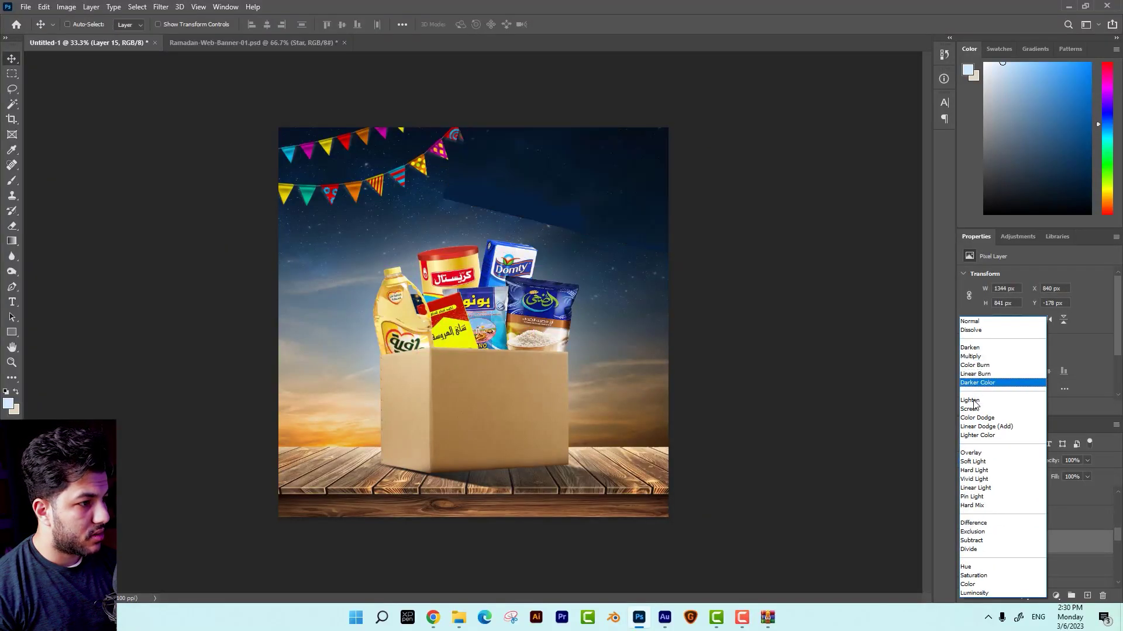
pyautogui.click(992, 402)
pyautogui.hotkey('ctrl', 't')
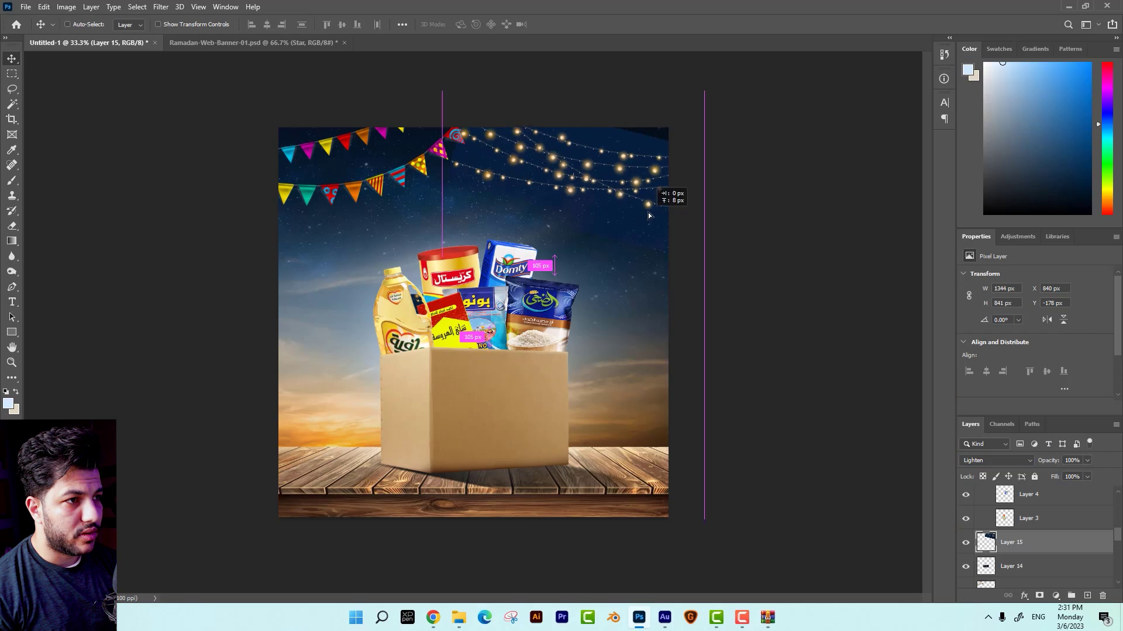
pyautogui.moveTo(664, 193); pyautogui.dragTo(793, 265)
pyautogui.press('Return')
# Deepen the string lights' shadows with a slight Levels black-point adjustment.
pyautogui.hotkey('ctrl', '+')
pyautogui.hotkey('ctrl', '+')
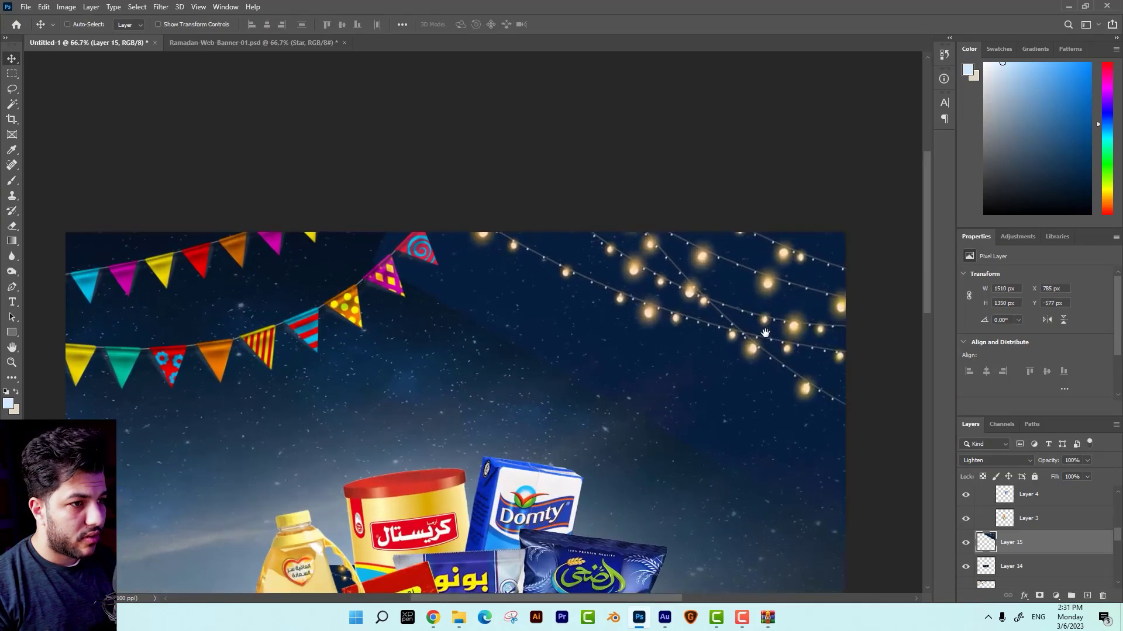
pyautogui.moveTo(763, 331); pyautogui.dragTo(633, 288)
pyautogui.hotkey('ctrl', 'l')
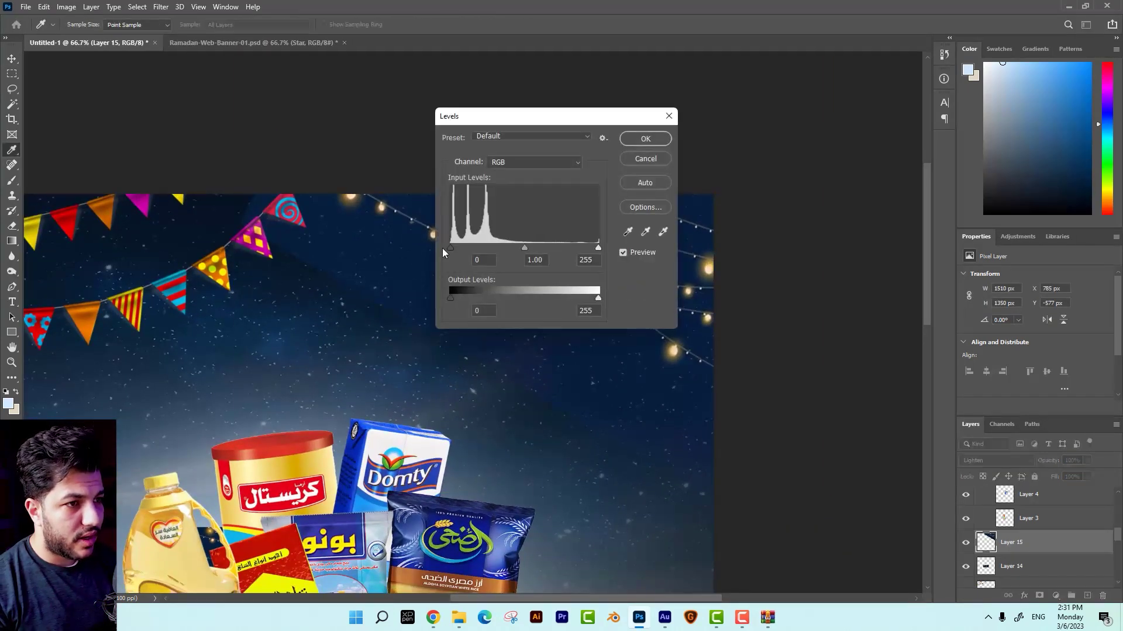
pyautogui.moveTo(454, 248); pyautogui.dragTo(463, 245)
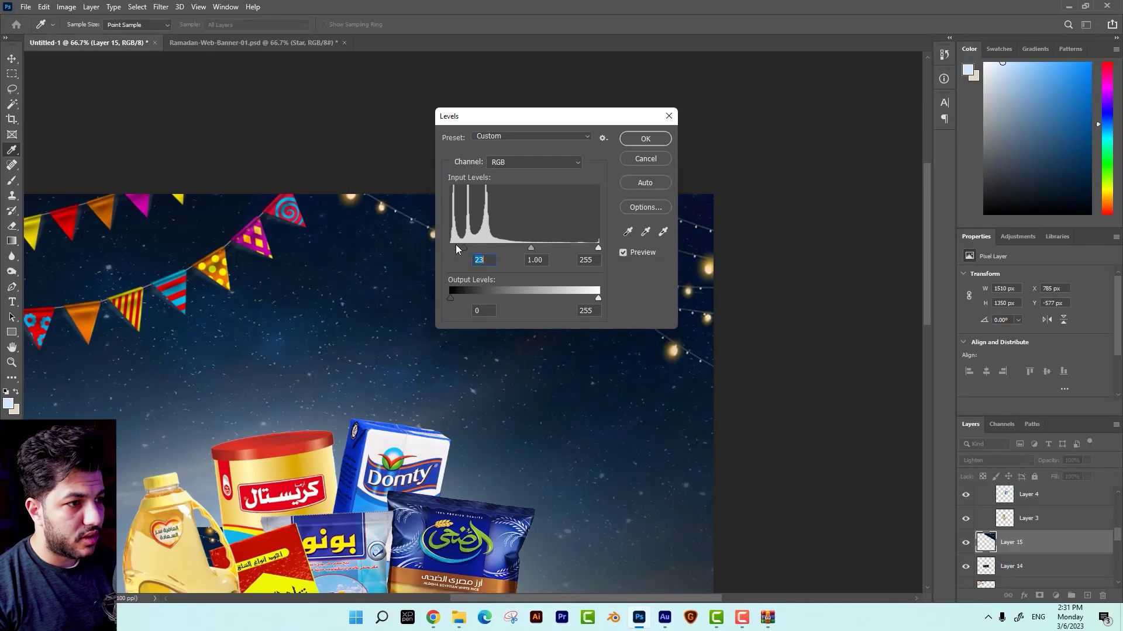
pyautogui.press('Return')
pyautogui.hotkey('ctrl', '-')
pyautogui.hotkey('ctrl', '-')
# Search Google Images for 'هلال رمضان' in a new tab and copy the dark crescent moon image.
pyautogui.hotkey('alt', 'Tab')
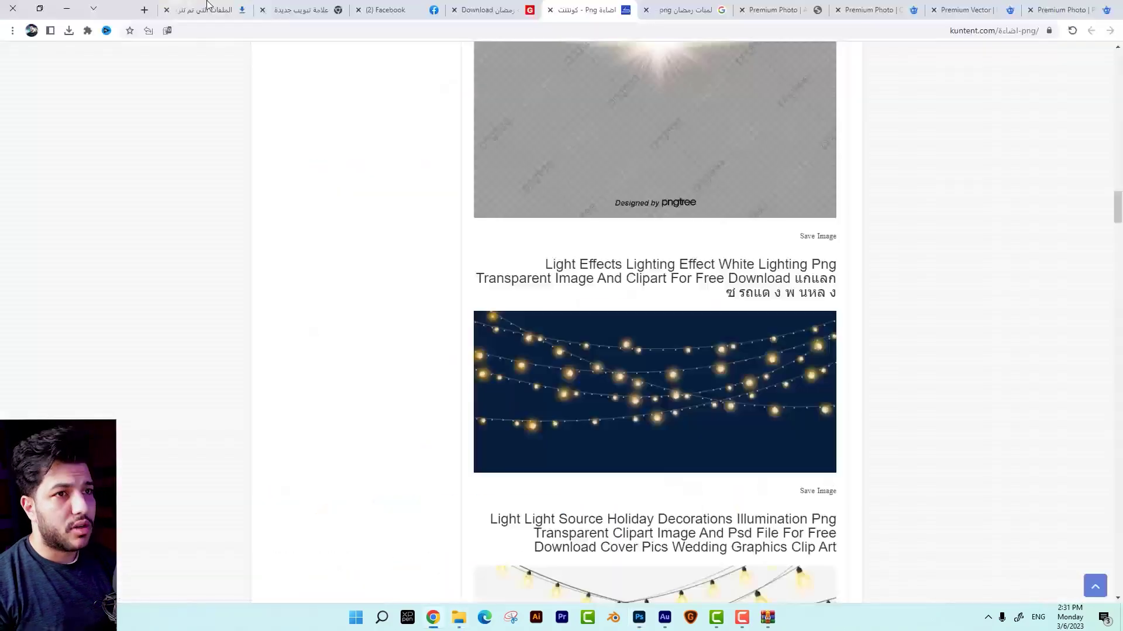
pyautogui.hotkey('ctrl', 't')
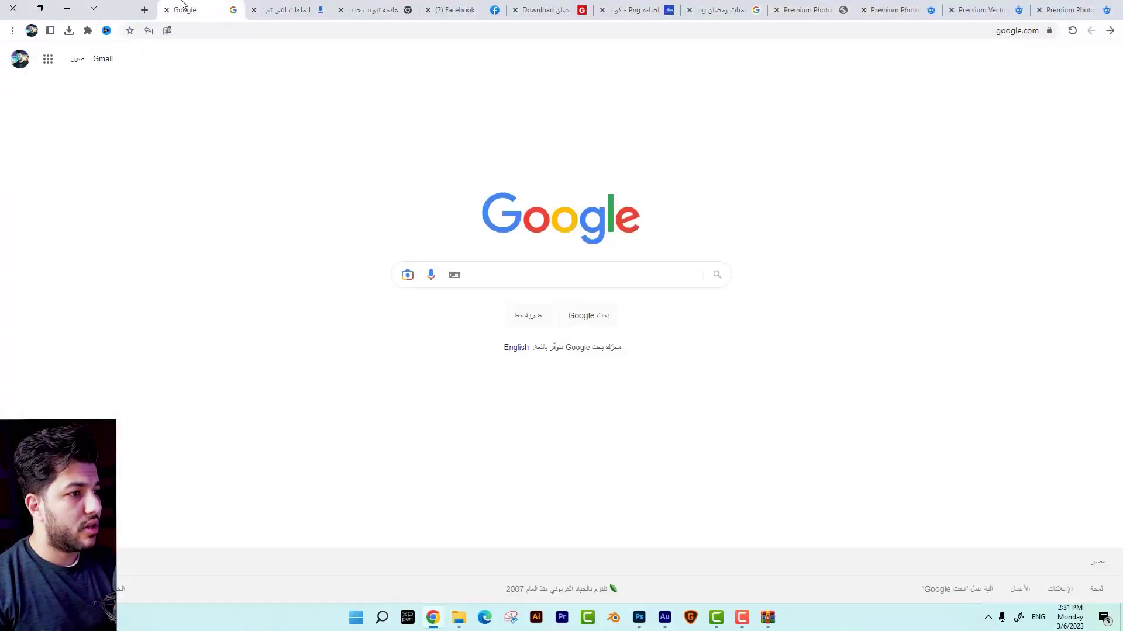
pyautogui.hotkey('alt', 'shift')
pyautogui.write('هلال رمضان')
pyautogui.press('Return')
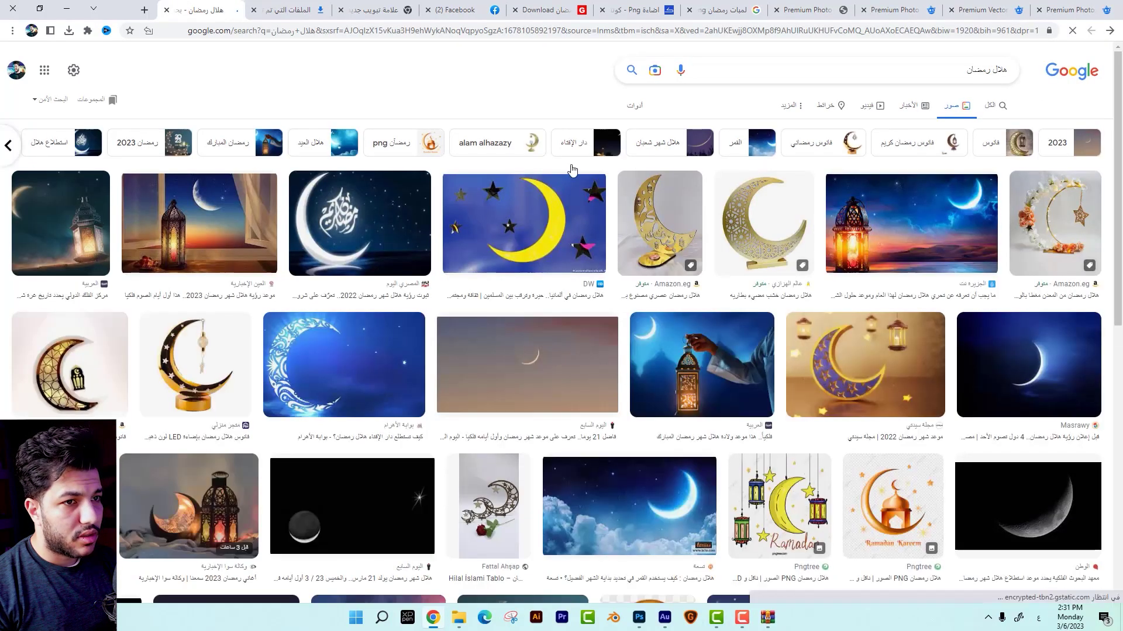
pyautogui.click(1029, 508)
pyautogui.rightClick(258, 222)
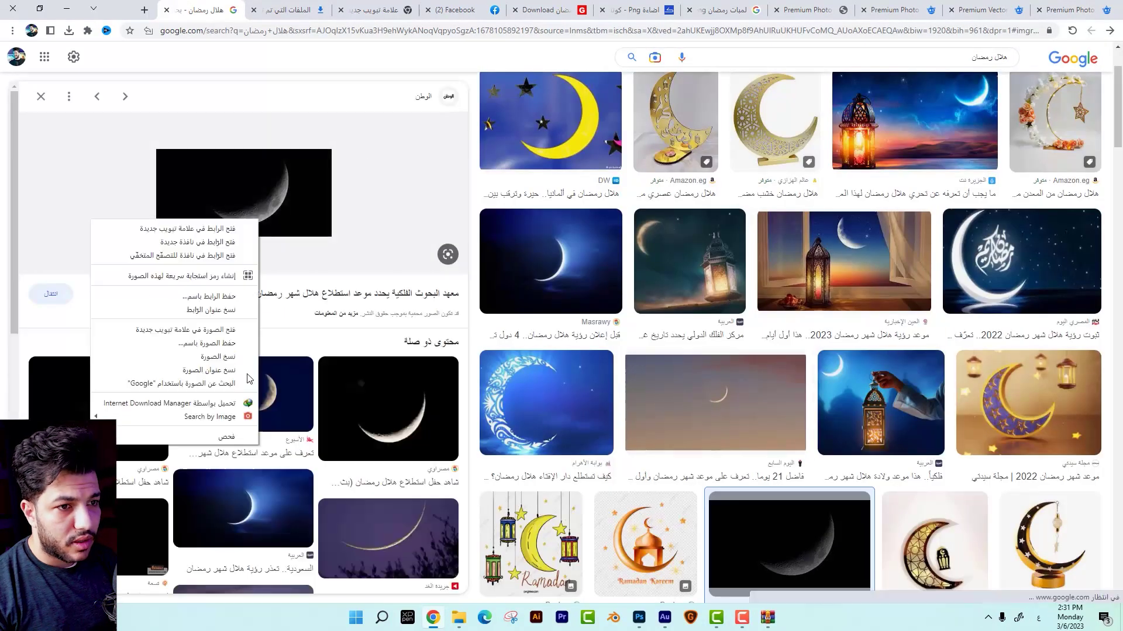
pyautogui.click(232, 370)
# Bring the copied crescent moon onto the banner canvas and begin scaling it.
pyautogui.scroll(-3, 234, 350)
pyautogui.scroll(-1, 567, 224)
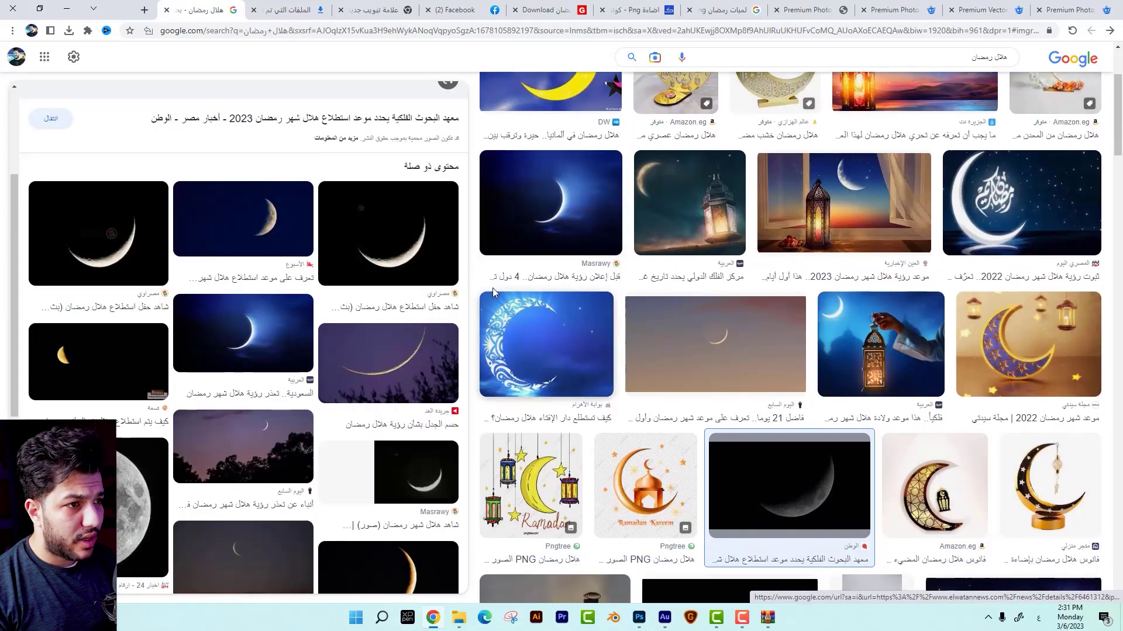
pyautogui.scroll(-3, 572, 220)
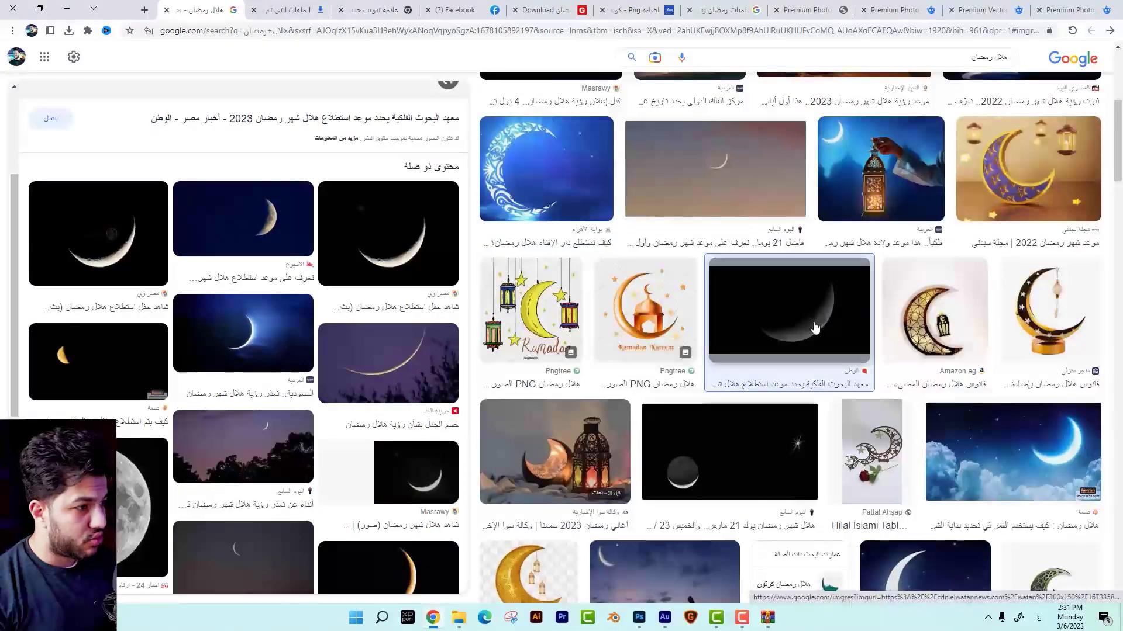
pyautogui.scroll(-1, 572, 220)
pyautogui.hotkey('alt', 'Tab')
pyautogui.moveTo(462, 321)
pyautogui.mouseDown()
pyautogui.moveTo(360, 245)
pyautogui.moveTo(444, 191)
pyautogui.mouseUp()
pyautogui.hotkey('ctrl', 't')
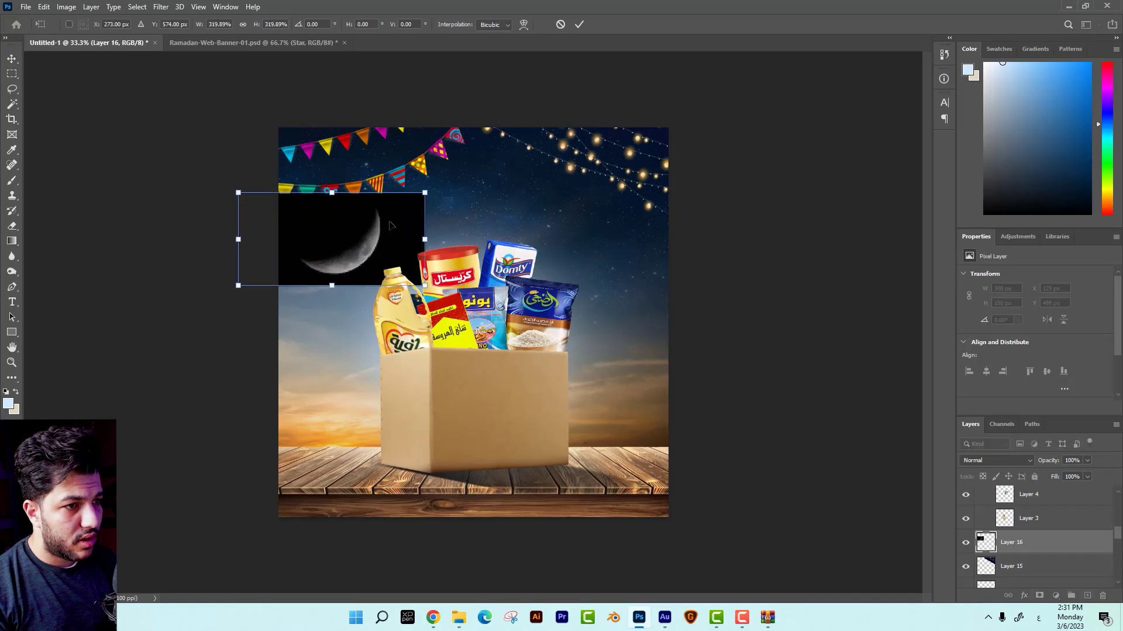
# Blend the enlarged moon in Screen mode and move it to the upper-right sky.
pyautogui.press('Return')
pyautogui.click(996, 460)
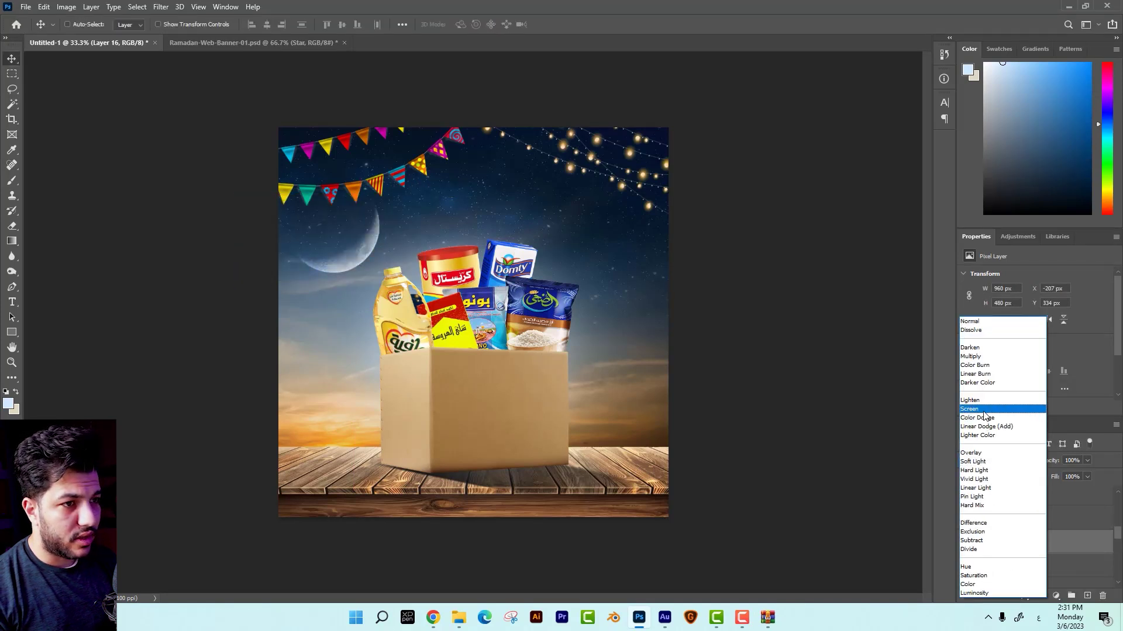
pyautogui.click(969, 408)
pyautogui.moveTo(419, 239)
pyautogui.mouseDown()
pyautogui.moveTo(662, 236)
pyautogui.moveTo(729, 213)
pyautogui.mouseUp()
pyautogui.hotkey('ctrl', 't')
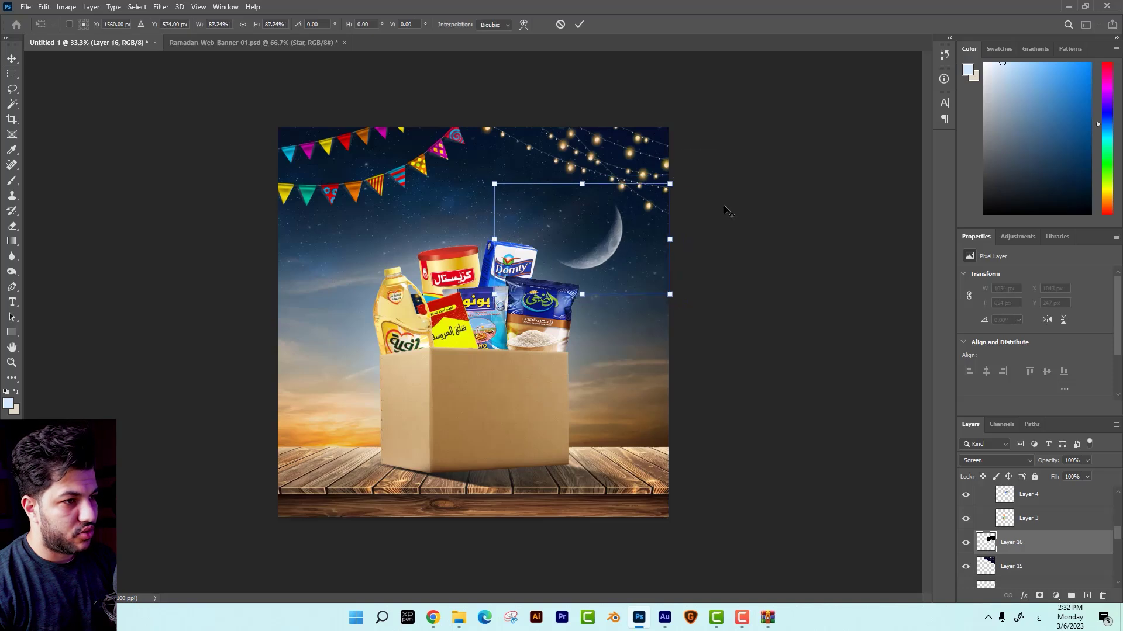
pyautogui.press('Return')
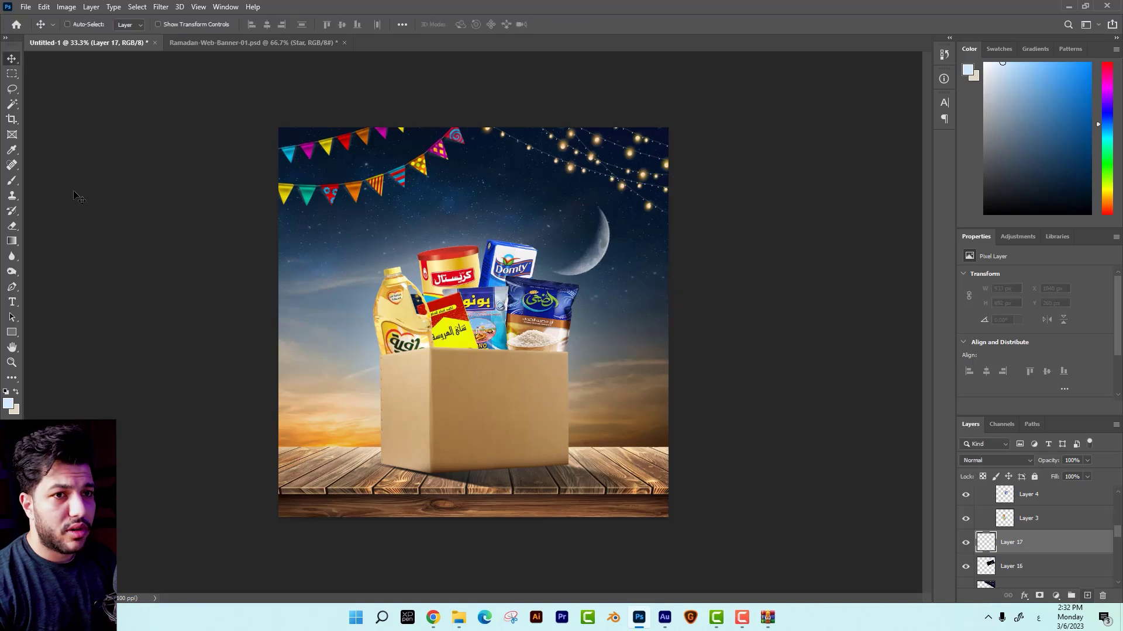
# Set a soft 700 px brush at 15% flow and blend the glow layer as Lighter Color.
pyautogui.click(16, 186)
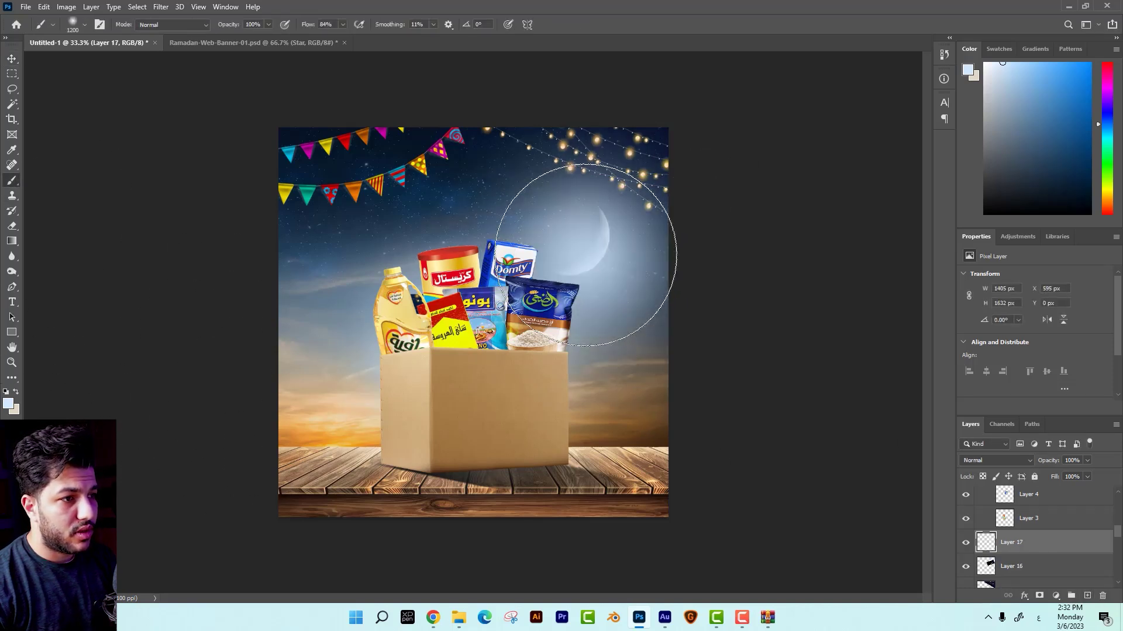
pyautogui.press('[')
pyautogui.press('[')
pyautogui.press('[')
pyautogui.press('[')
pyautogui.press('[')
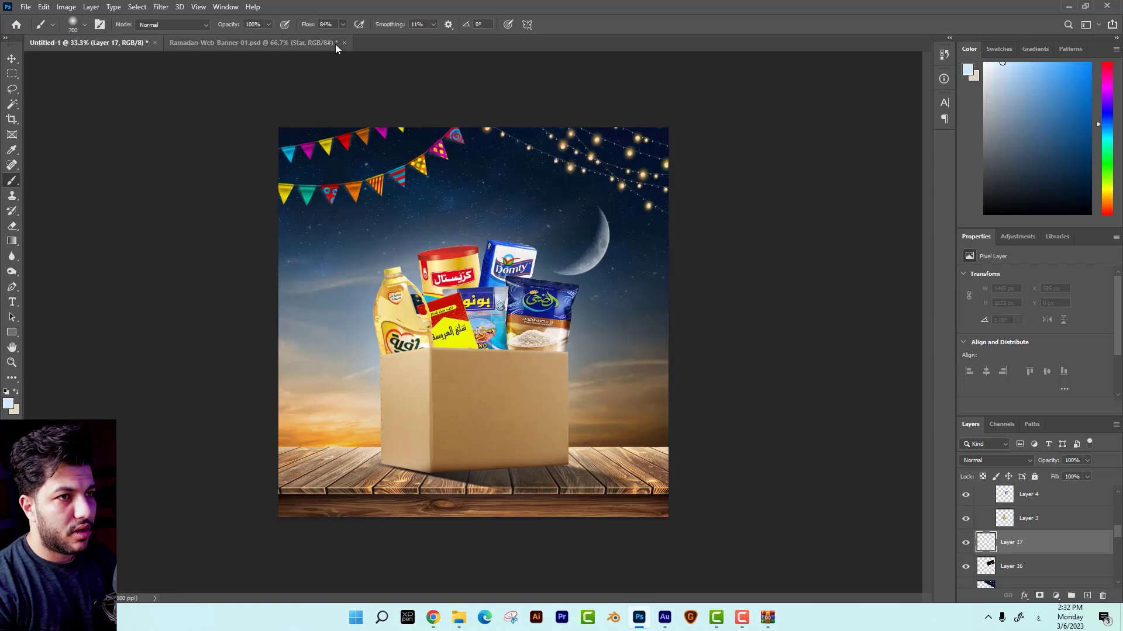
pyautogui.click(343, 24)
pyautogui.moveTo(326, 36); pyautogui.dragTo(304, 37)
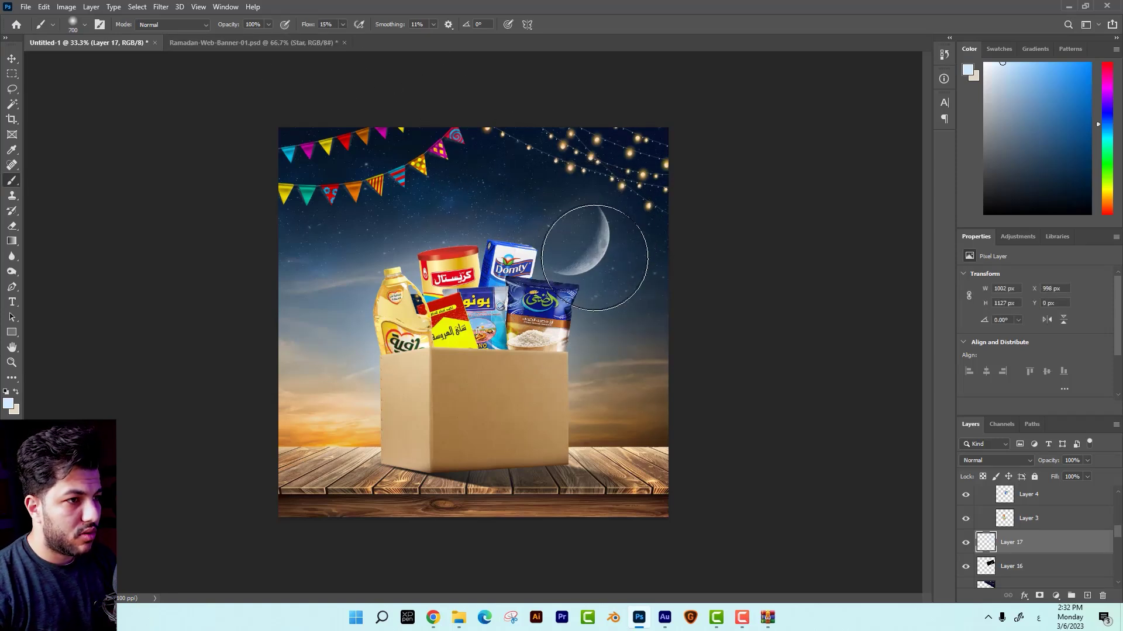
pyautogui.click(985, 462)
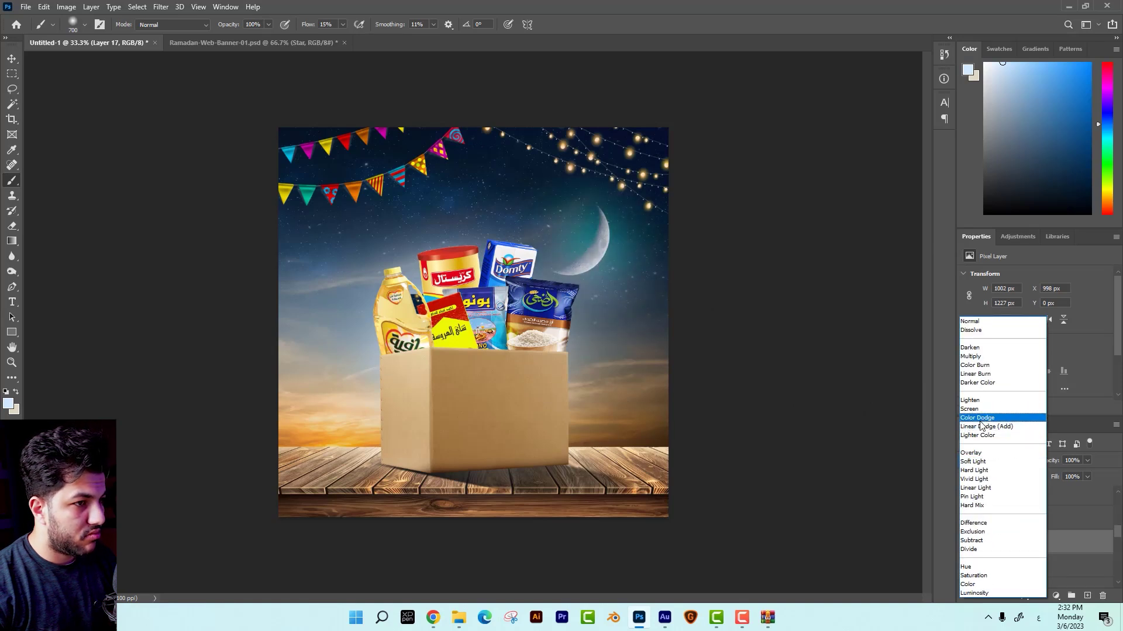
pyautogui.click(975, 439)
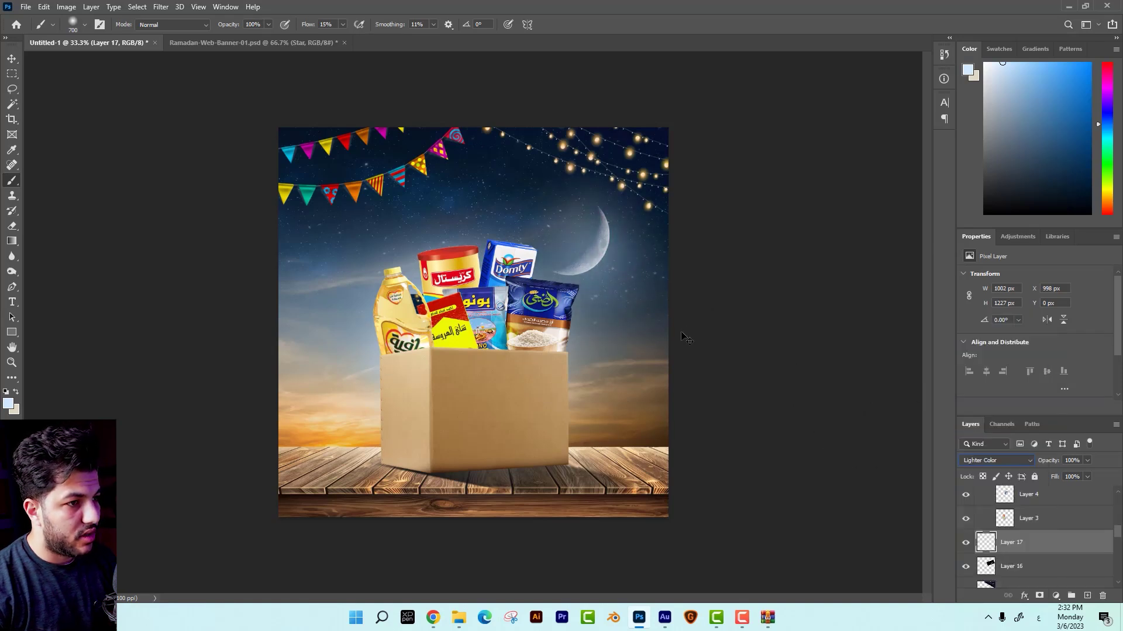
pyautogui.hotkey('ctrl', '+')
pyautogui.hotkey('ctrl', '-')
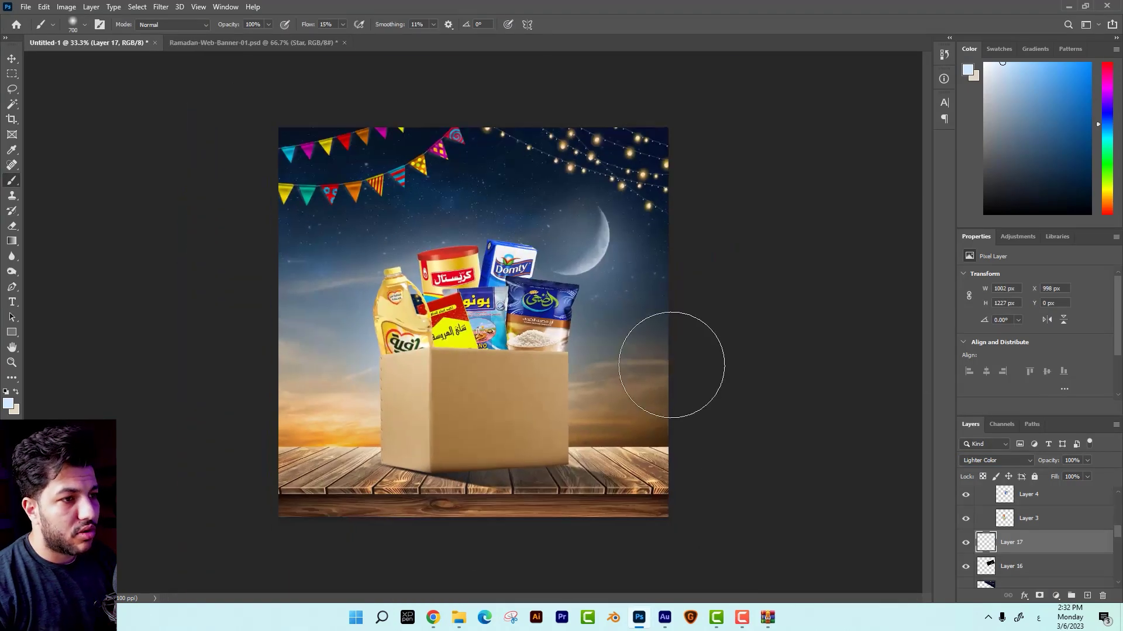
pyautogui.hotkey('alt', 'Tab')
# Search Google Images for 'تايبو رمضان كريم' Ramadan Kareem typography.
pyautogui.doubleClick(959, 56)
pyautogui.write('تايبو')
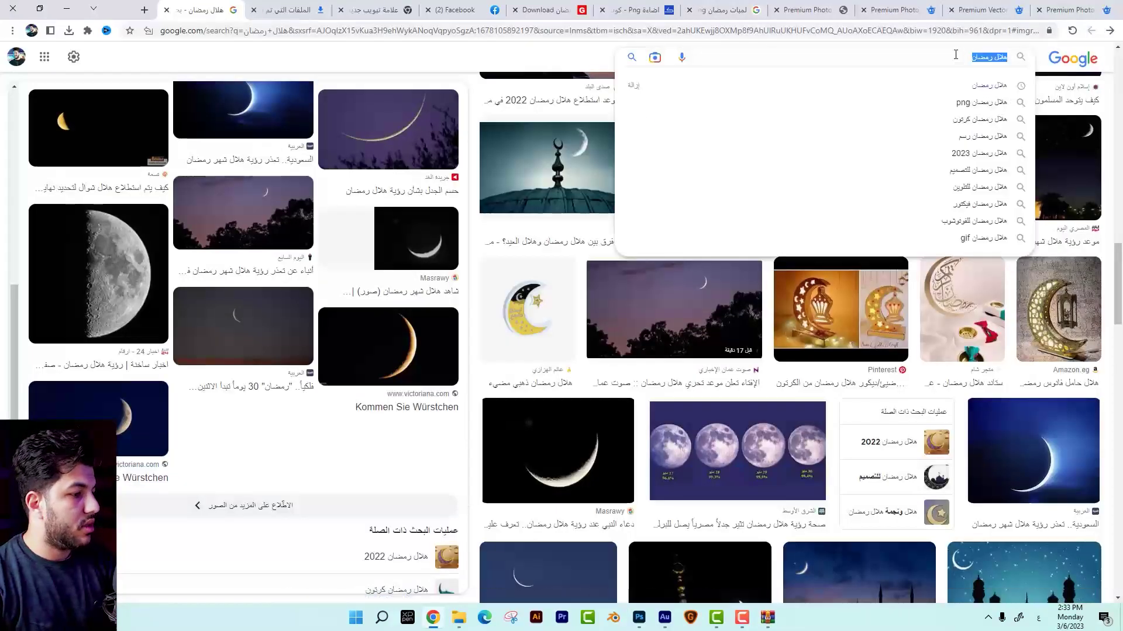
pyautogui.press('Down')
pyautogui.write('ك')
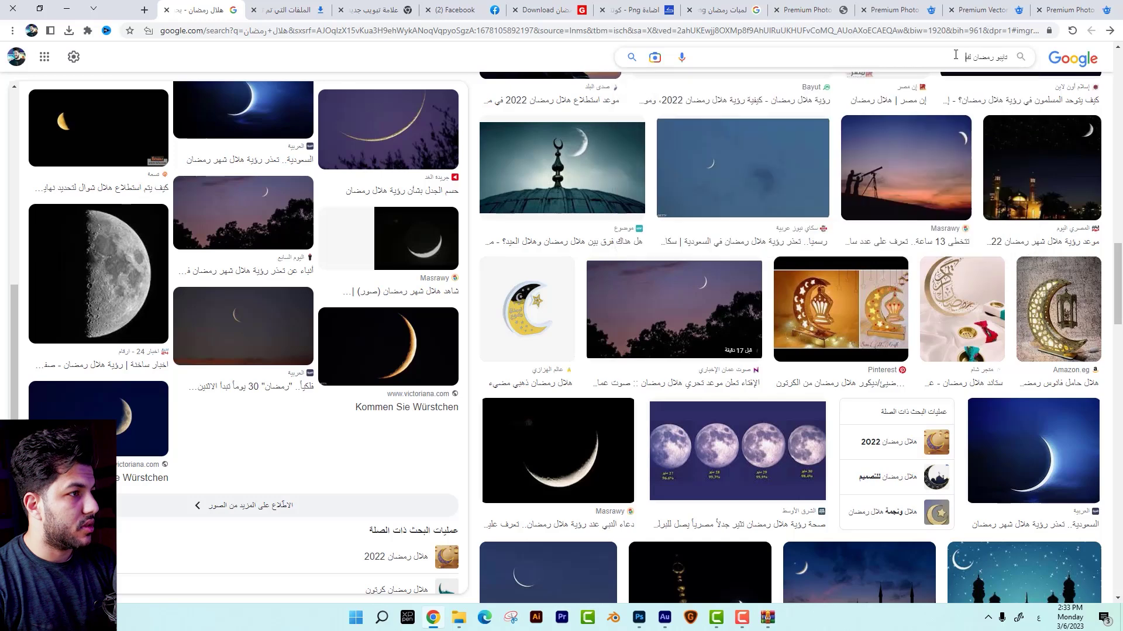
pyautogui.press('Return')
# Copy the white-and-green Ramadan Kareem logo on black and return to Photoshop.
pyautogui.click(1040, 222)
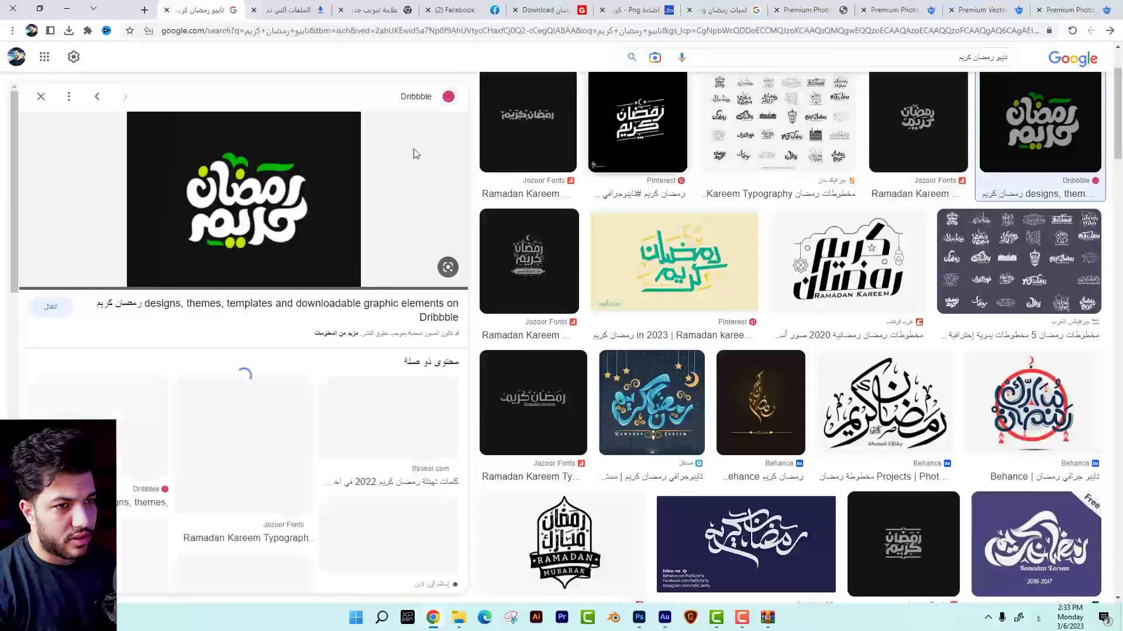
pyautogui.rightClick(259, 195)
pyautogui.click(217, 329)
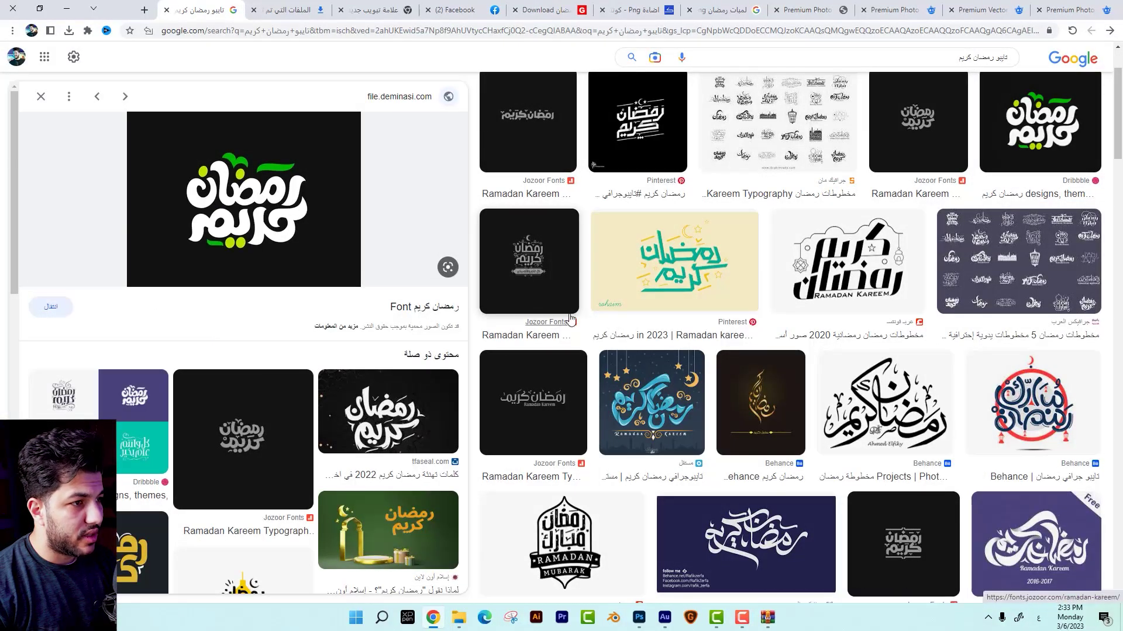
pyautogui.scroll(-1, 696, 279)
pyautogui.scroll(-3, 696, 279)
pyautogui.scroll(-3, 702, 274)
pyautogui.scroll(-3, 701, 275)
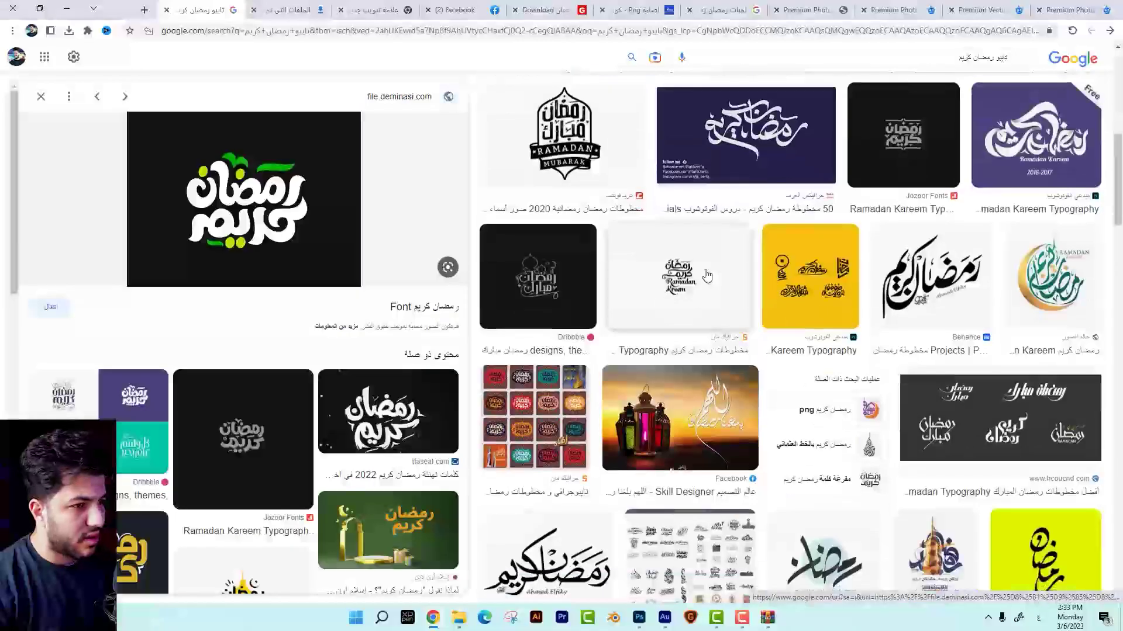
pyautogui.hotkey('alt', 'Tab')
pyautogui.hotkey('ctrl', '+')
# Select Layer 12 near the product box group as the target for the logo.
pyautogui.hotkey('ctrl', '-')
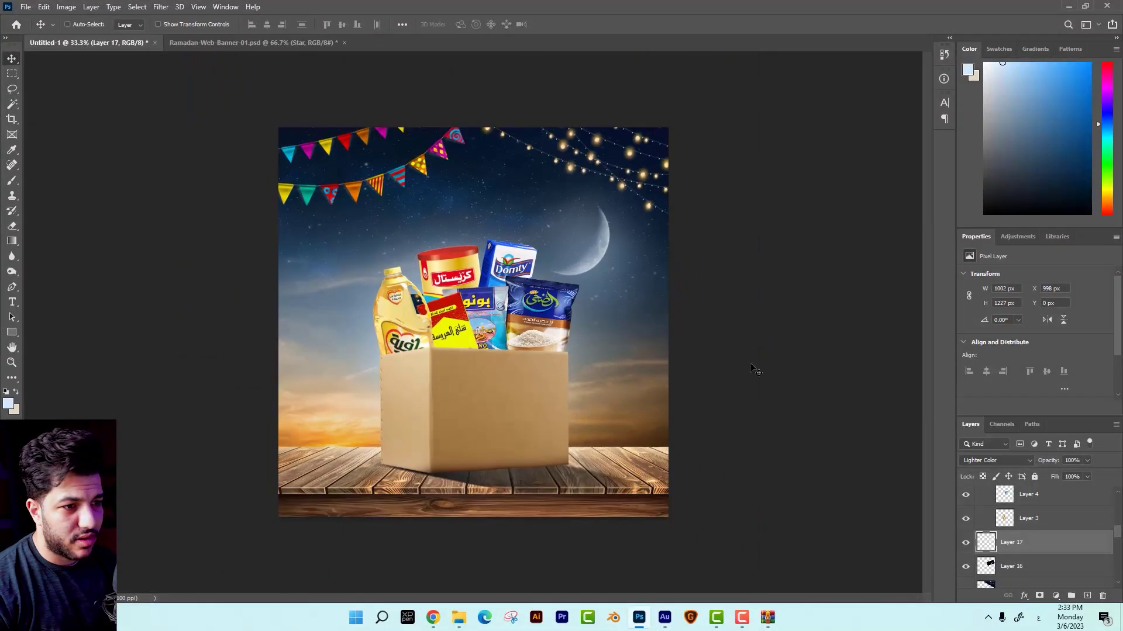
pyautogui.rightClick(515, 392)
pyautogui.click(614, 494)
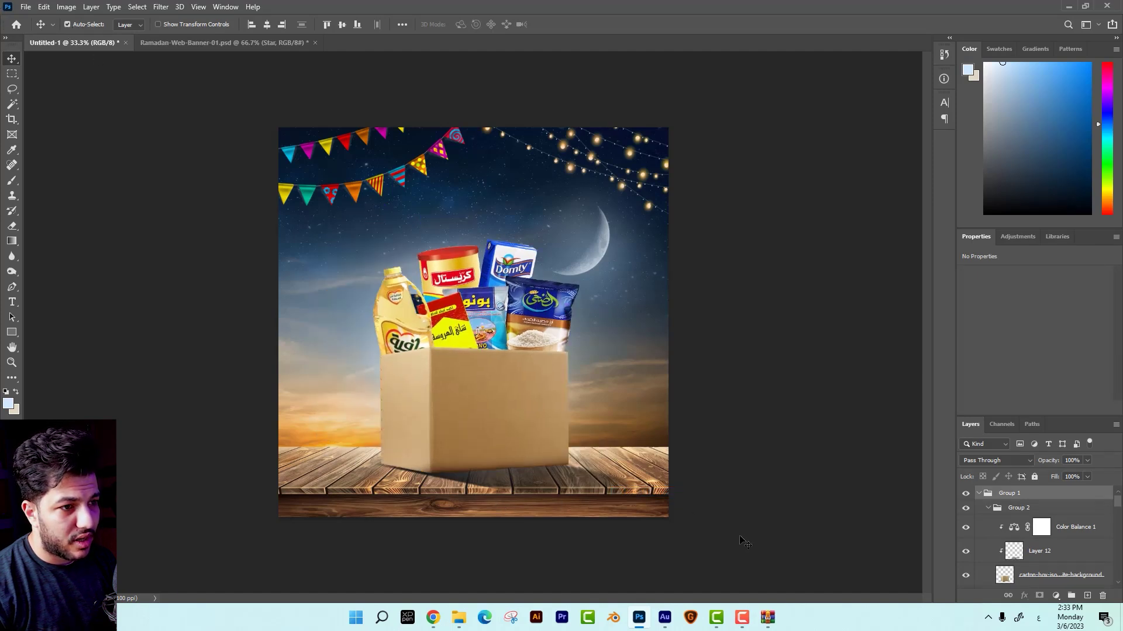
pyautogui.moveTo(741, 541); pyautogui.dragTo(193, 383)
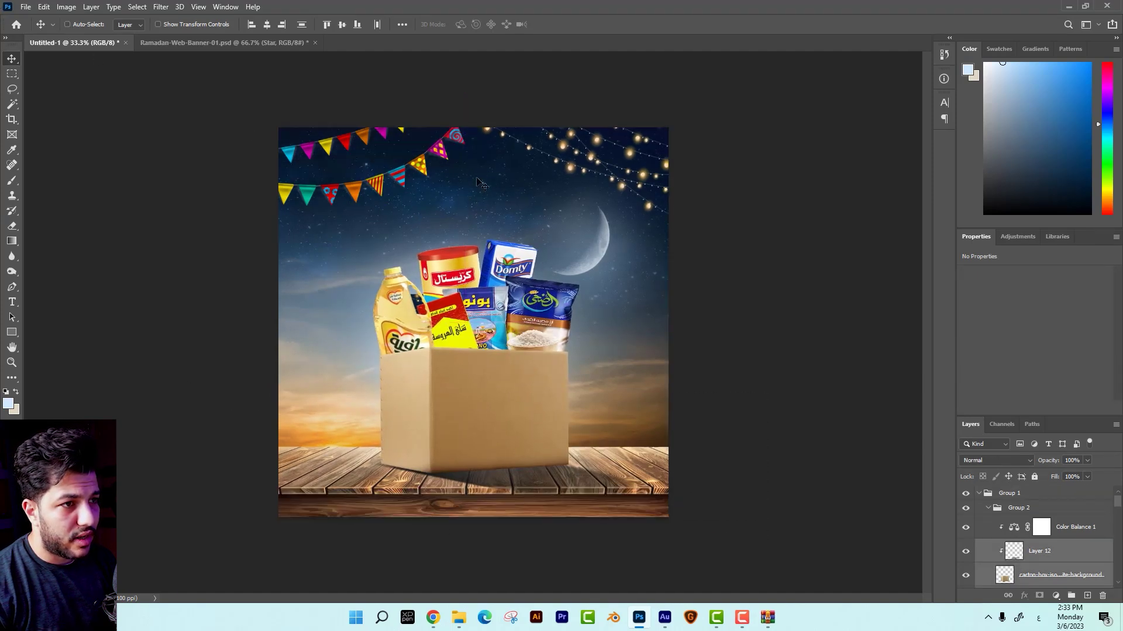
pyautogui.rightClick(477, 181)
pyautogui.click(526, 185)
pyautogui.moveTo(514, 216); pyautogui.dragTo(539, 146)
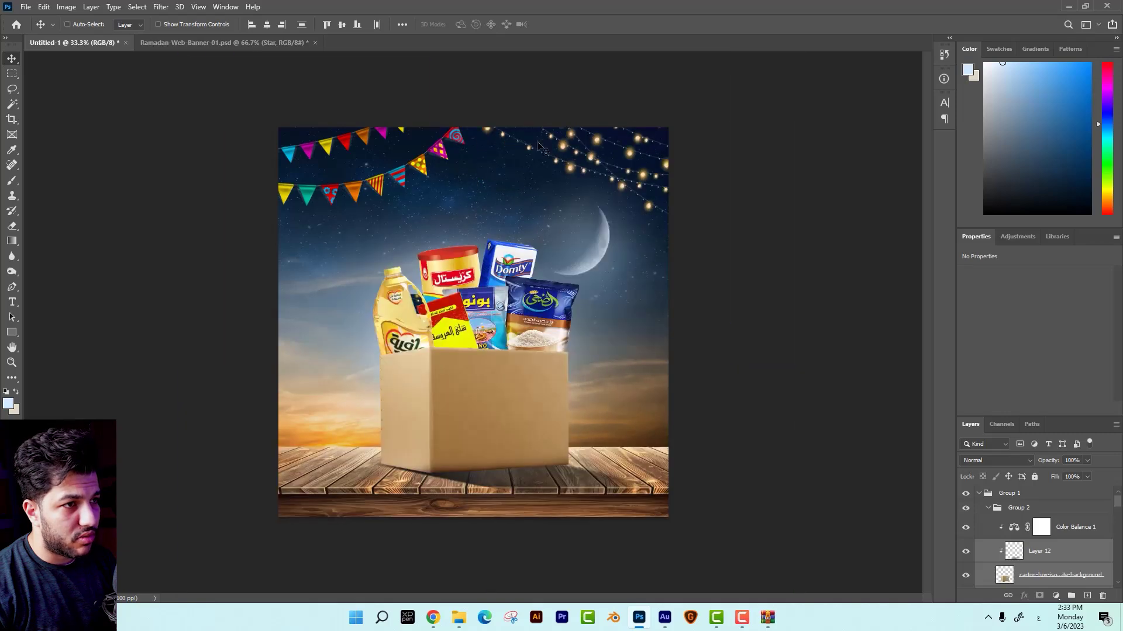
# Paste the Ramadan Kareem logo and delete its black background using Magic Wand and Select Similar.
pyautogui.hotkey('ctrl', '+')
pyautogui.hotkey('ctrl', 'v')
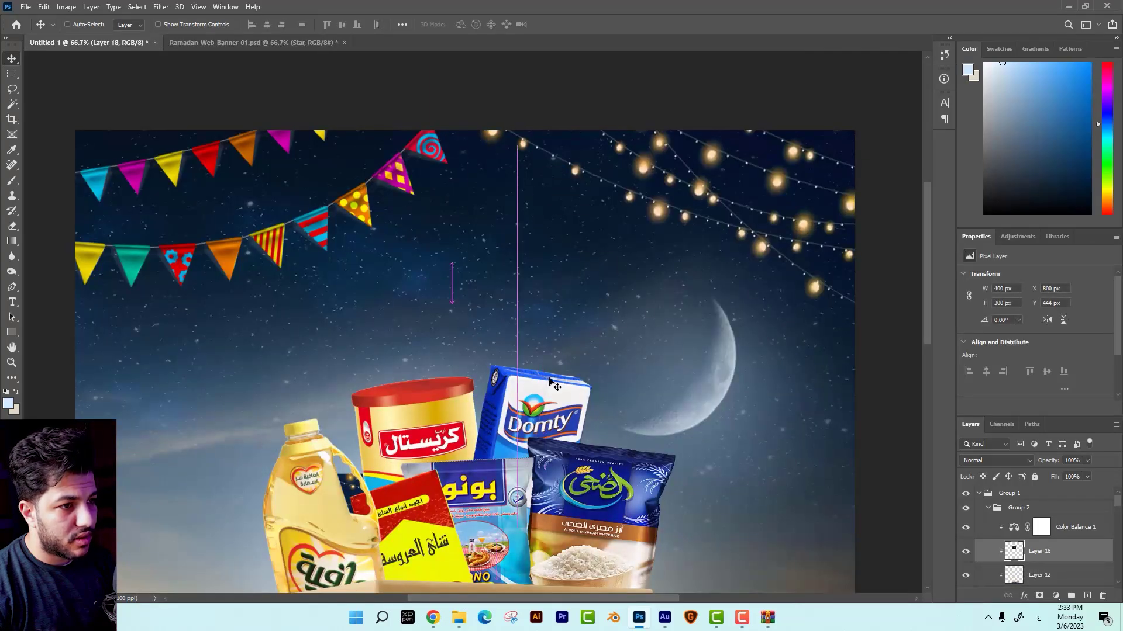
pyautogui.click(12, 105)
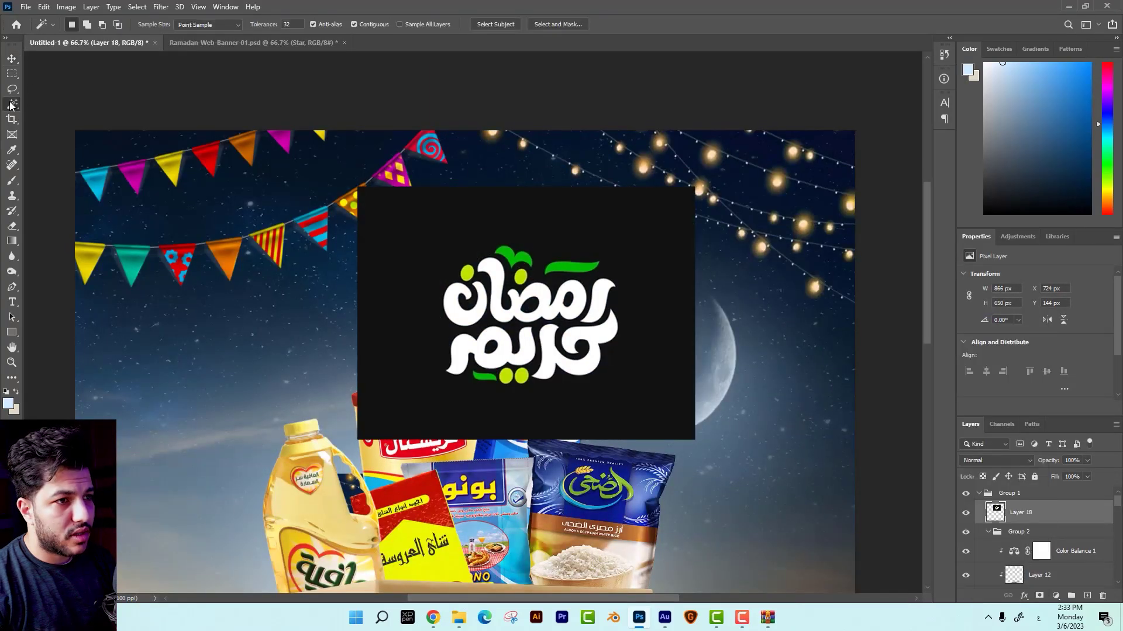
pyautogui.click(548, 214)
pyautogui.click(136, 6)
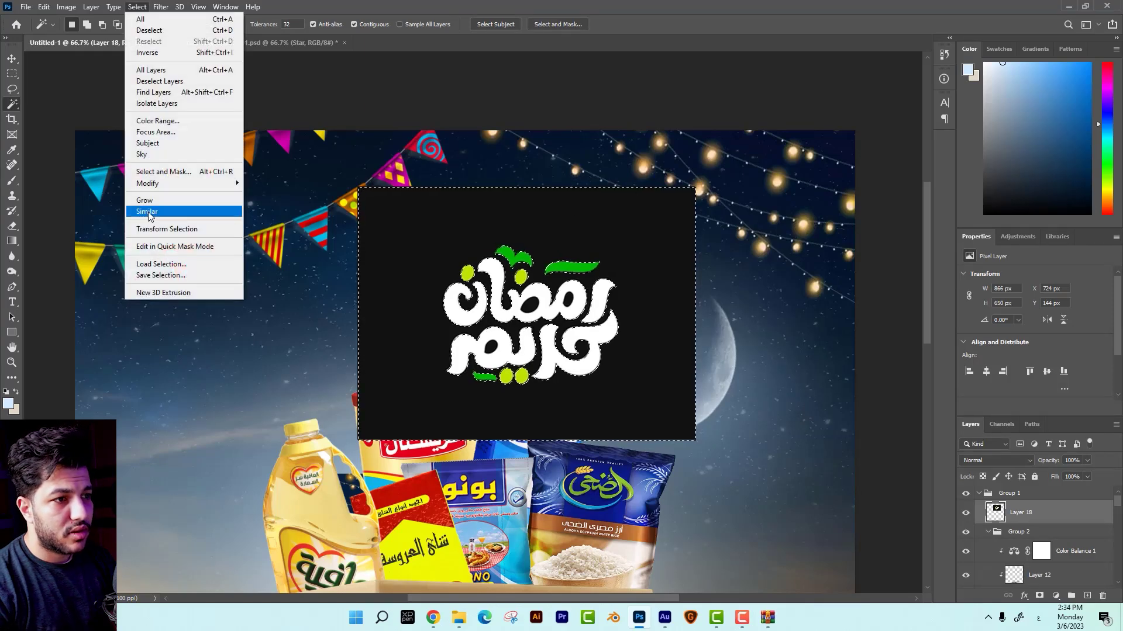
pyautogui.click(148, 215)
pyautogui.press('Delete')
pyautogui.hotkey('ctrl', 'd')
# Move the logo onto the box front, blend it as Color Dodge and shrink it slightly.
pyautogui.hotkey('ctrl', '-')
pyautogui.press('v')
pyautogui.moveTo(562, 365)
pyautogui.mouseDown()
pyautogui.moveTo(547, 409)
pyautogui.moveTo(551, 466)
pyautogui.mouseUp()
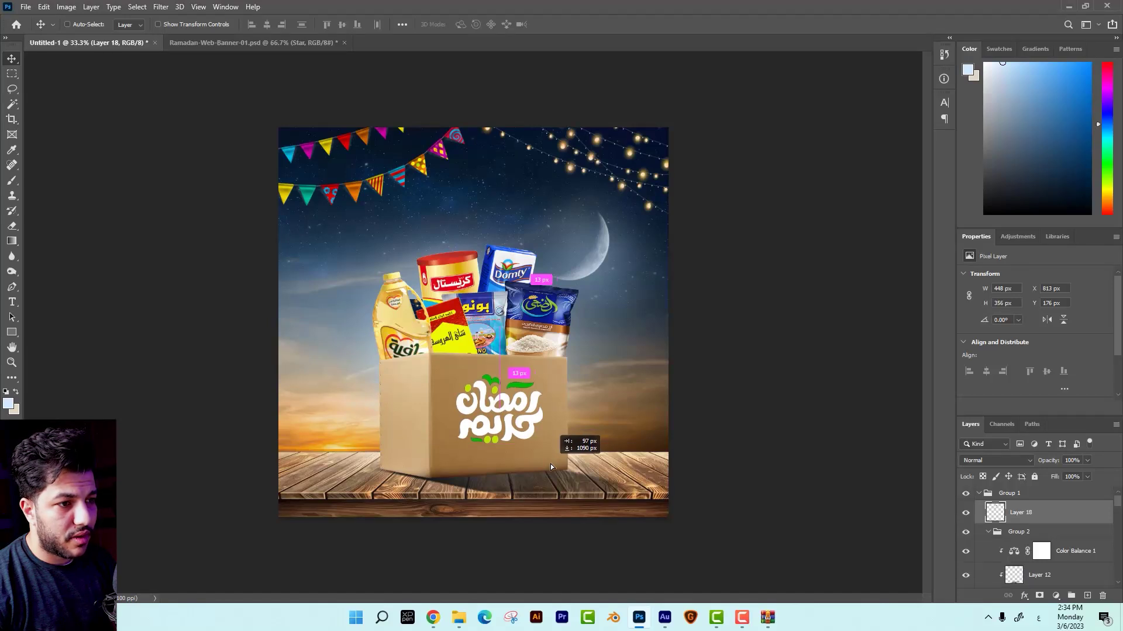
pyautogui.moveTo(550, 466); pyautogui.dragTo(549, 464)
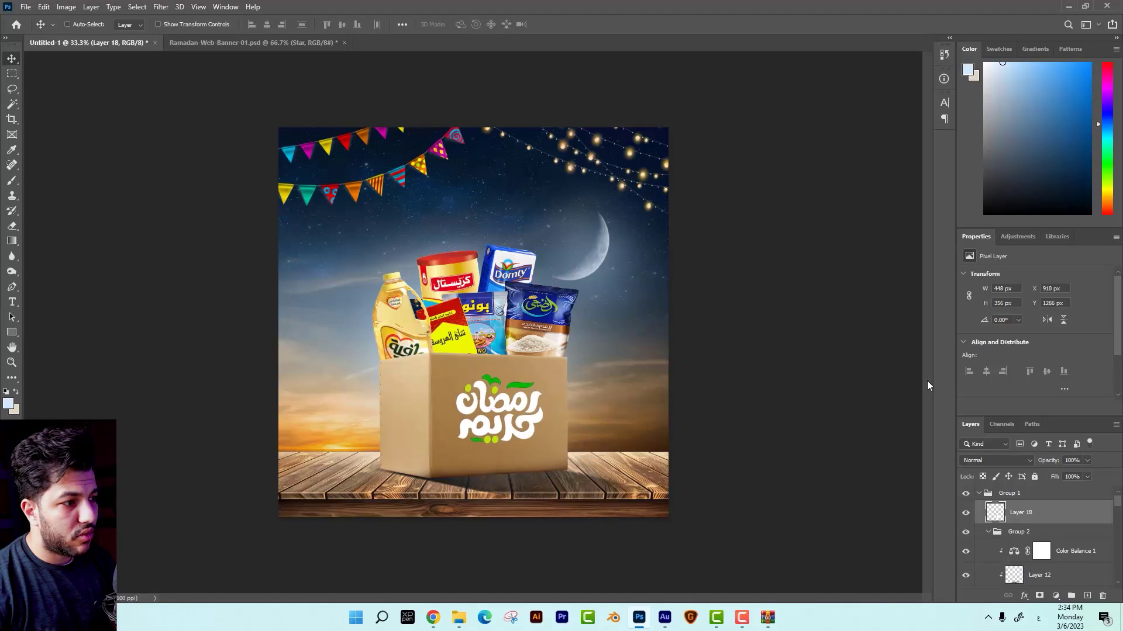
pyautogui.click(1003, 461)
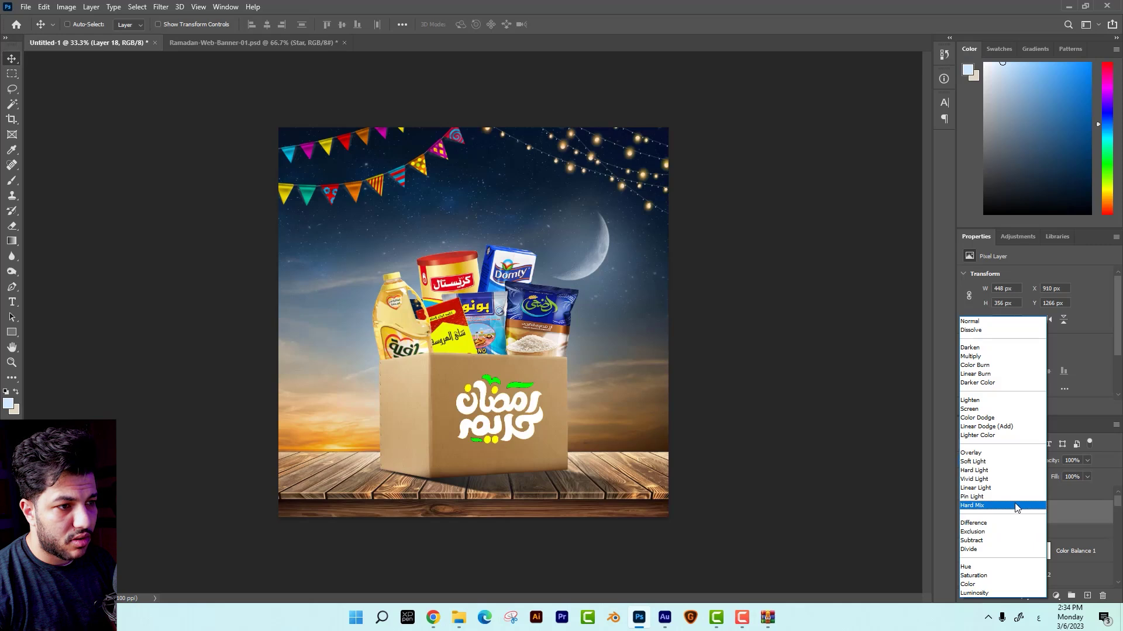
pyautogui.click(1050, 520)
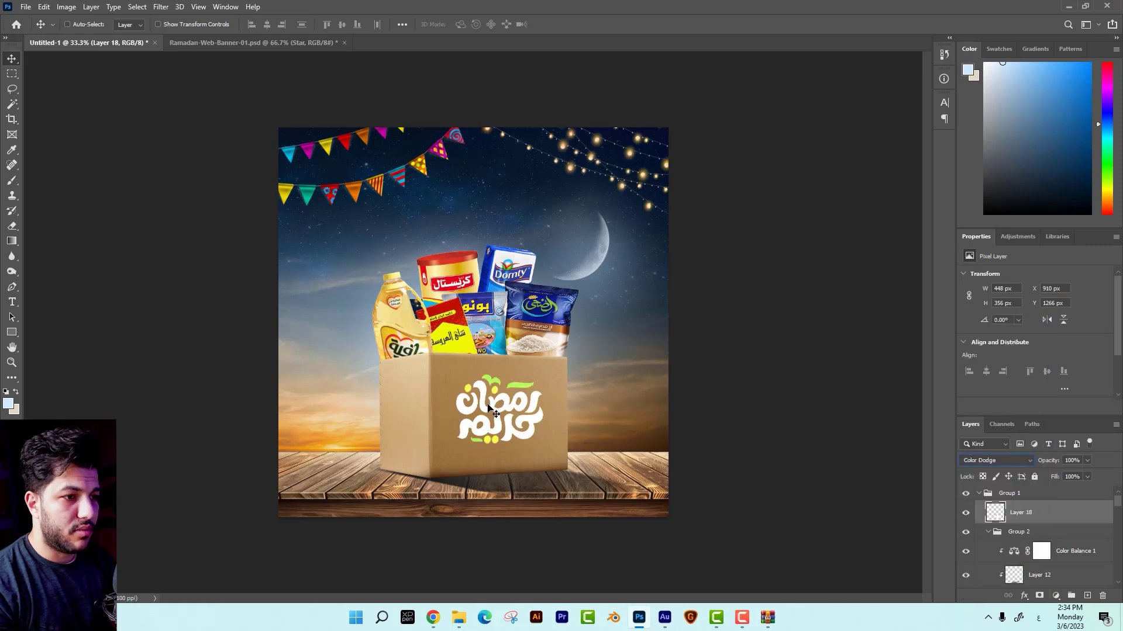
pyautogui.hotkey('ctrl', 't')
pyautogui.moveTo(541, 376); pyautogui.dragTo(534, 388)
pyautogui.press('Return')
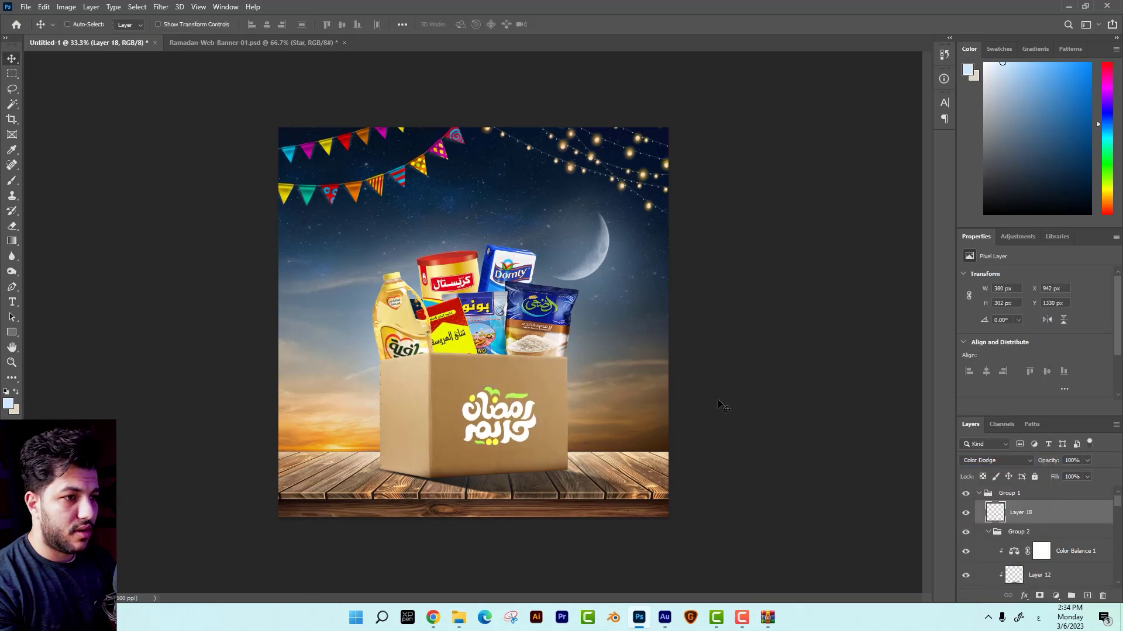
# Select the product box group and scale it down slightly.
pyautogui.rightClick(566, 412)
pyautogui.click(576, 416)
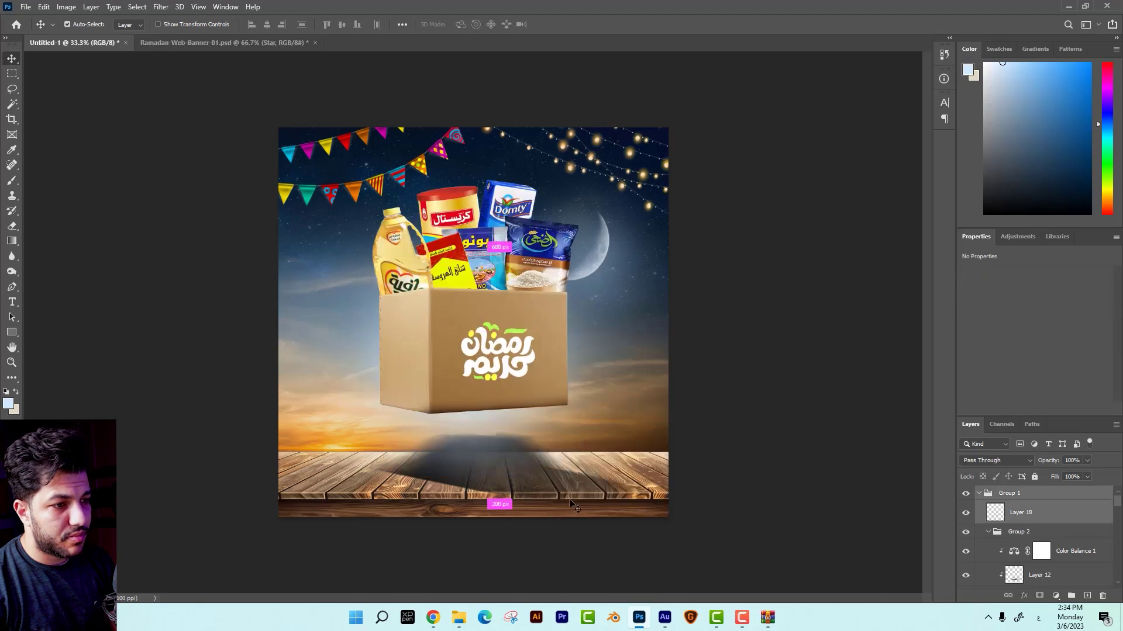
pyautogui.rightClick(585, 486)
pyautogui.click(608, 500)
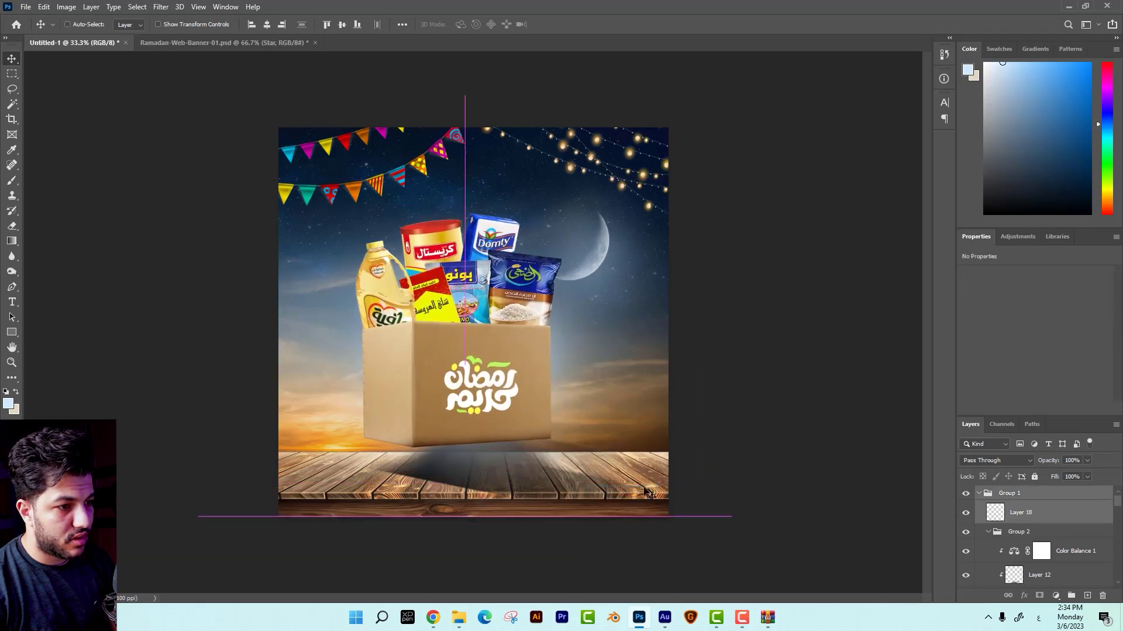
pyautogui.hotkey('ctrl', 't')
pyautogui.moveTo(747, 246); pyautogui.dragTo(764, 238)
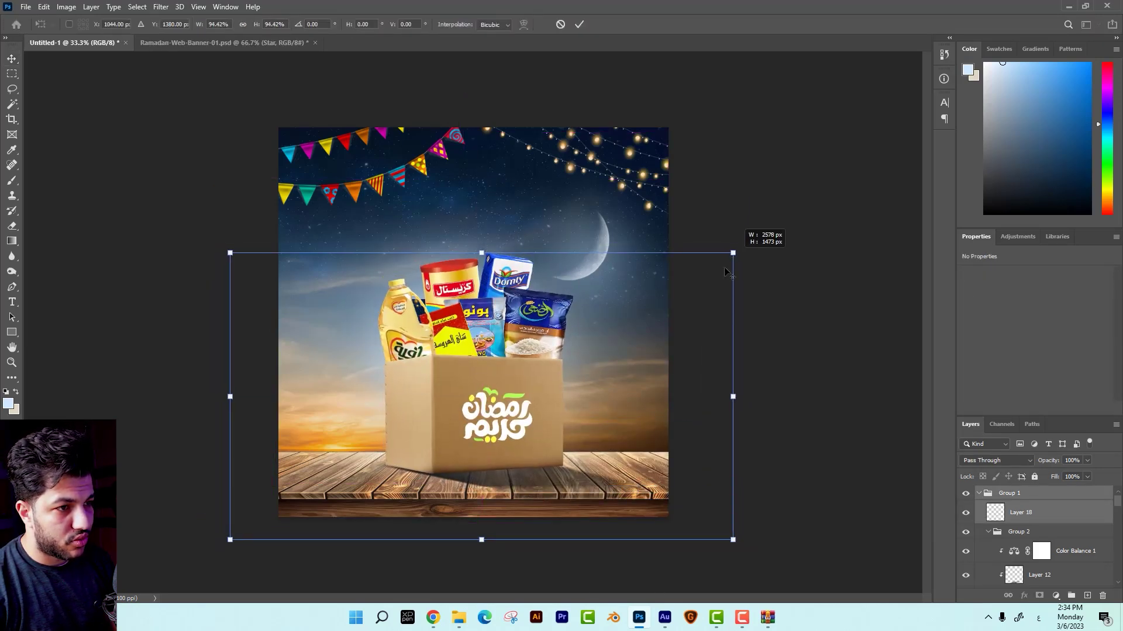
pyautogui.press('Return')
# Add the two-line headline كرتونة رمضان in Hamdy v1 Bold and shrink it above the box.
pyautogui.press('t')
pyautogui.hotkey('ctrl', '+')
pyautogui.hotkey('ctrl', '+')
pyautogui.hotkey('ctrl', 'v')
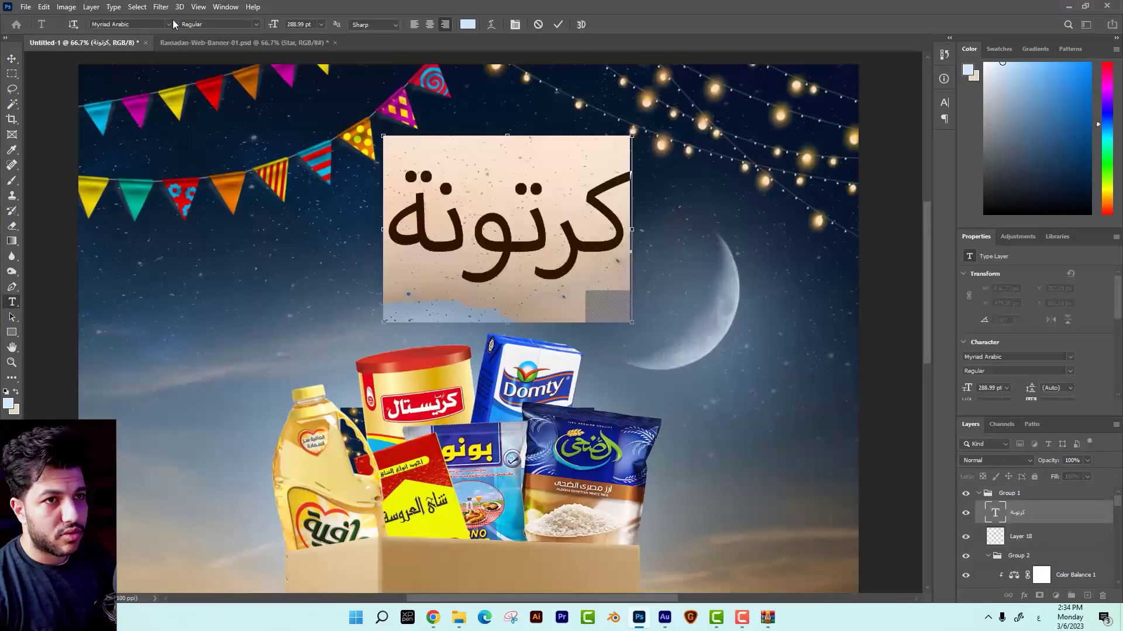
pyautogui.click(170, 24)
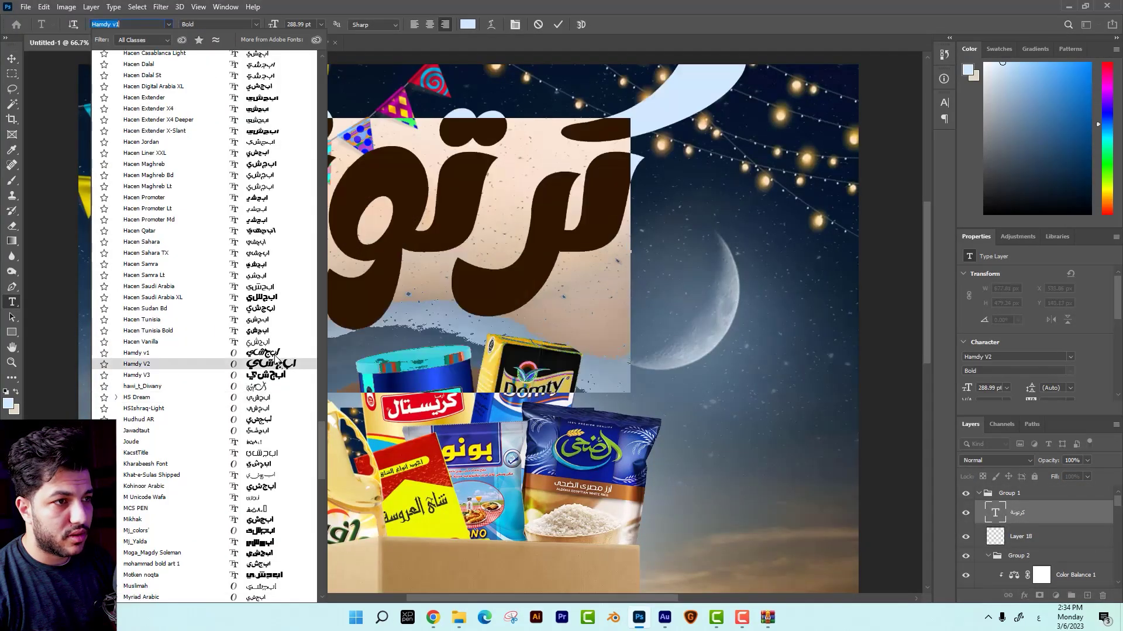
pyautogui.click(141, 353)
pyautogui.click(11, 58)
pyautogui.hotkey('ctrl', 't')
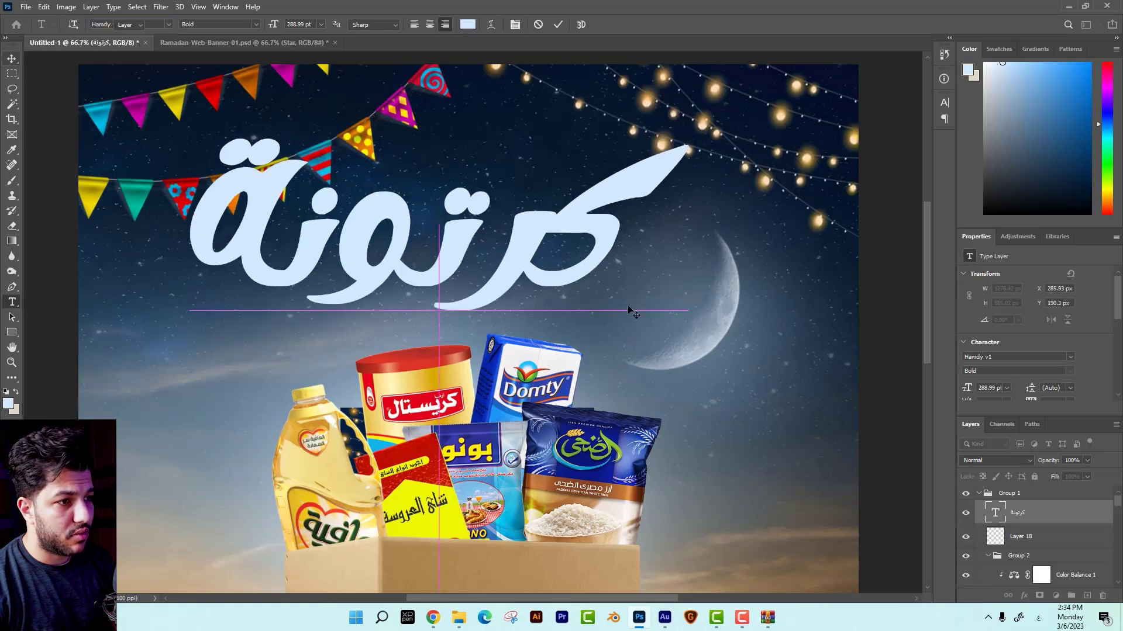
pyautogui.moveTo(688, 365)
pyautogui.mouseDown()
pyautogui.moveTo(594, 327)
pyautogui.moveTo(535, 283)
pyautogui.mouseUp()
pyautogui.press('Return')
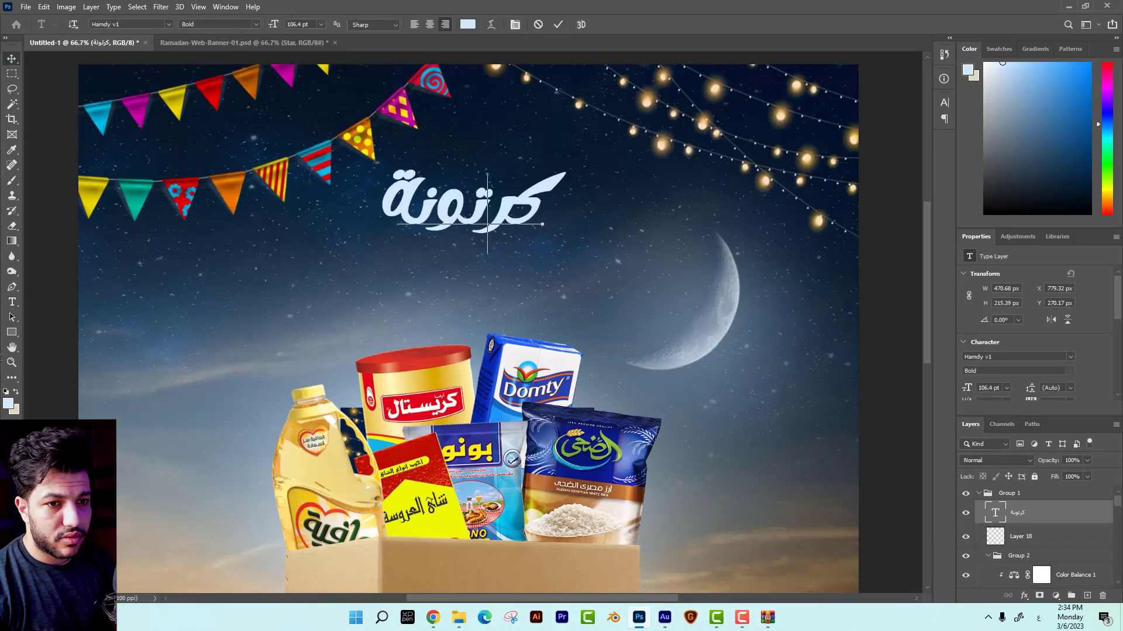
# Colour the headline white and preview the whole poster with panels hidden.
pyautogui.doubleClick(994, 513)
pyautogui.click(468, 24)
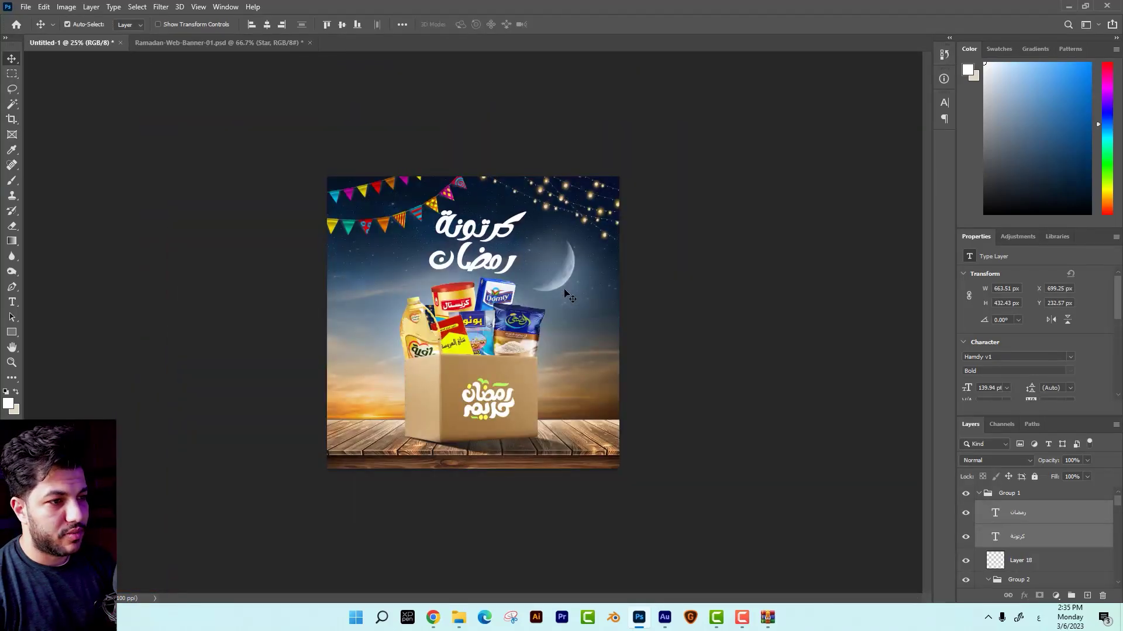
pyautogui.hotkey('ctrl', '+')
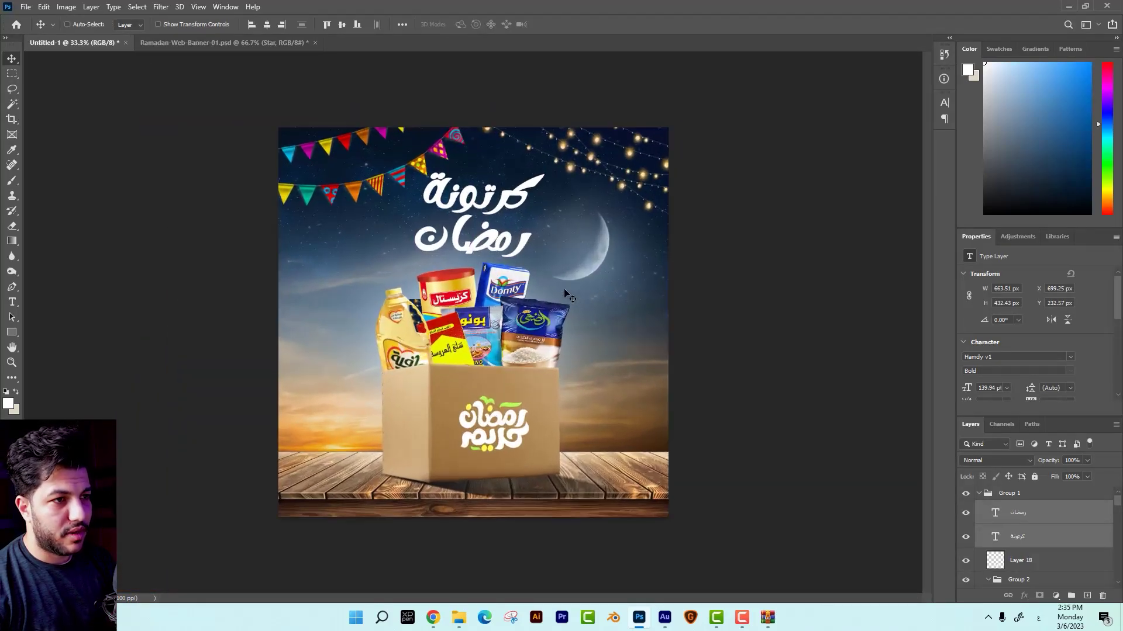
pyautogui.press('Tab')
pyautogui.hotkey('ctrl', '+')
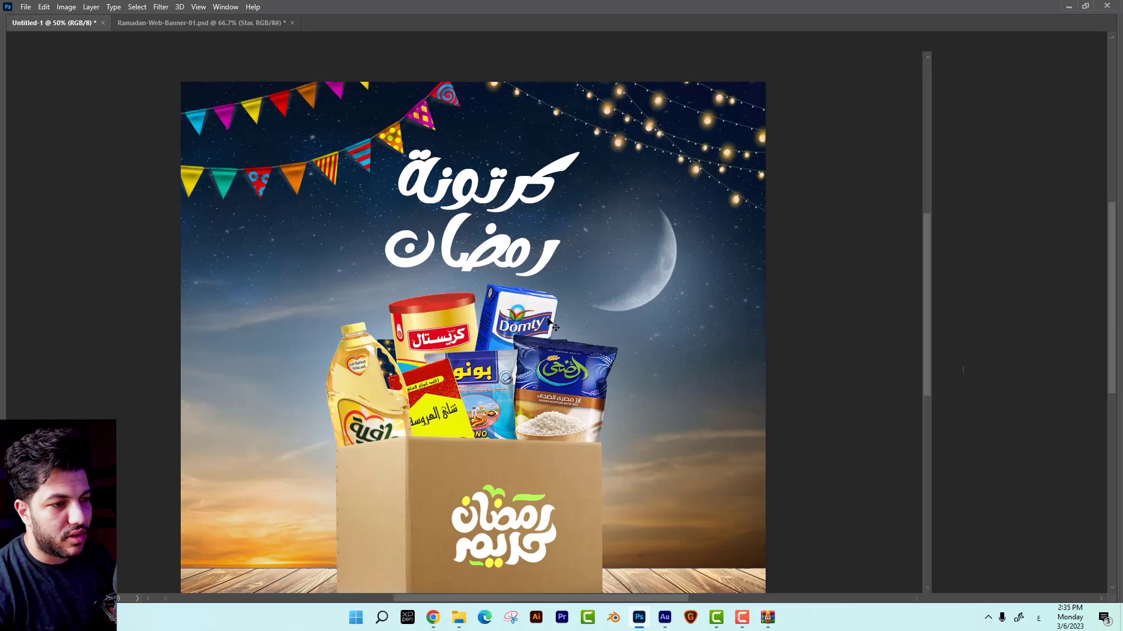
pyautogui.press('Tab')
# Select the box's Group 3 and add a new empty layer above it.
pyautogui.rightClick(533, 327)
pyautogui.rightClick(367, 292)
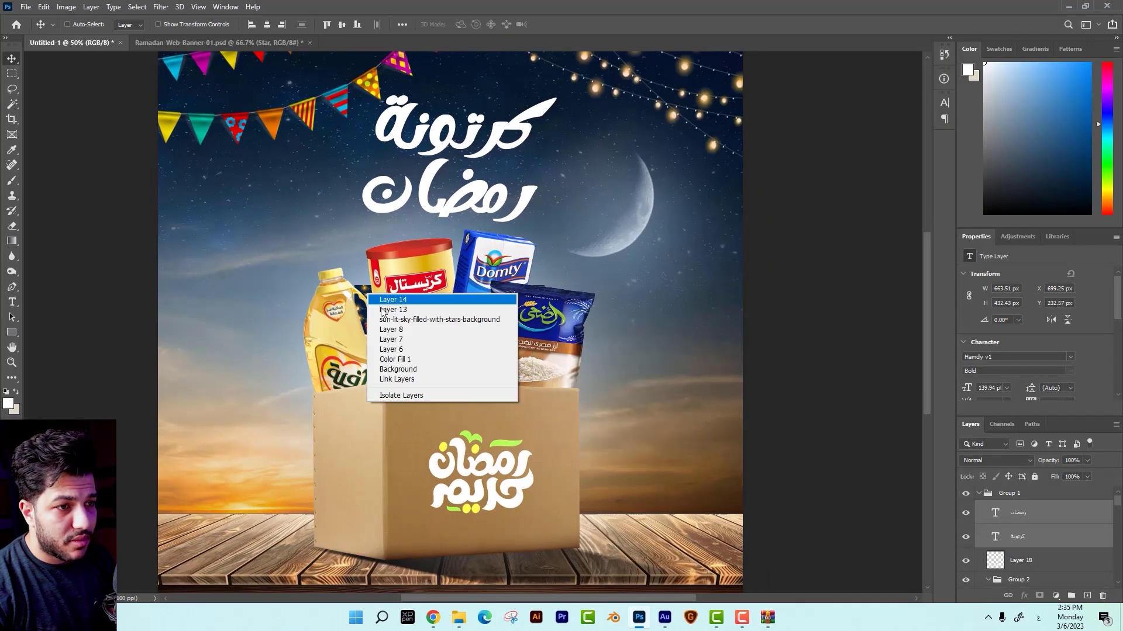
pyautogui.click(386, 299)
pyautogui.rightClick(367, 292)
pyautogui.click(386, 299)
pyautogui.rightClick(552, 335)
pyautogui.click(565, 343)
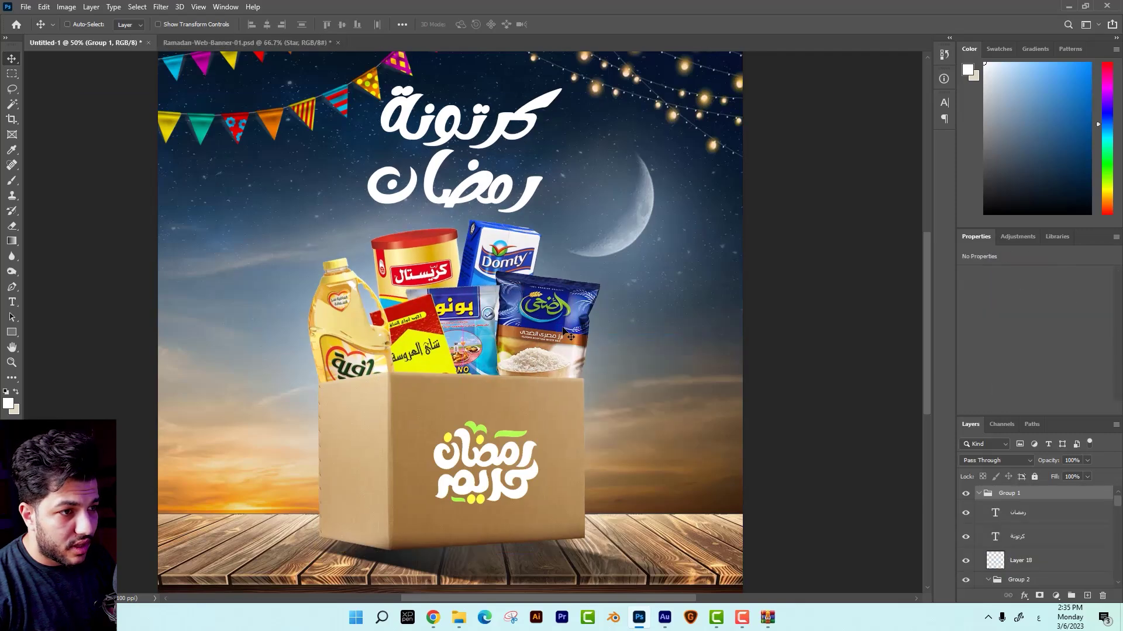
pyautogui.rightClick(530, 329)
pyautogui.click(562, 353)
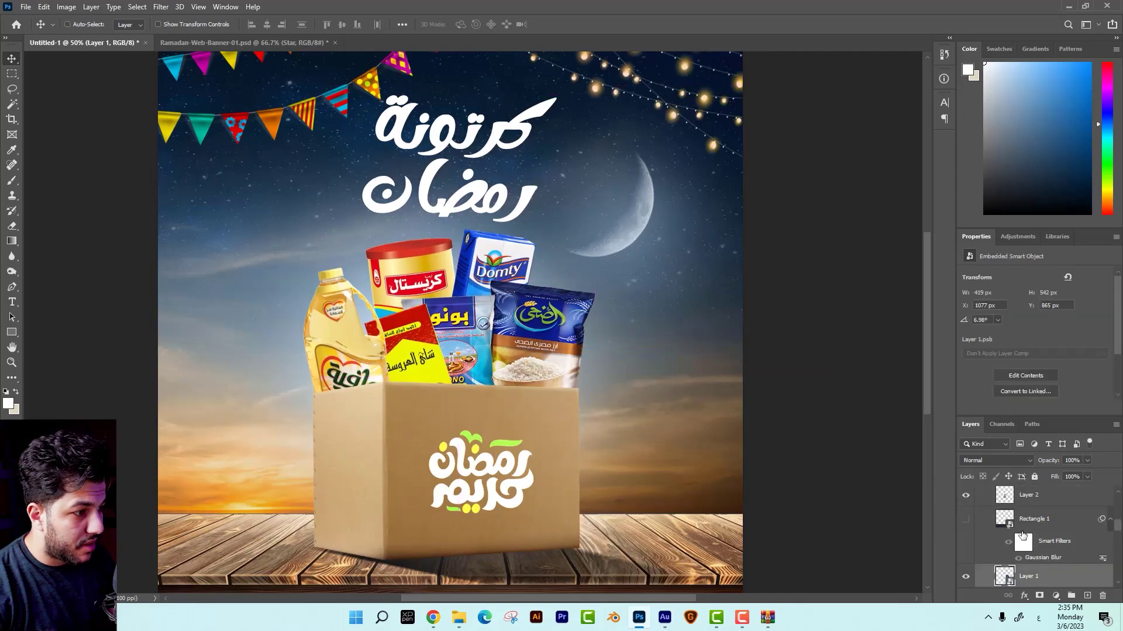
pyautogui.scroll(-3, 1036, 546)
pyautogui.click(1084, 492)
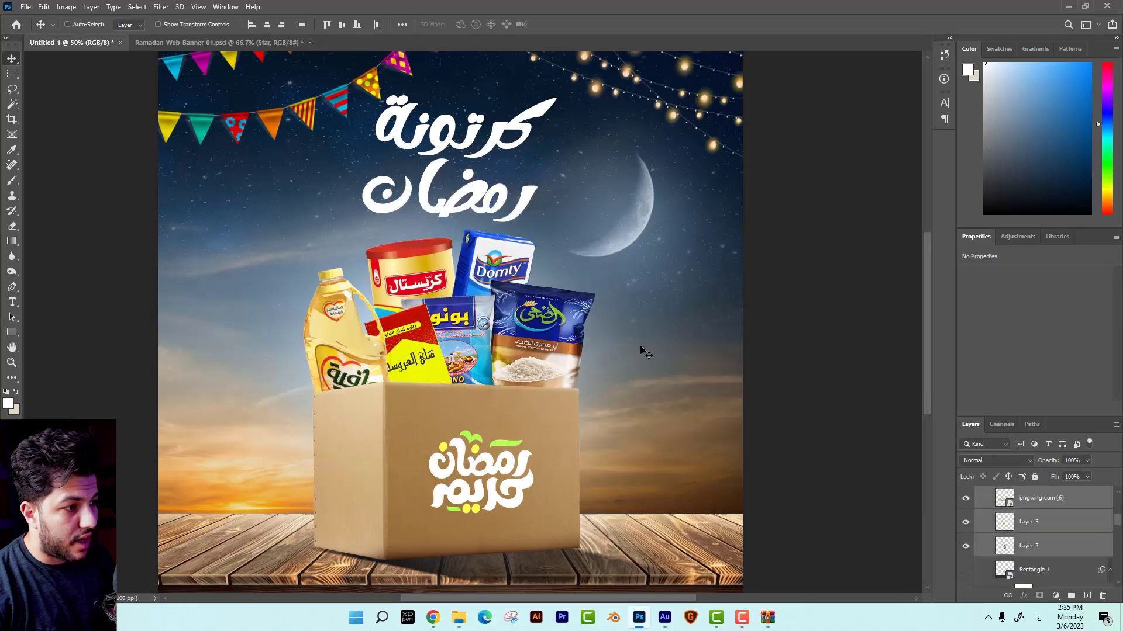
pyautogui.click(1087, 595)
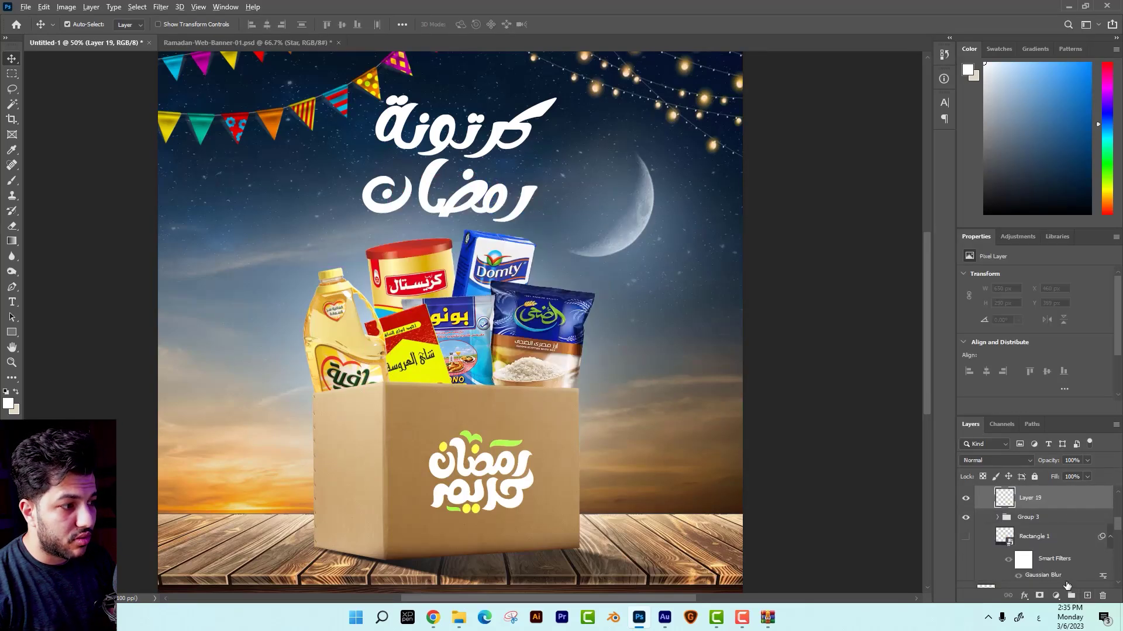
# Paint soft black shading across the carton box.
pyautogui.click(9, 181)
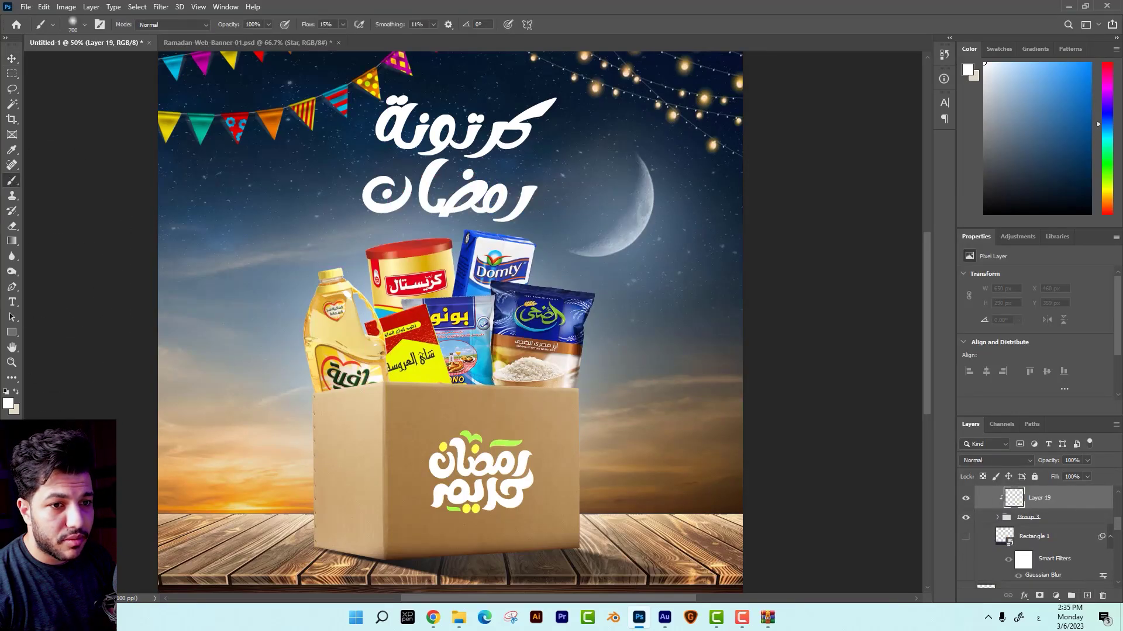
pyautogui.click(8, 403)
pyautogui.click(720, 311)
pyautogui.click(985, 128)
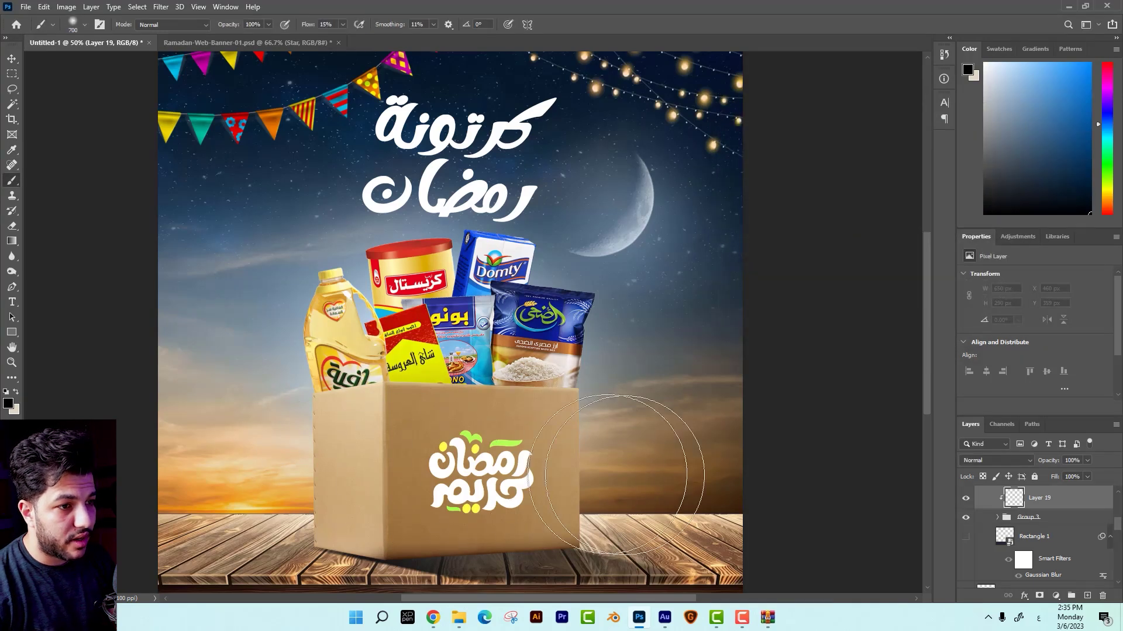
pyautogui.moveTo(584, 509); pyautogui.dragTo(435, 495)
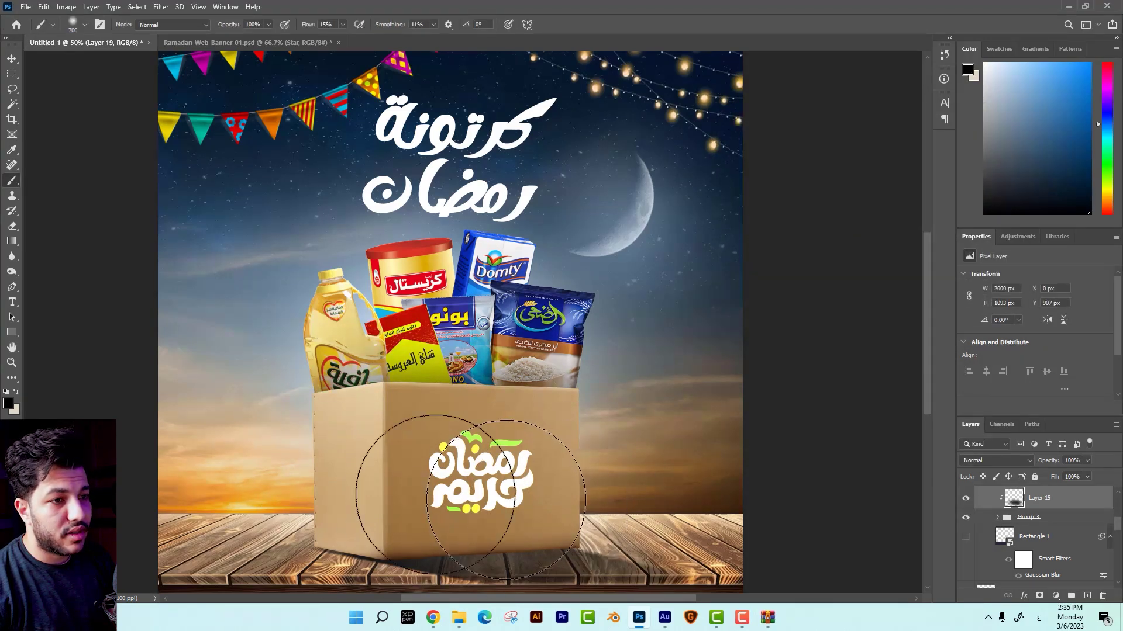
pyautogui.press('e')
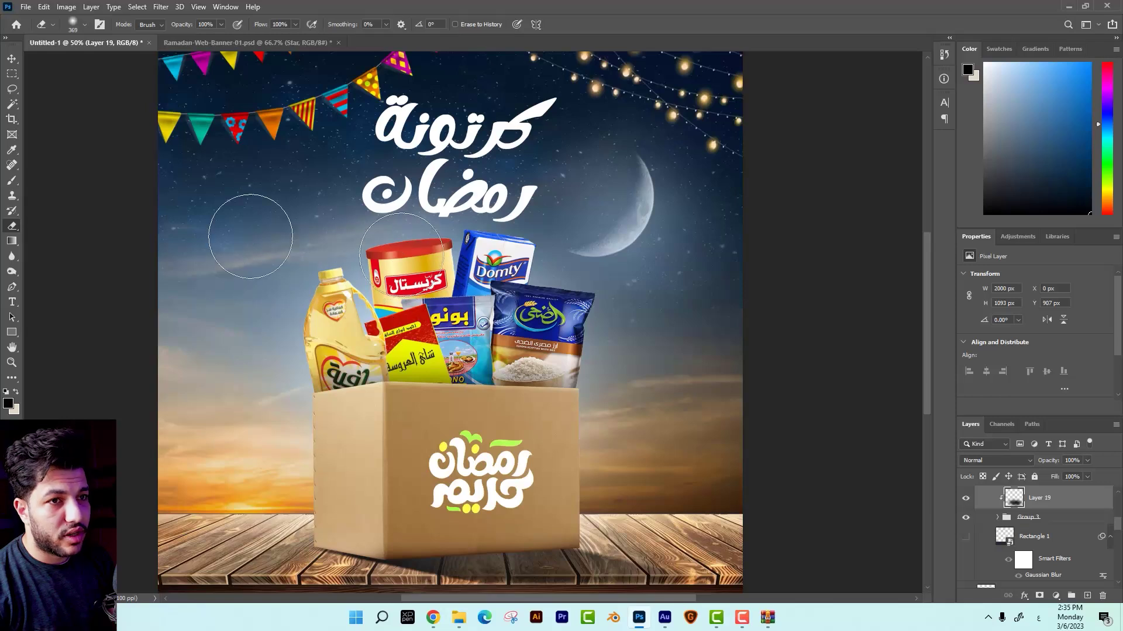
# Select Layer 1, add Layer 20 above the carton and brush extra shading beside the box.
pyautogui.click(12, 59)
pyautogui.rightClick(544, 407)
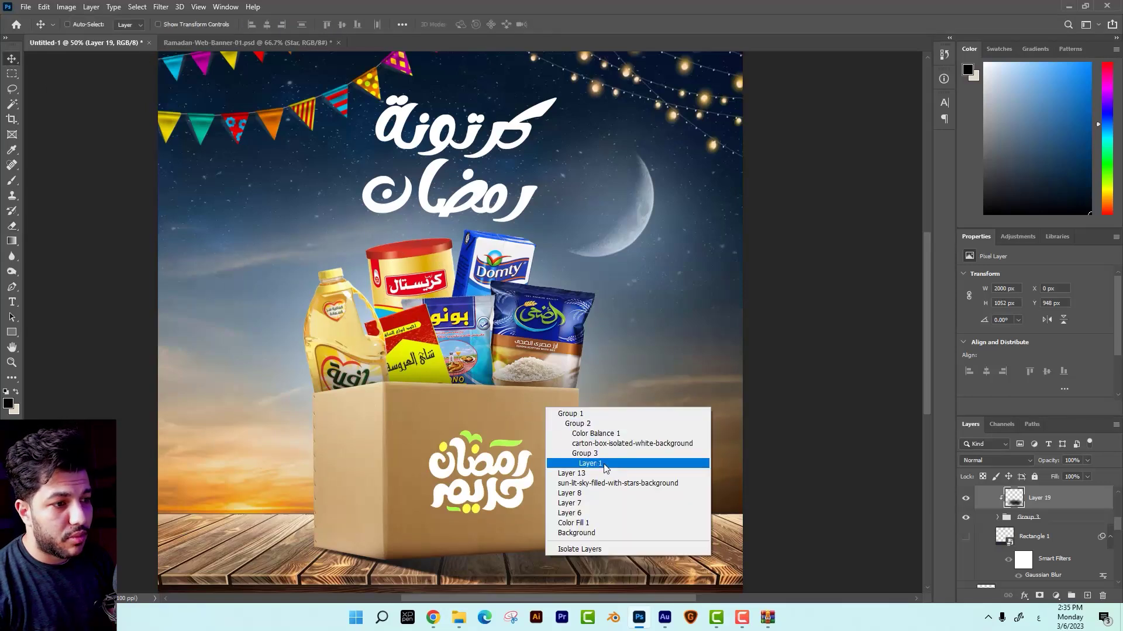
pyautogui.click(547, 463)
pyautogui.click(1088, 596)
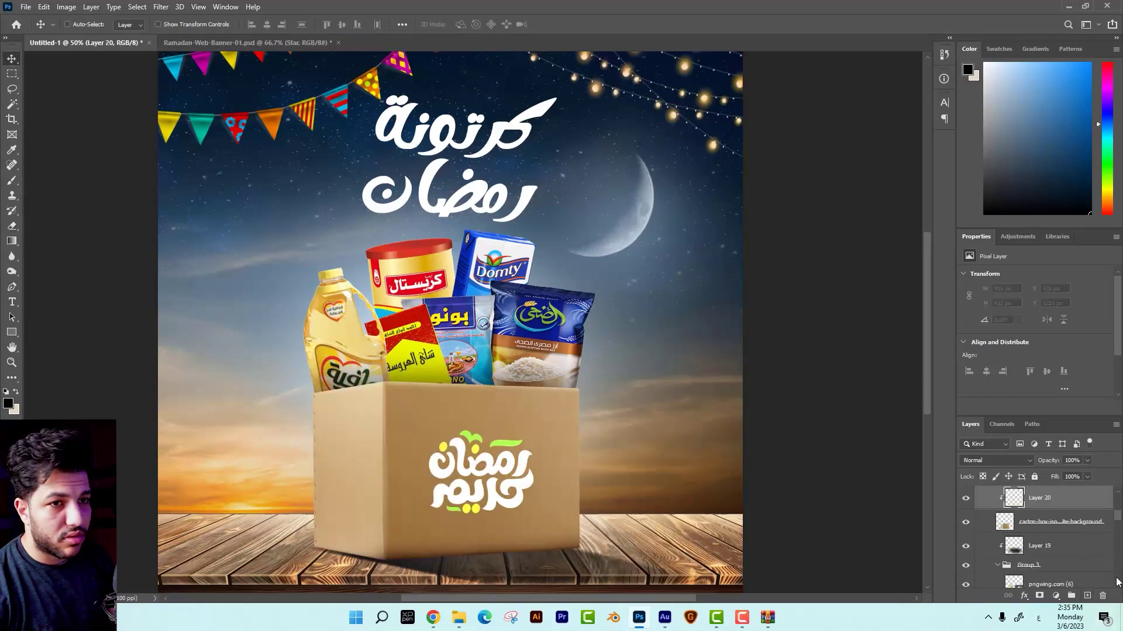
pyautogui.click(11, 180)
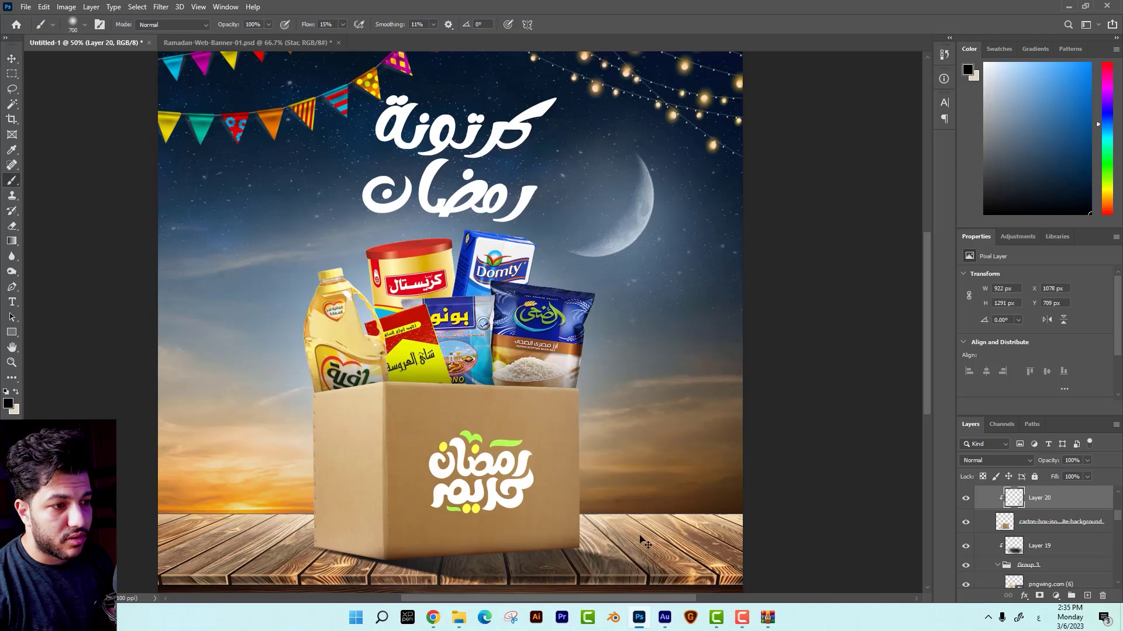
pyautogui.hotkey('ctrl', '-')
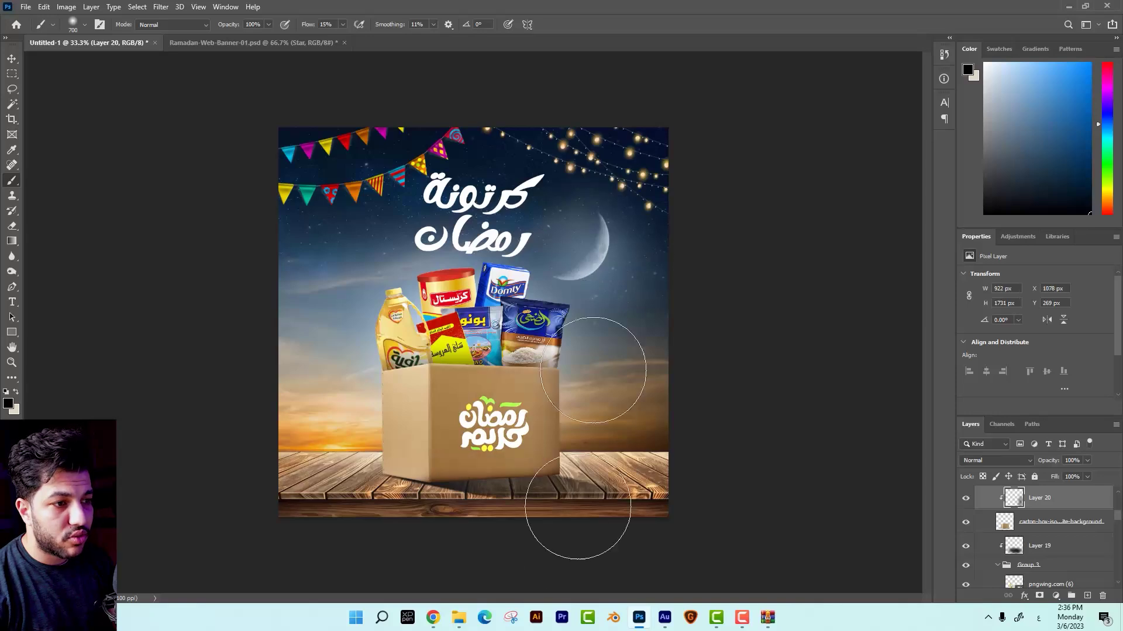
pyautogui.moveTo(593, 370); pyautogui.dragTo(379, 405)
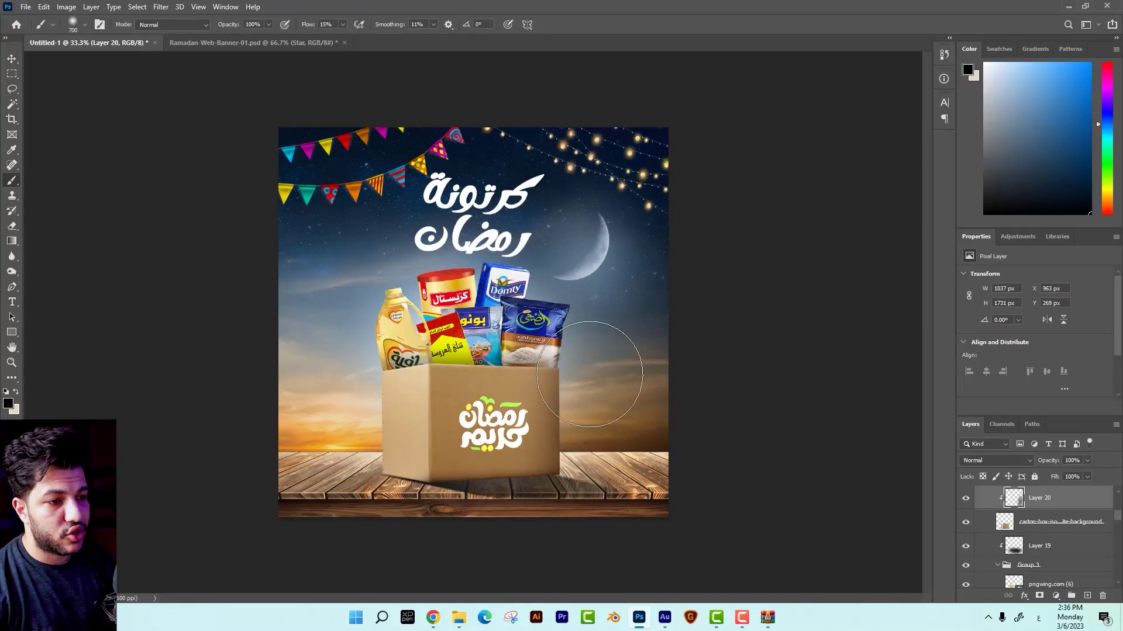
pyautogui.scroll(2, 347, 409)
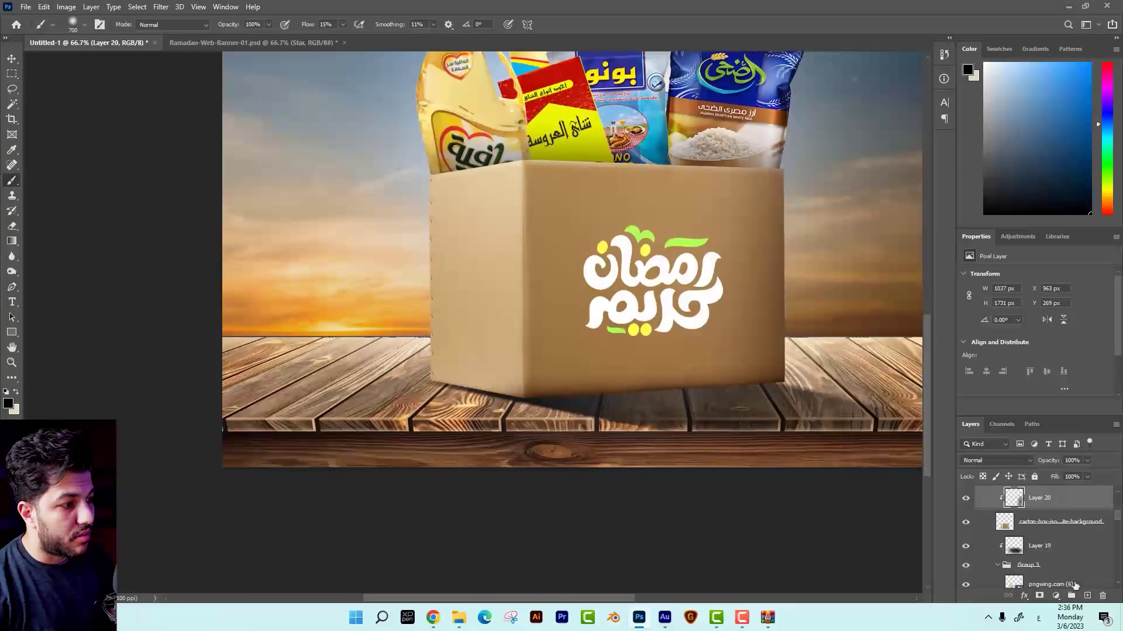
# Paint #f7941d orange along the box's left side on new Layer 21, blended in Screen mode.
pyautogui.click(1087, 595)
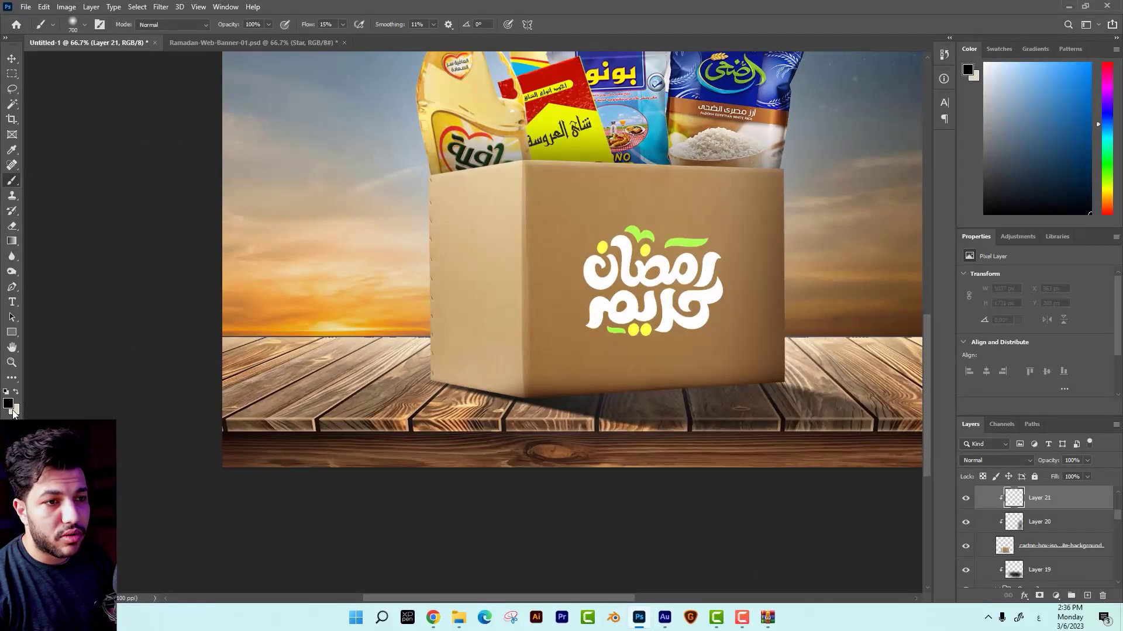
pyautogui.write('f7941d')
pyautogui.press('Return')
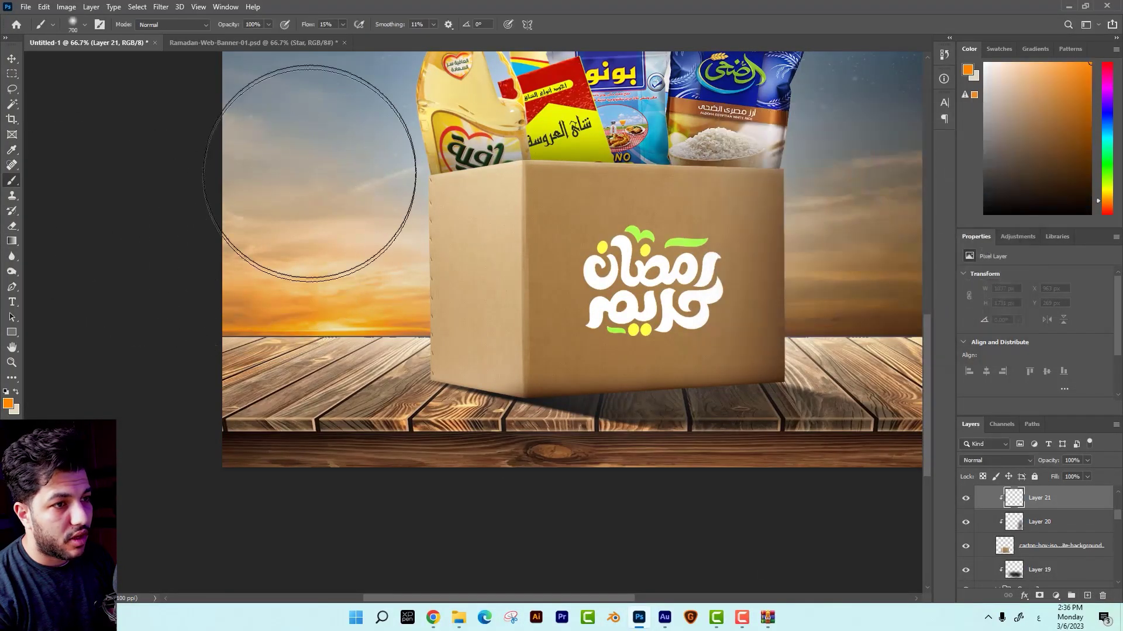
pyautogui.moveTo(331, 273)
pyautogui.mouseDown()
pyautogui.moveTo(346, 212)
pyautogui.moveTo(326, 413)
pyautogui.mouseUp()
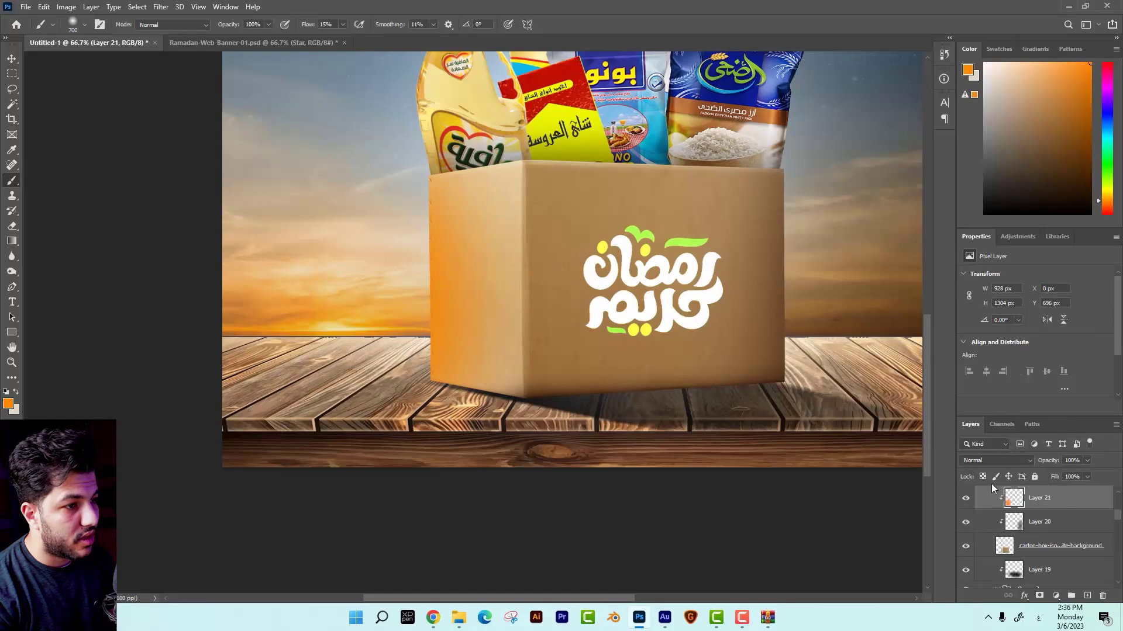
pyautogui.click(994, 460)
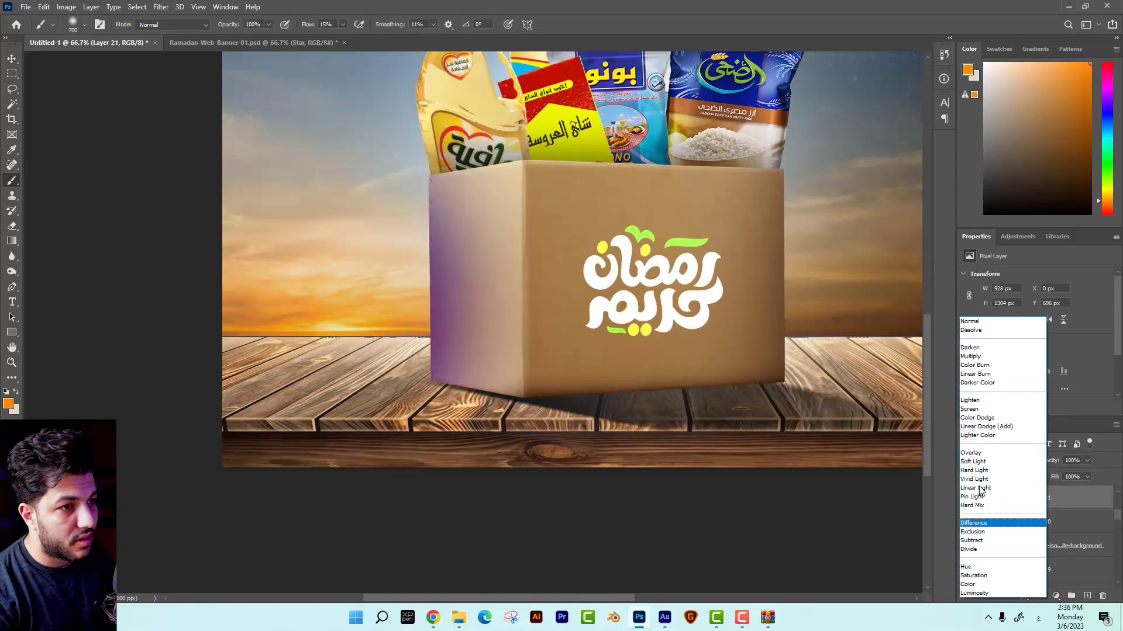
pyautogui.click(984, 409)
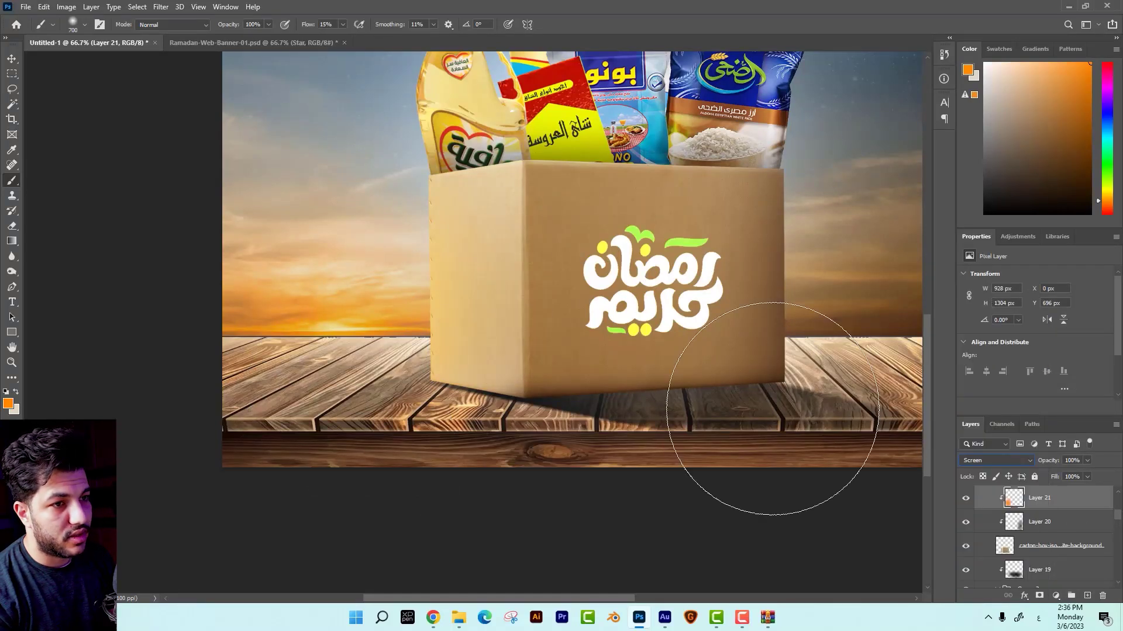
# Pick a peach paint colour, return to the Brush, and zoom out to the whole poster.
pyautogui.click(8, 403)
pyautogui.press('Return')
pyautogui.press('b')
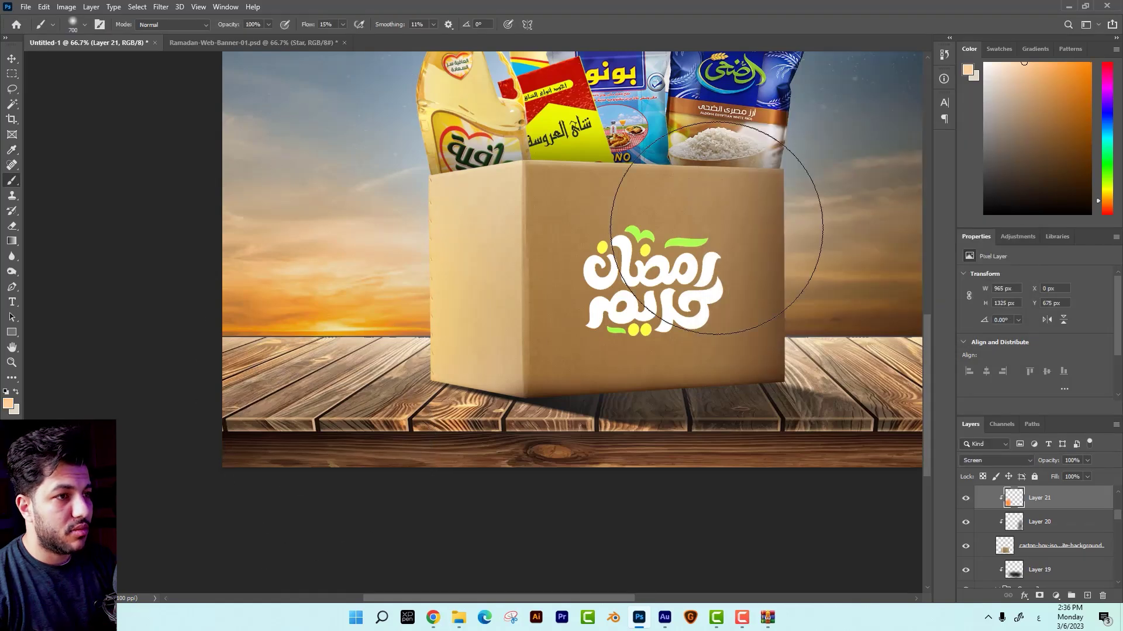
pyautogui.hotkey('ctrl', '-')
pyautogui.hotkey('ctrl', '-')
# Paint a soft orange ffa133 glow at the lower left on new Layer 22, brush flow 100%.
pyautogui.click(1029, 512)
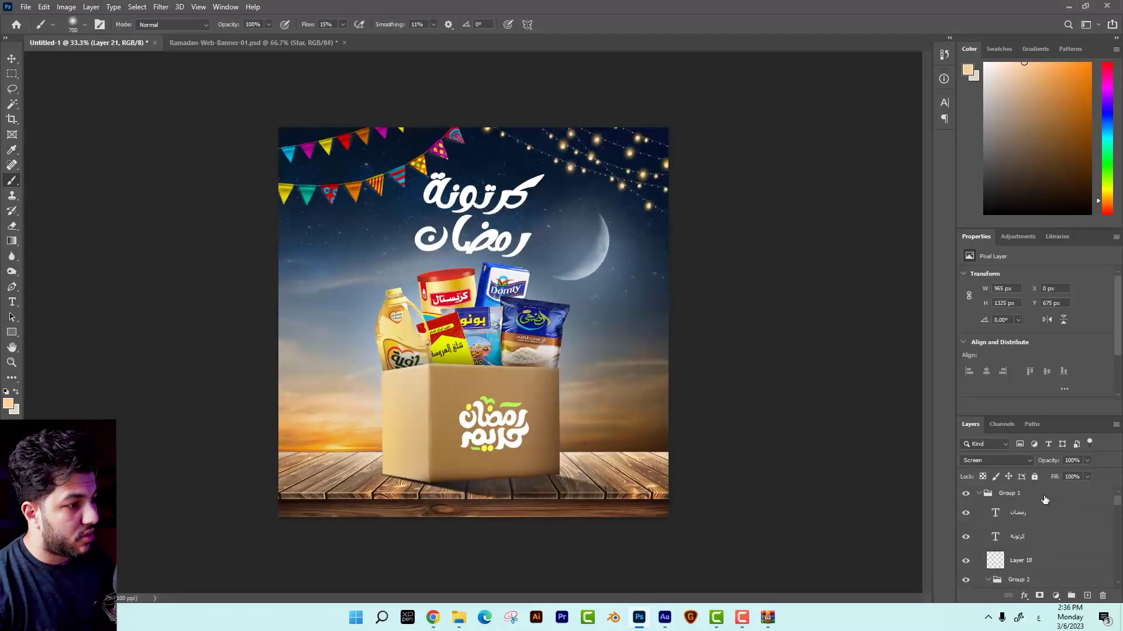
pyautogui.click(1086, 595)
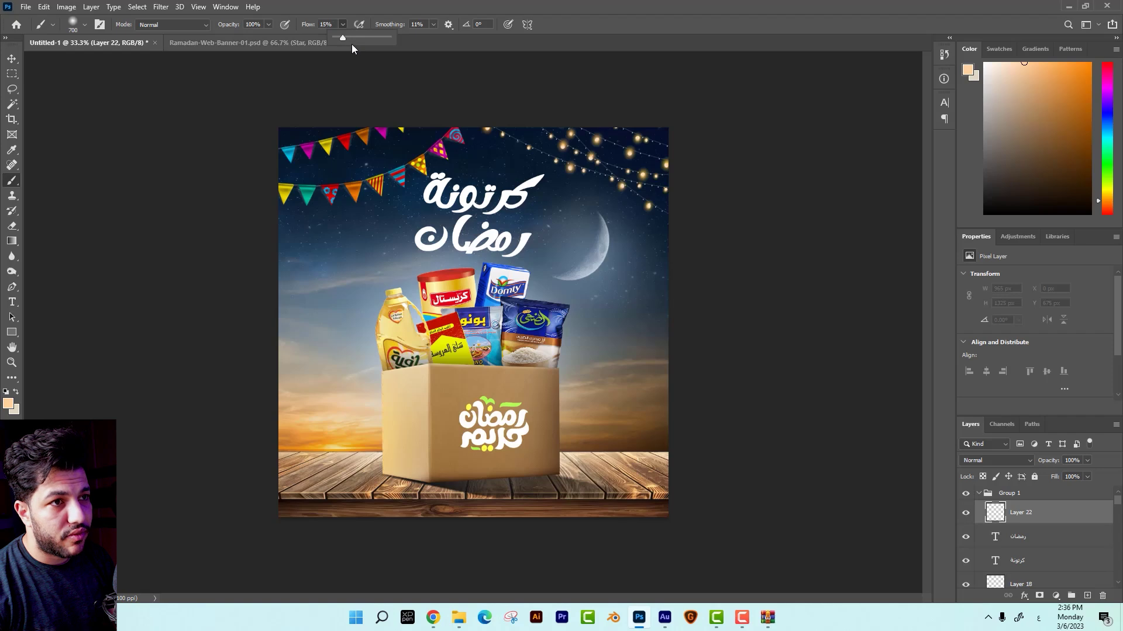
pyautogui.moveTo(352, 49); pyautogui.dragTo(389, 48)
pyautogui.click(13, 410)
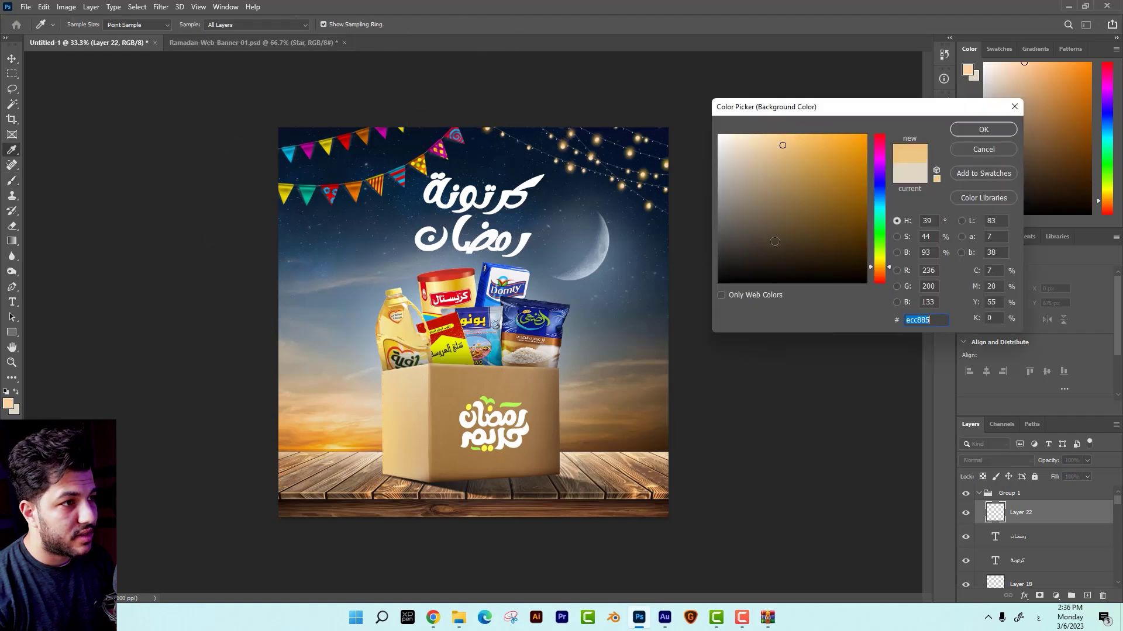
pyautogui.press('Return')
pyautogui.click(7, 404)
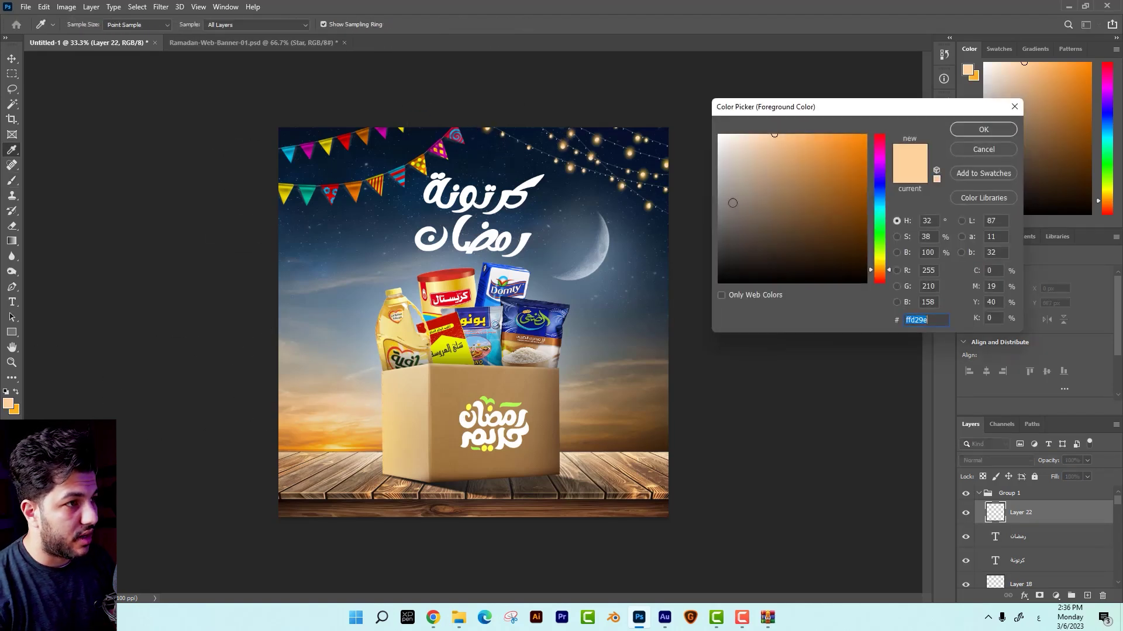
pyautogui.press('Return')
pyautogui.moveTo(312, 410); pyautogui.dragTo(335, 428)
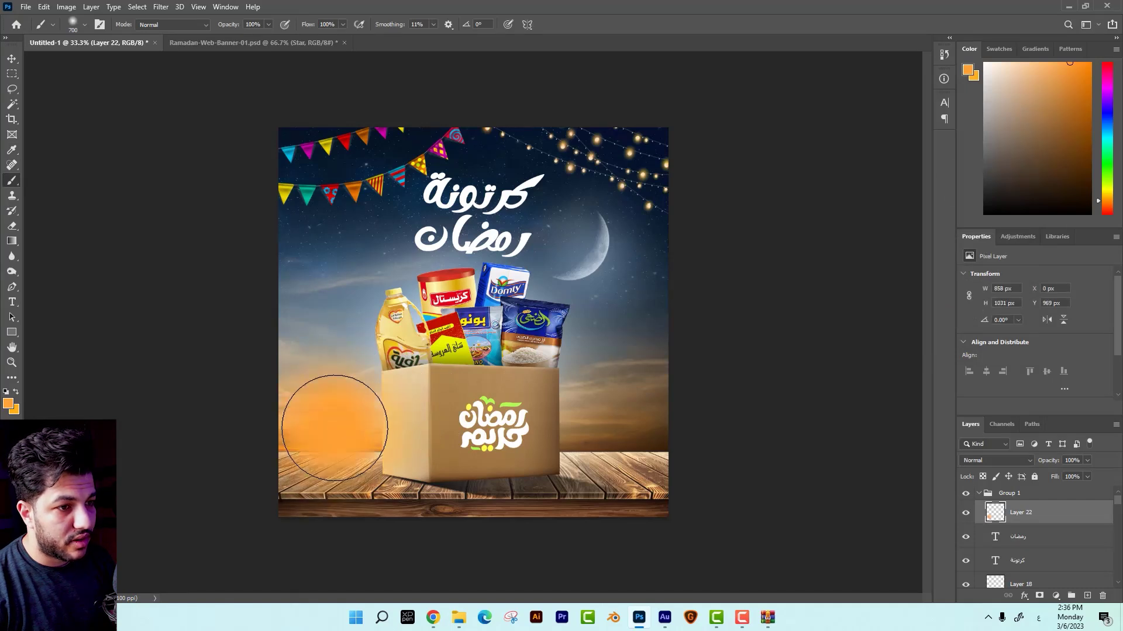
# Blend Layer 22's glow in Screen mode, confirm its transform, and select Group 1 for an adjustment.
pyautogui.click(993, 460)
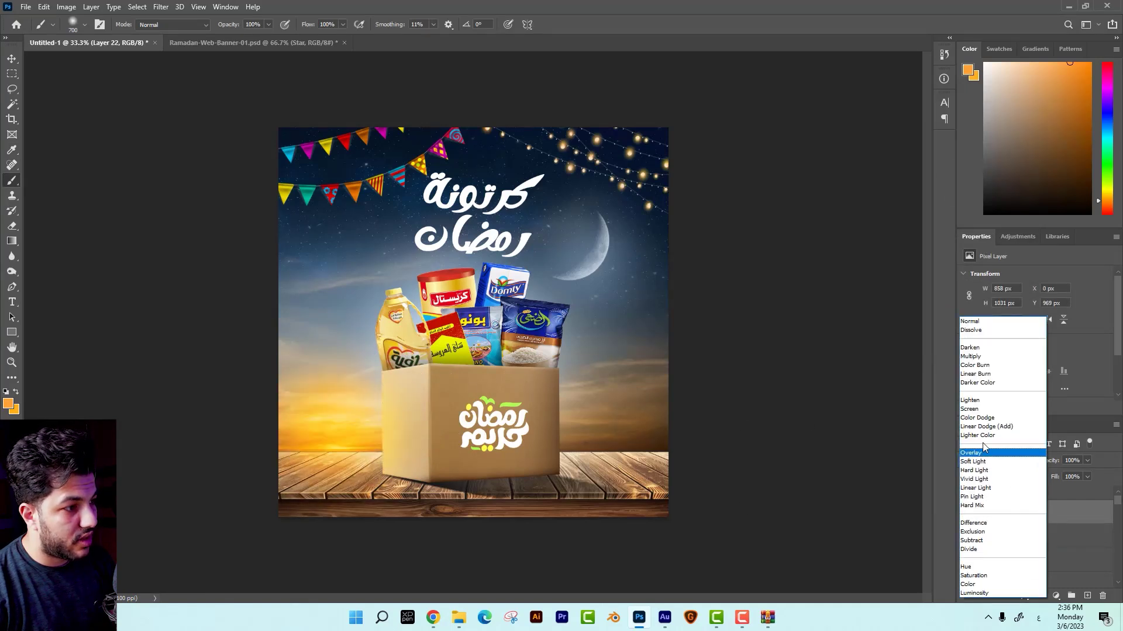
pyautogui.click(988, 402)
pyautogui.hotkey('ctrl', 't')
pyautogui.press('Return')
pyautogui.click(1043, 497)
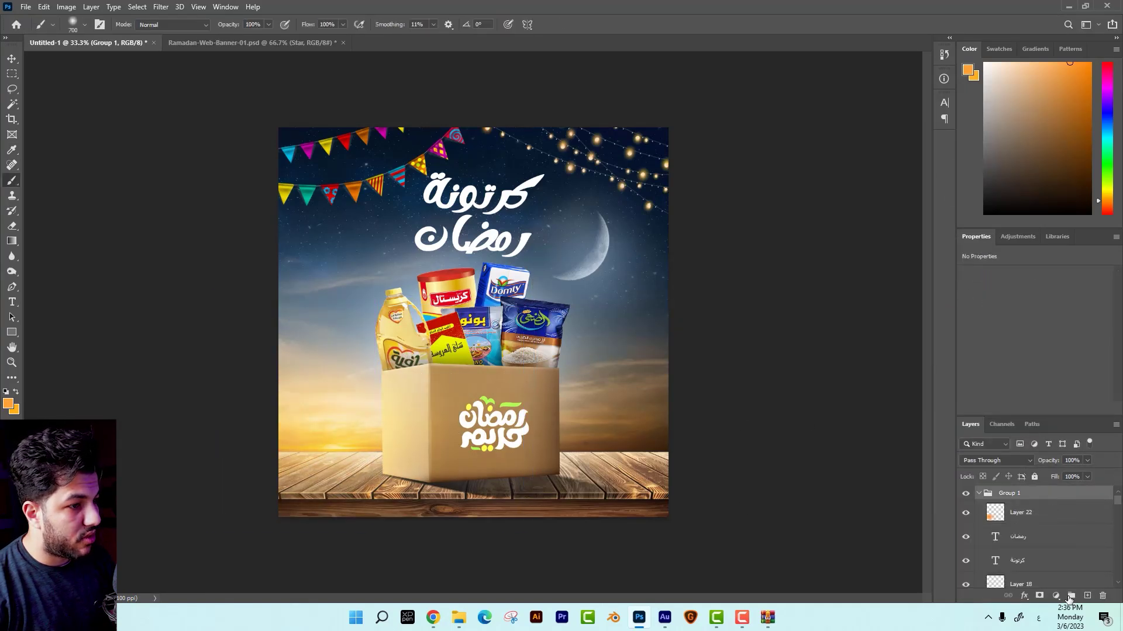
pyautogui.click(1056, 596)
# Add a Color Lookup layer using EdgyAmber.3DL in Soft Light at 38% opacity.
pyautogui.click(1056, 530)
pyautogui.click(1056, 277)
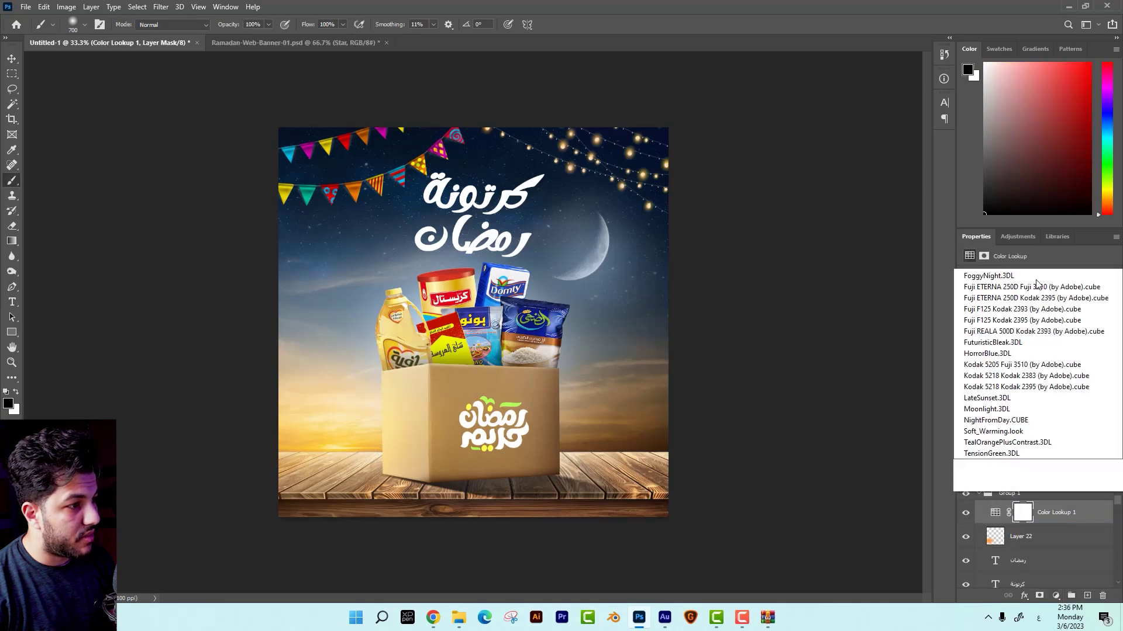
pyautogui.click(1021, 380)
pyautogui.click(994, 460)
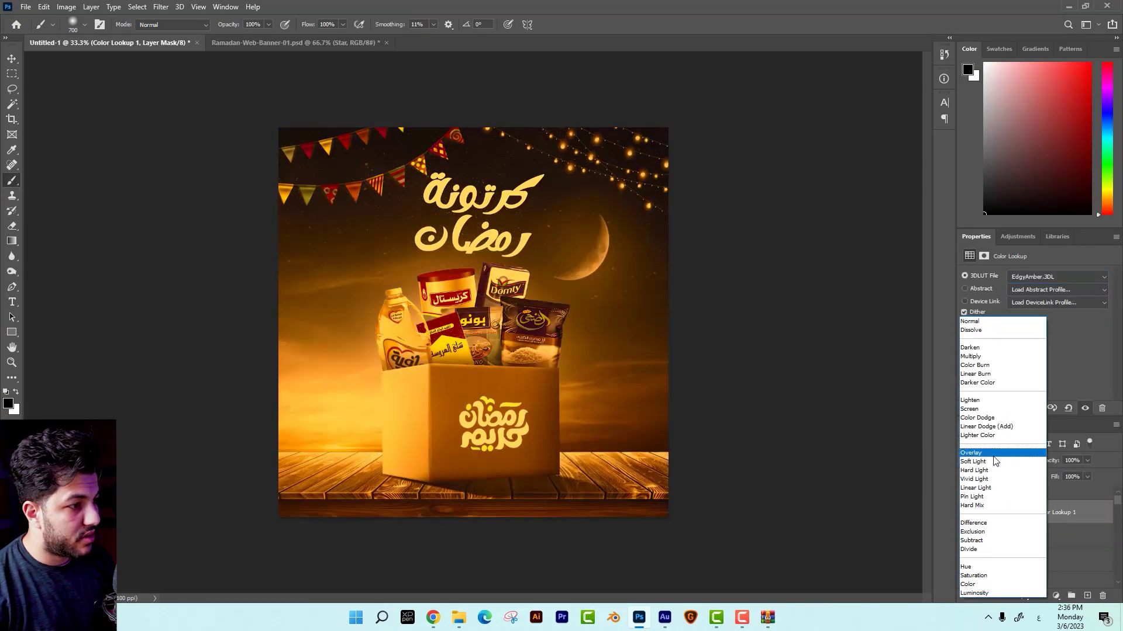
pyautogui.click(989, 462)
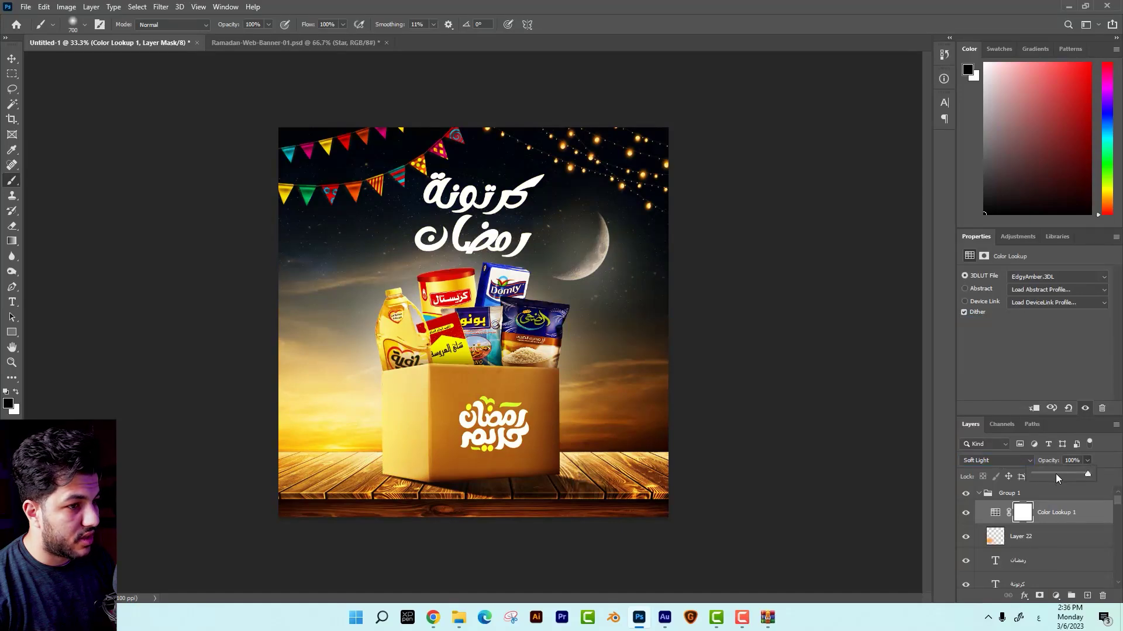
pyautogui.moveTo(1057, 478); pyautogui.dragTo(1051, 477)
# Add a Color Balance adjustment above the lookup, then hide panels to preview the poster zoomed in.
pyautogui.click(1056, 595)
pyautogui.click(1046, 518)
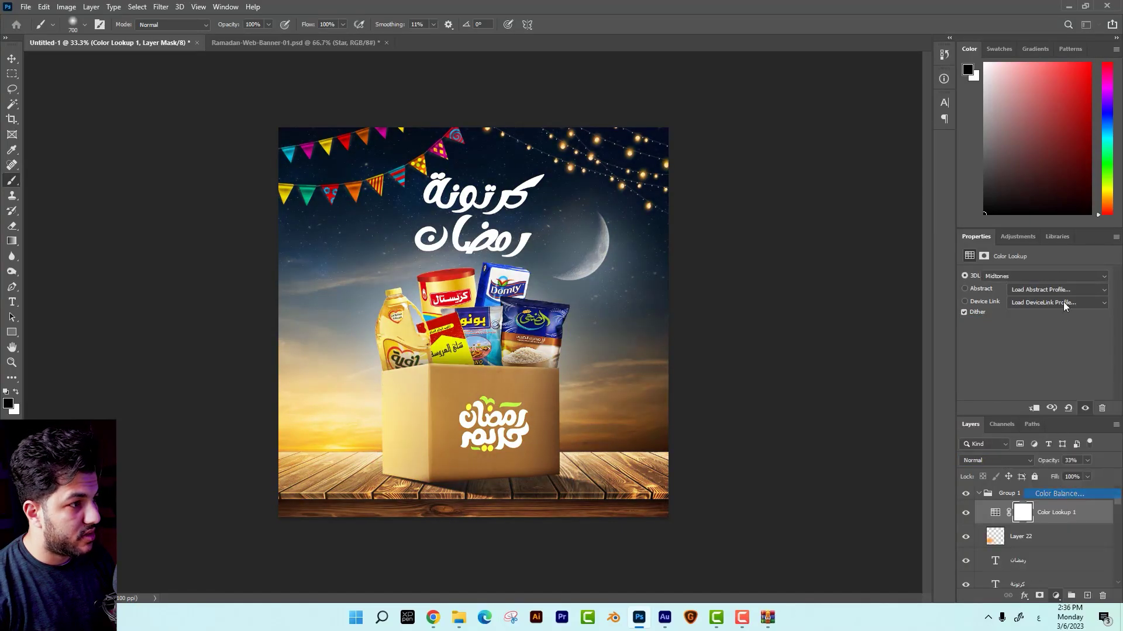
pyautogui.press('Tab')
pyautogui.hotkey('ctrl', '+')
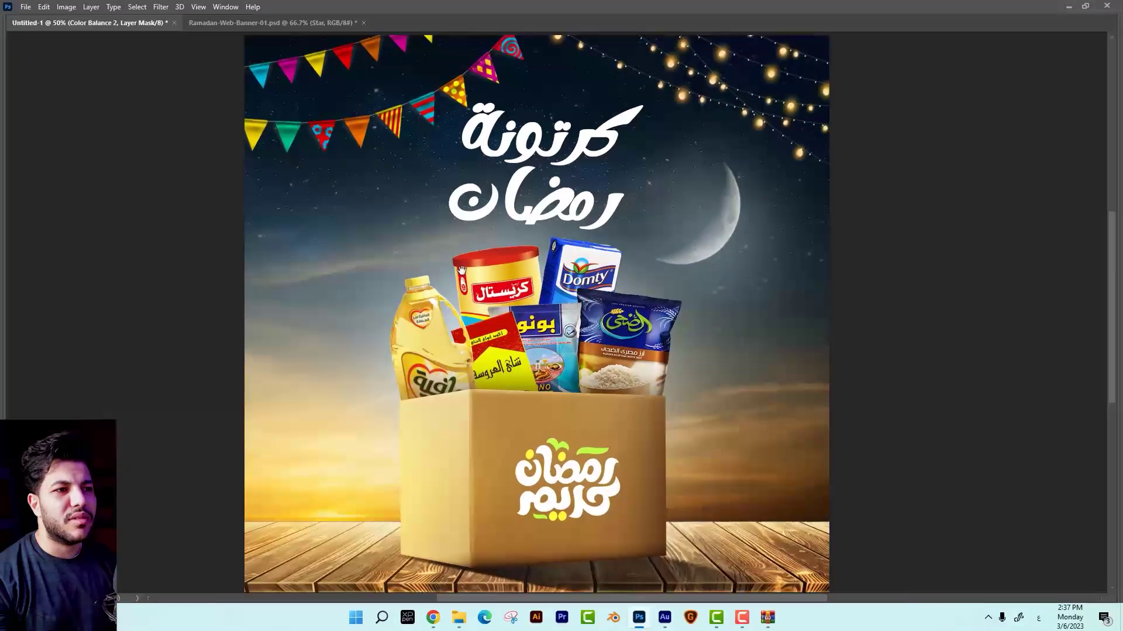
pyautogui.moveTo(613, 240)
pyautogui.mouseDown()
pyautogui.moveTo(469, 296)
pyautogui.moveTo(506, 194)
pyautogui.mouseUp()
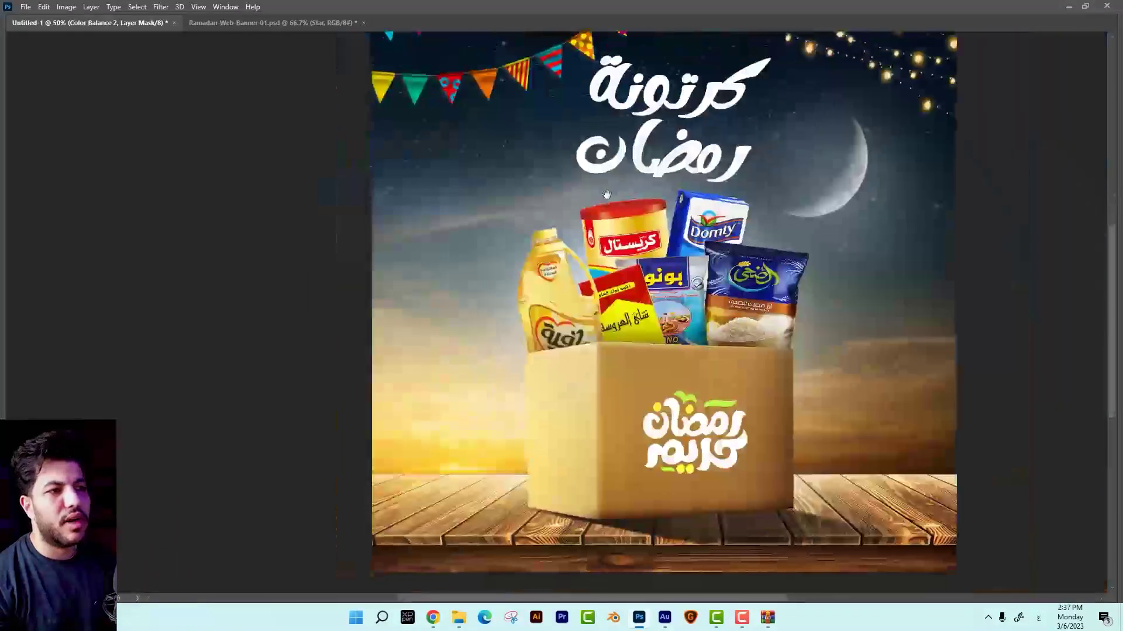